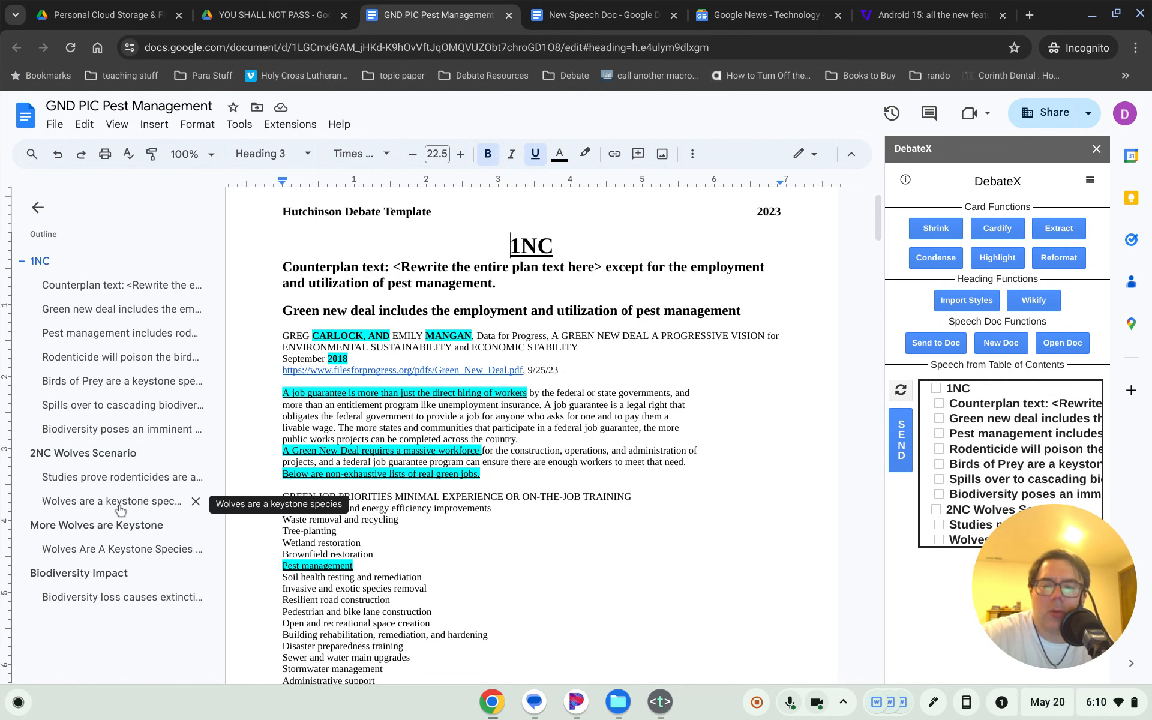
- Jump to the 'Wolves are a keystone species' heading from the document outline
click(114, 501)
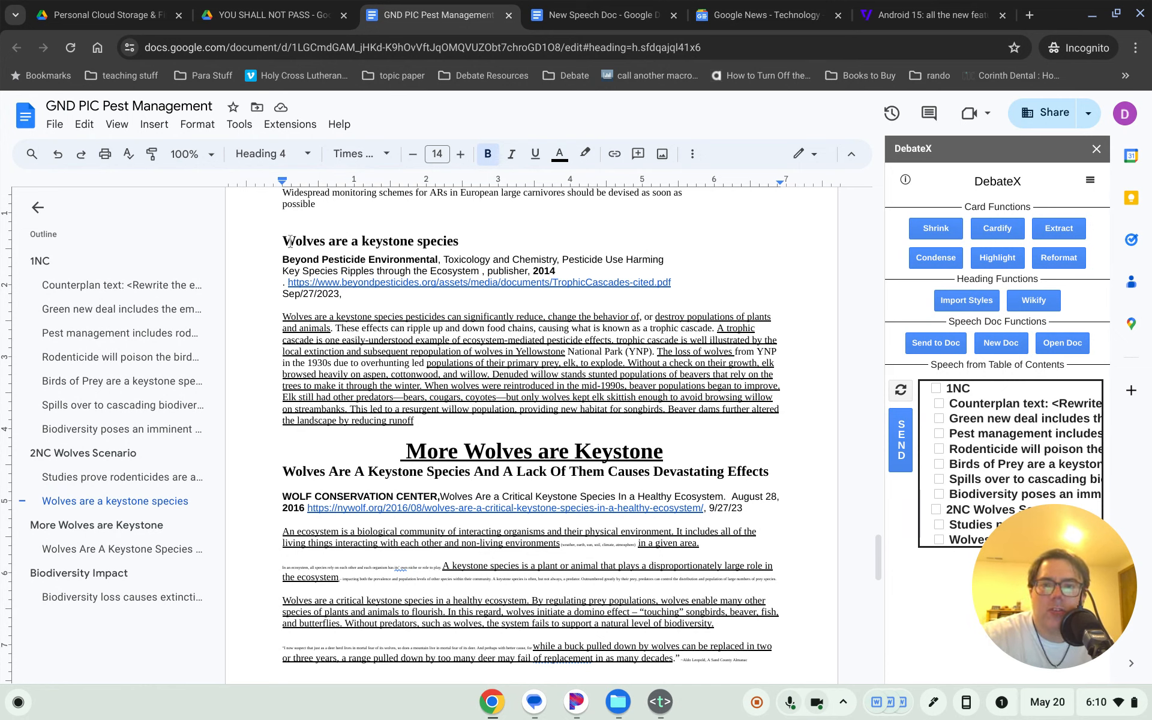
drag(283, 239, 449, 420)
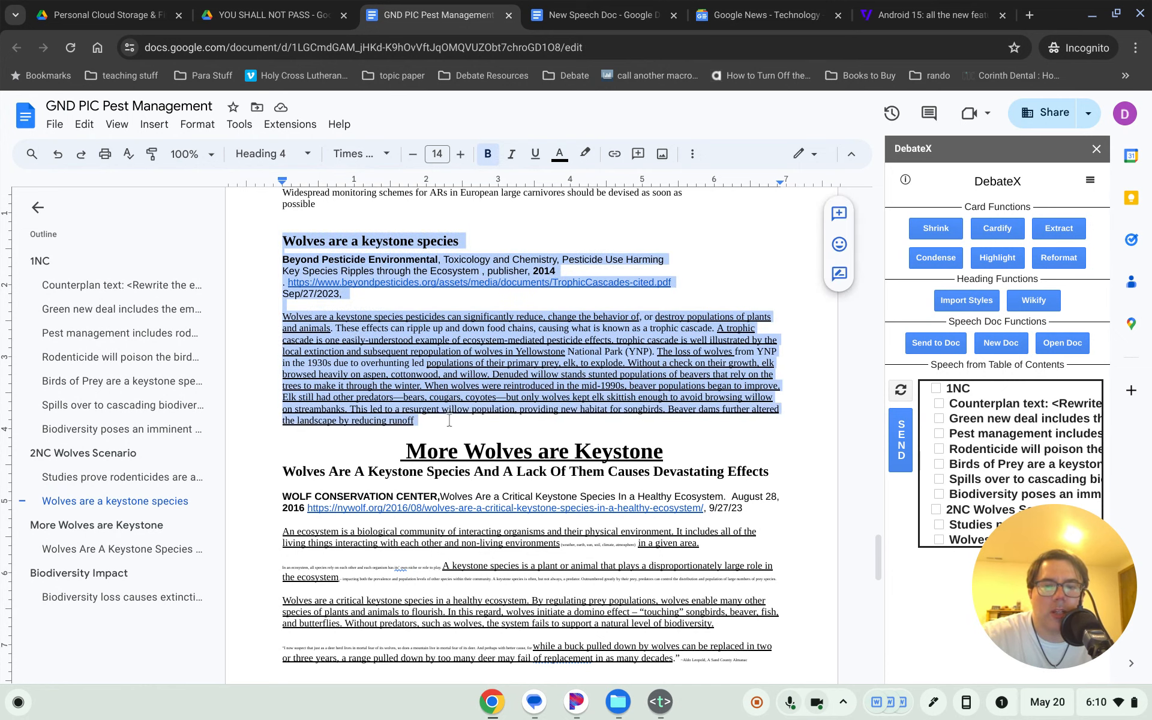
click(436, 369)
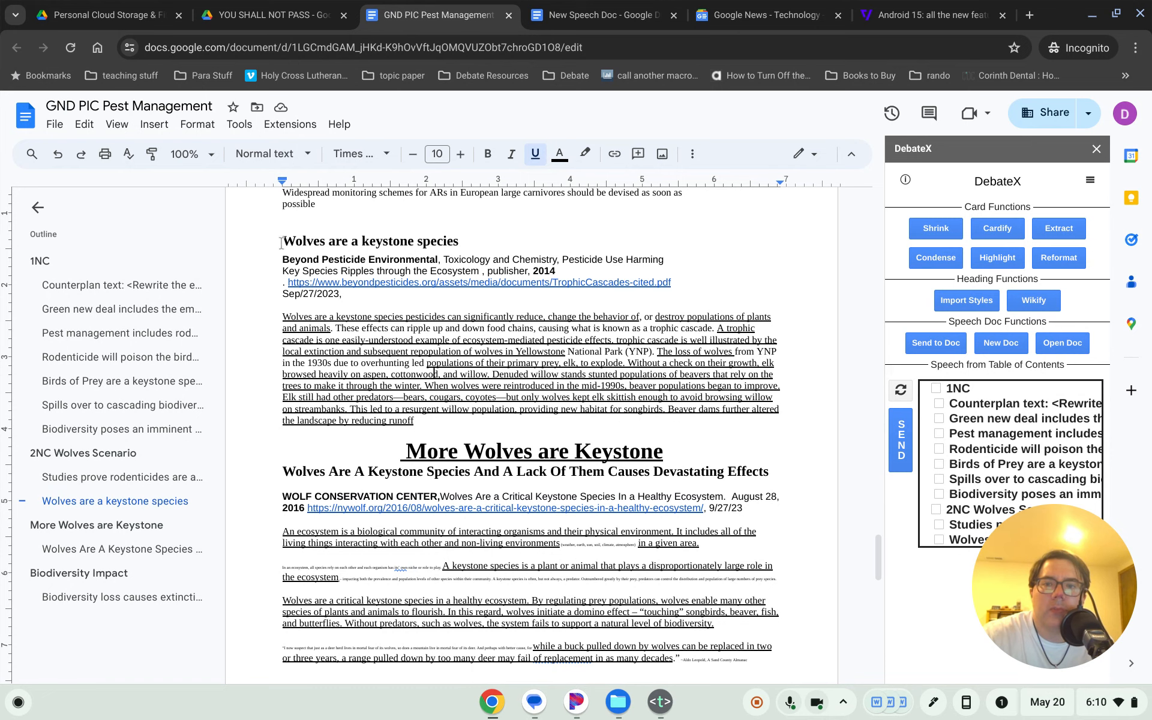
drag(282, 241, 457, 241)
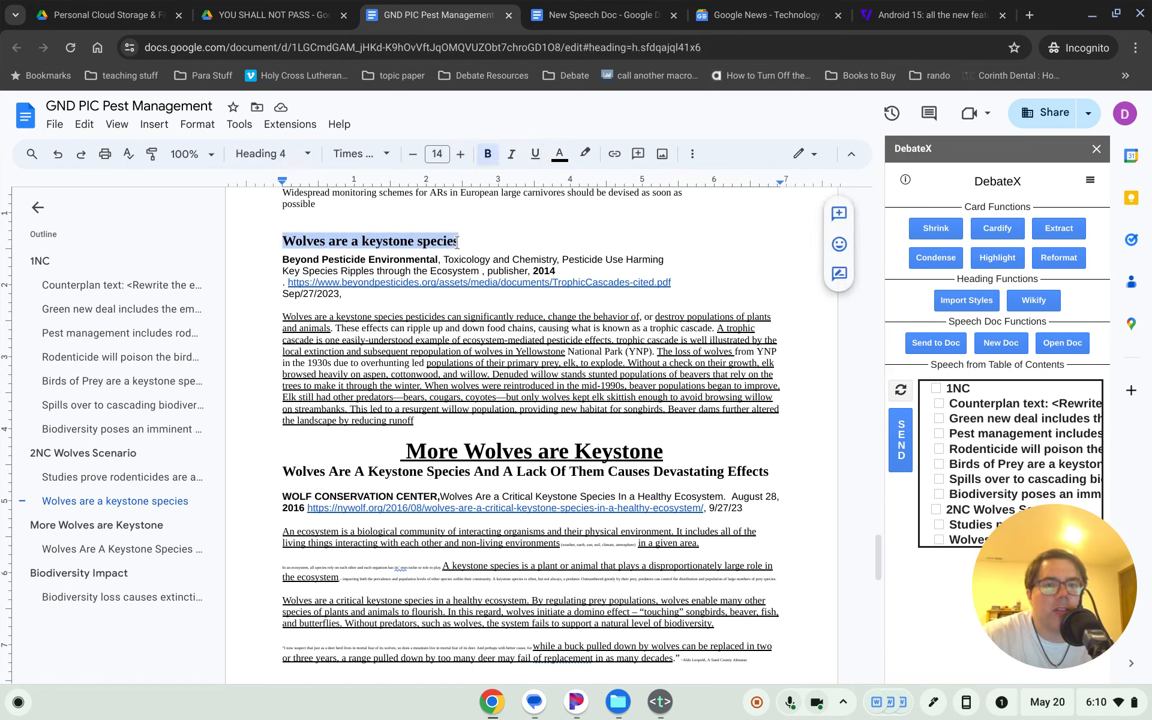
click(330, 239)
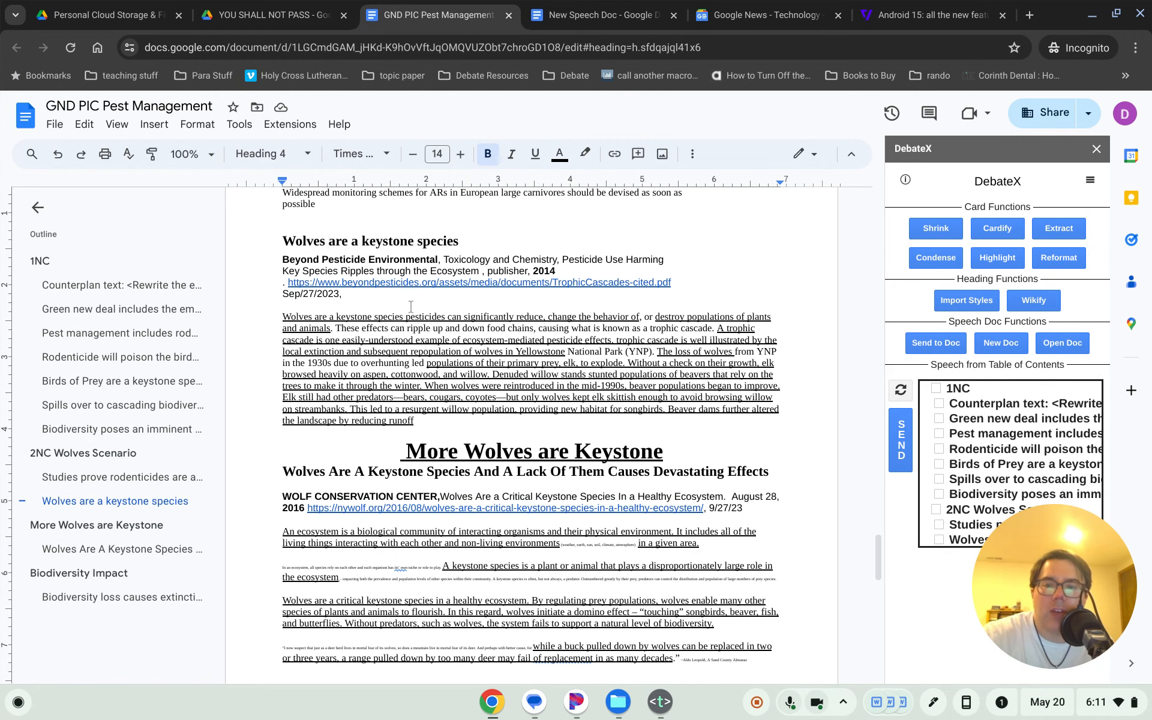
key(Down)
drag(284, 262, 348, 294)
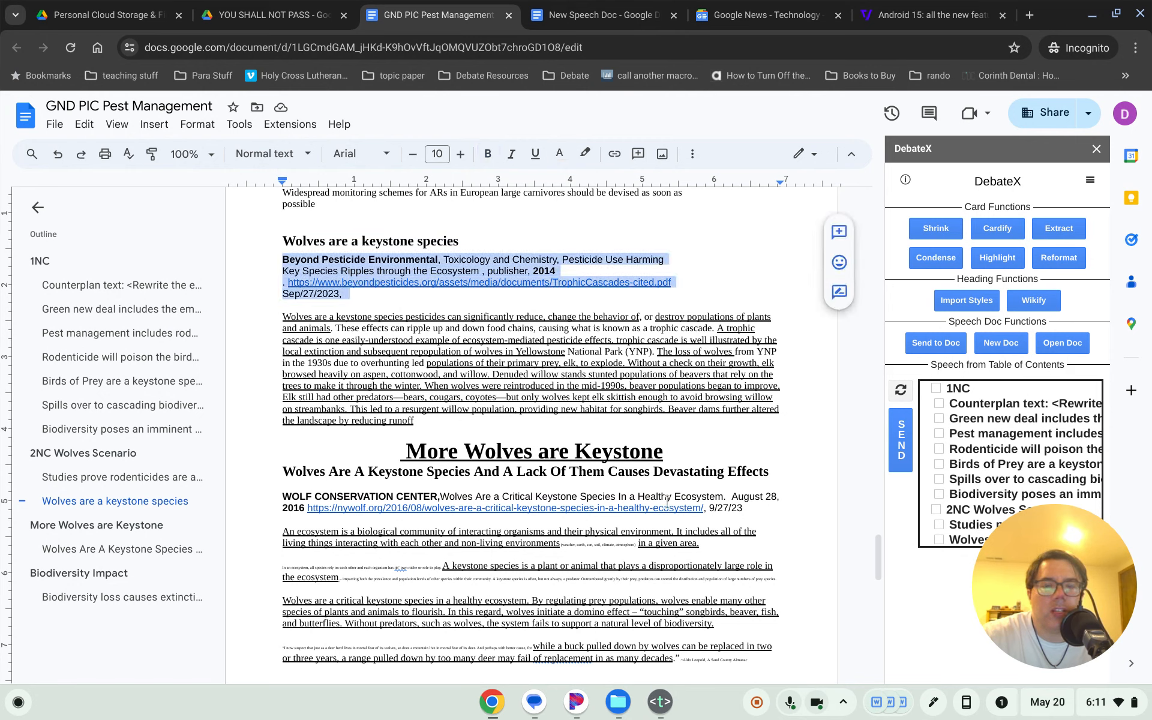
click(494, 362)
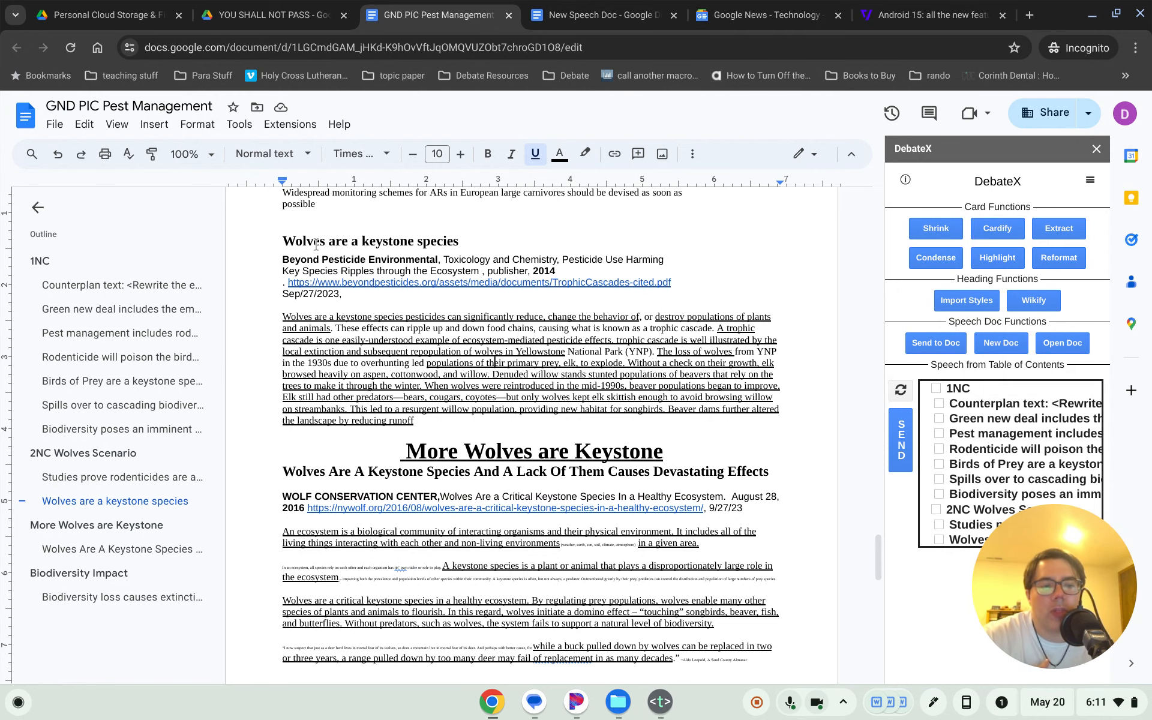
double_click(284, 260)
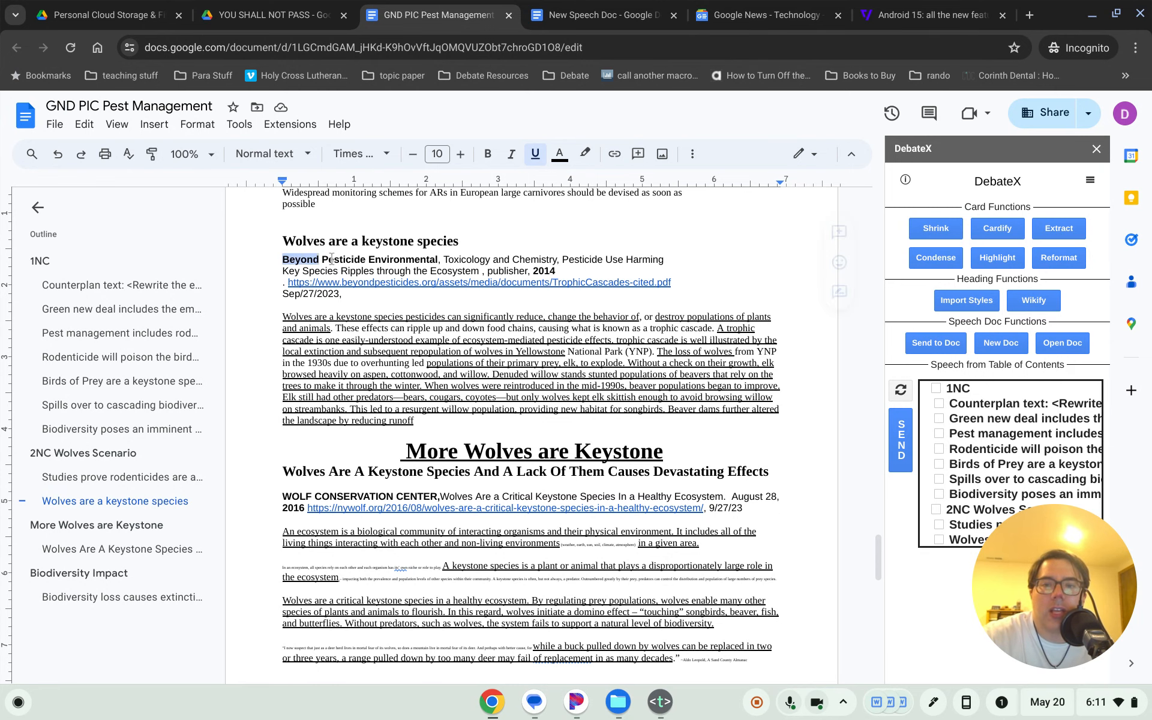
drag(332, 259, 440, 263)
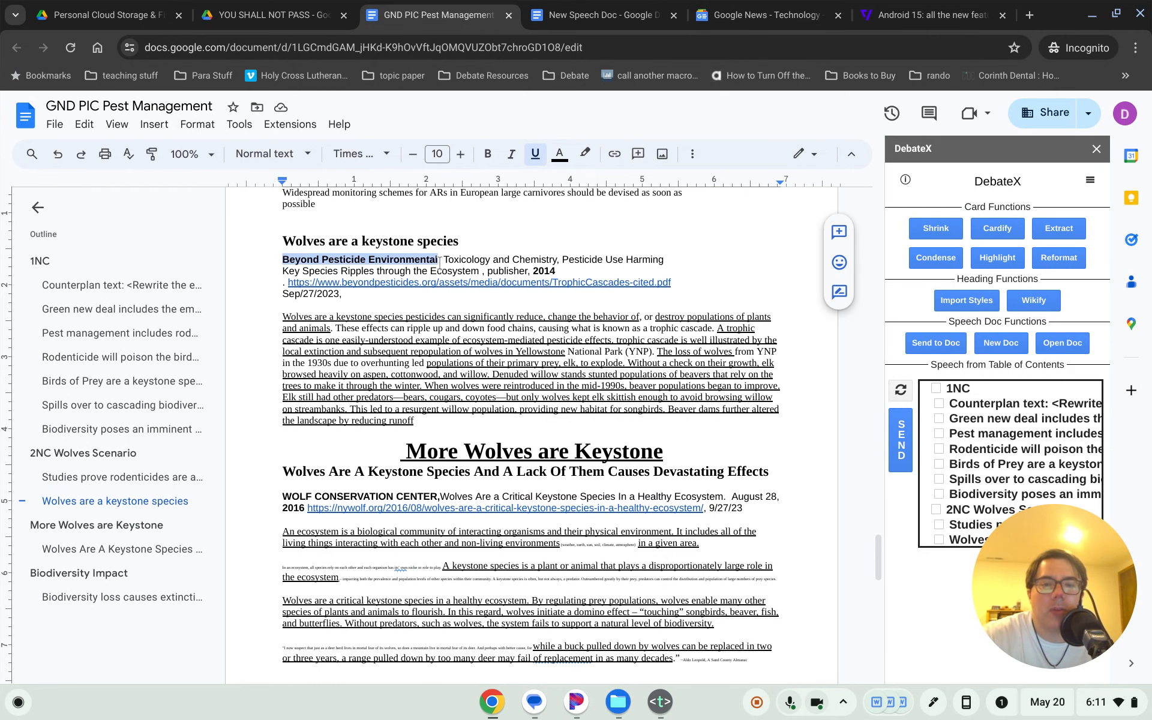
click(455, 259)
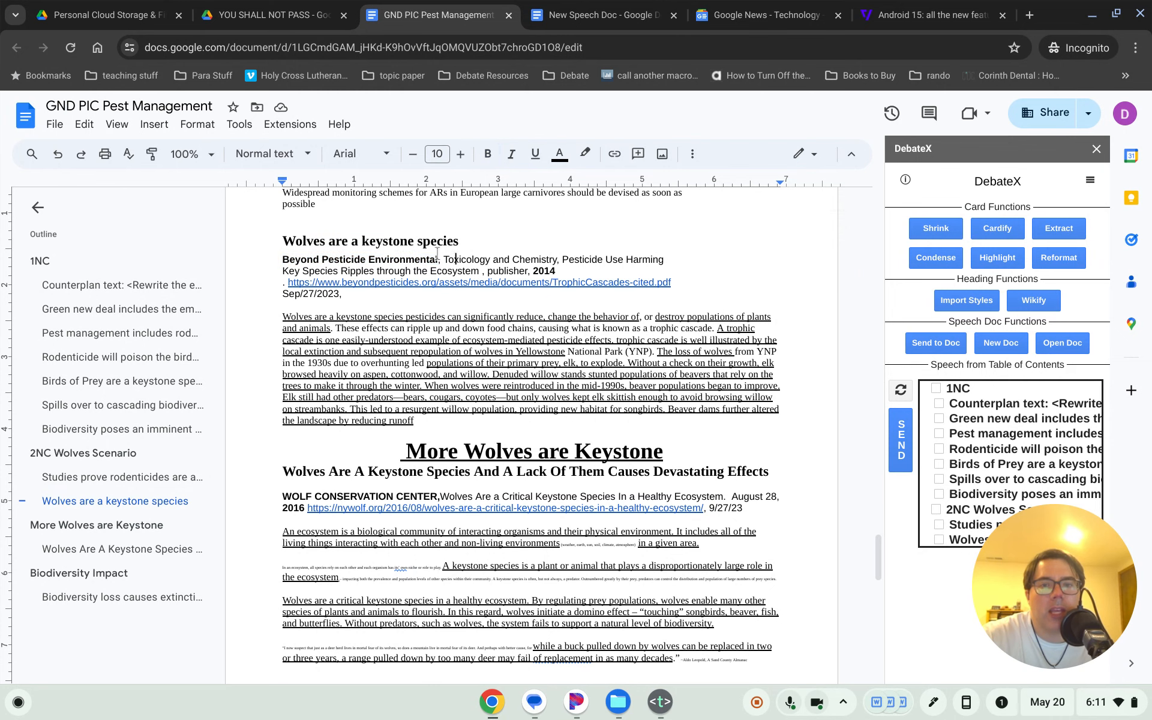
drag(445, 260, 479, 271)
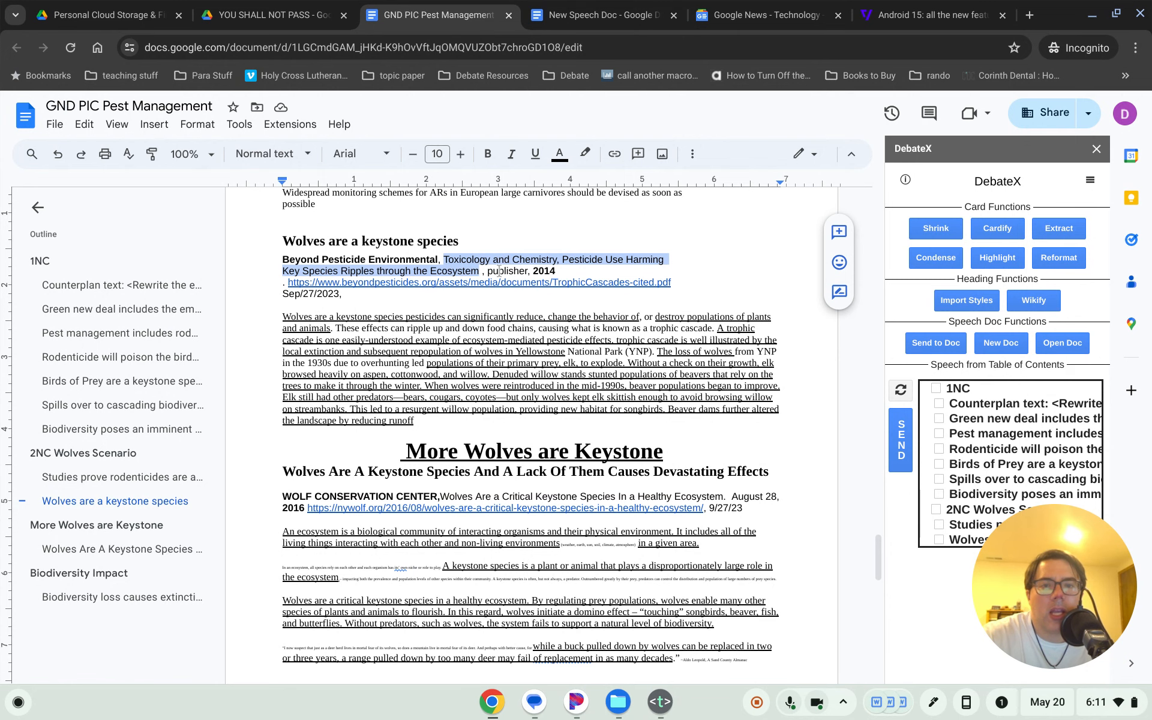
double_click(543, 271)
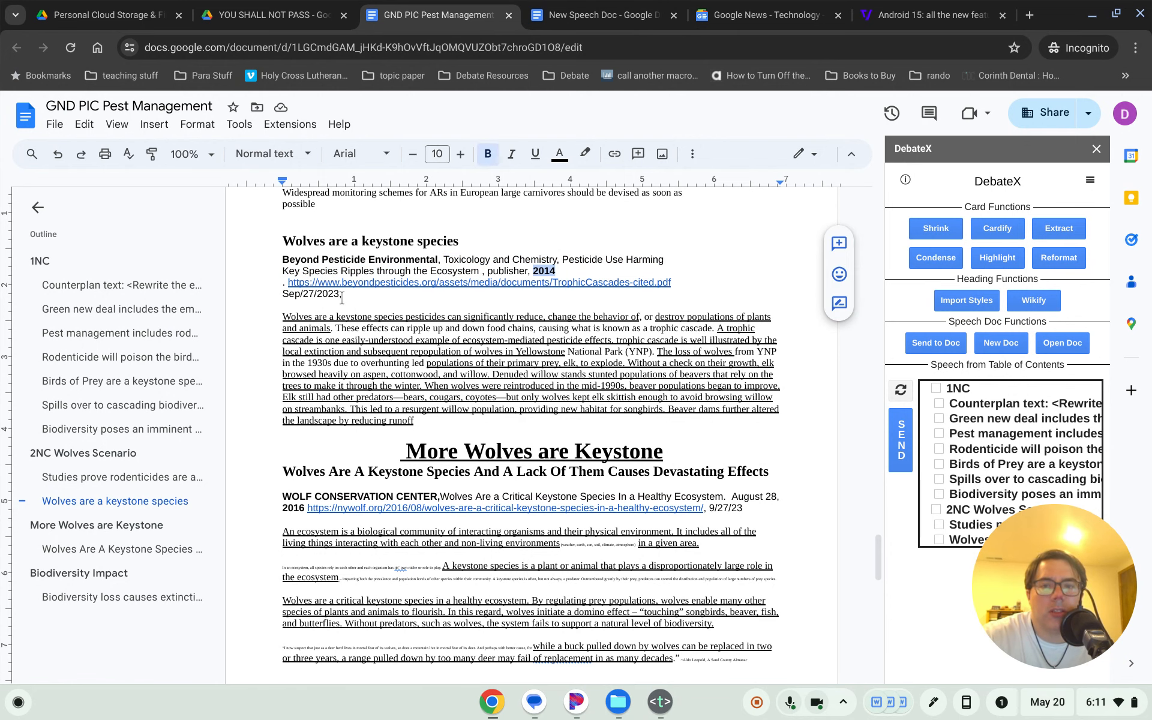
drag(341, 294, 282, 294)
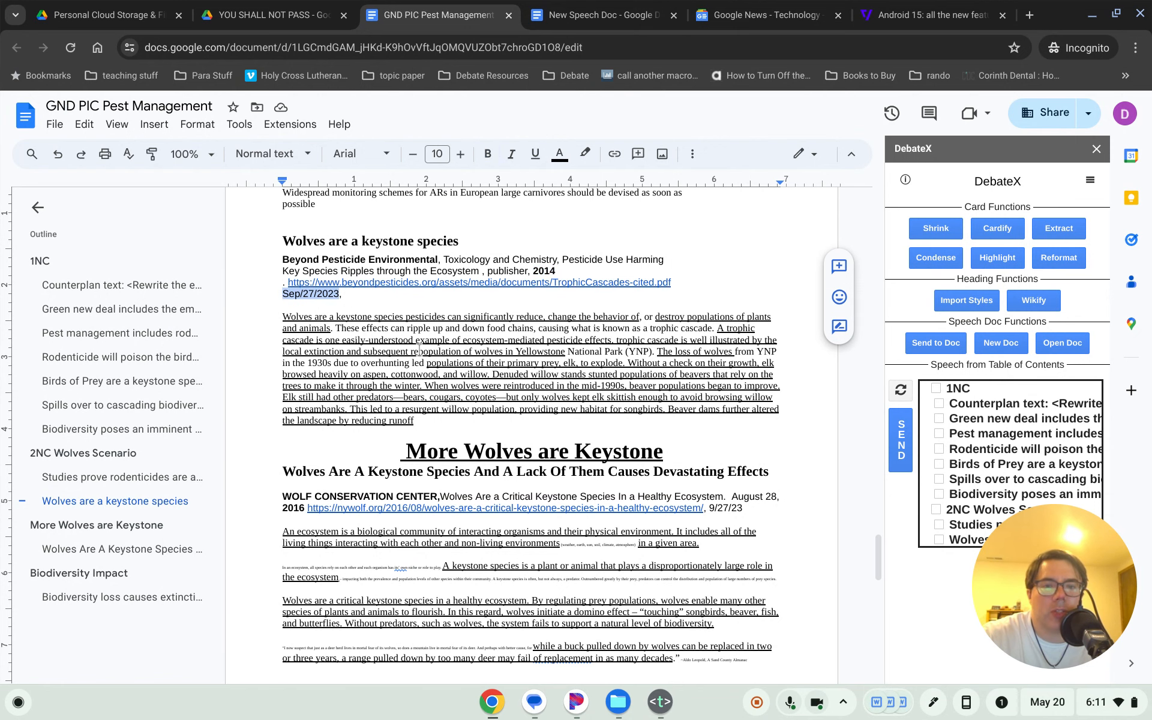
click(536, 282)
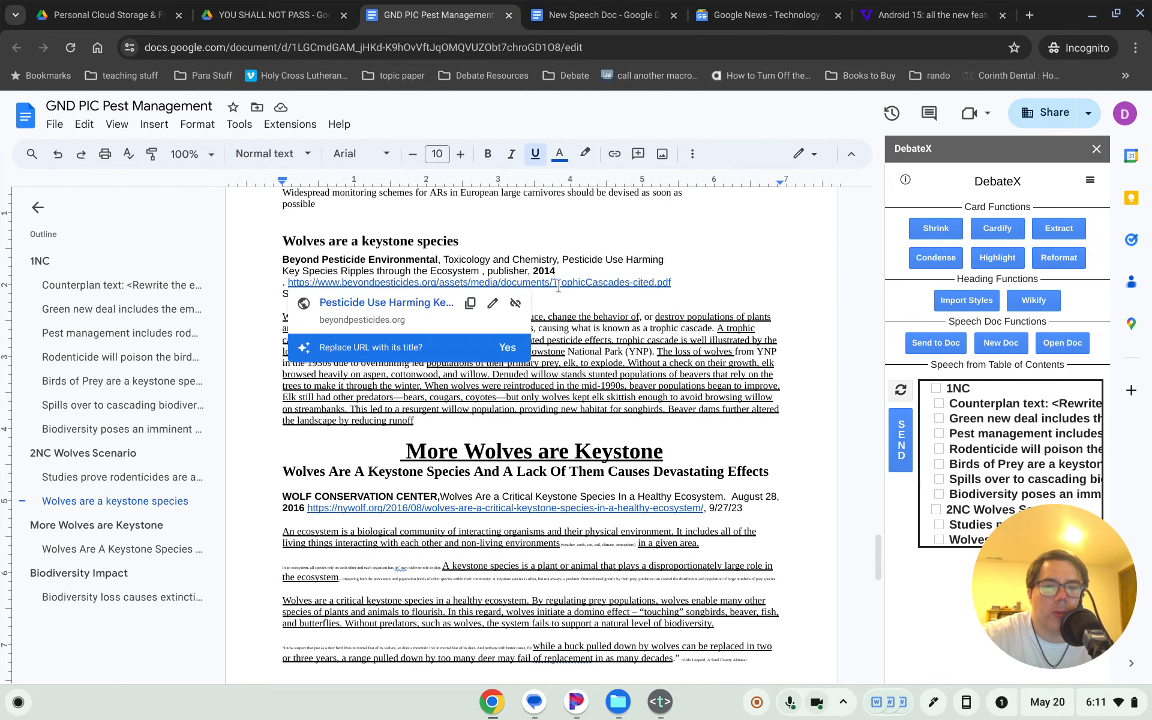
click(504, 320)
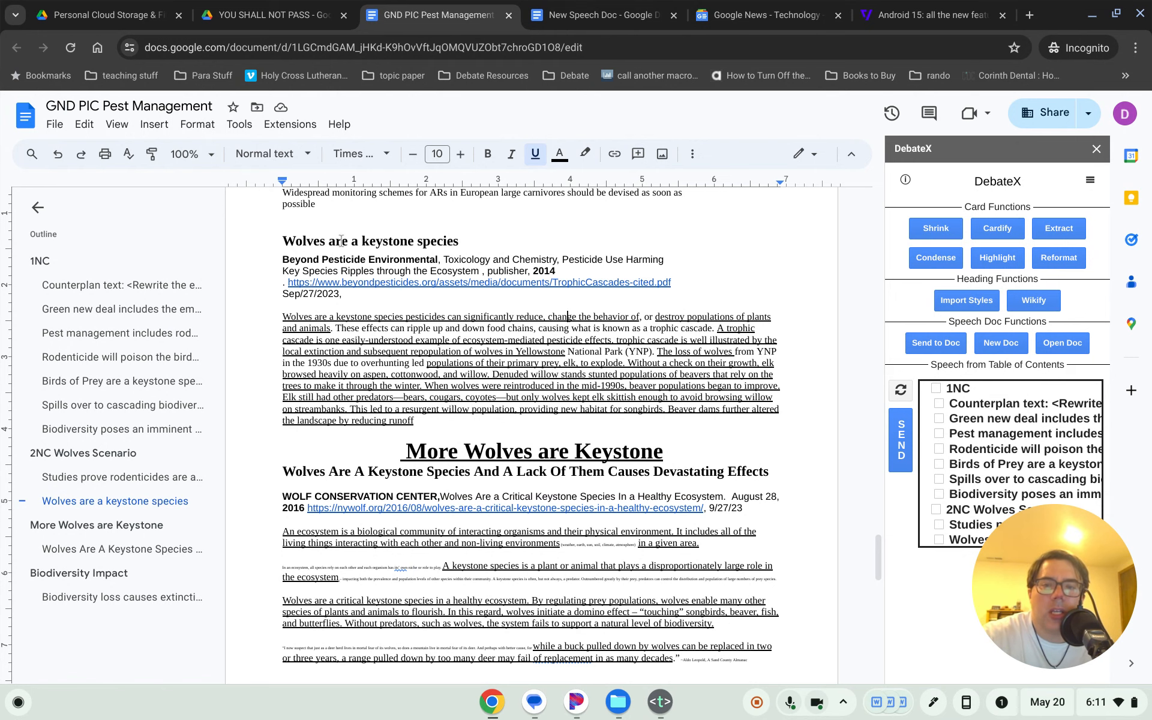
drag(284, 259, 386, 259)
click(401, 260)
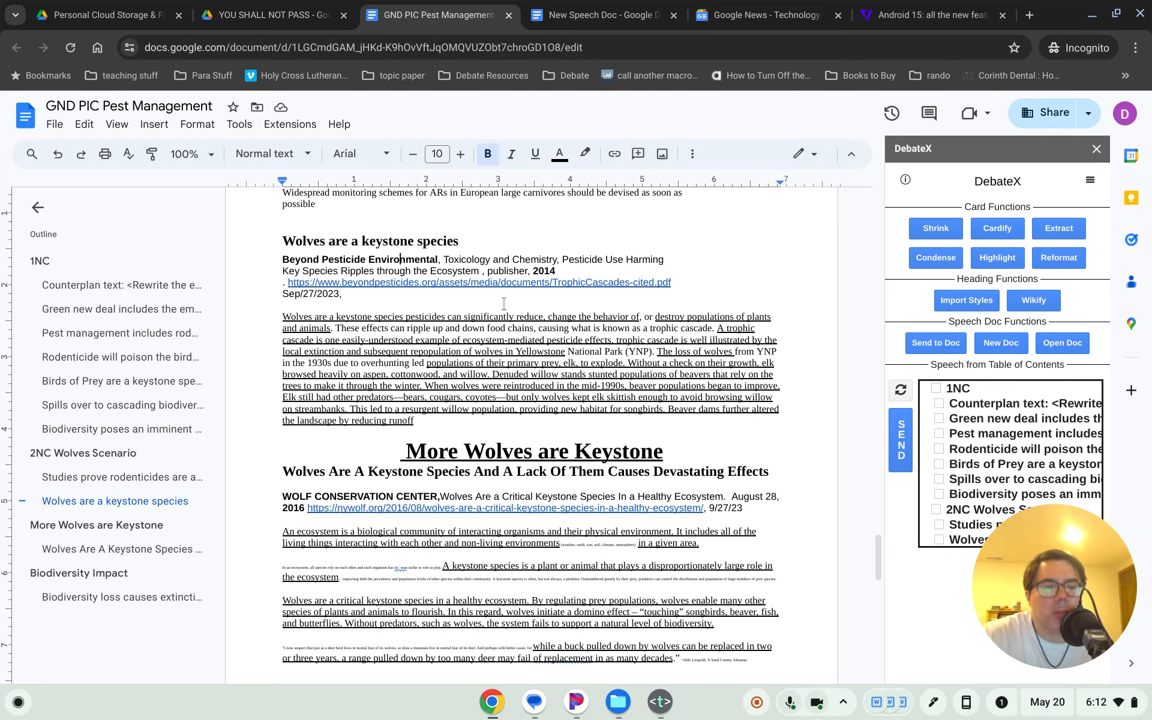
scroll(504, 303, down, 1)
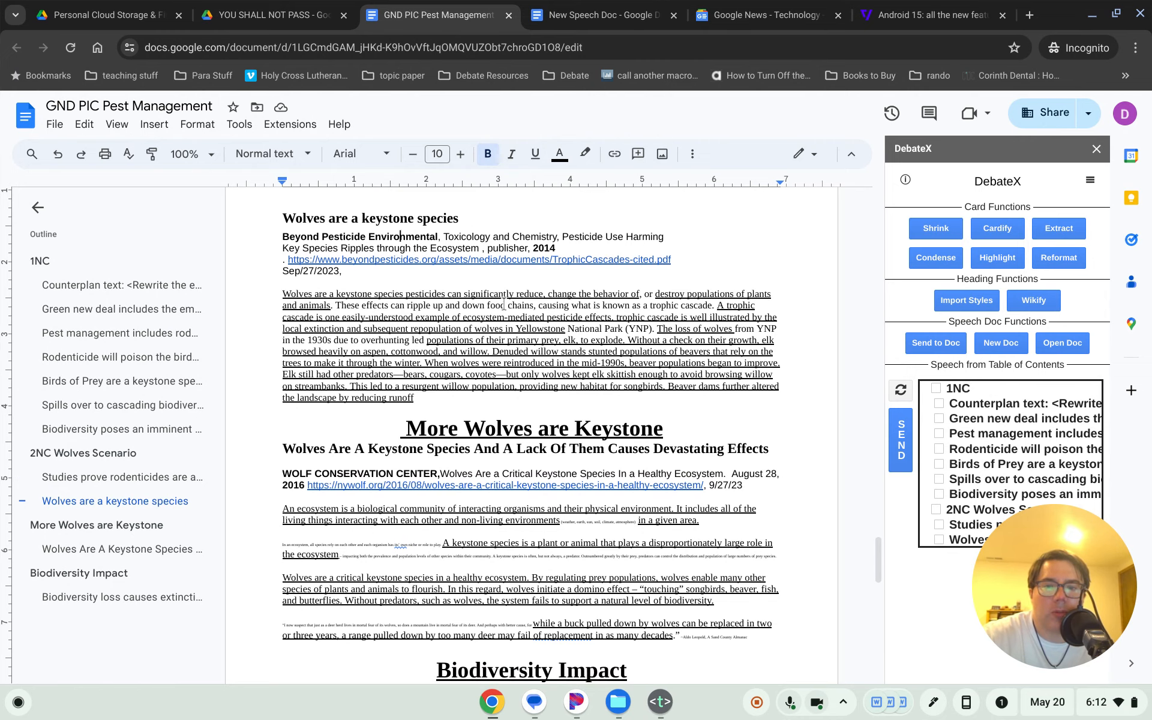
scroll(492, 301, up, 1)
drag(282, 316, 417, 421)
click(448, 374)
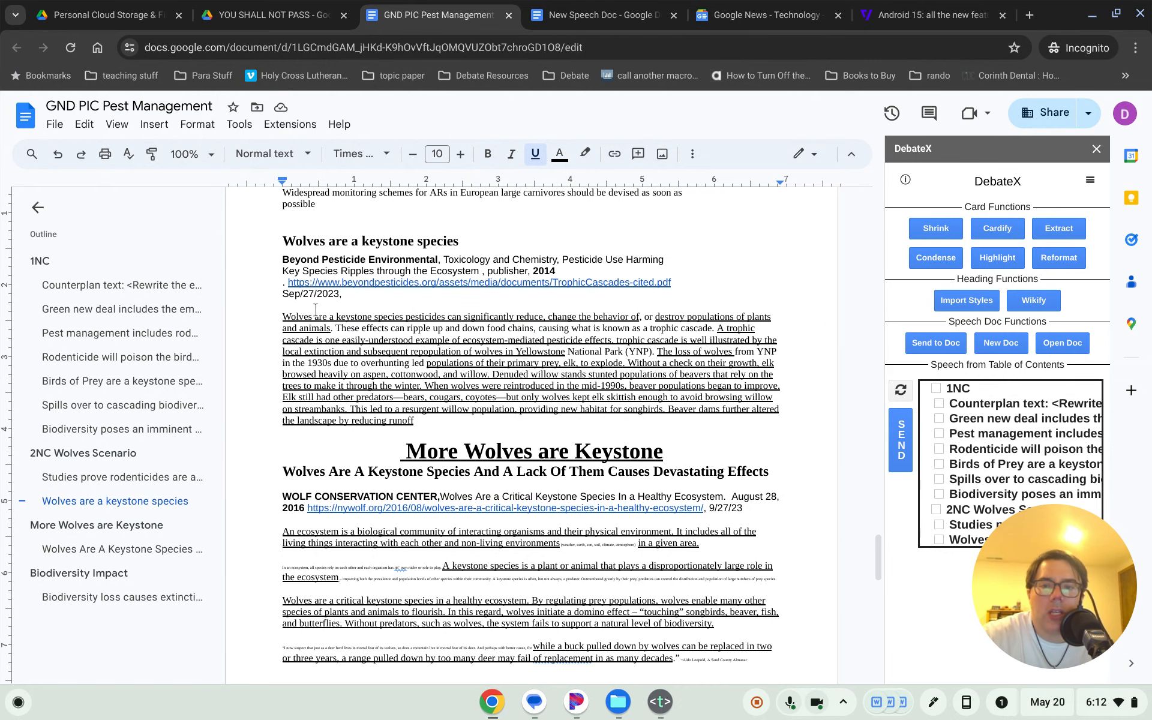
click(324, 328)
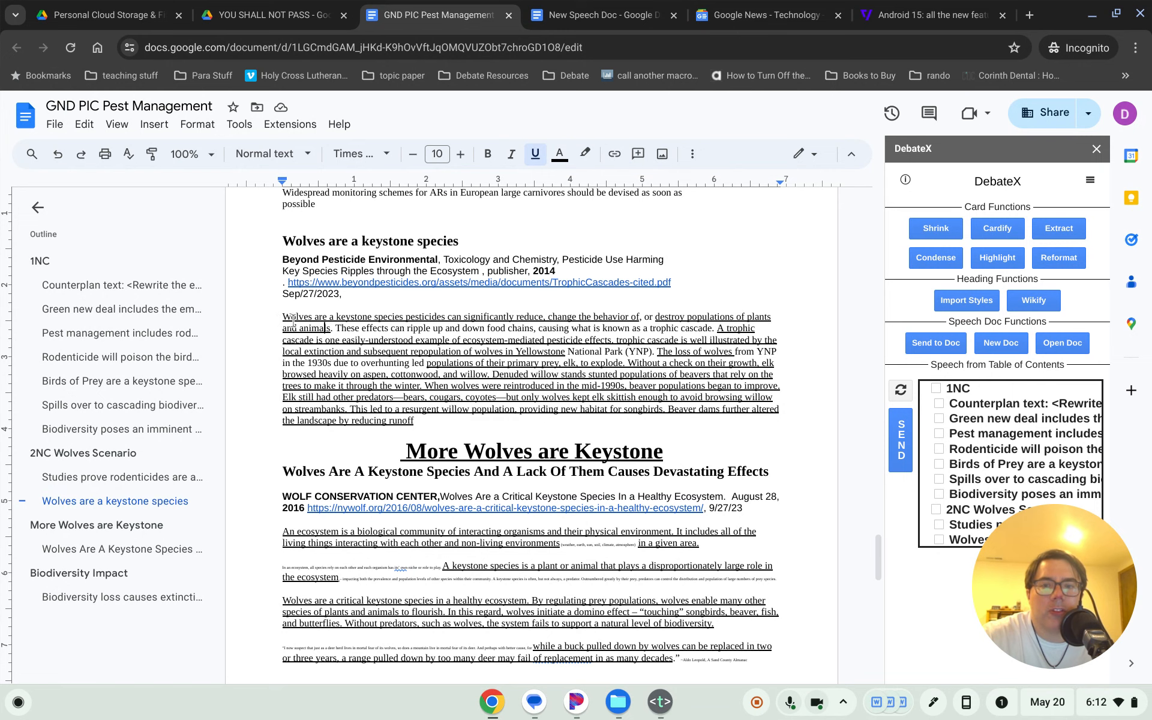
drag(283, 318, 661, 314)
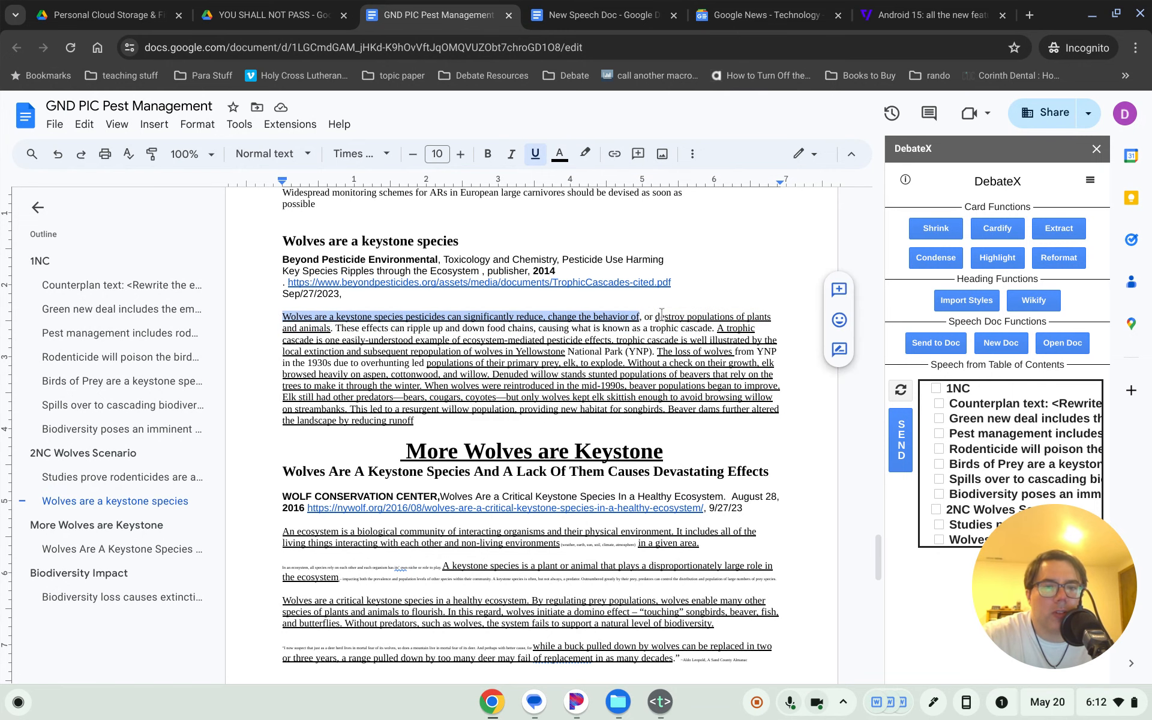
click(697, 397)
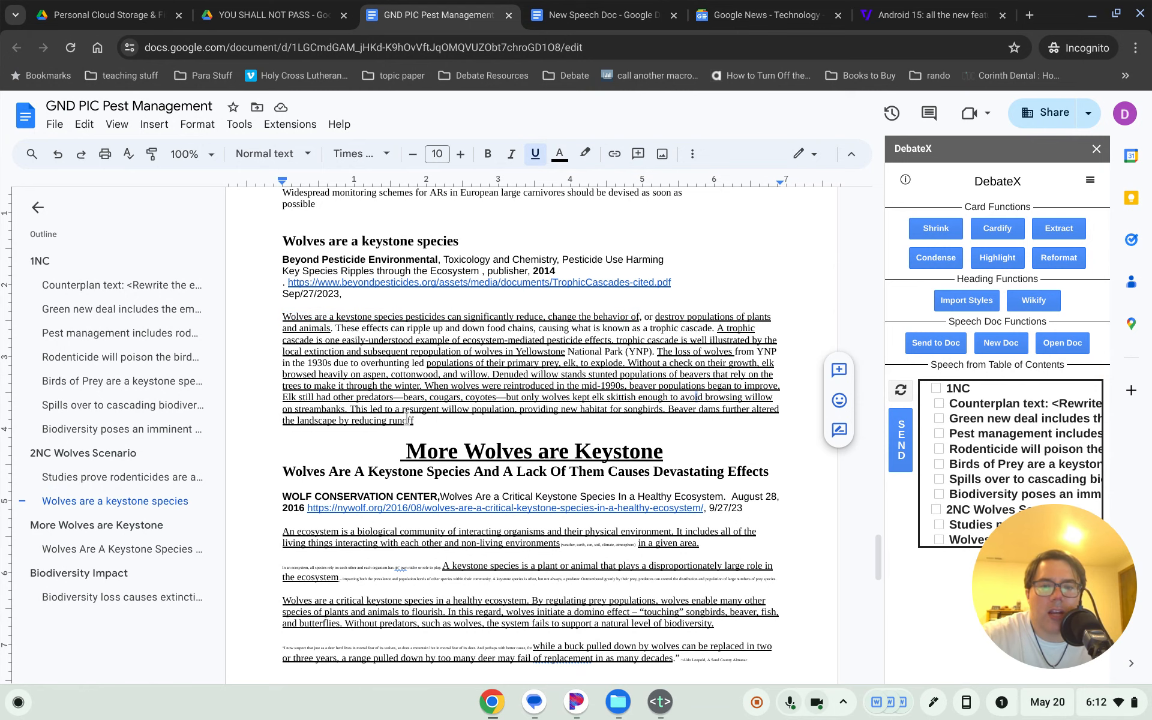
drag(413, 420, 350, 352)
click(340, 338)
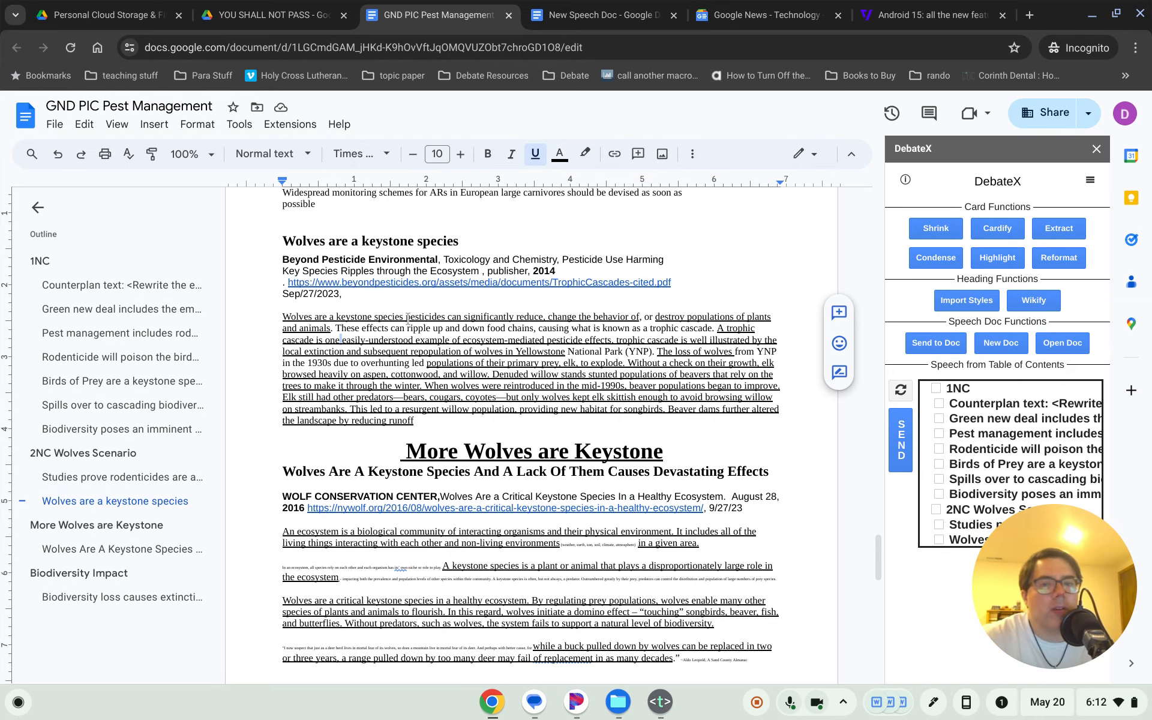
drag(286, 312, 345, 310)
click(345, 312)
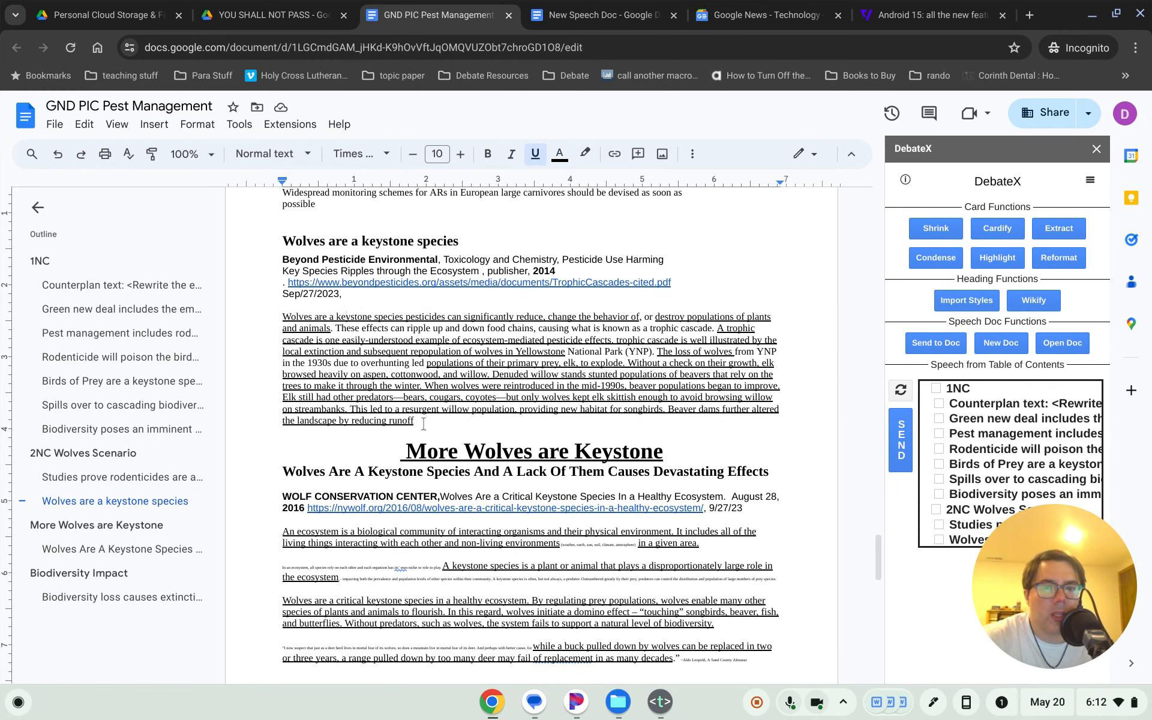
- Toggle full underlining on and off for the wolves card body, undoing back to partial underlining
drag(422, 423, 276, 316)
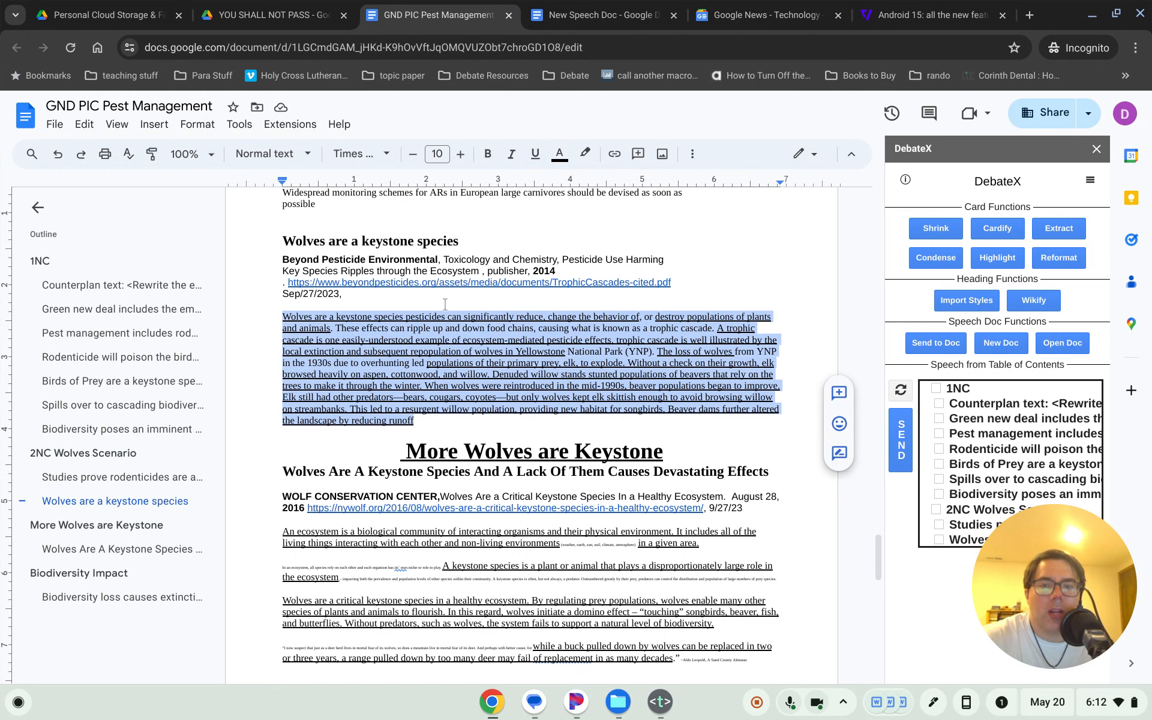
key(ctrl+u)
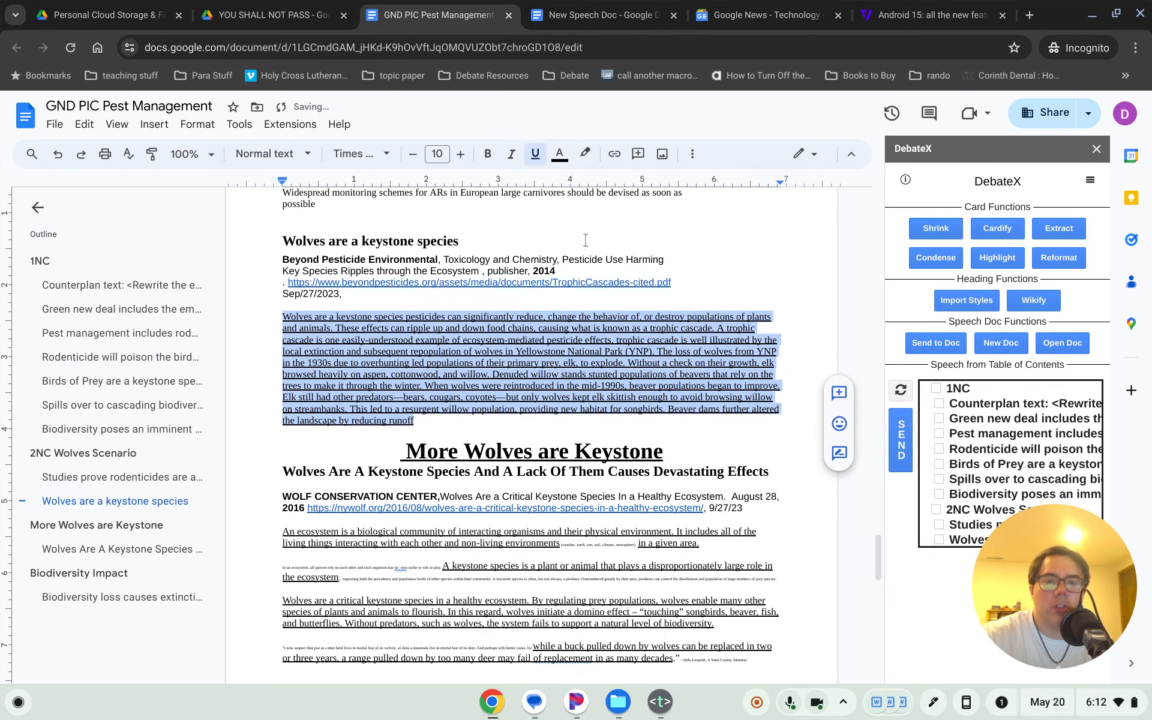
key(ctrl+u)
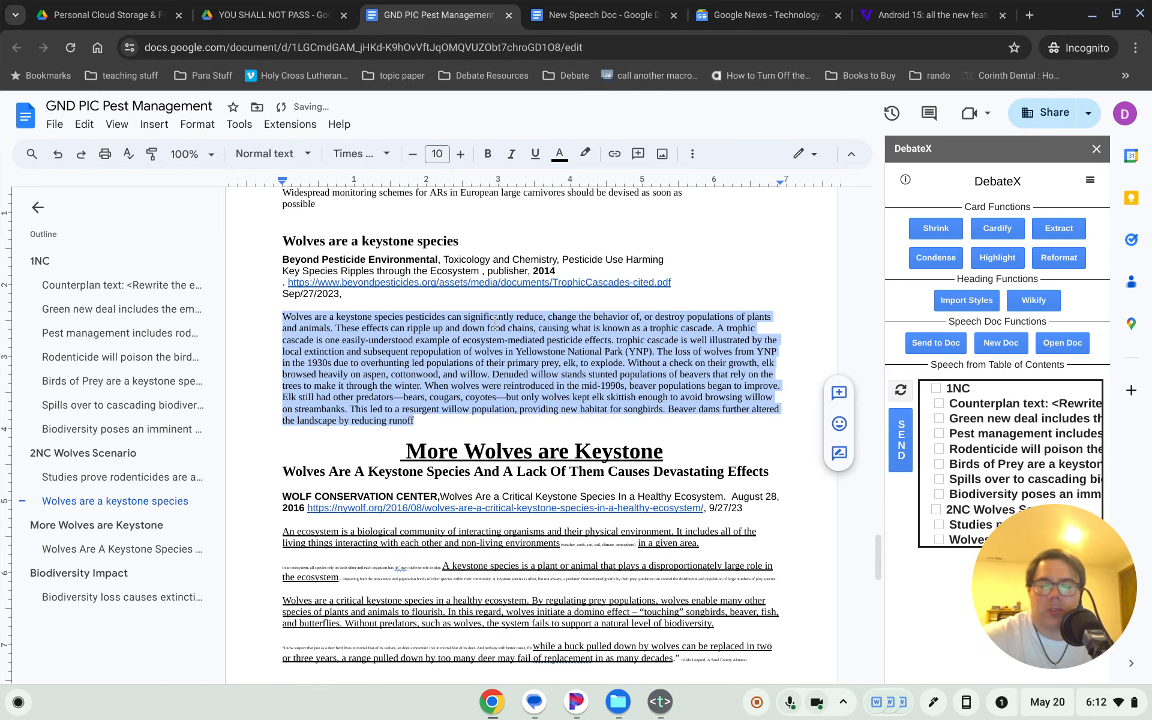
key(ctrl+z)
key(ctrl+z)
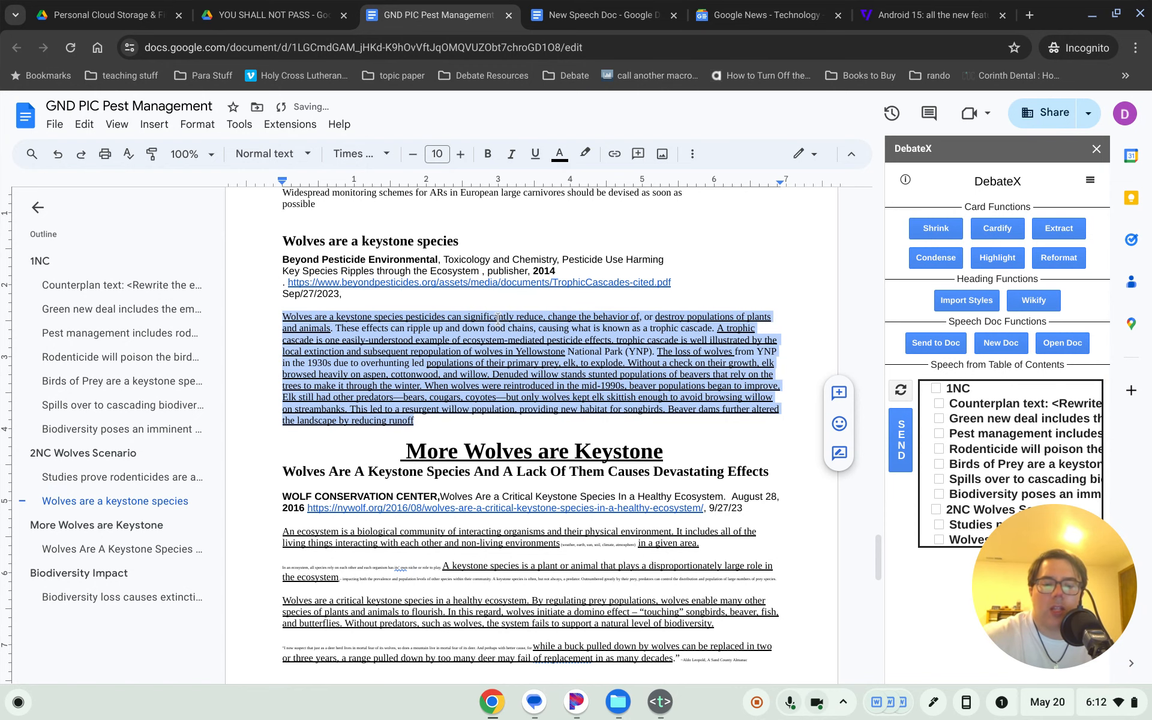
click(530, 158)
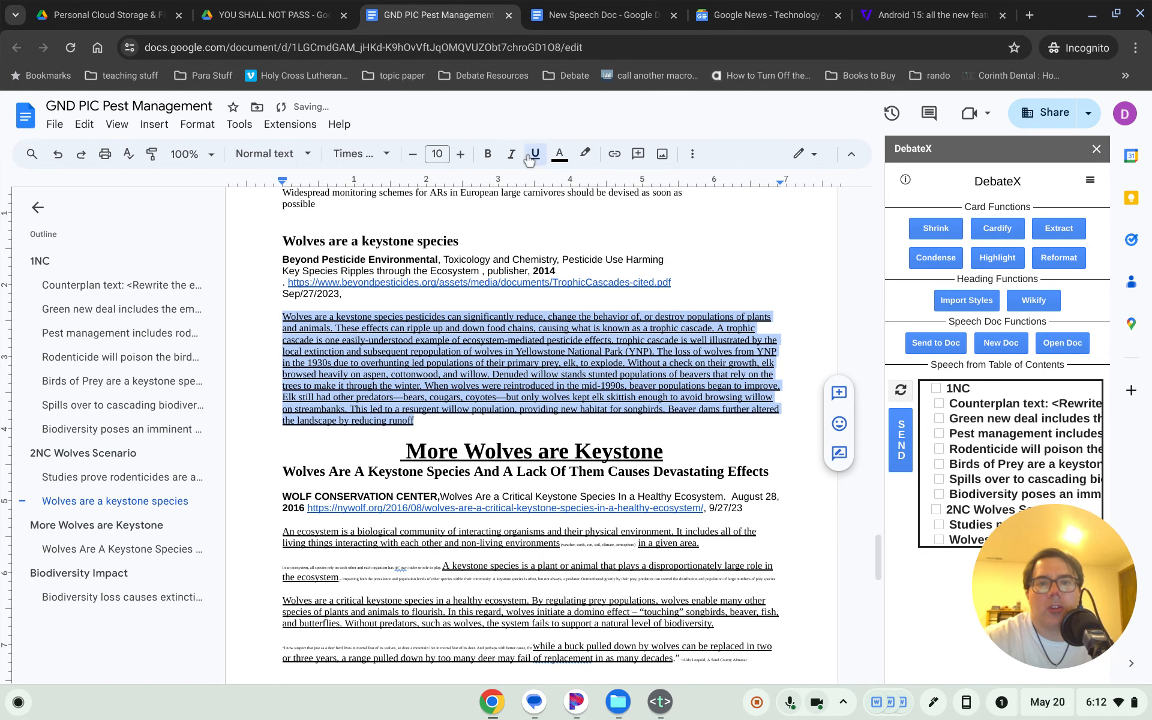
click(530, 155)
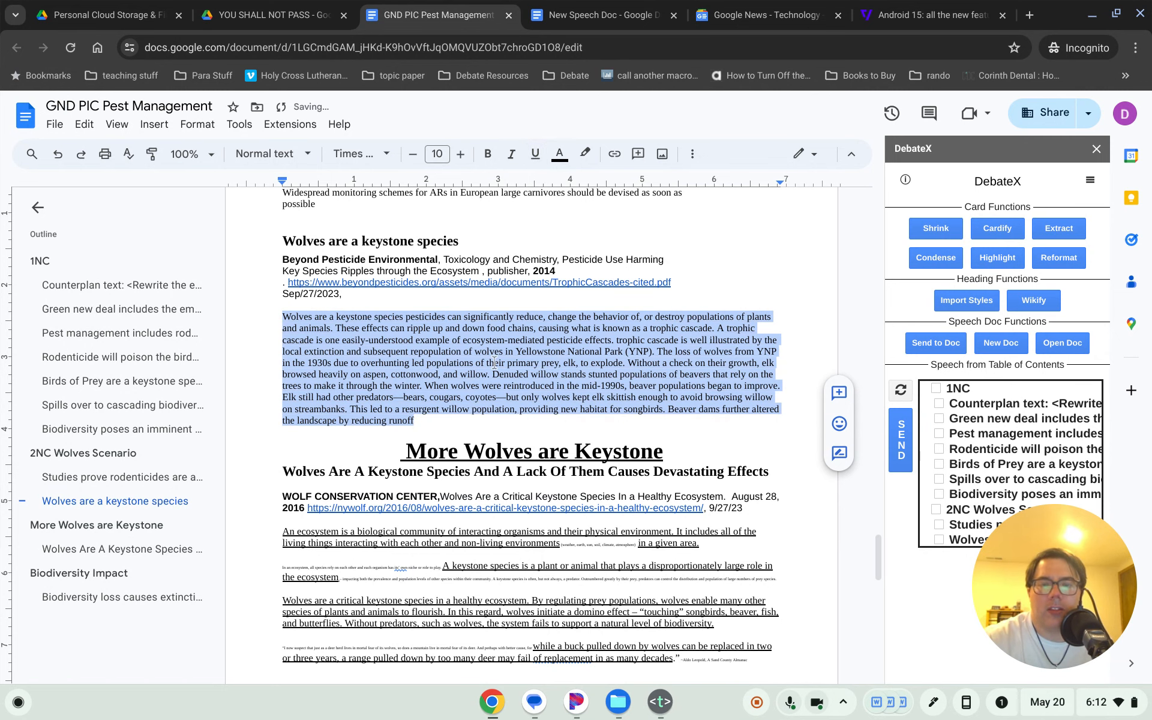
click(438, 330)
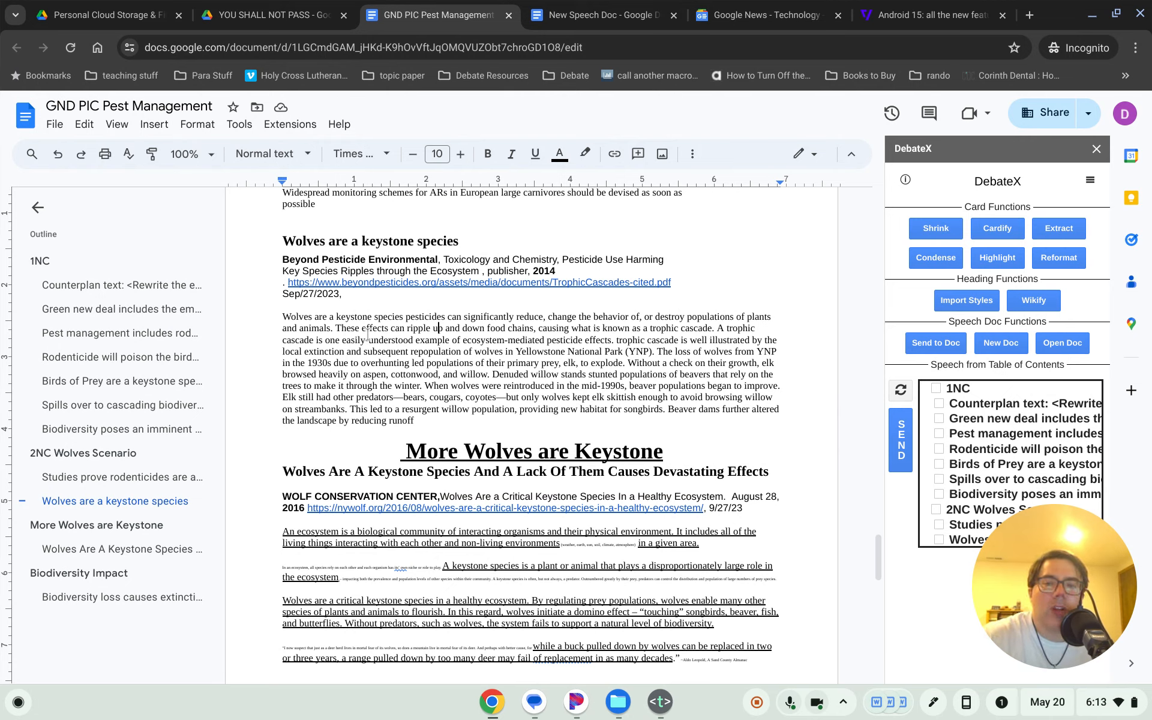
- Undo again to bring back underlining on the card's key phrases
drag(283, 316, 415, 420)
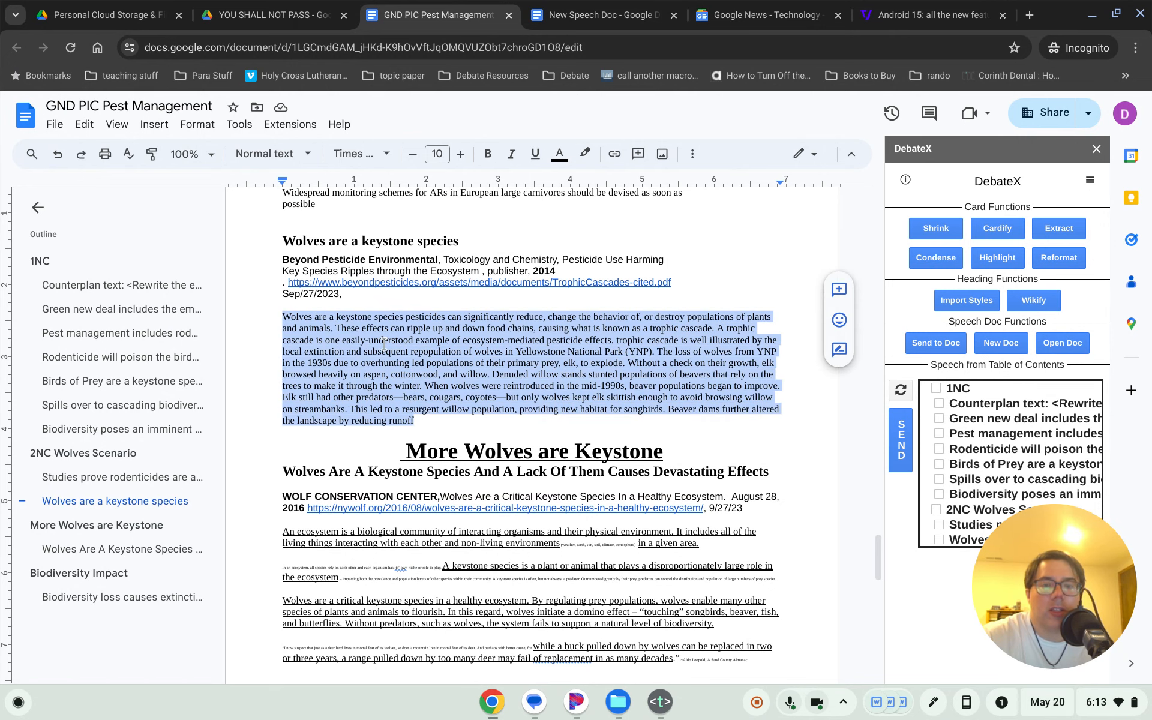
click(420, 391)
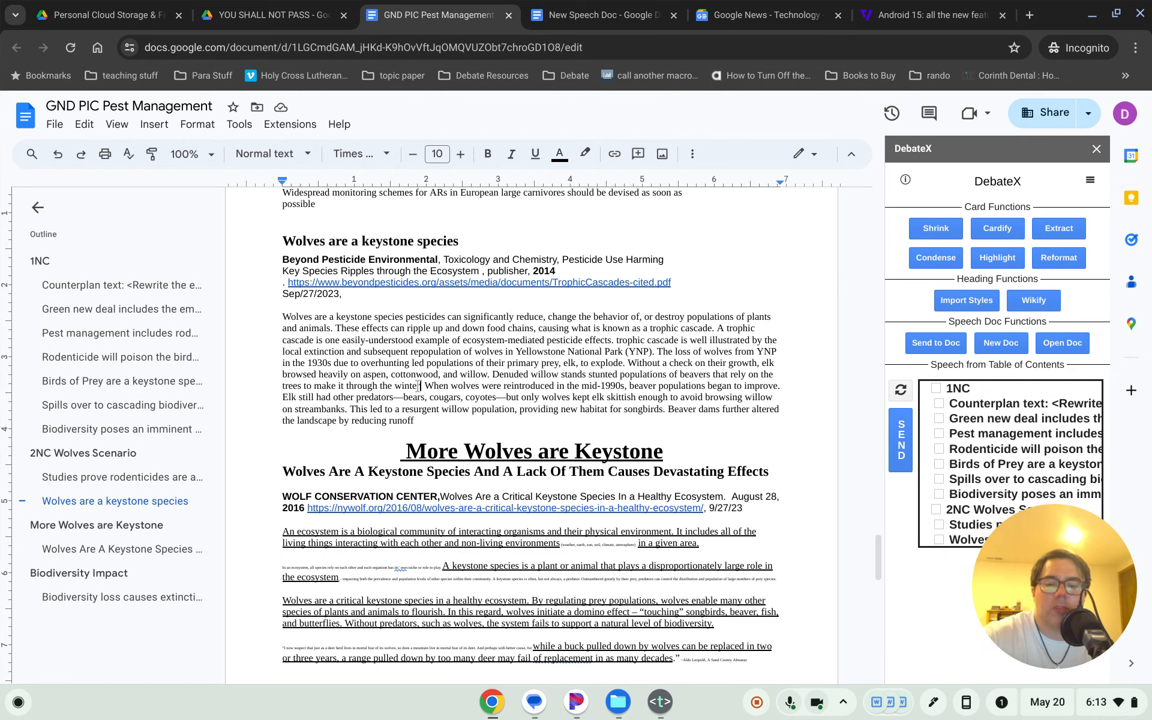
key(ctrl+z)
key(ctrl+z)
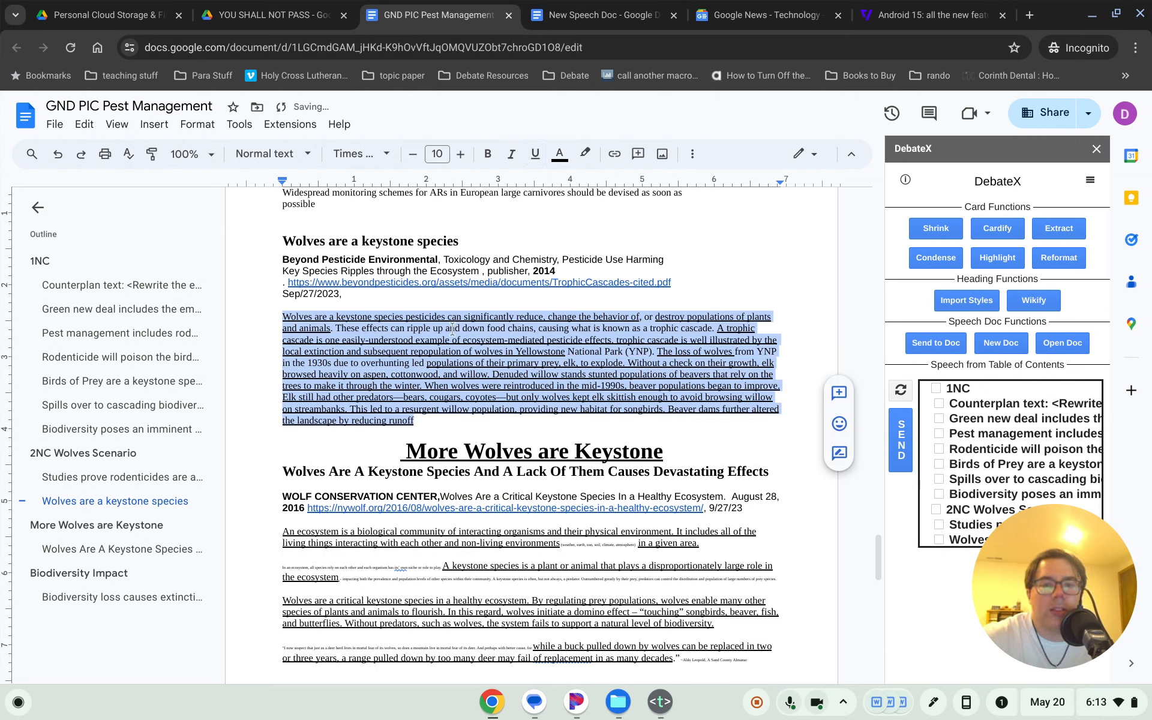
click(460, 304)
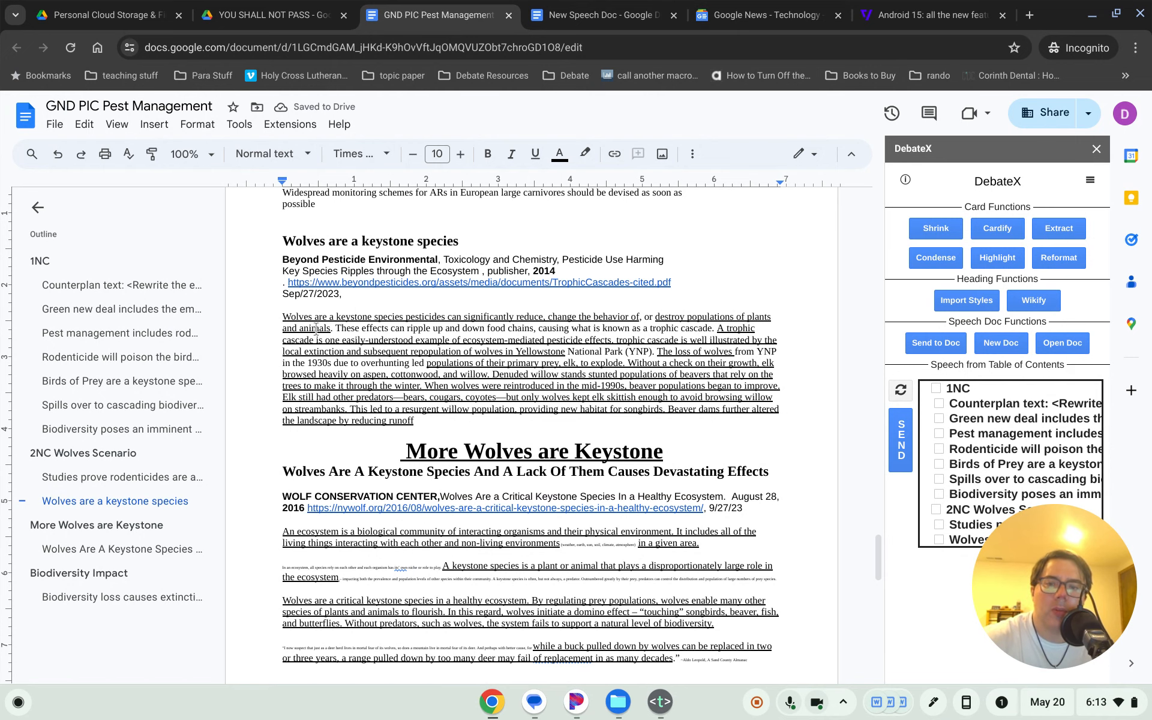
- Highlight the wolves card's opening phrase in cyan
drag(334, 328, 717, 328)
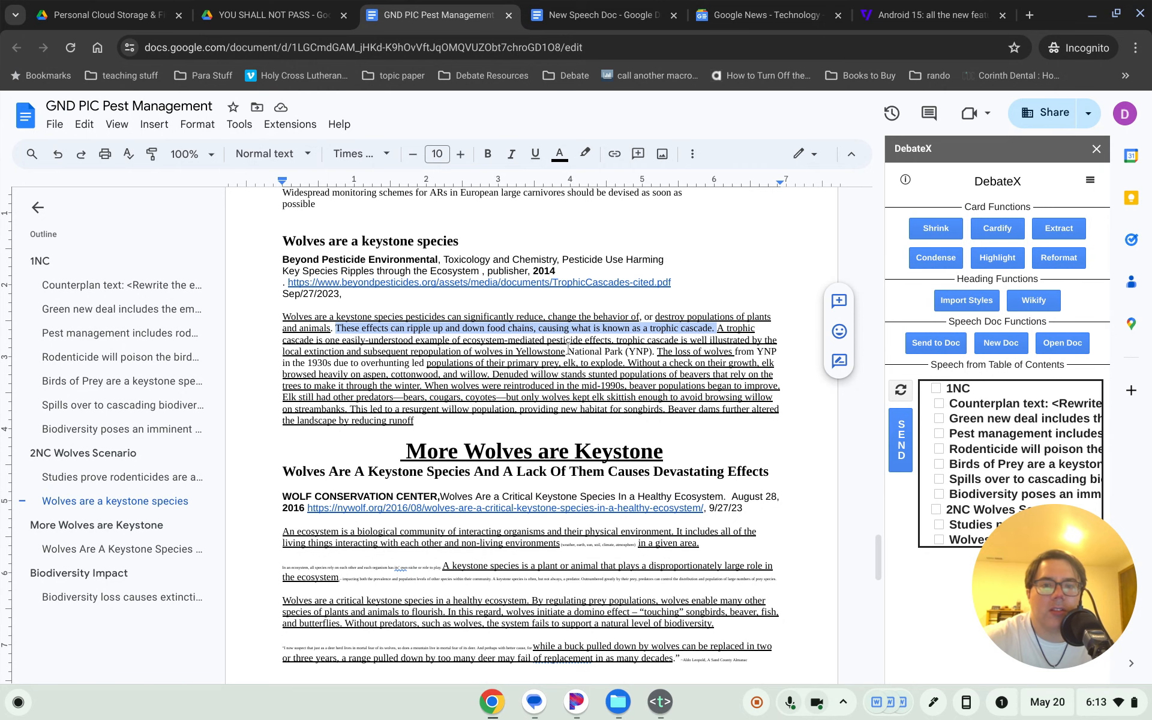
scroll(418, 356, down, 1)
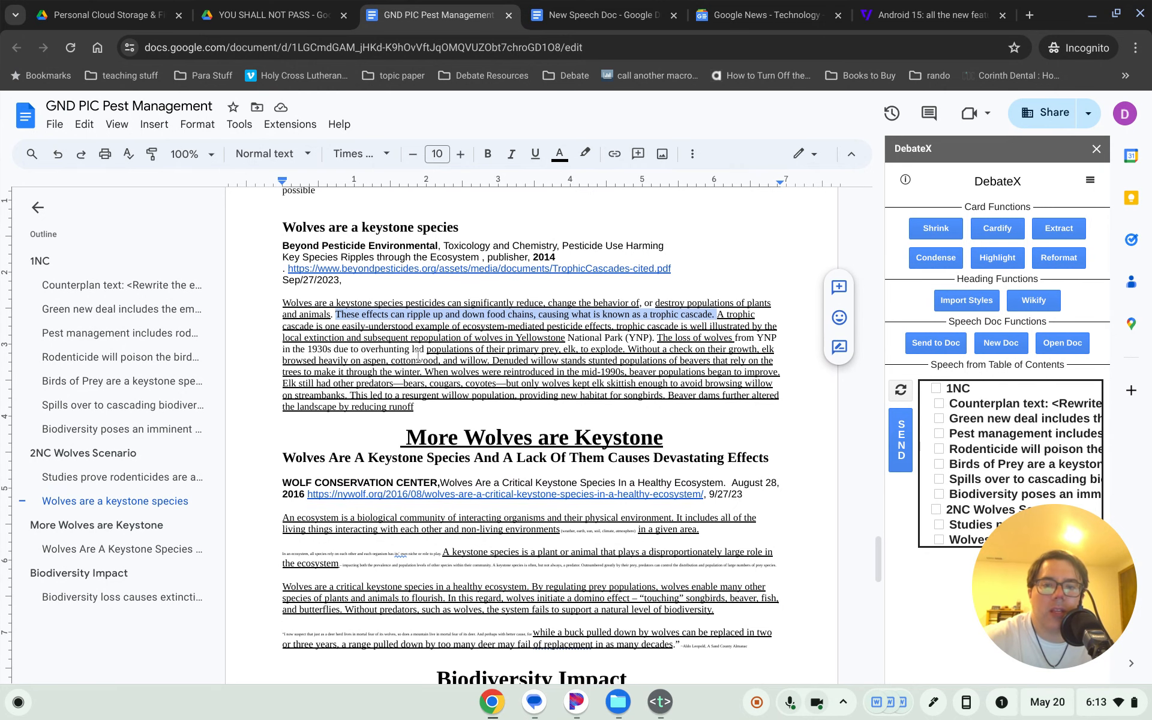
click(468, 360)
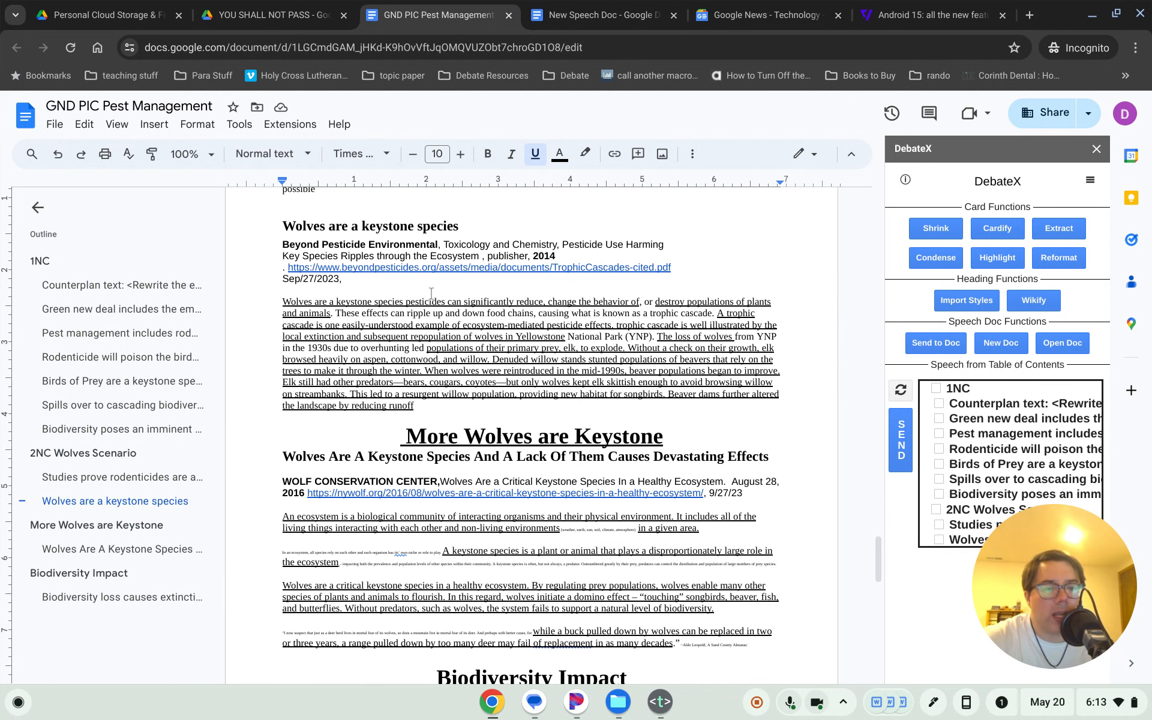
click(585, 154)
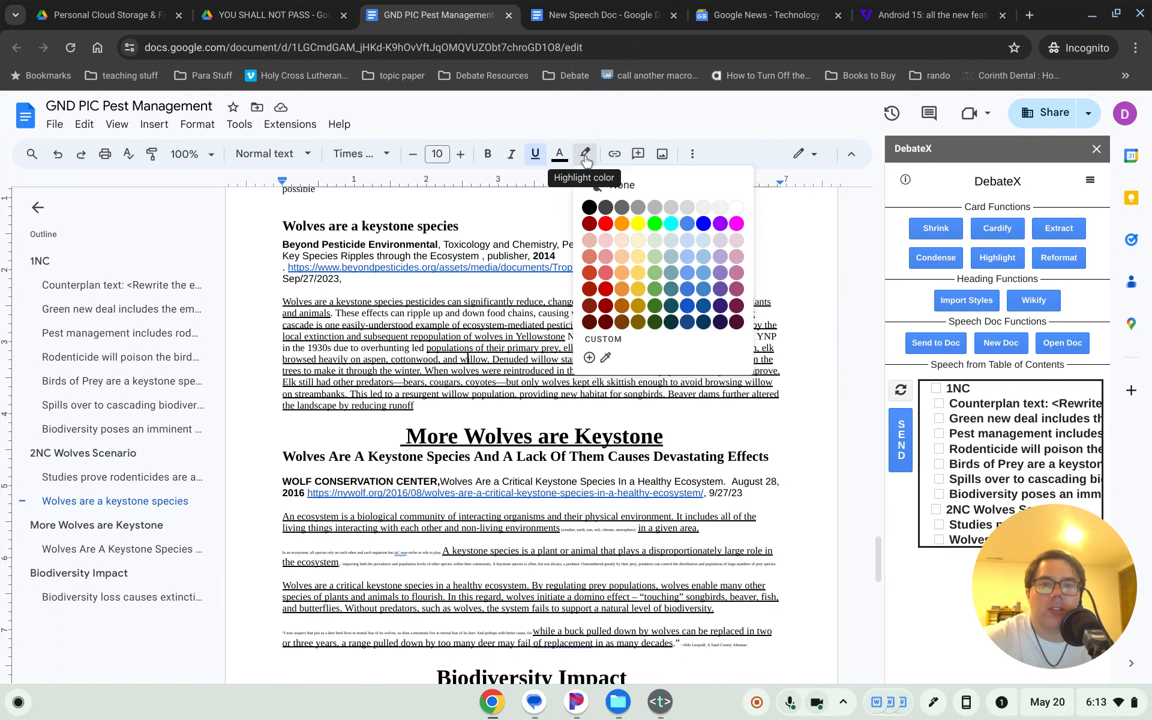
click(668, 225)
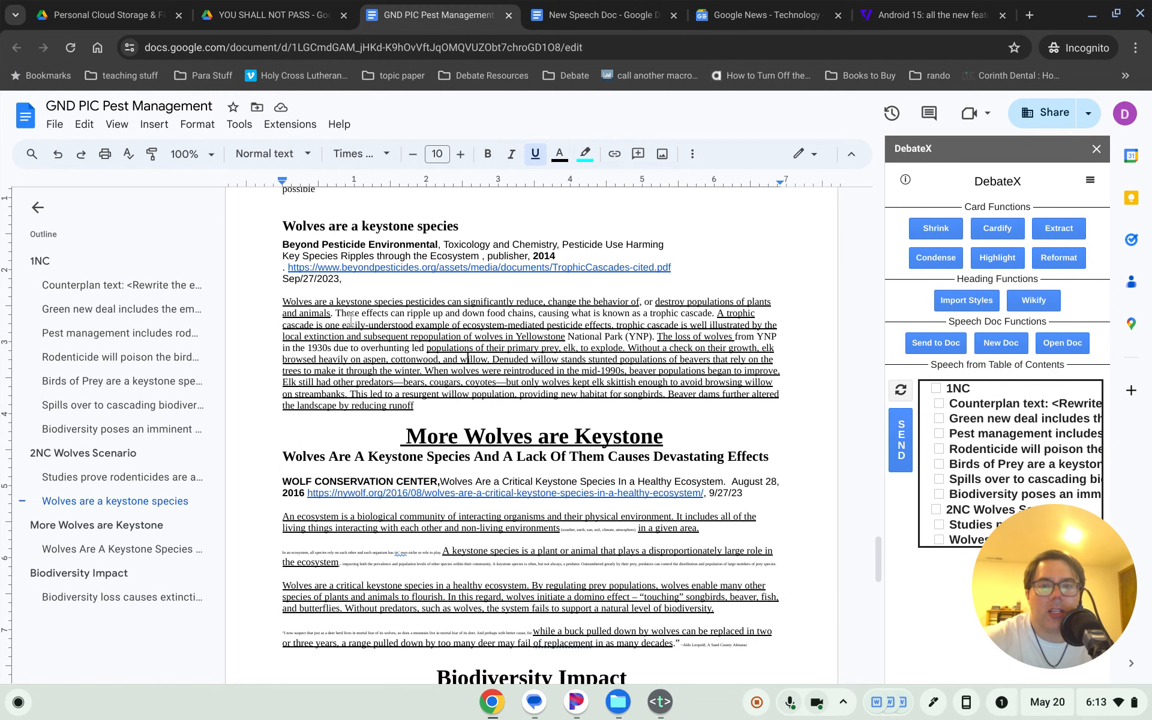
drag(285, 301, 642, 304)
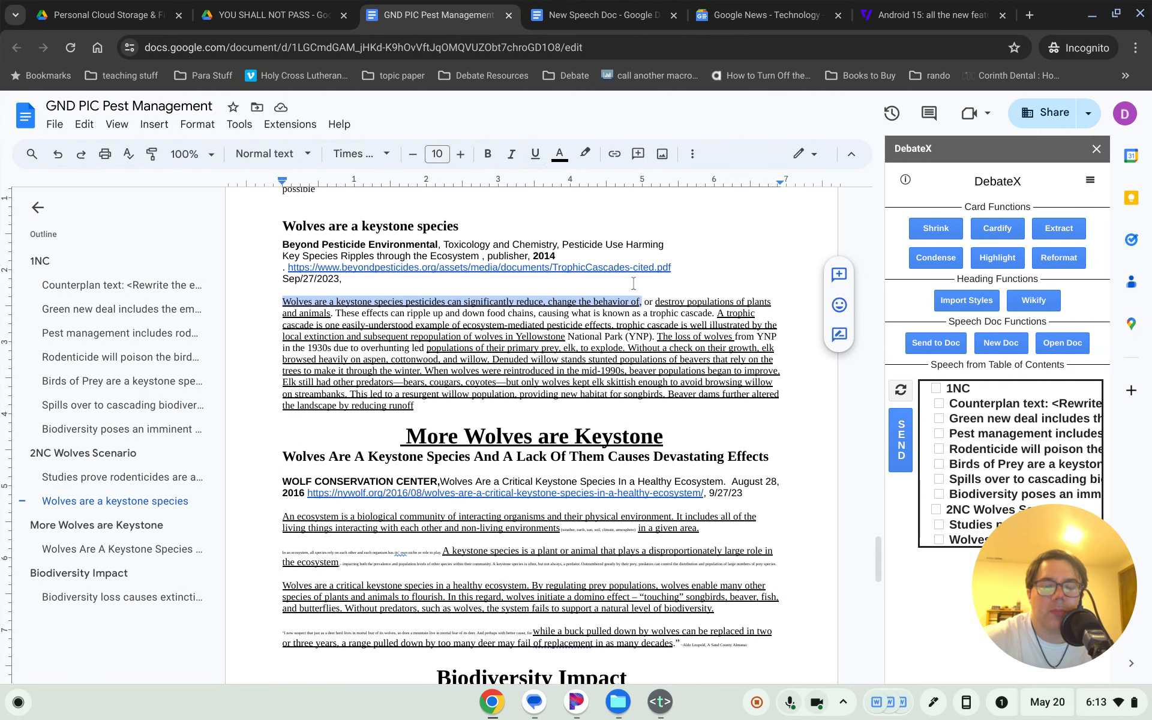
click(585, 153)
click(671, 224)
click(621, 359)
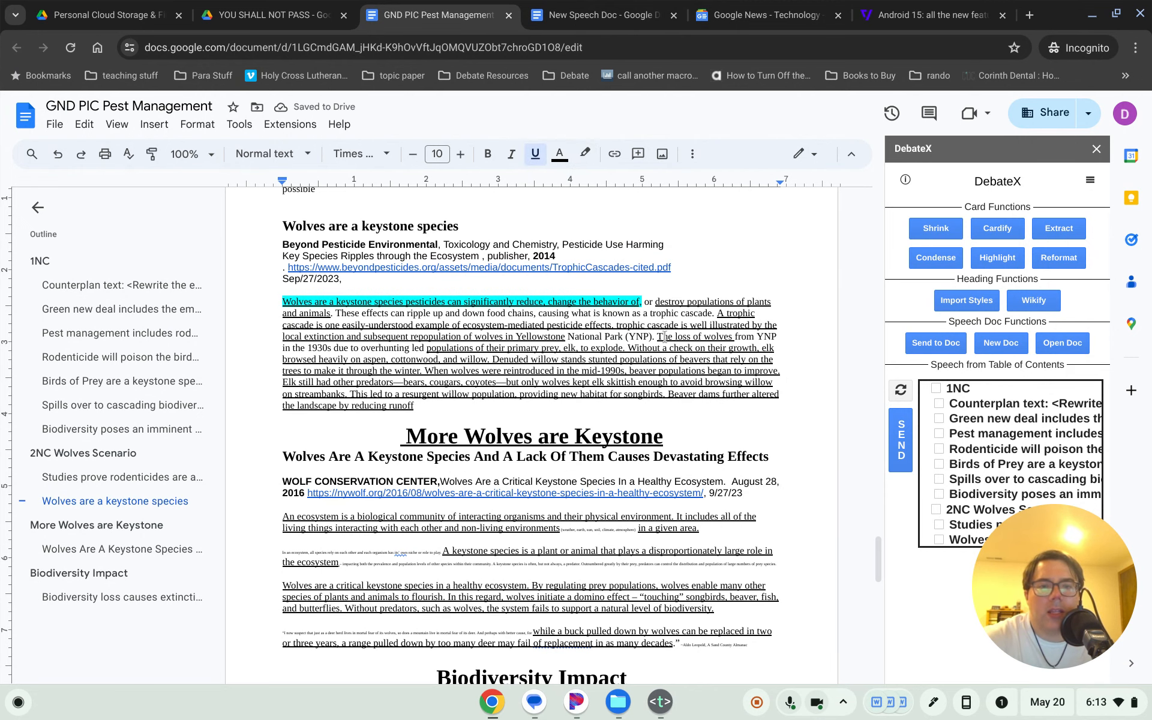
- Highlight 'The loss of wolves' and the elk population passage together in cyan
drag(657, 337, 730, 337)
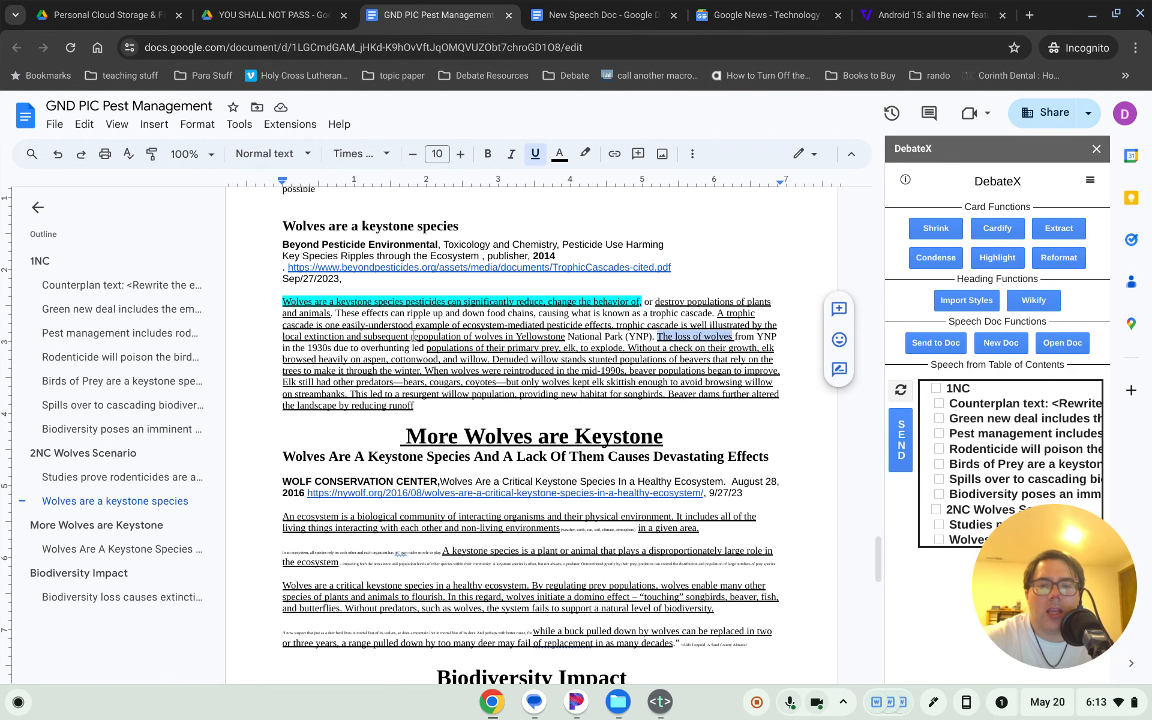
drag(427, 348, 489, 363)
click(585, 154)
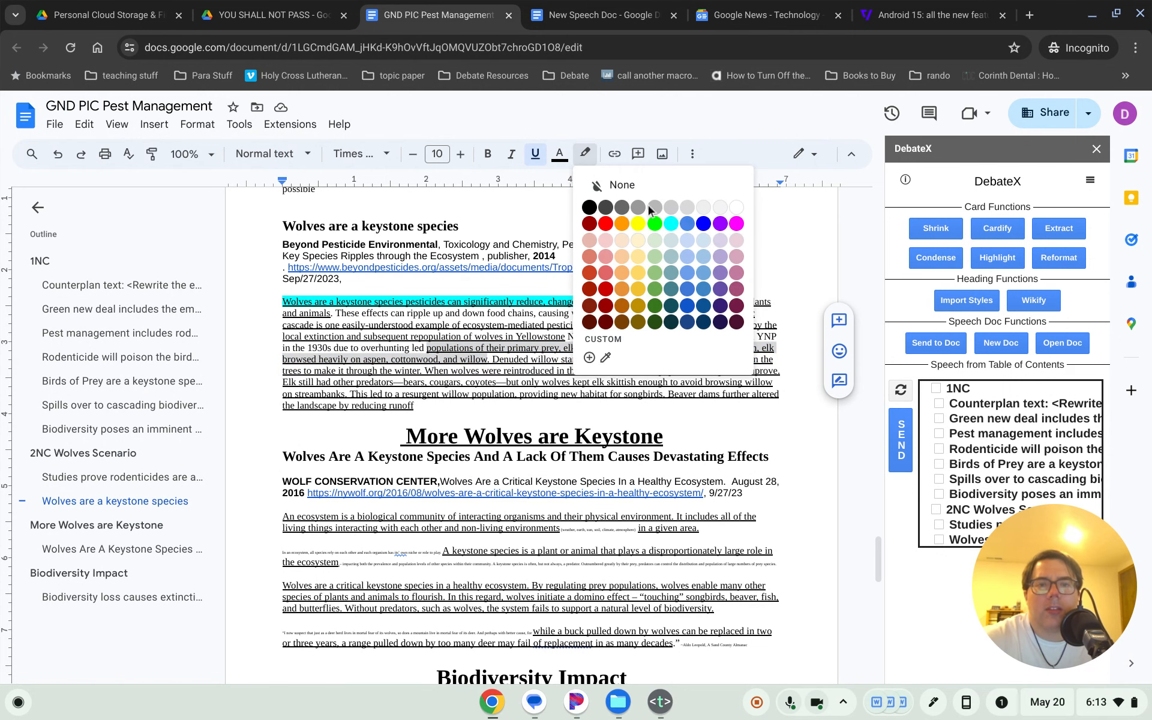
click(677, 231)
click(563, 383)
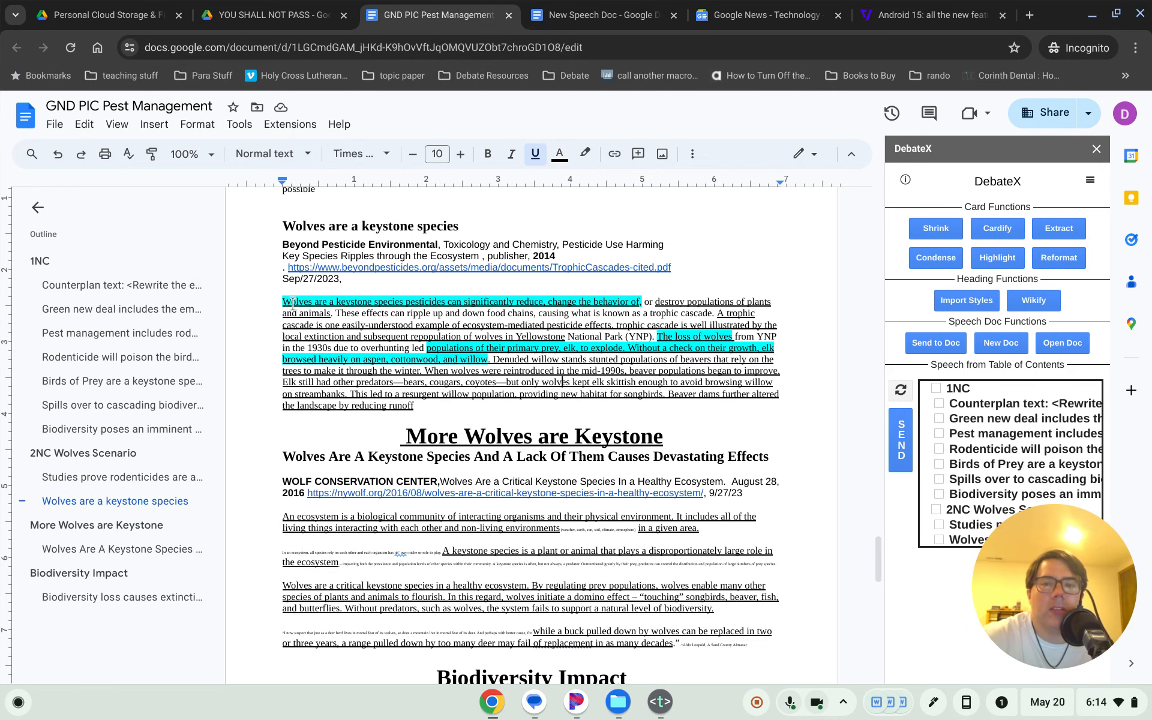
drag(282, 302, 639, 298)
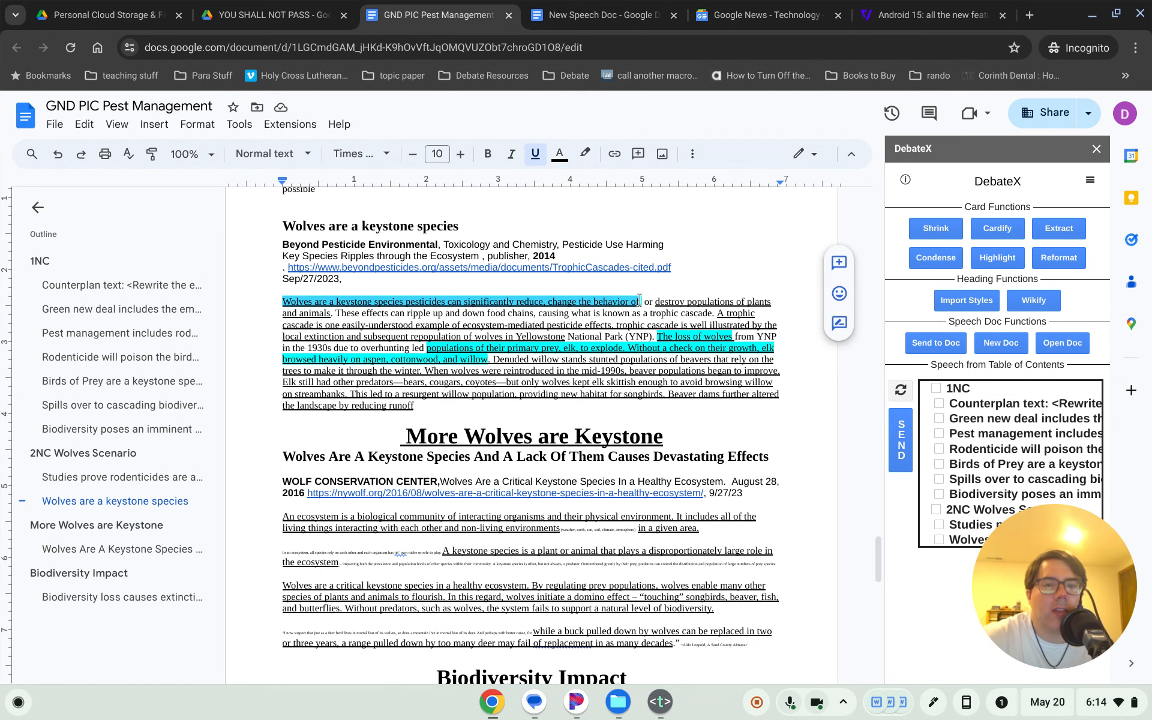
- Remove underlining and cyan highlighting from the whole card paragraph, then undo the highlight removal
click(627, 363)
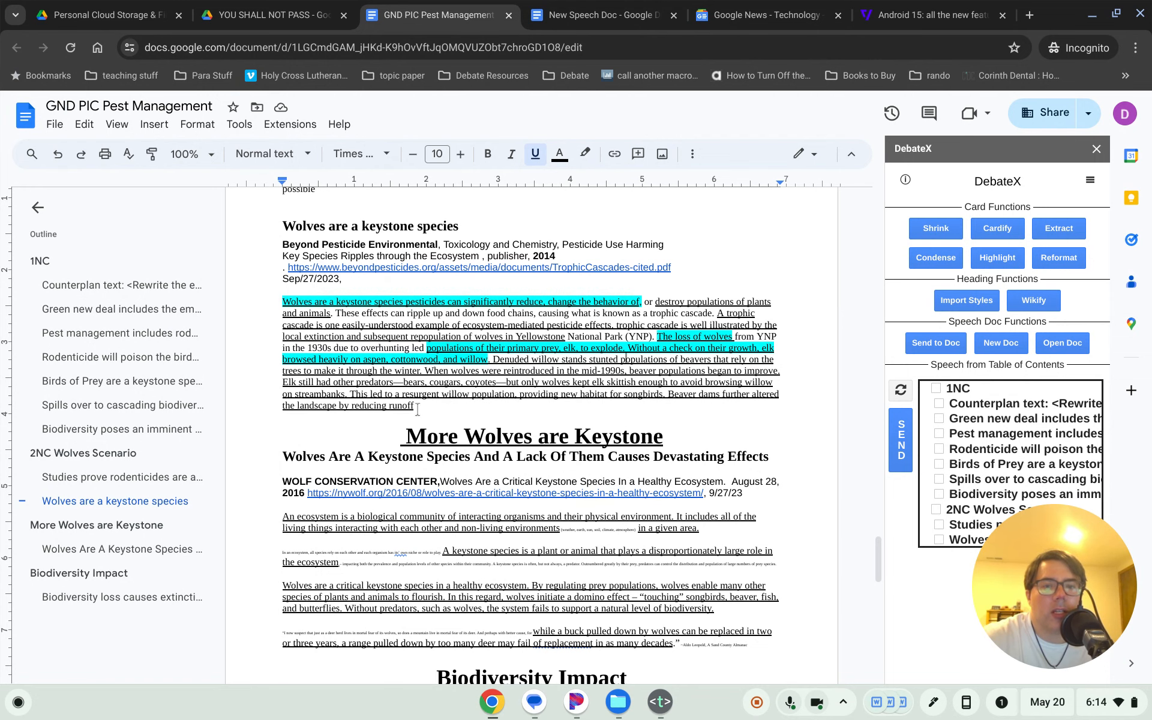
drag(418, 409, 271, 301)
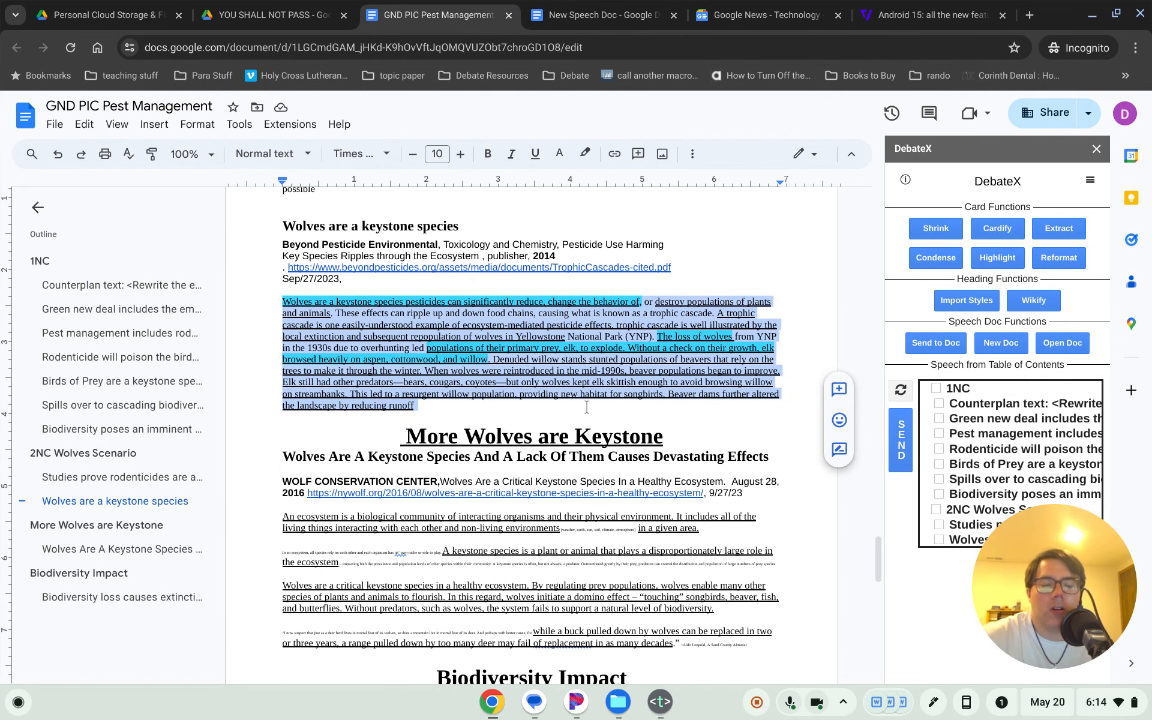
key(ctrl+u)
key(ctrl+u)
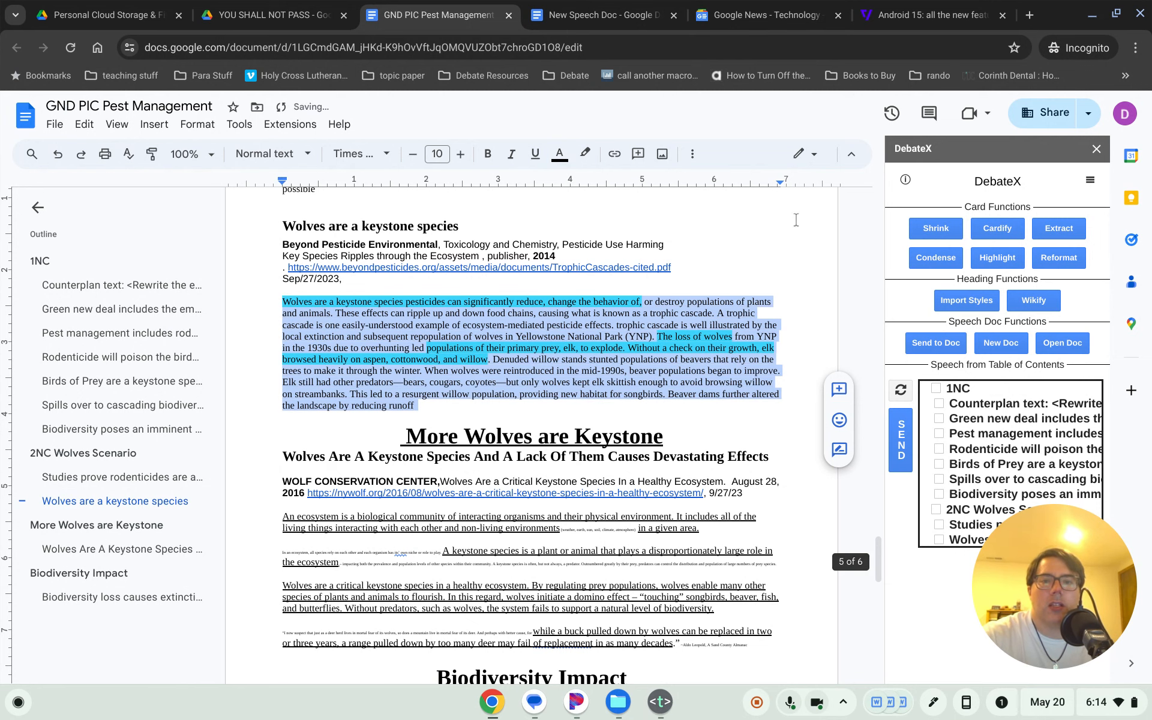
click(580, 166)
click(612, 185)
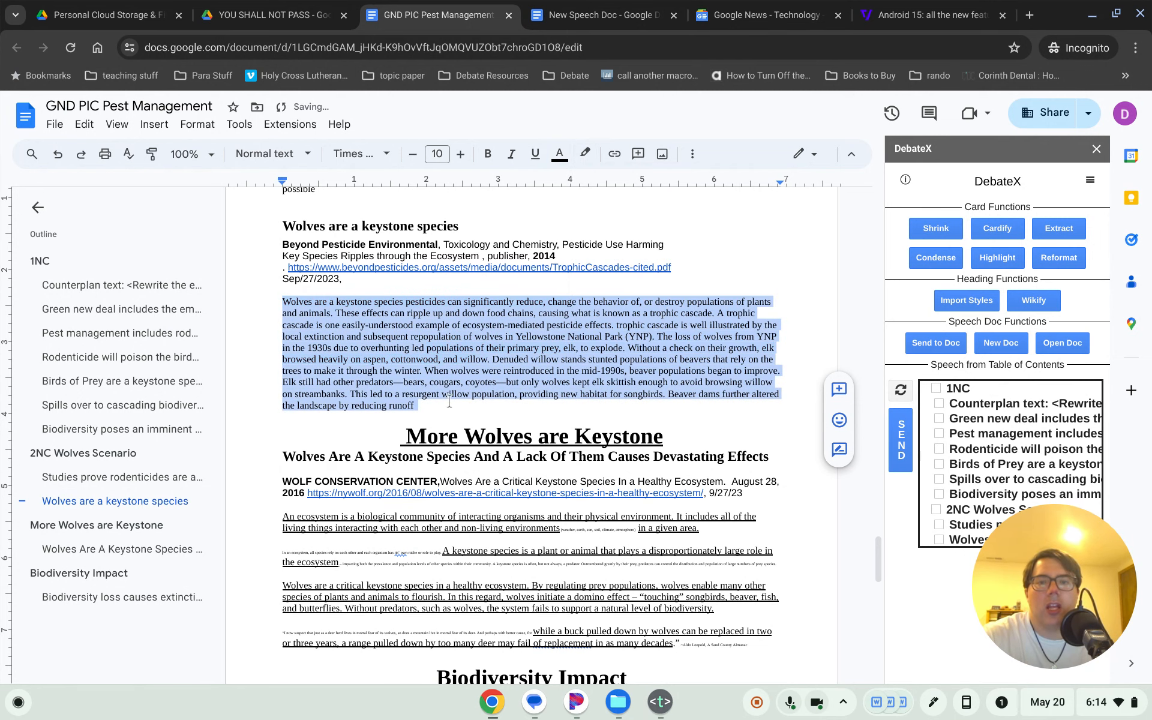
click(450, 384)
key(ctrl+z)
click(443, 324)
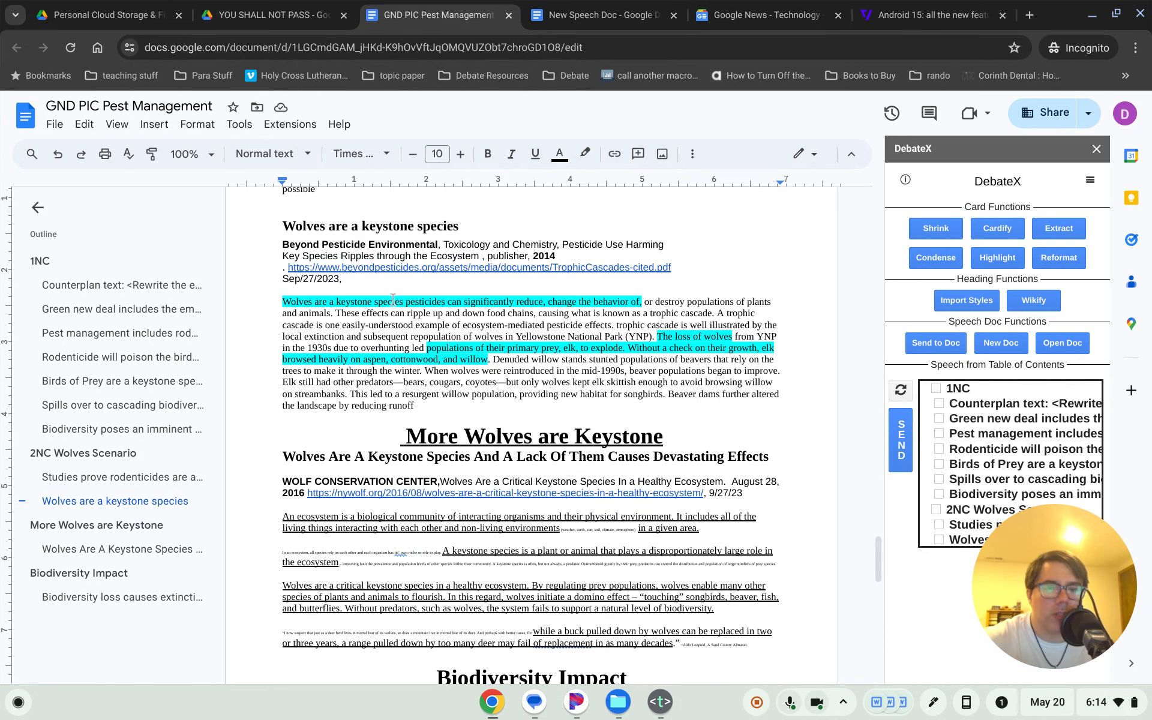
- Set the card body paragraph's highlight colour to none
drag(279, 298, 495, 410)
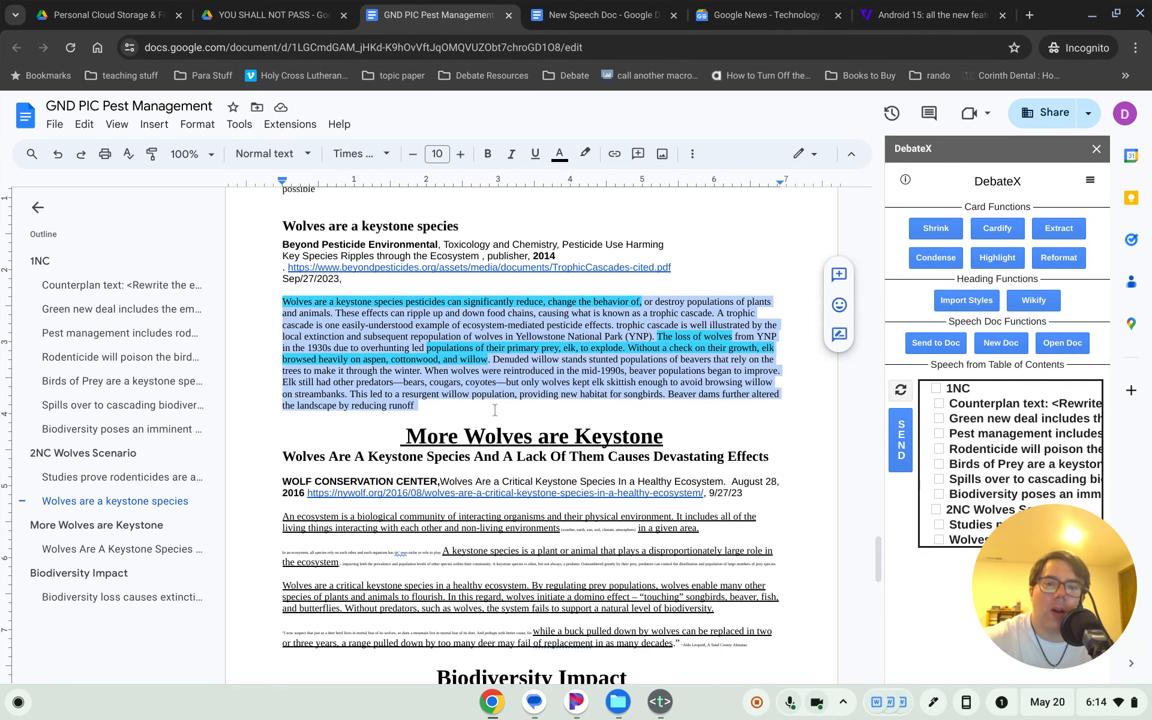
click(585, 154)
click(607, 185)
click(490, 359)
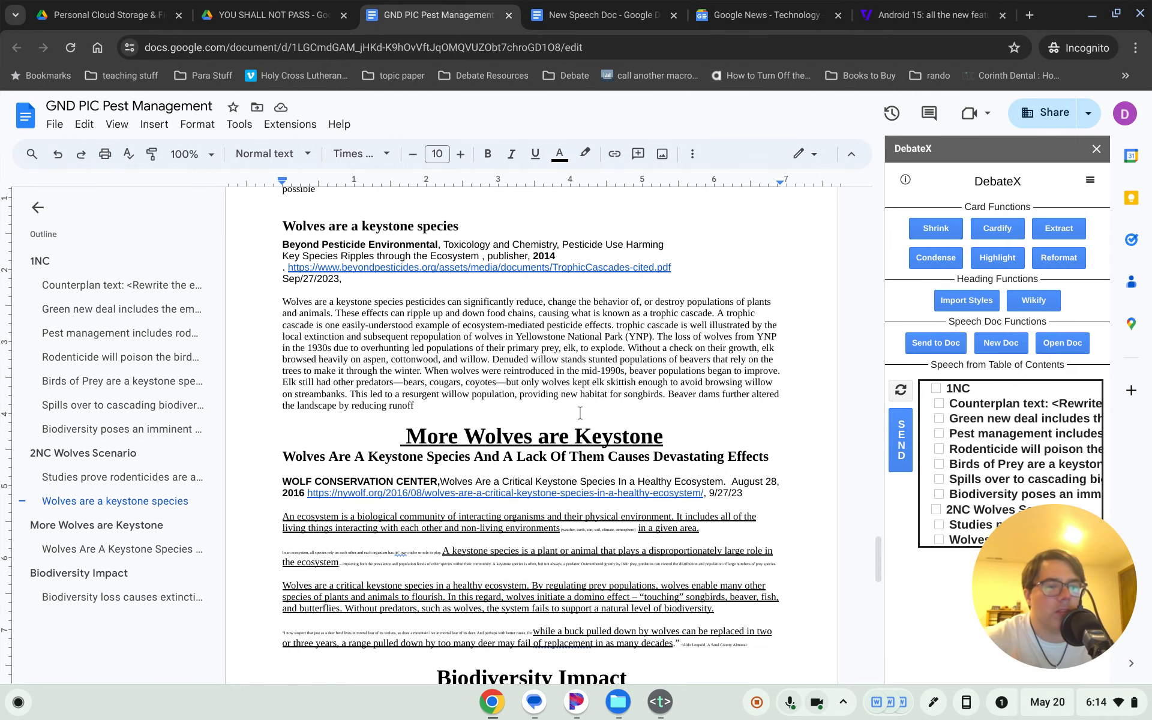
- Undo twice so the card's key phrases regain underlining without any cyan highlights
key(ctrl+z)
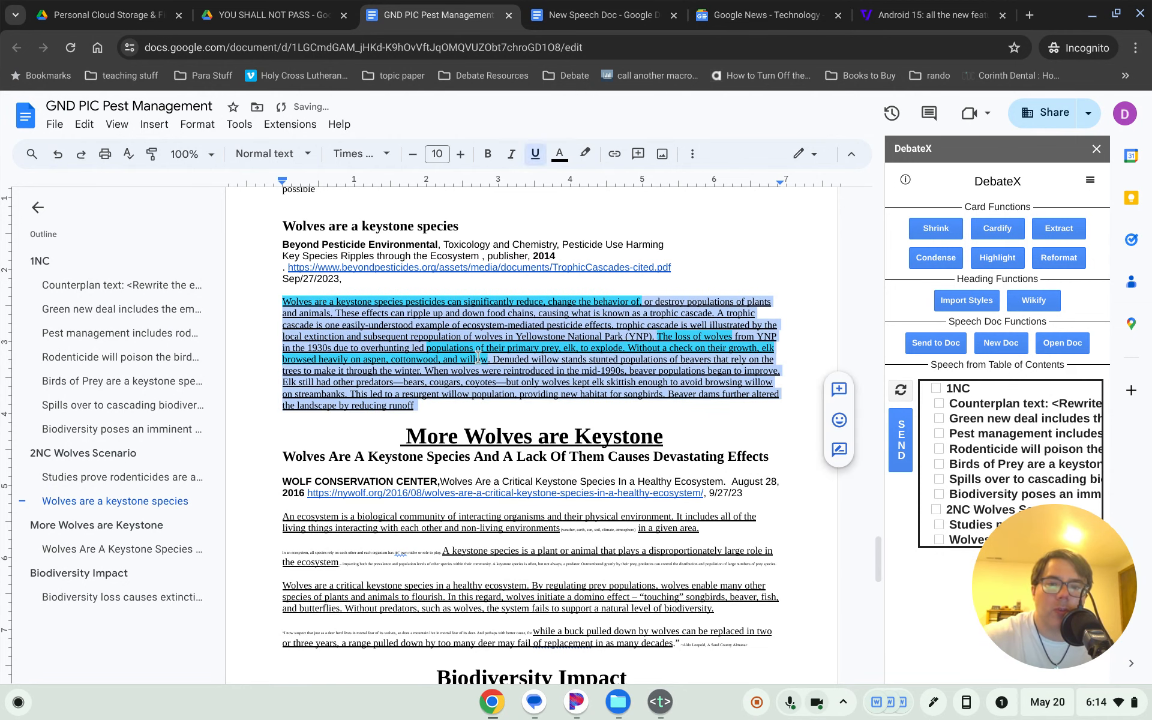
key(ctrl+z)
key(ctrl+z)
key(ctrl+z)
click(476, 358)
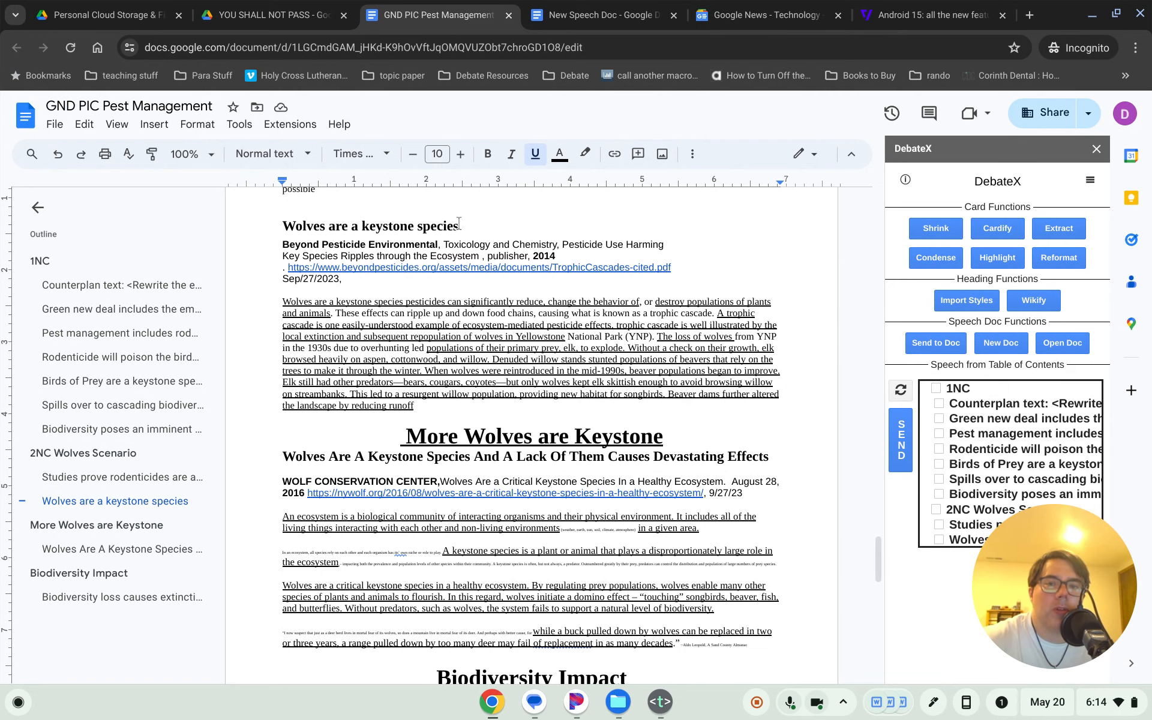
drag(459, 223, 354, 277)
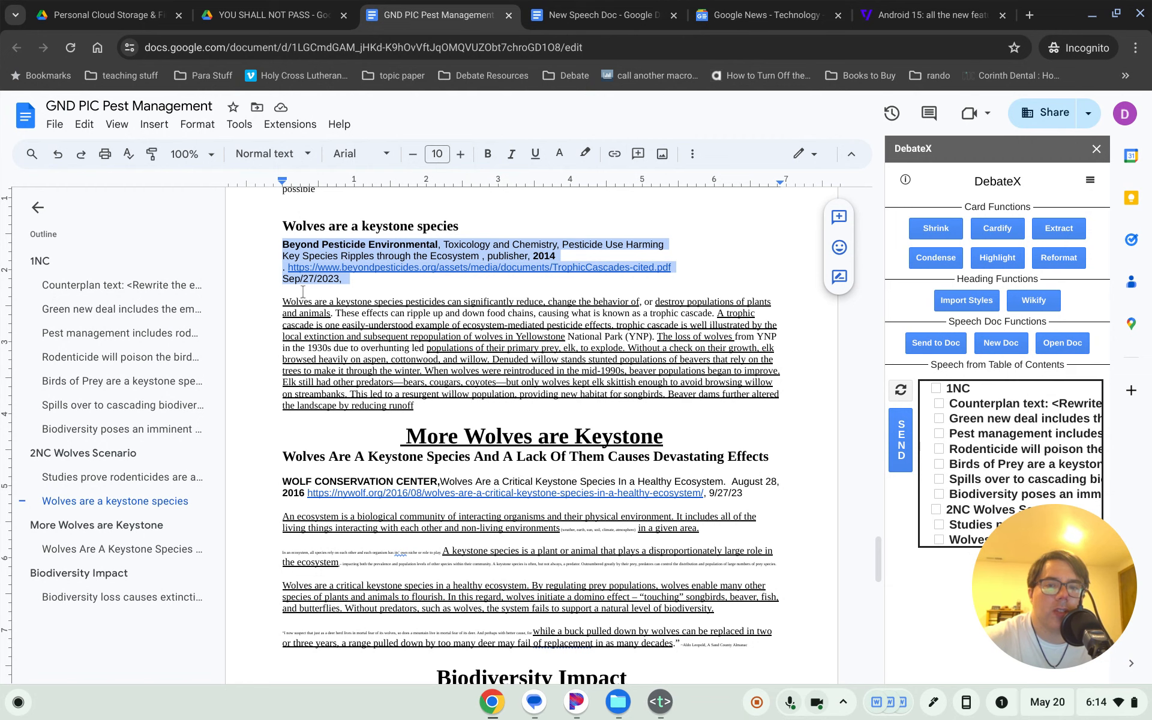
drag(280, 301, 424, 402)
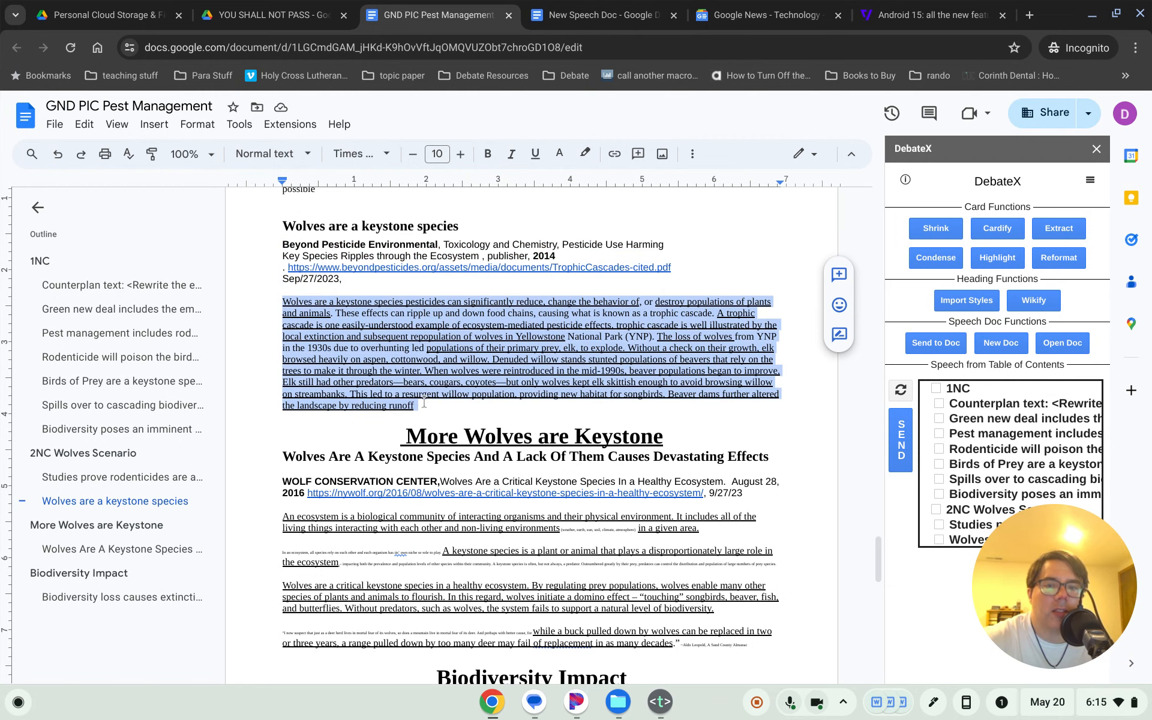
click(378, 333)
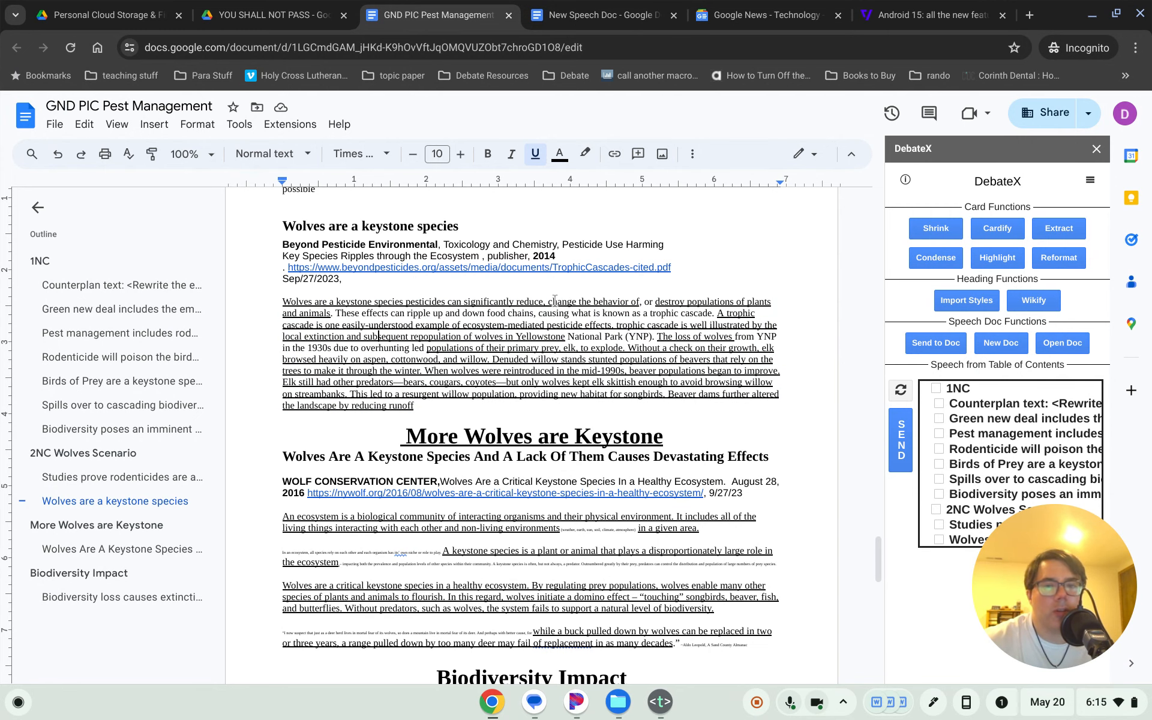
click(583, 292)
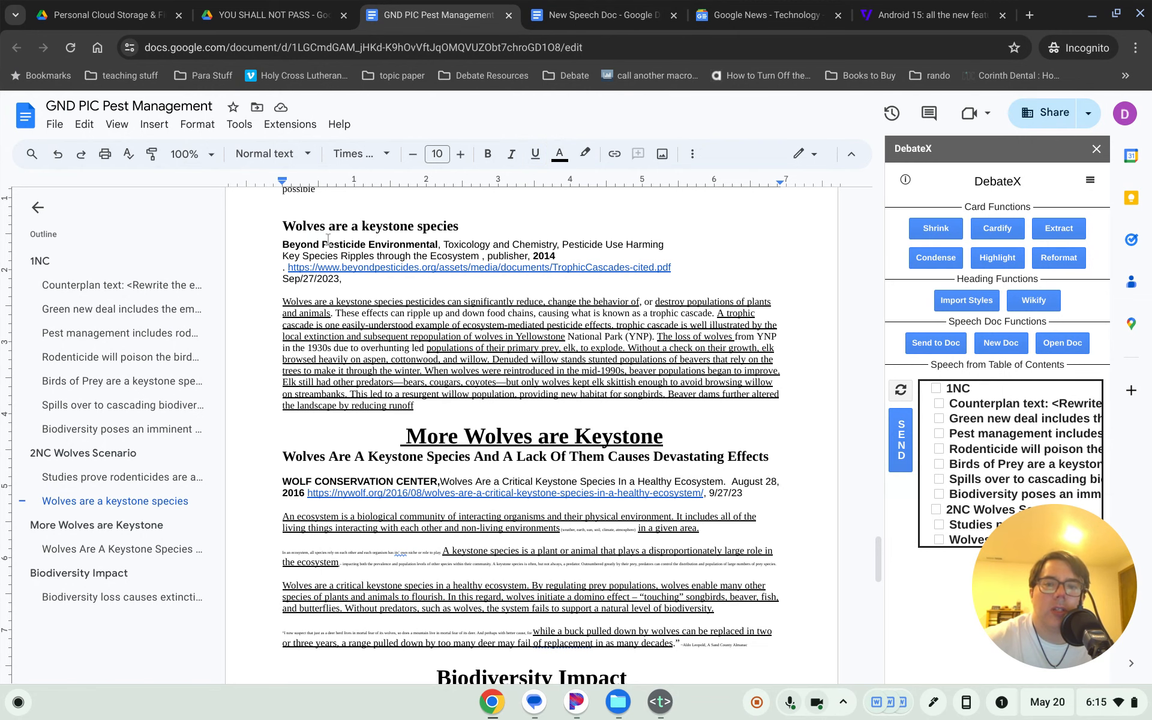
- Return to the GND PIC Pest Management tab, then go to the Google Docs home page
click(54, 126)
click(600, 14)
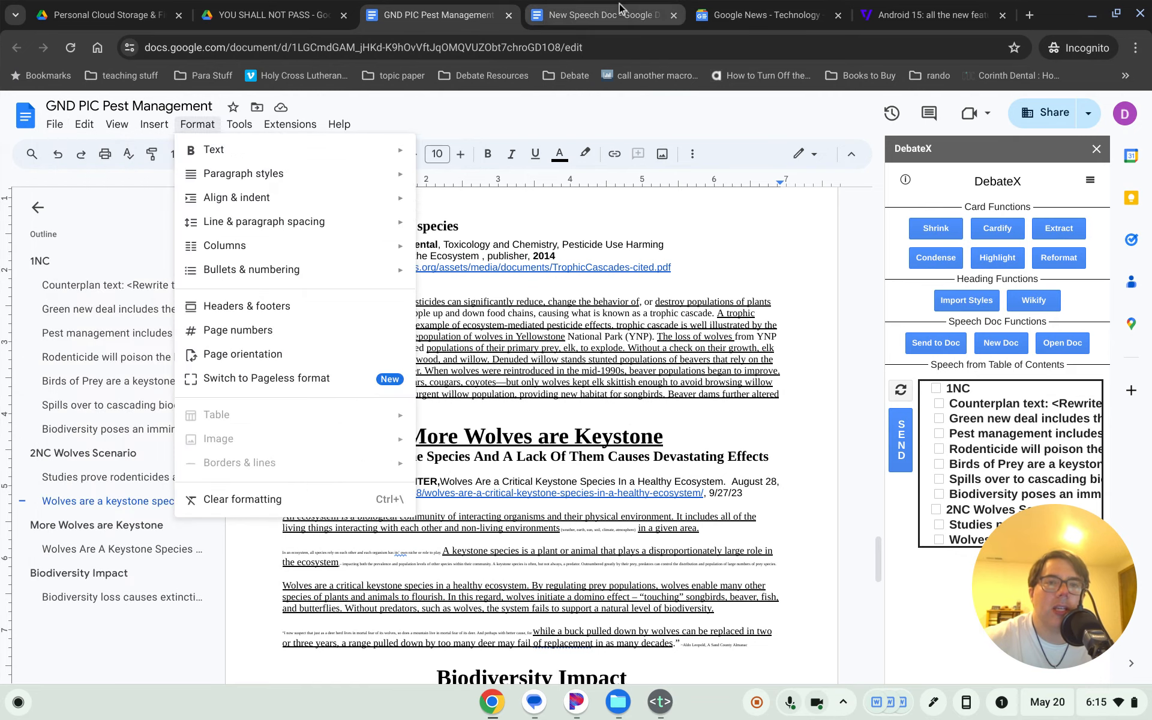
click(727, 5)
click(600, 12)
click(432, 8)
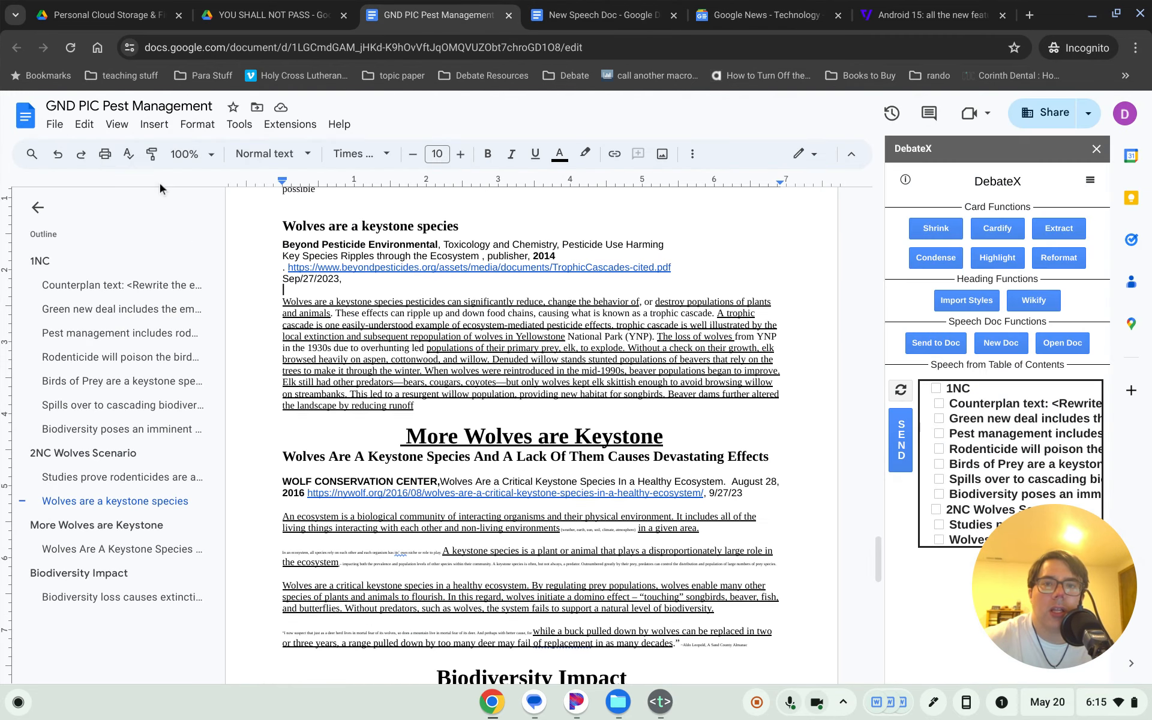
click(53, 126)
mouse_move(171, 157)
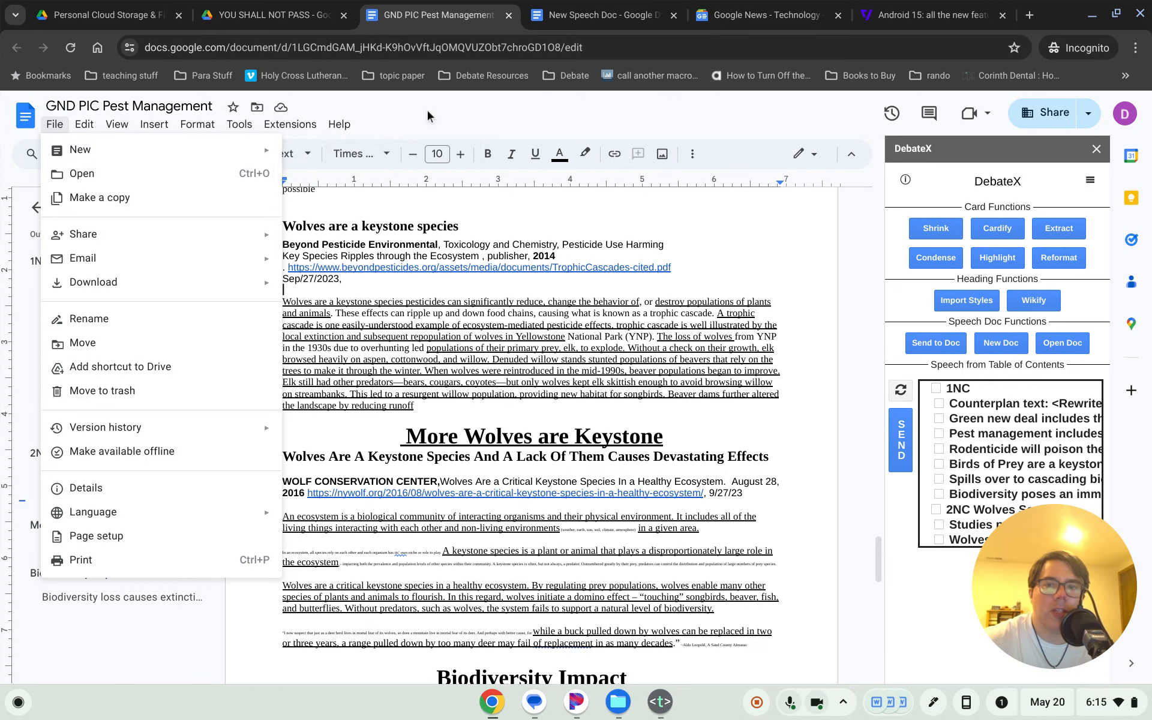
click(60, 125)
click(25, 116)
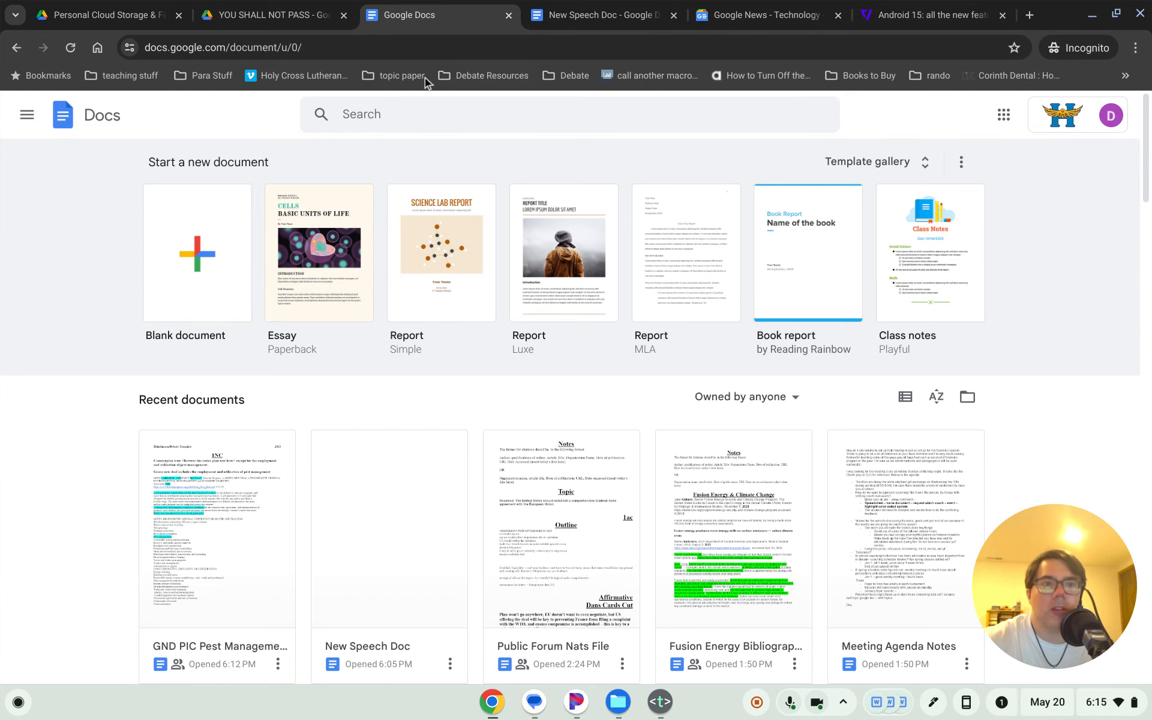
- Go to Google Drive via the address bar and create a new Google Docs document
click(355, 49)
click(377, 47)
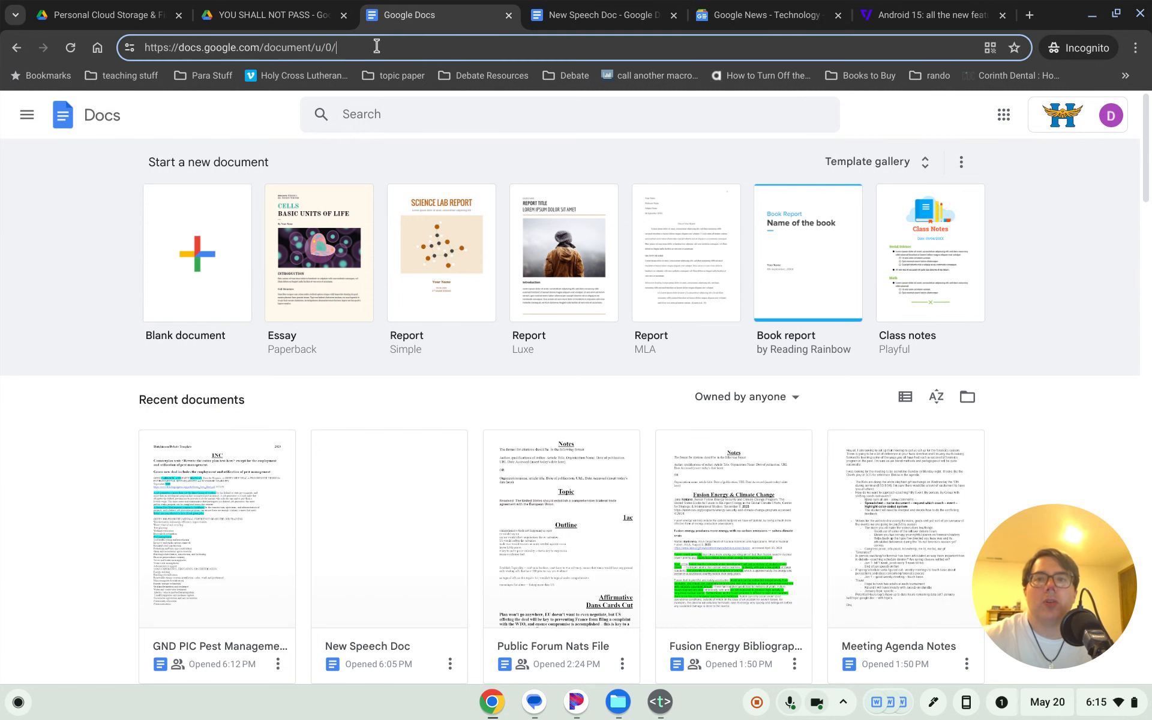
drag(378, 47, 150, 47)
key(BackSpace)
key(BackSpace)
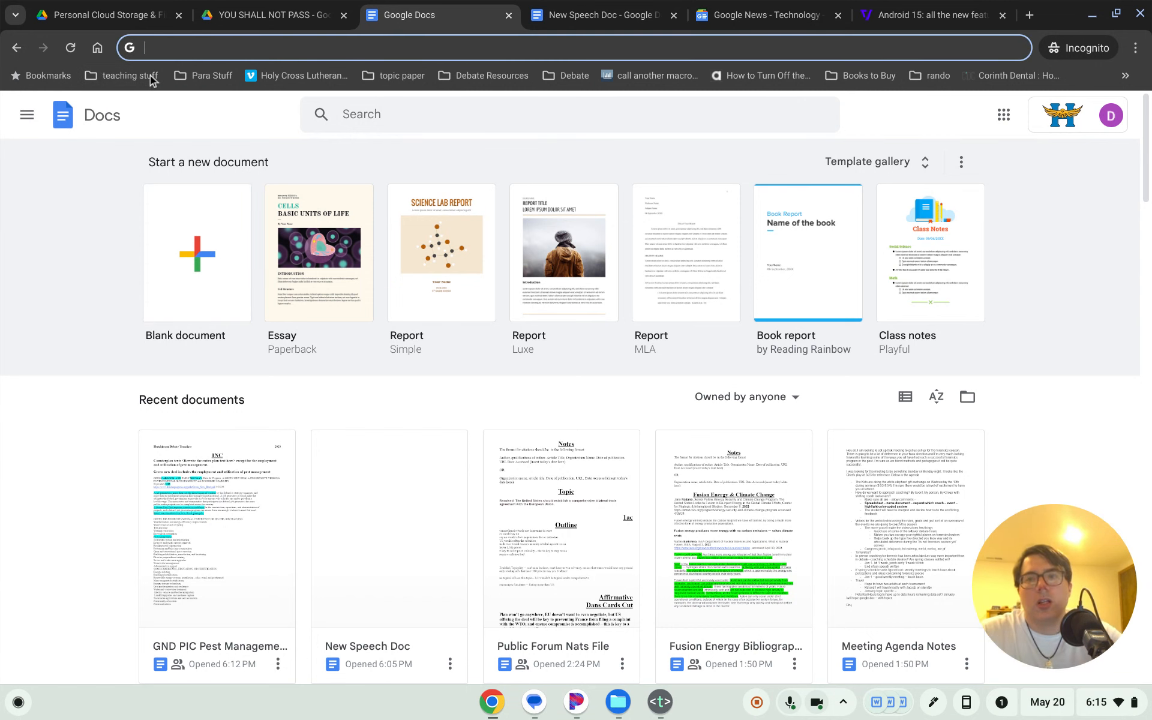
text(driv)
click(152, 80)
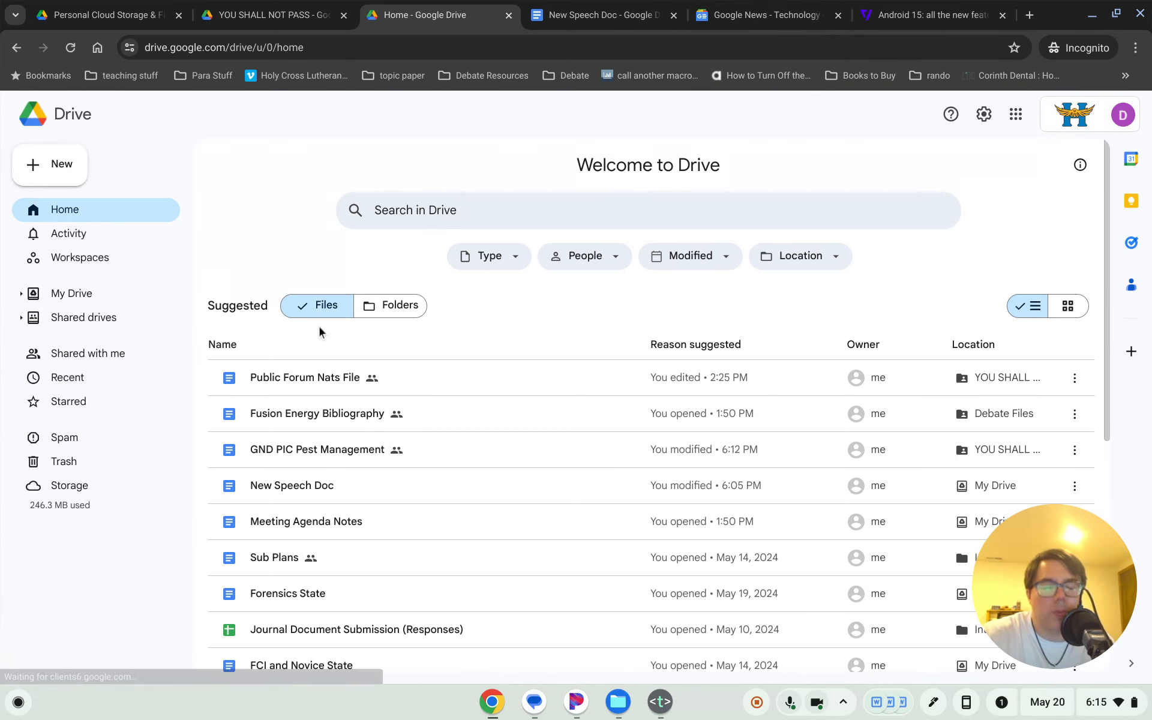
click(36, 152)
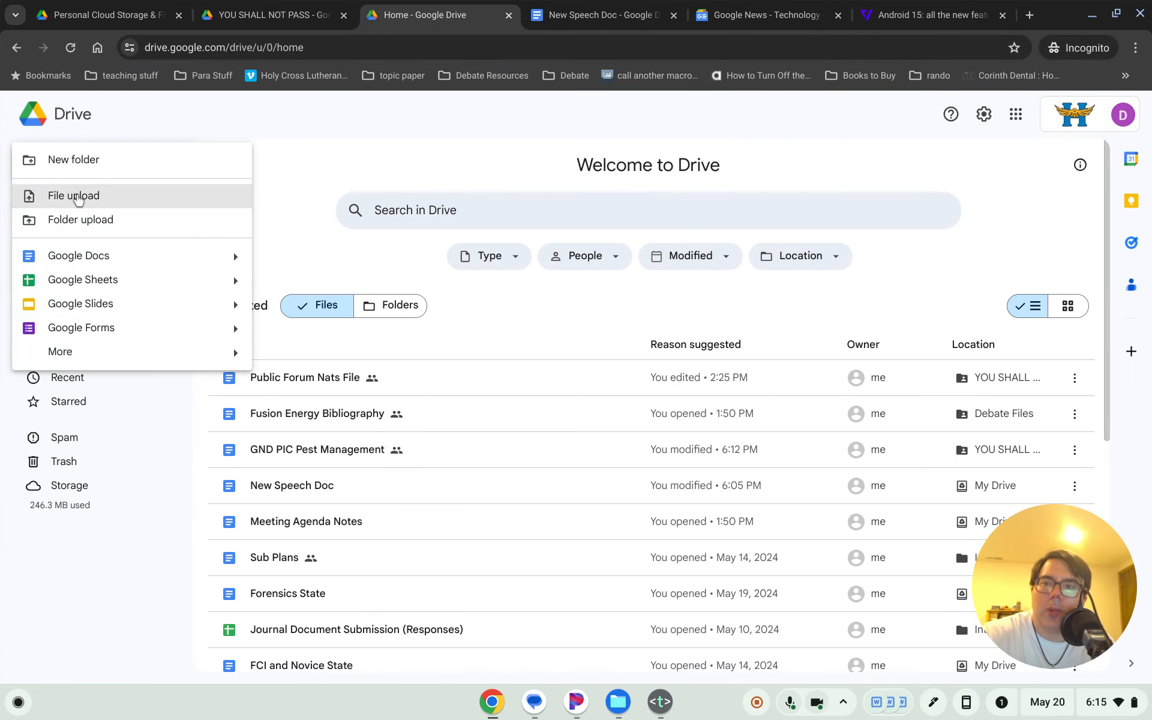
click(81, 257)
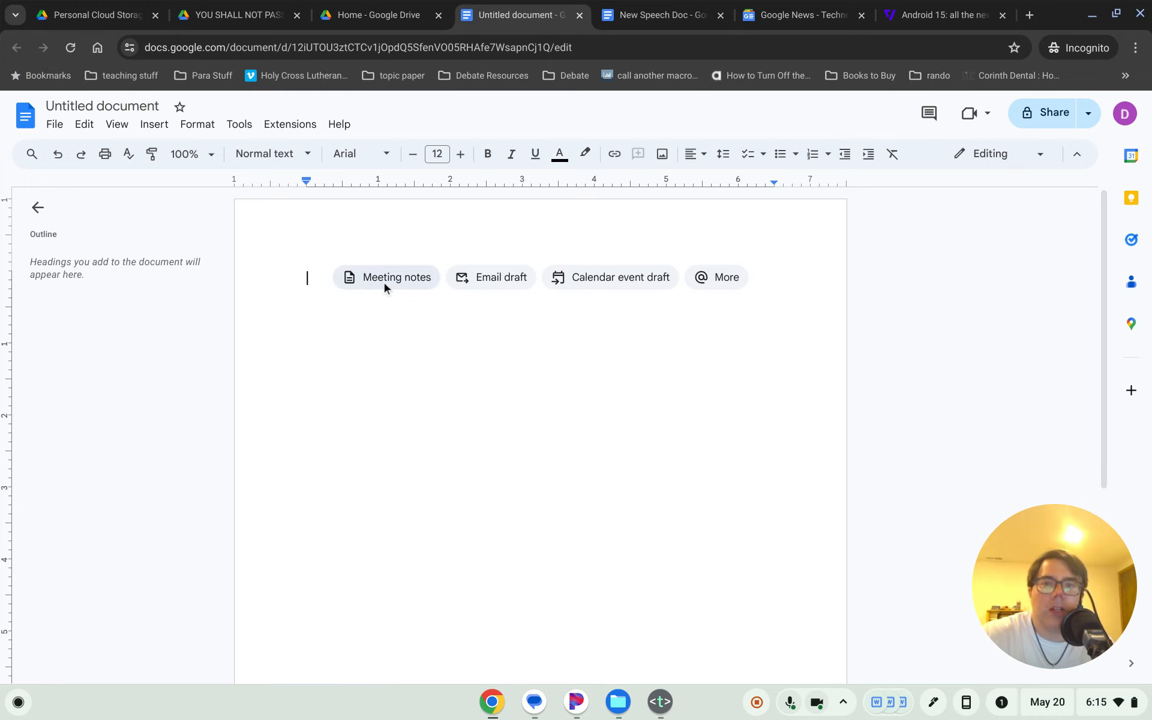
- Apply Heading 4 (Ctrl+Alt+4) to the empty first line of the Untitled document
click(305, 155)
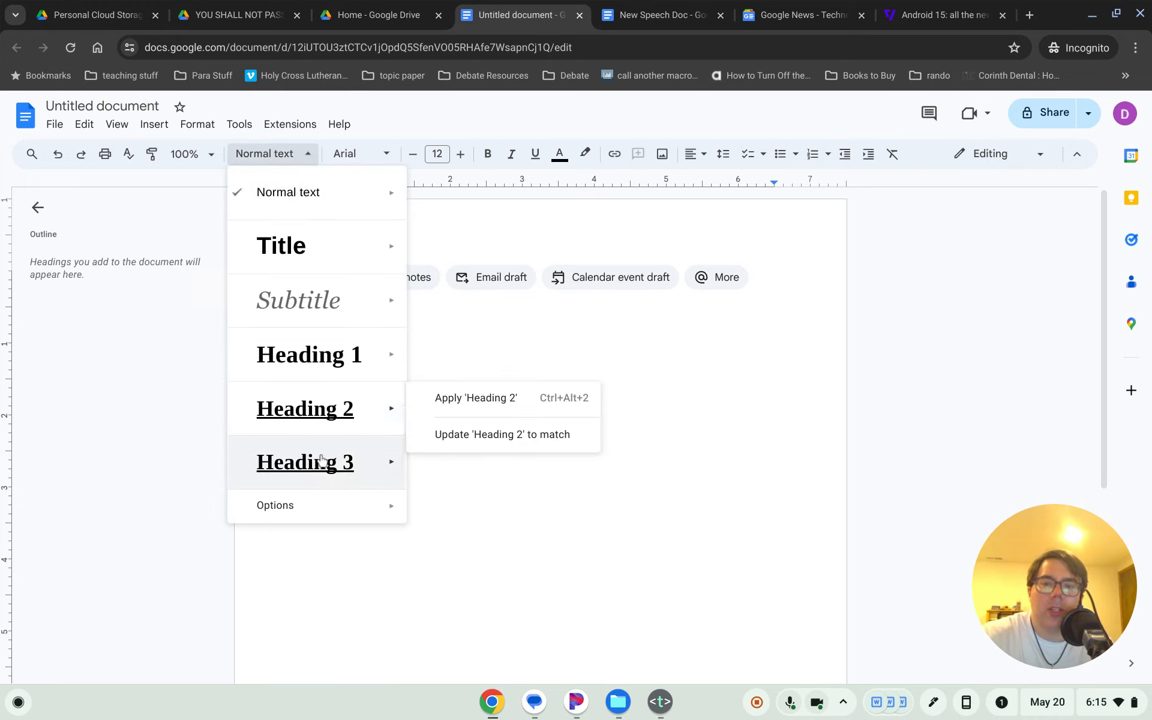
mouse_move(306, 508)
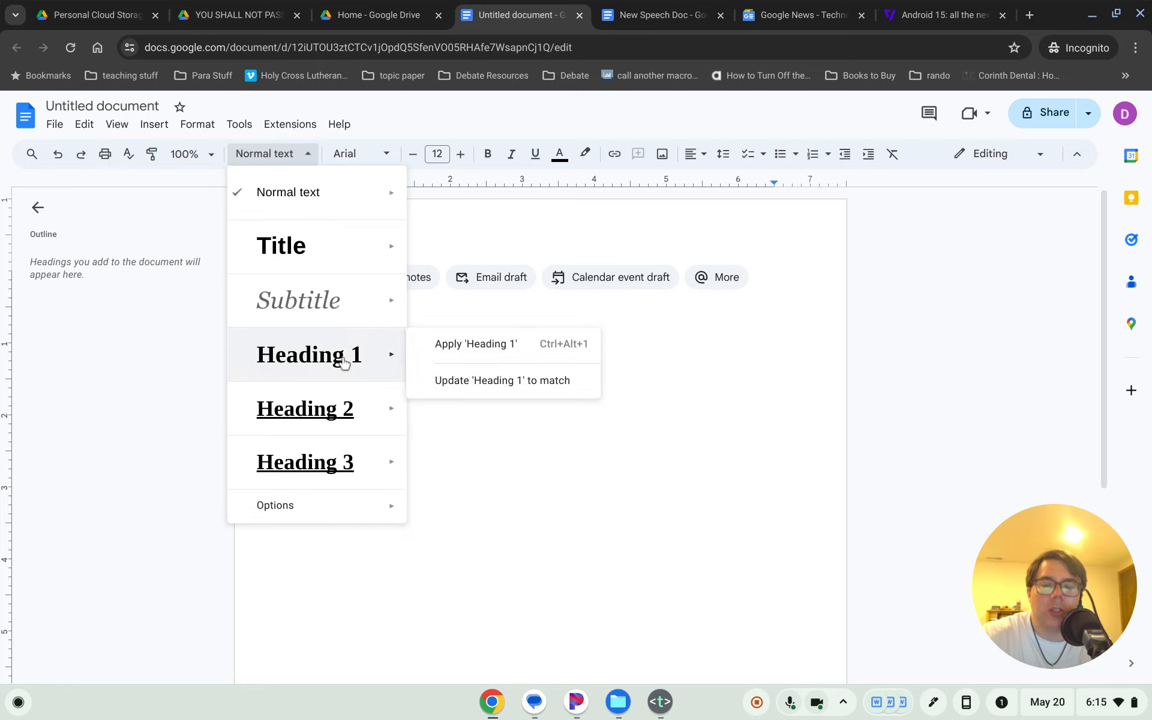
mouse_move(340, 338)
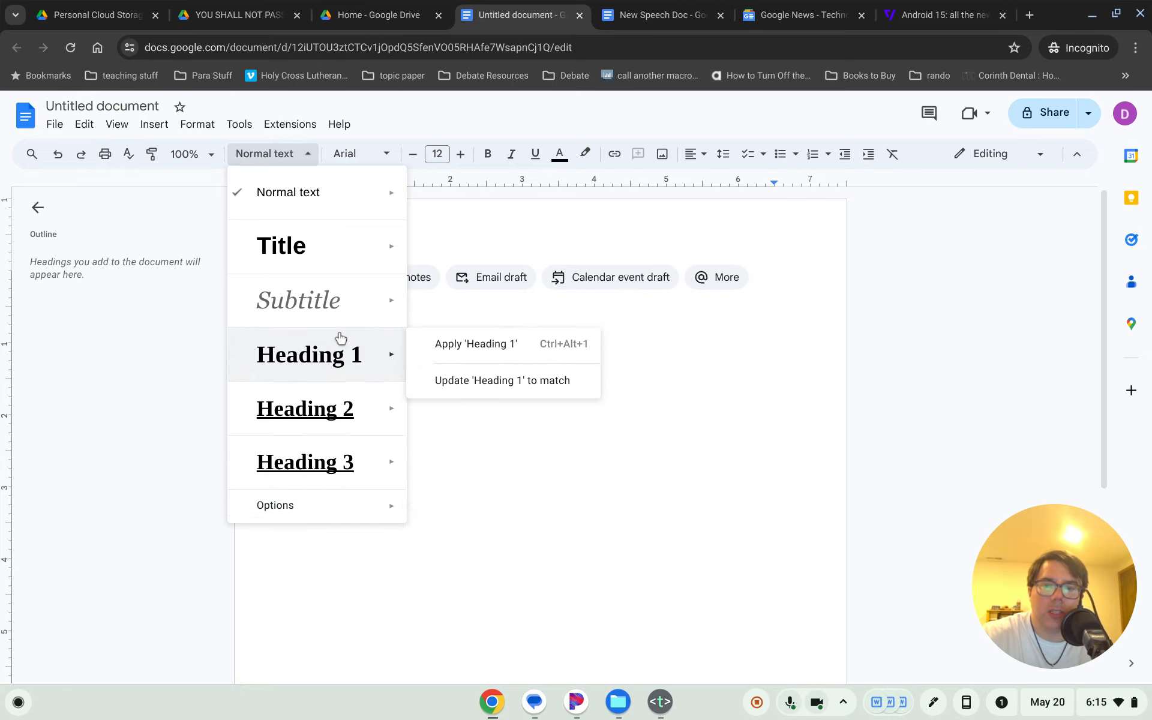
click(688, 367)
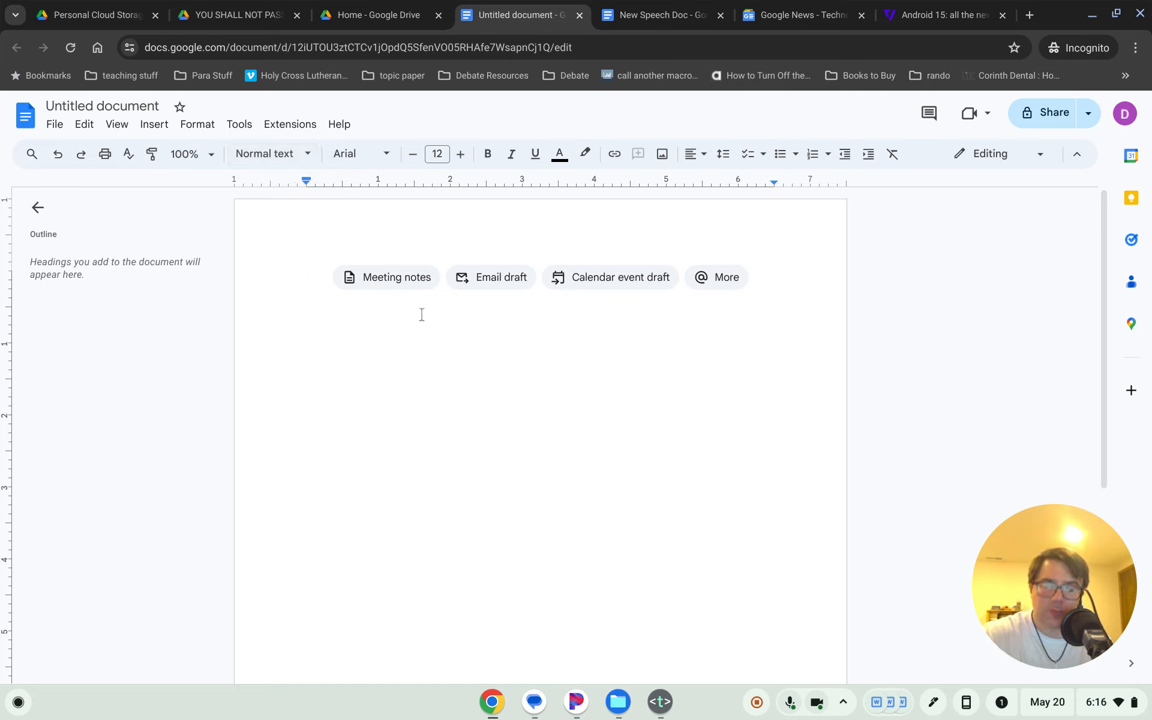
key(ctrl+alt+4)
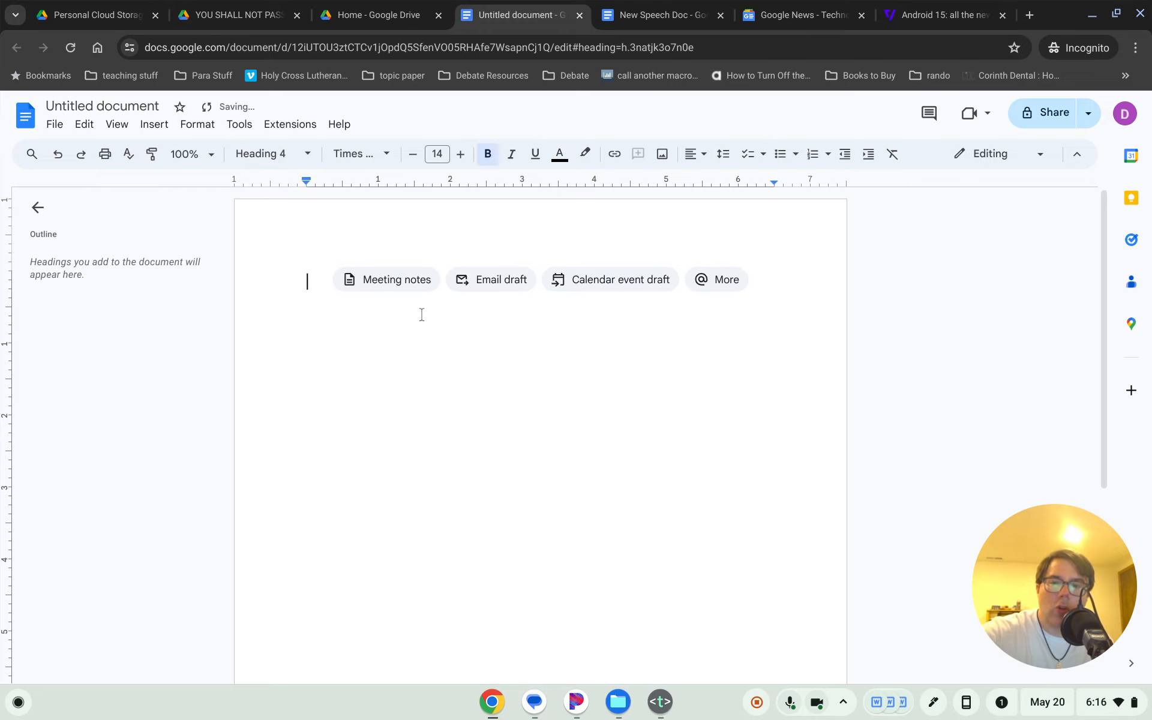
- Type the 'Tag' heading with a 'Citation-' line beneath it
click(294, 157)
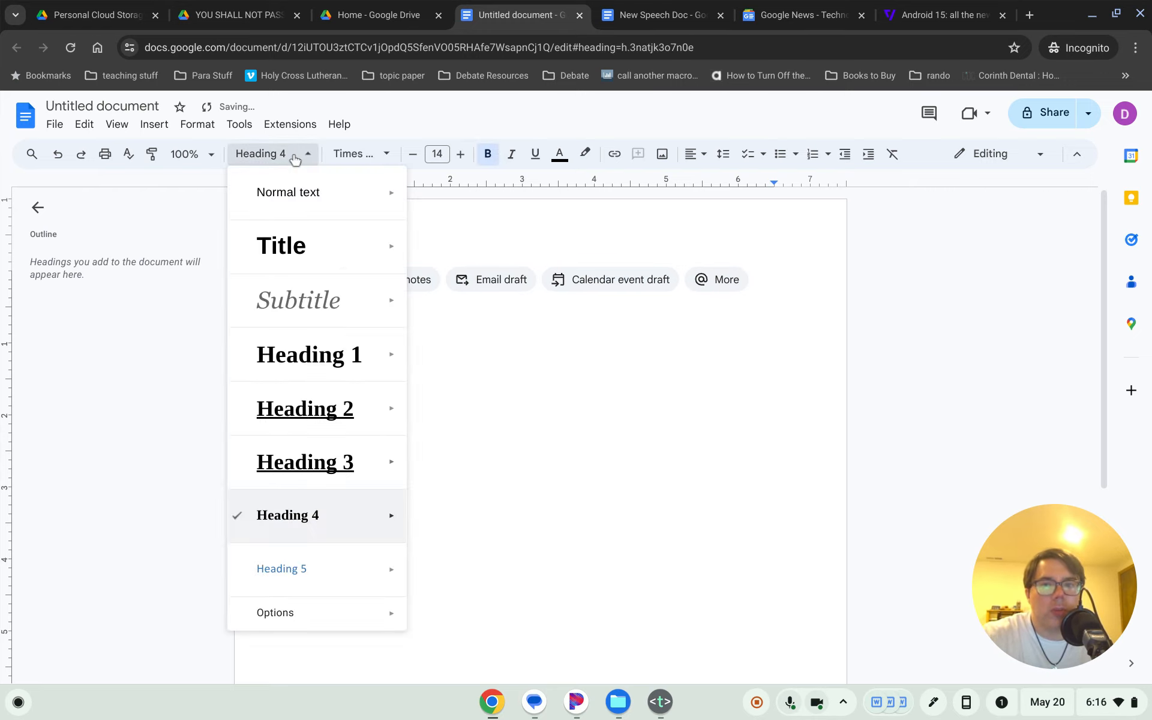
click(288, 520)
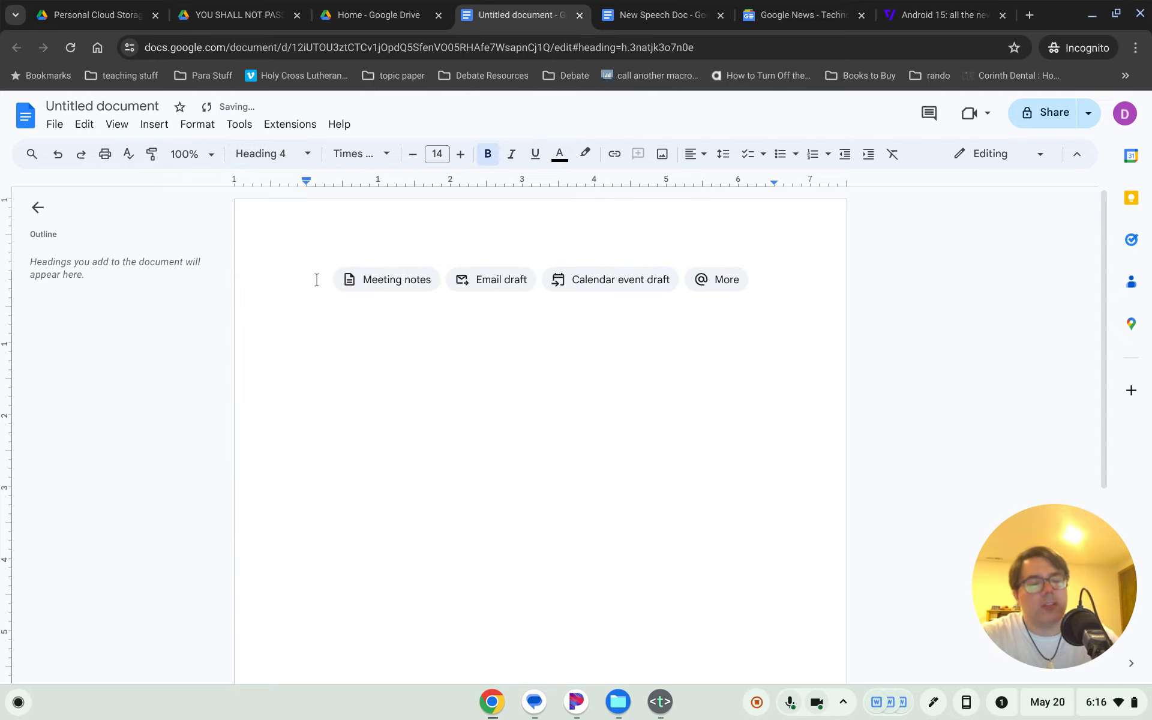
text(Tag)
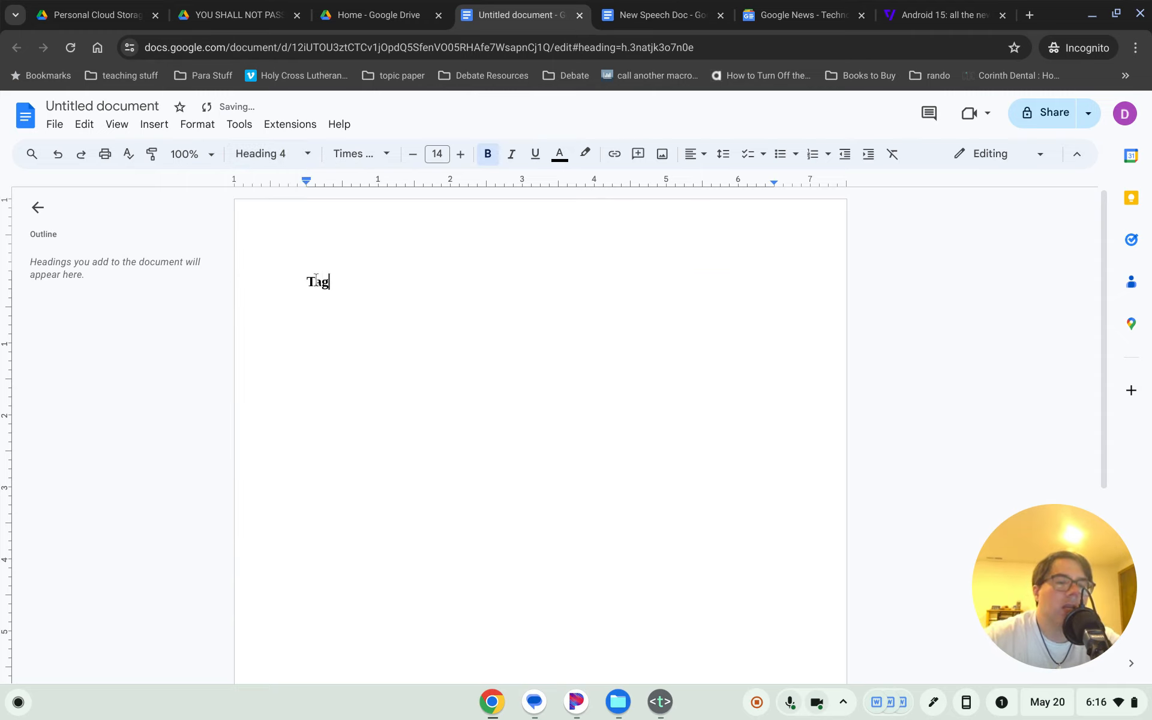
key(Return)
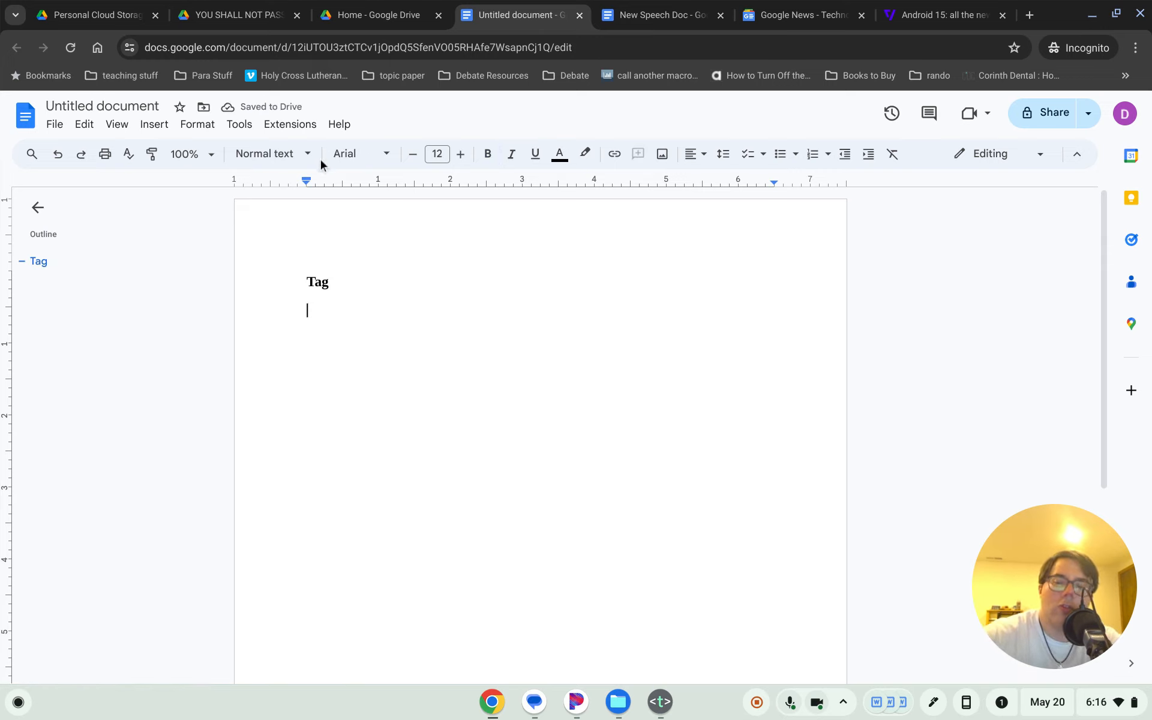
click(276, 154)
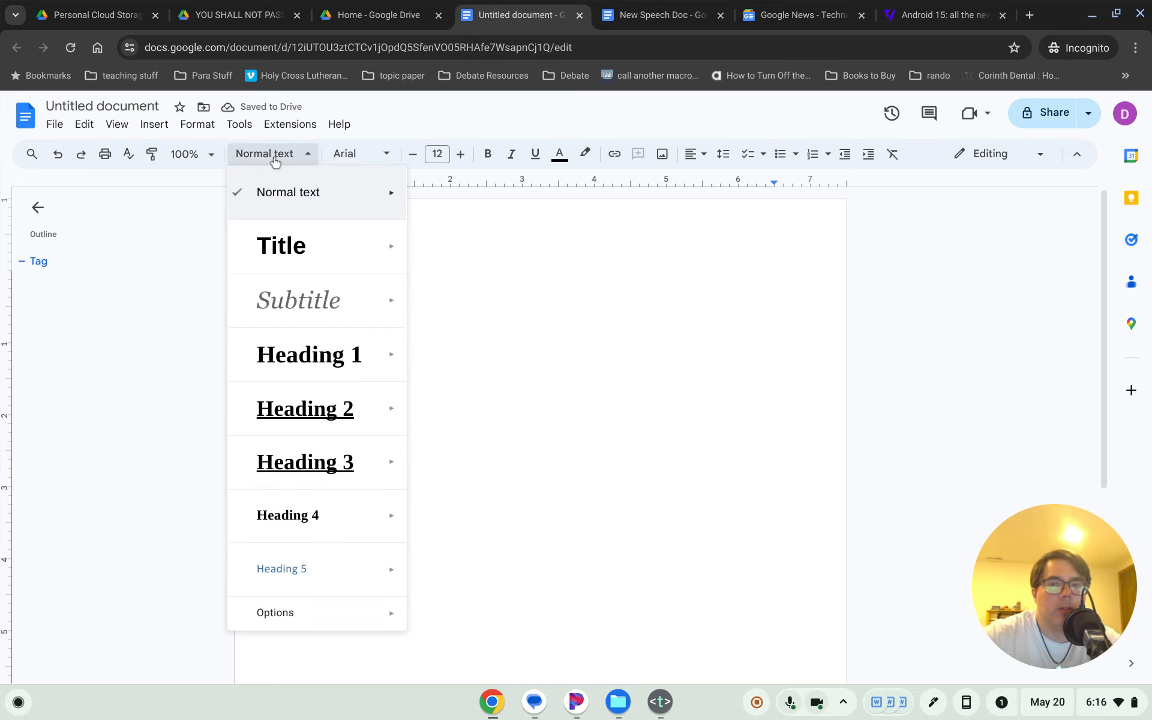
click(484, 344)
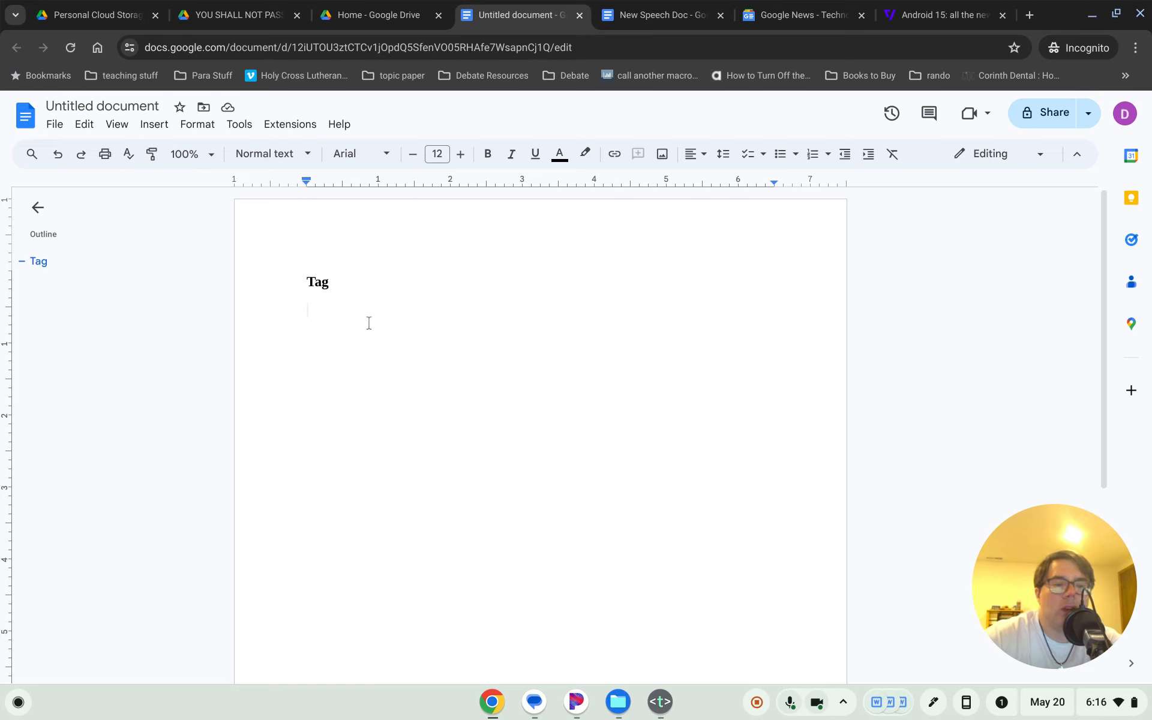
text(Citation)
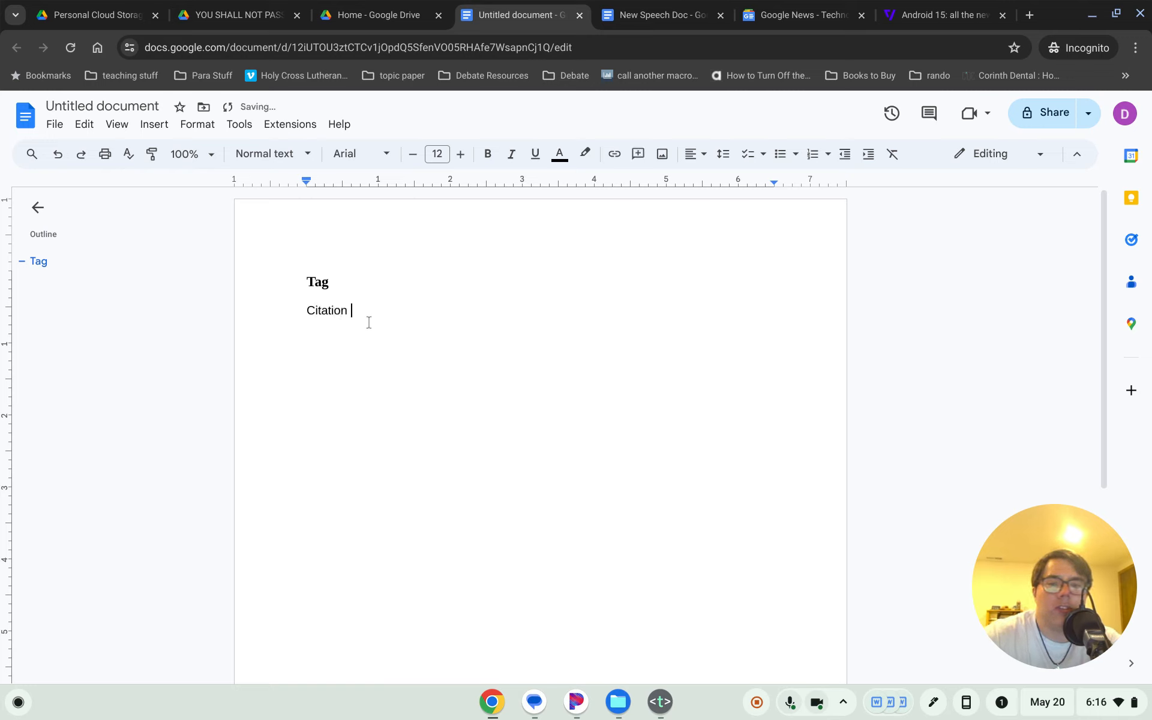
text(-)
key(Return)
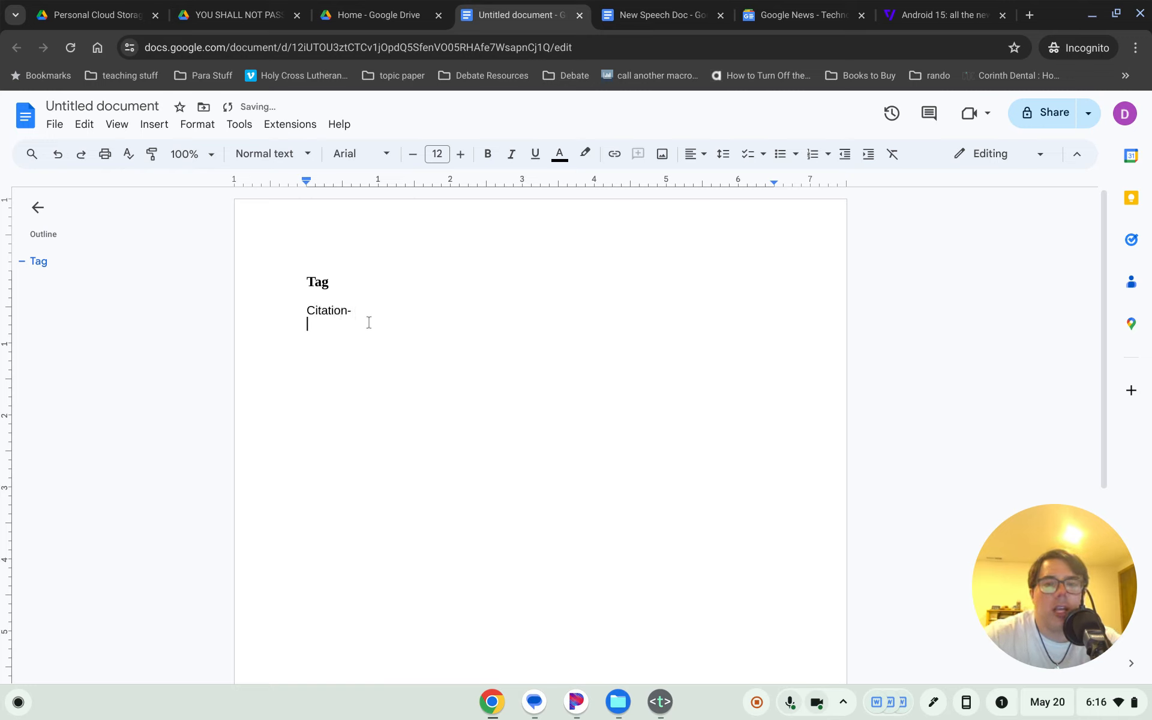
- Type the citation format line 'Author, qualifications. Article title, Publisher'
text(Auto)
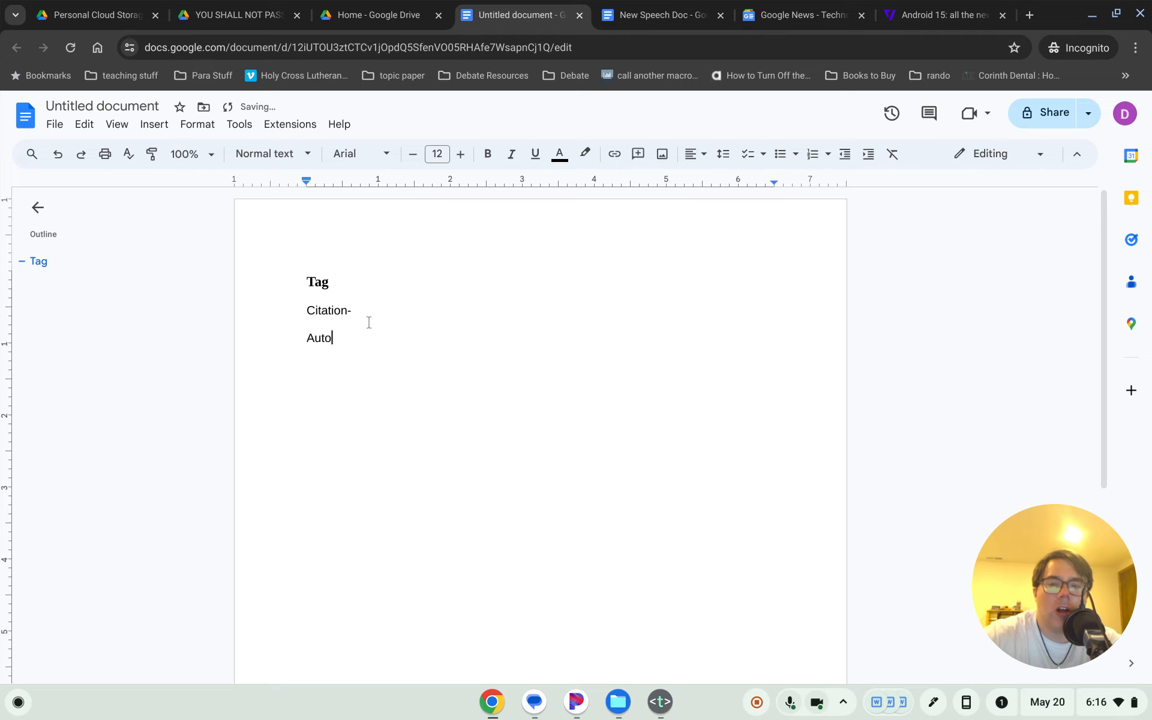
key(BackSpace)
text(hor, qual)
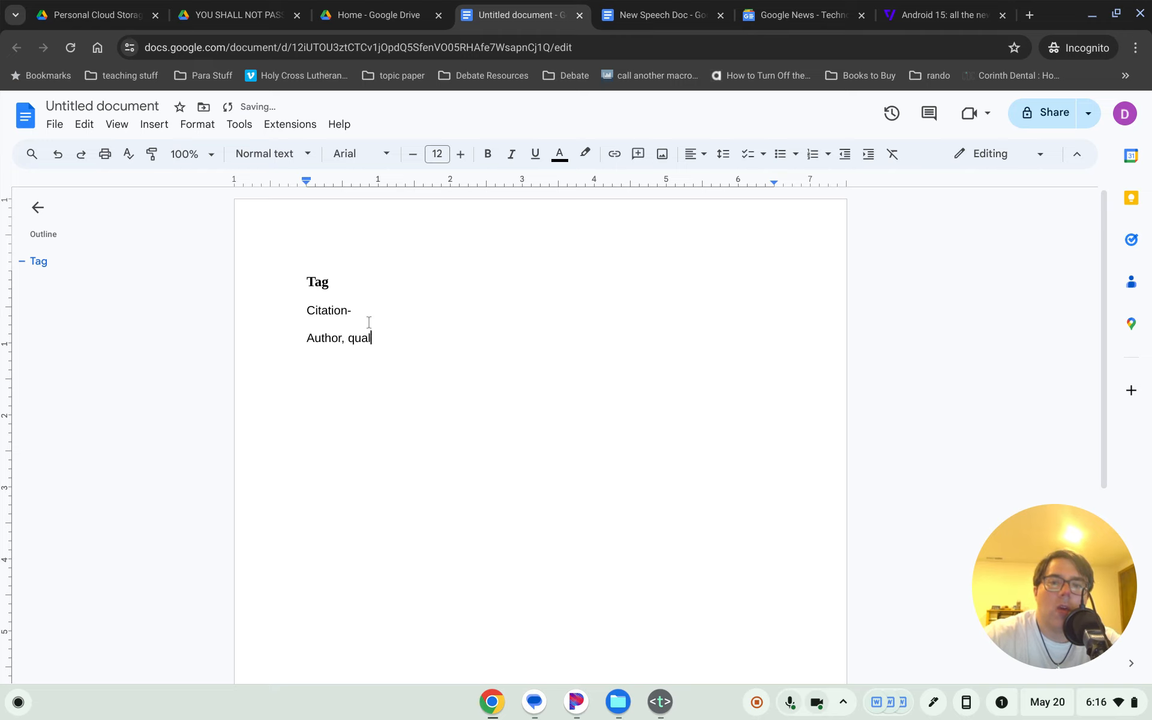
text(ifications. Aritl)
key(BackSpace)
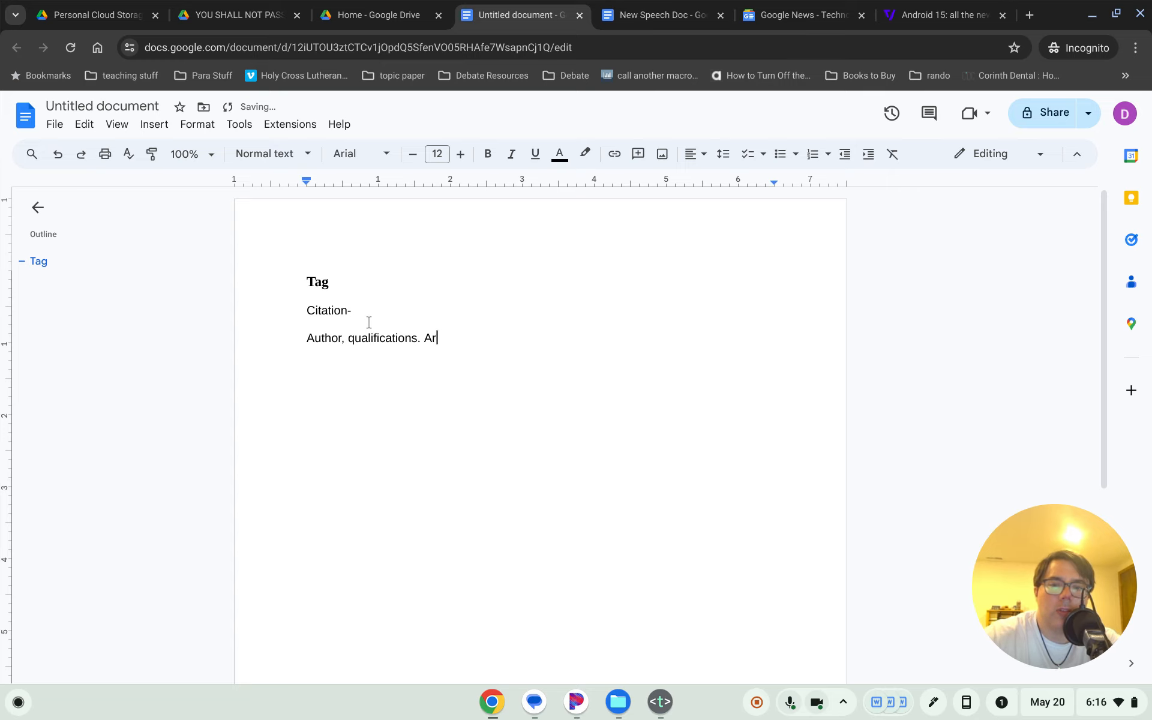
text(ticle title)
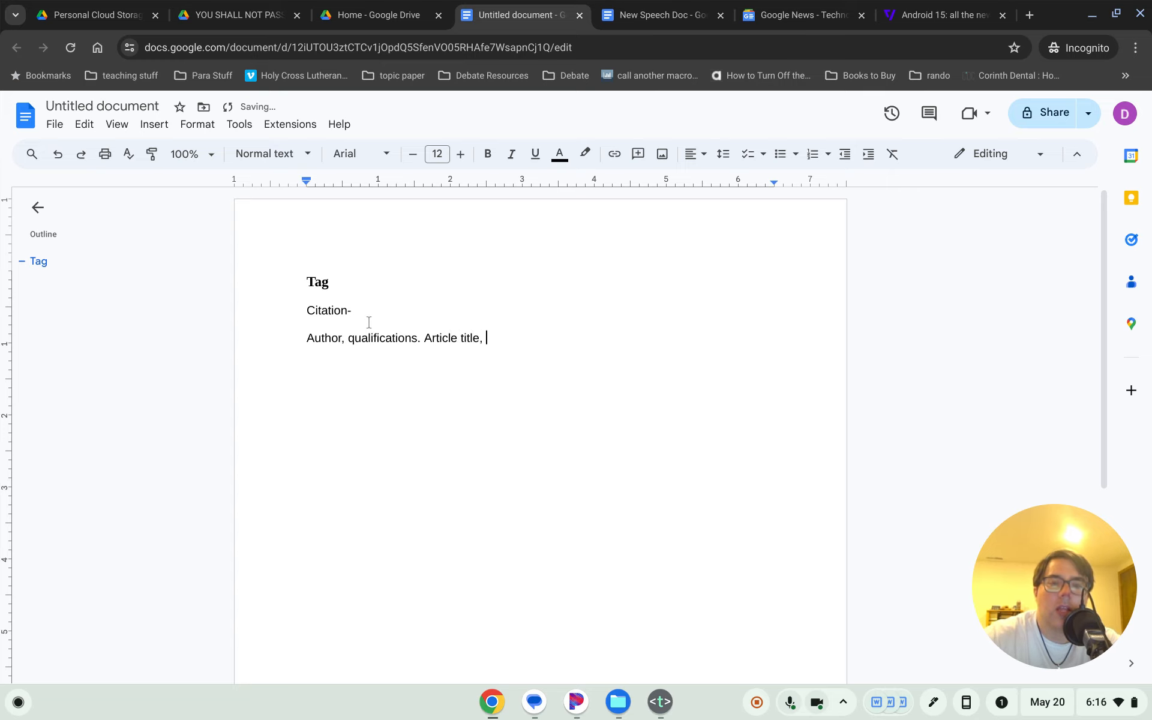
text(, Publis)
text(her )
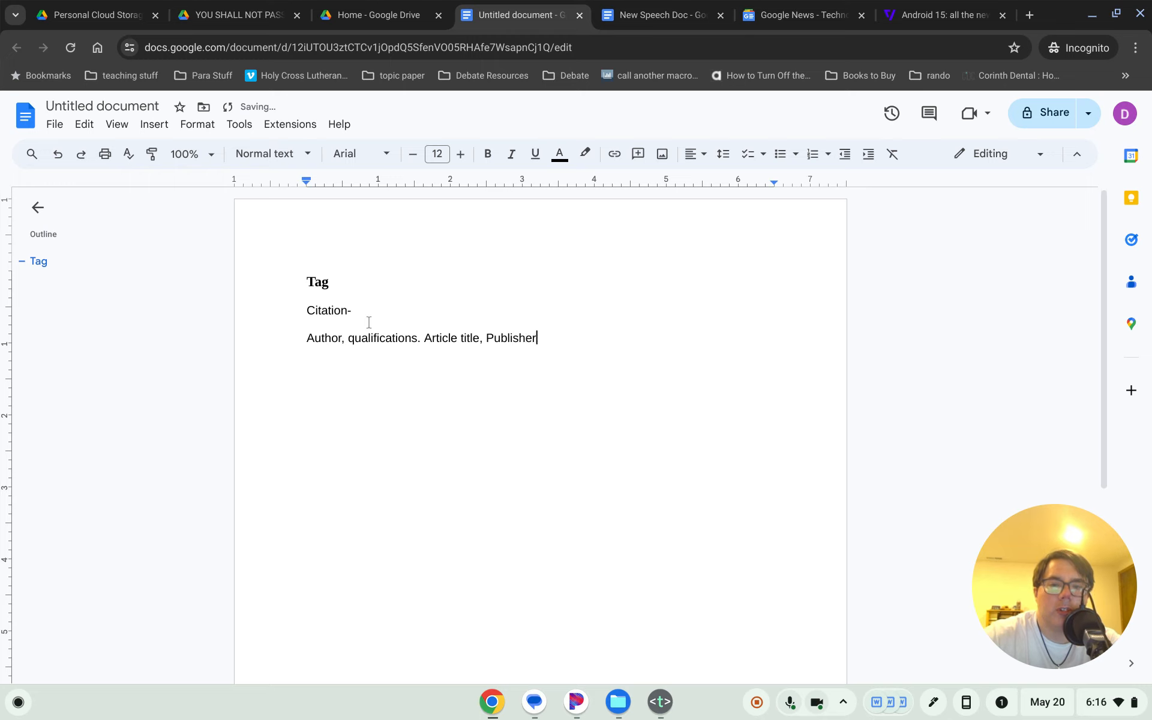
text(()
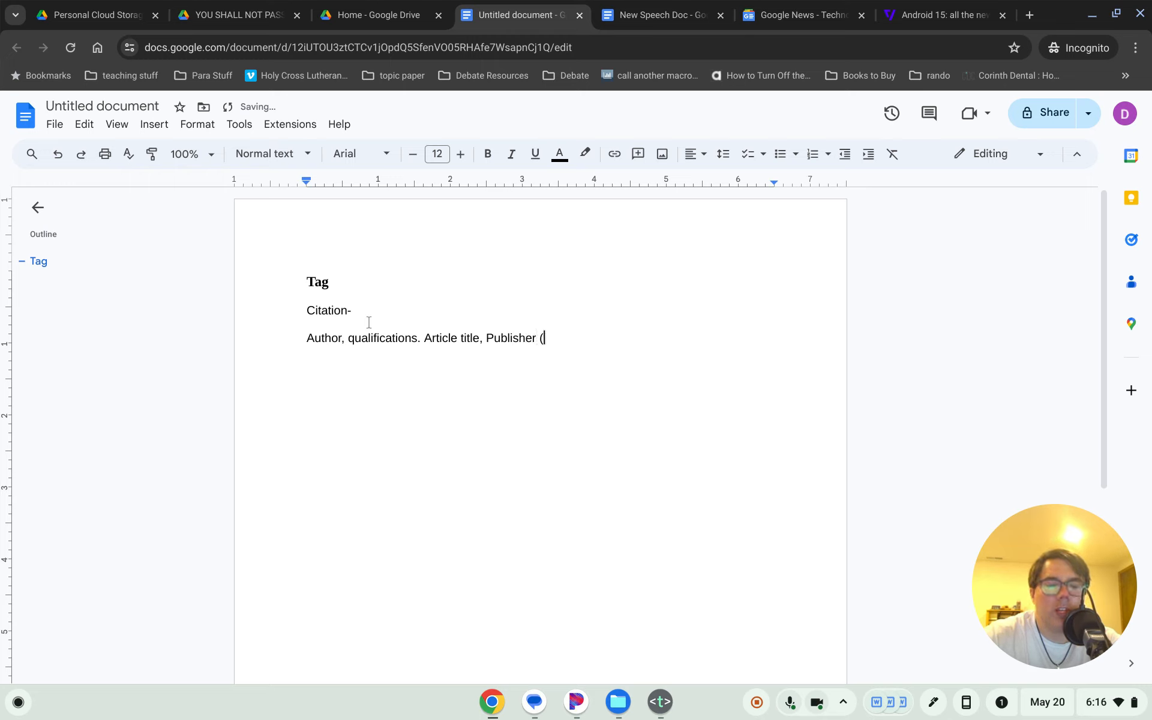
text(newspaper)
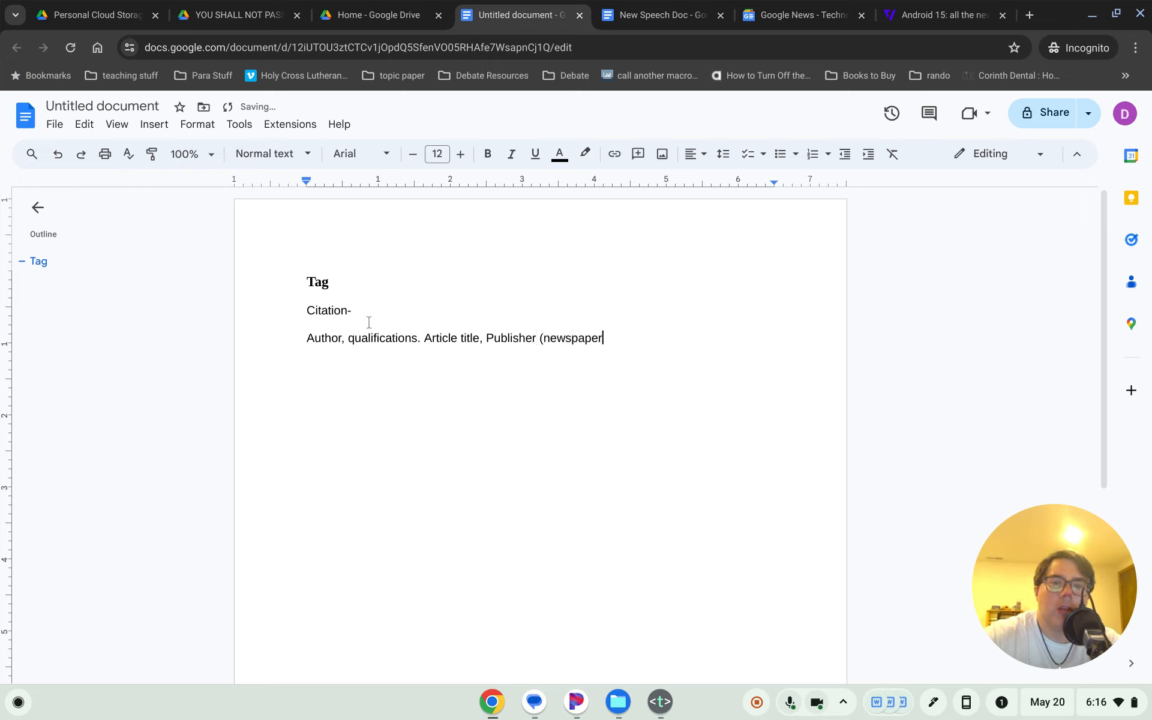
text(, peridoo)
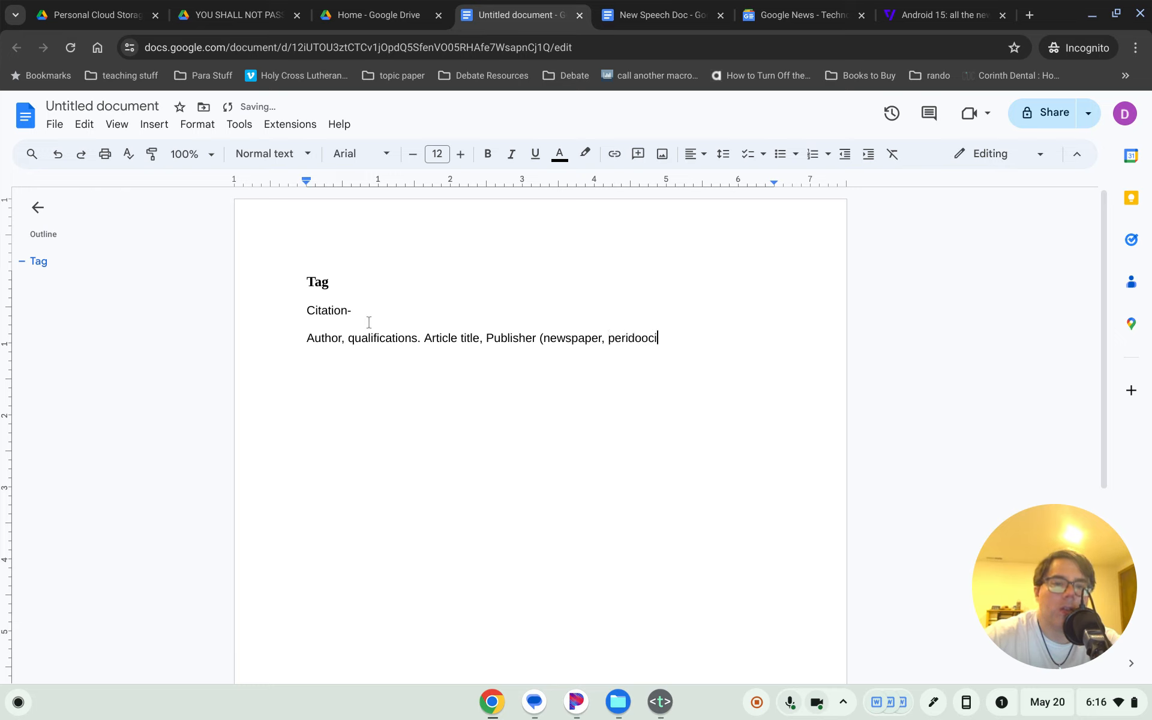
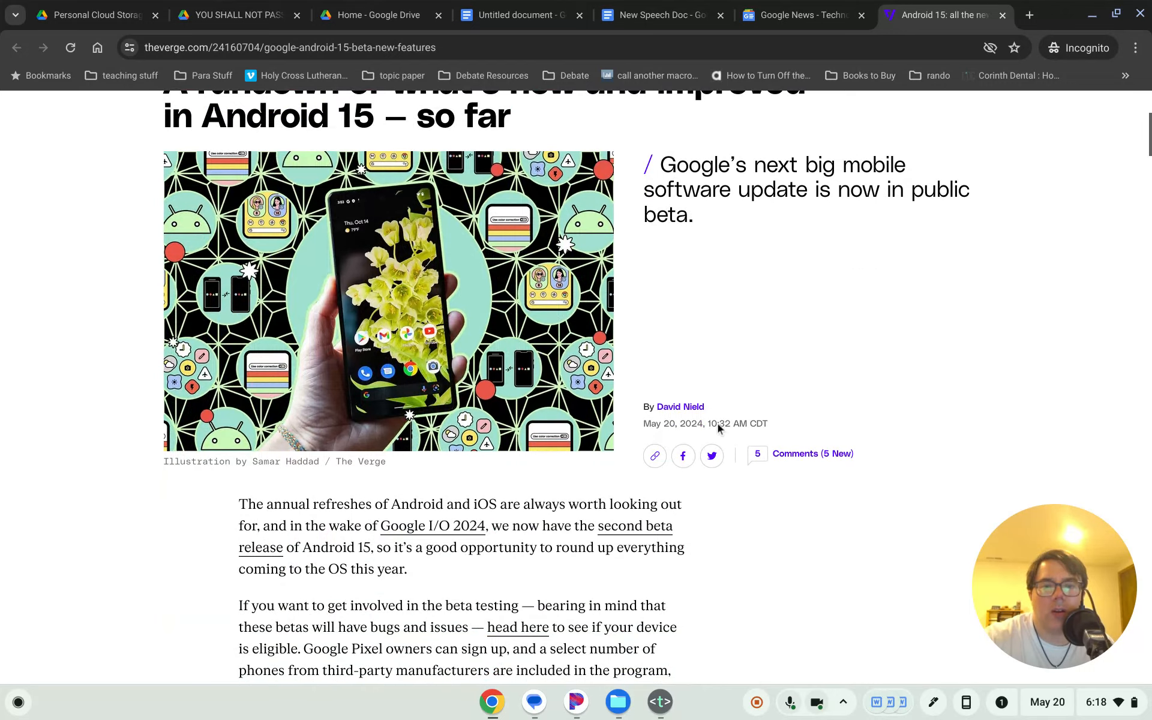
scroll(465, 300, up, 5)
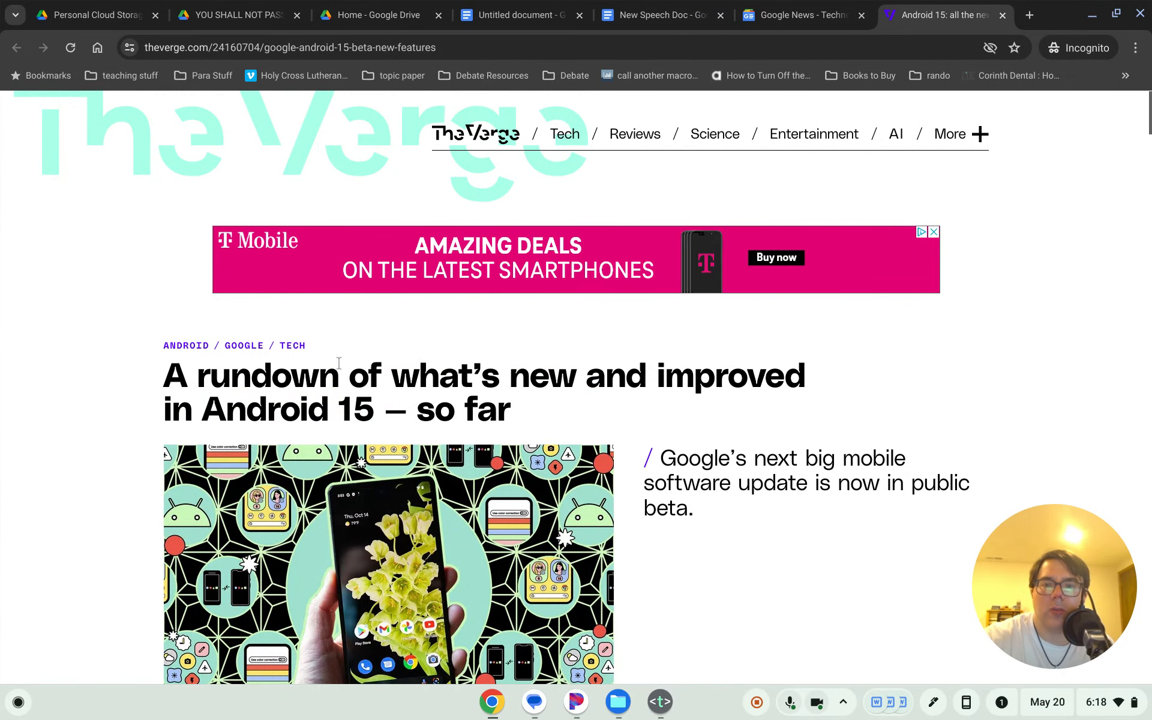
scroll(361, 349, down, 1)
scroll(362, 349, down, 7)
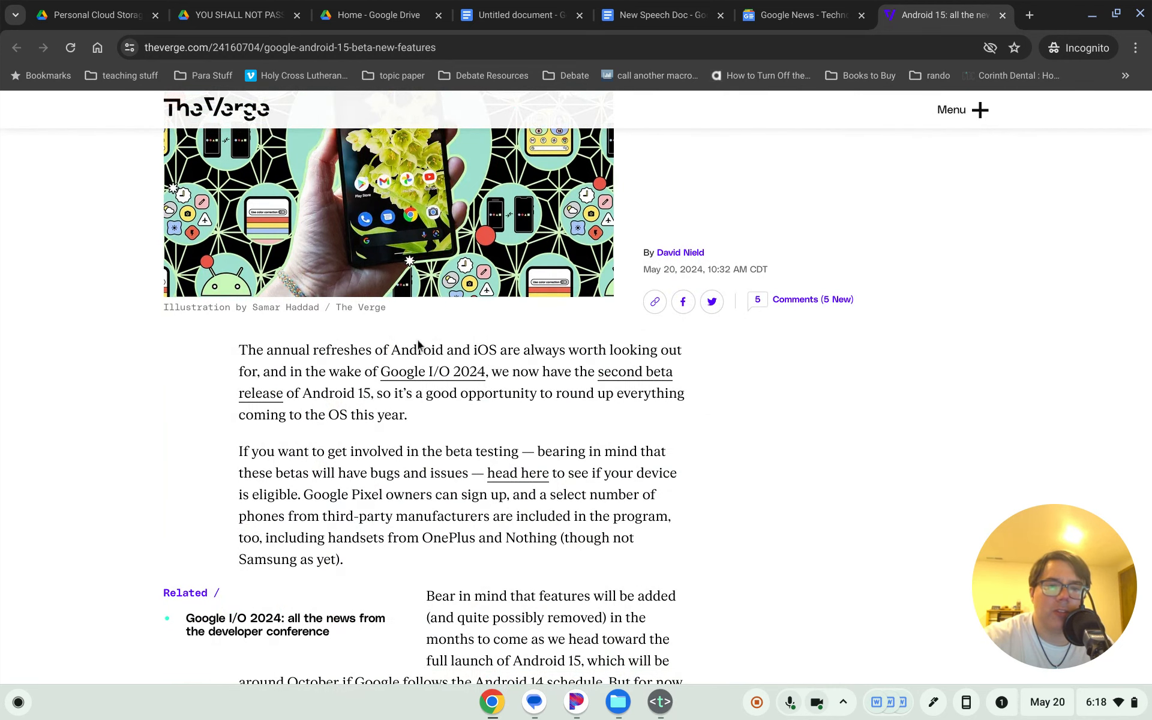
scroll(384, 373, down, 2)
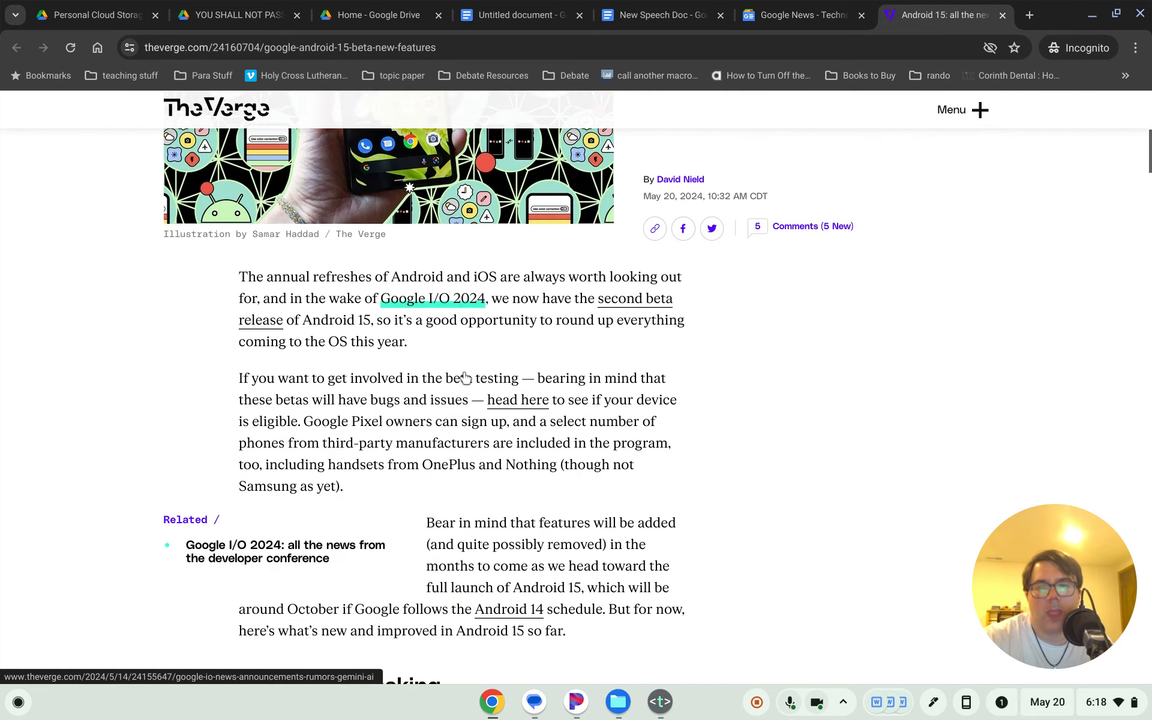
scroll(278, 358, down, 1)
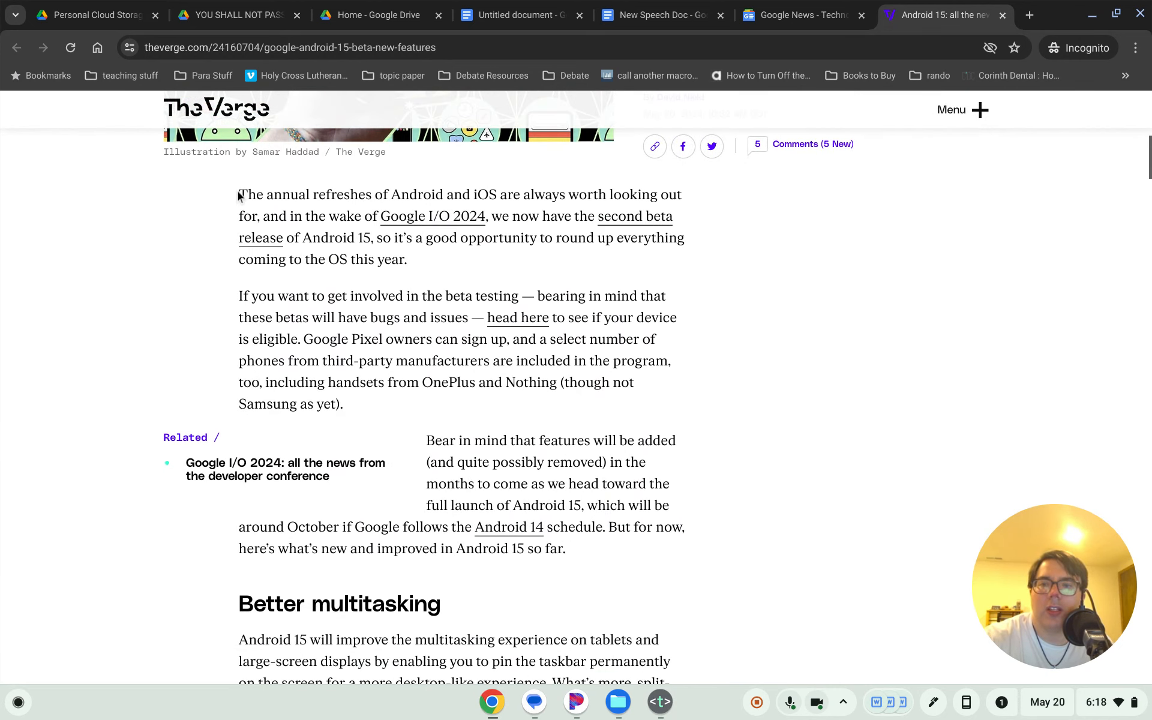
drag(239, 196, 267, 190)
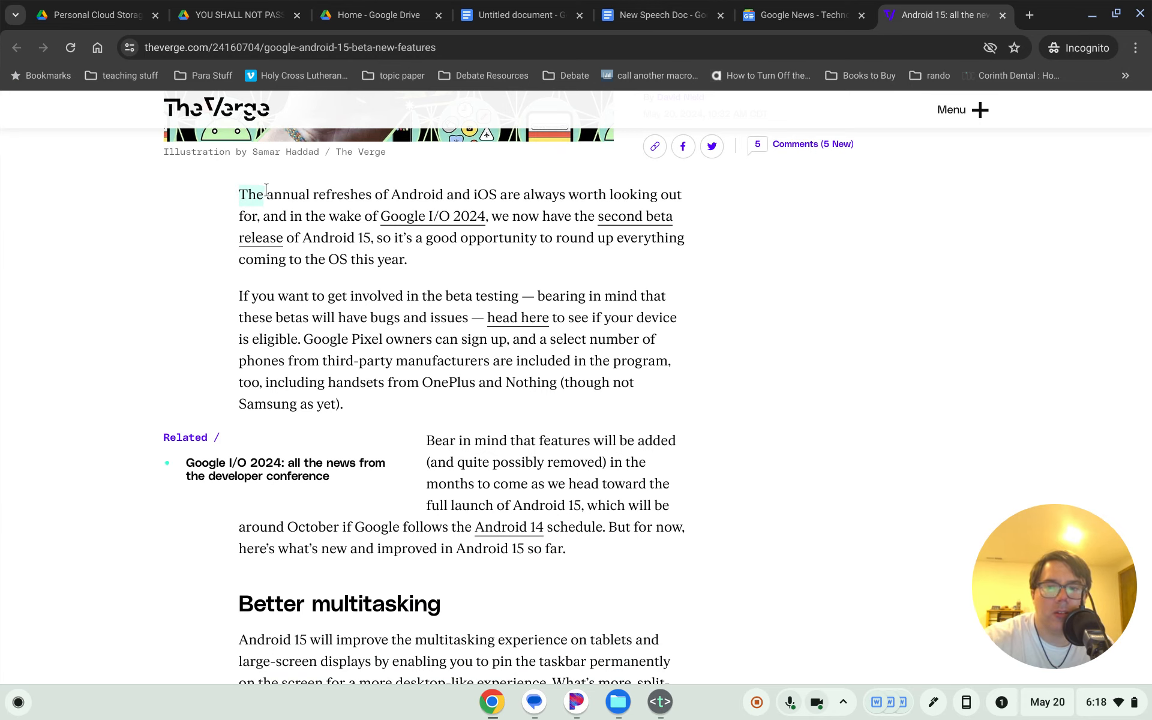
scroll(494, 318, down, 3)
drag(663, 551, 626, 550)
scroll(360, 344, up, 2)
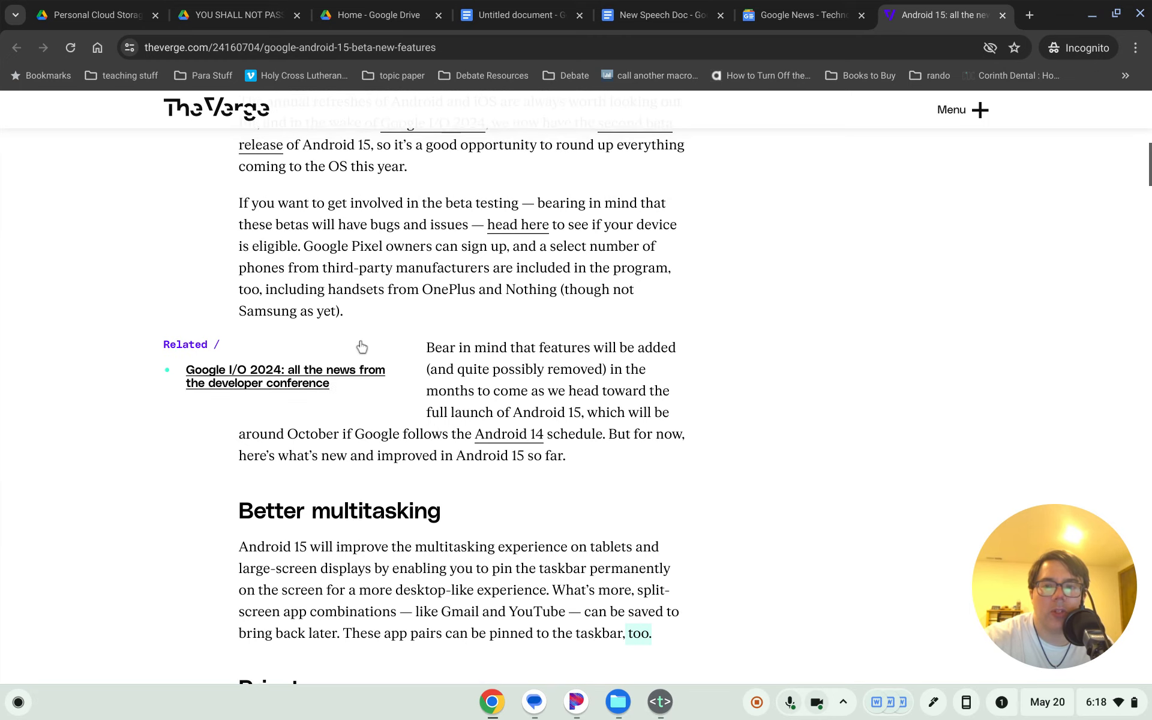
scroll(326, 269, up, 2)
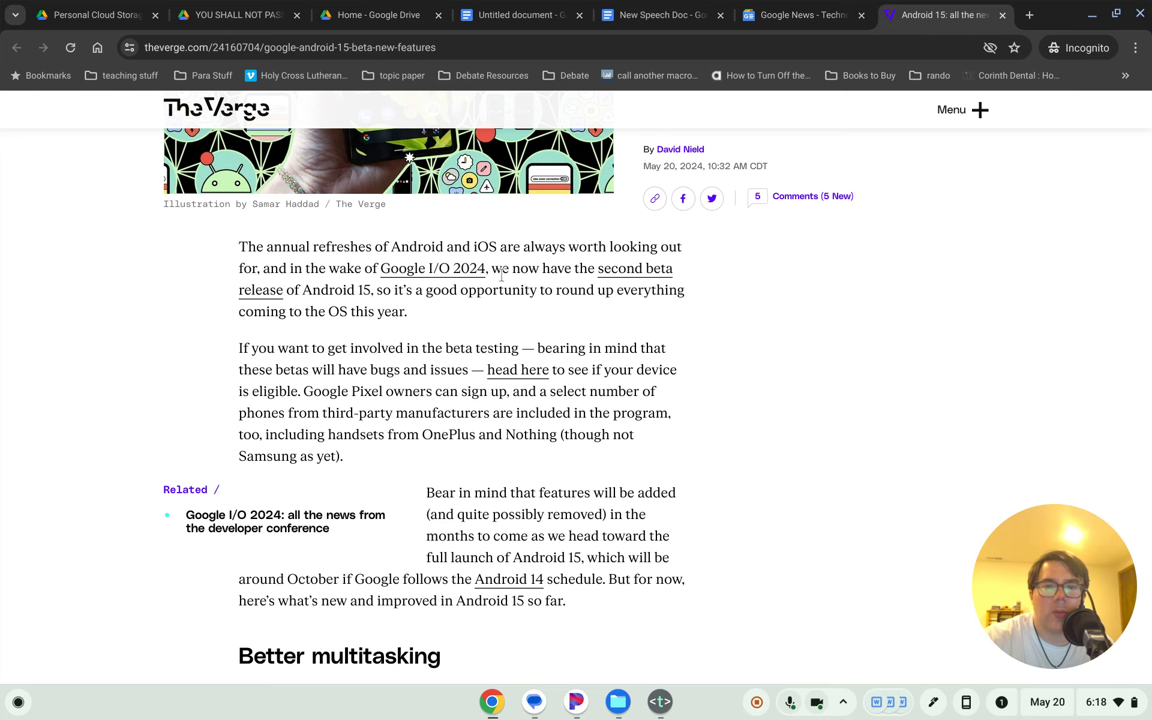
drag(502, 275, 402, 314)
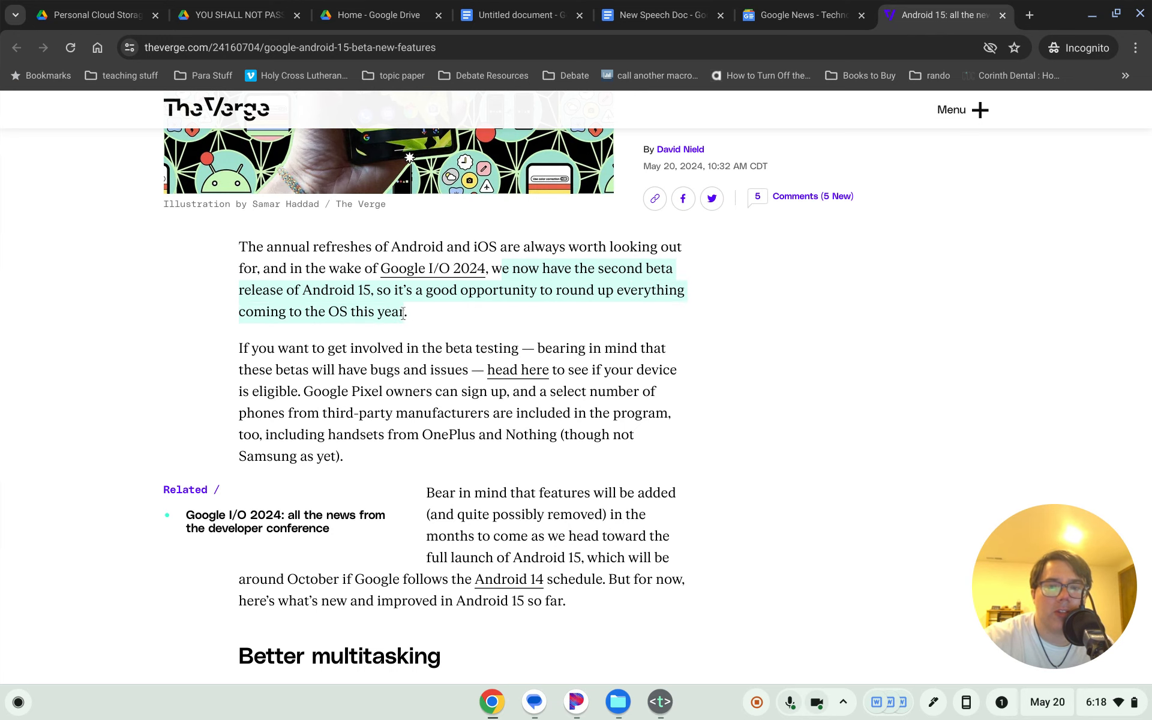
scroll(405, 312, down, 4)
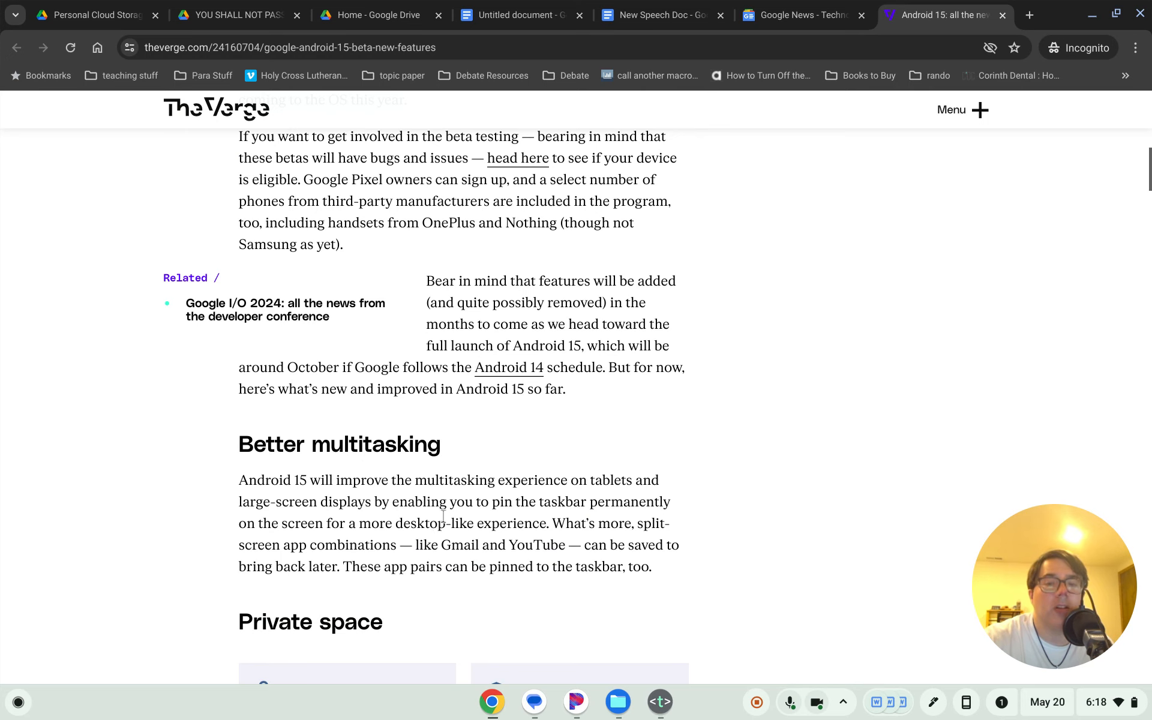
scroll(442, 504, up, 2)
click(434, 324)
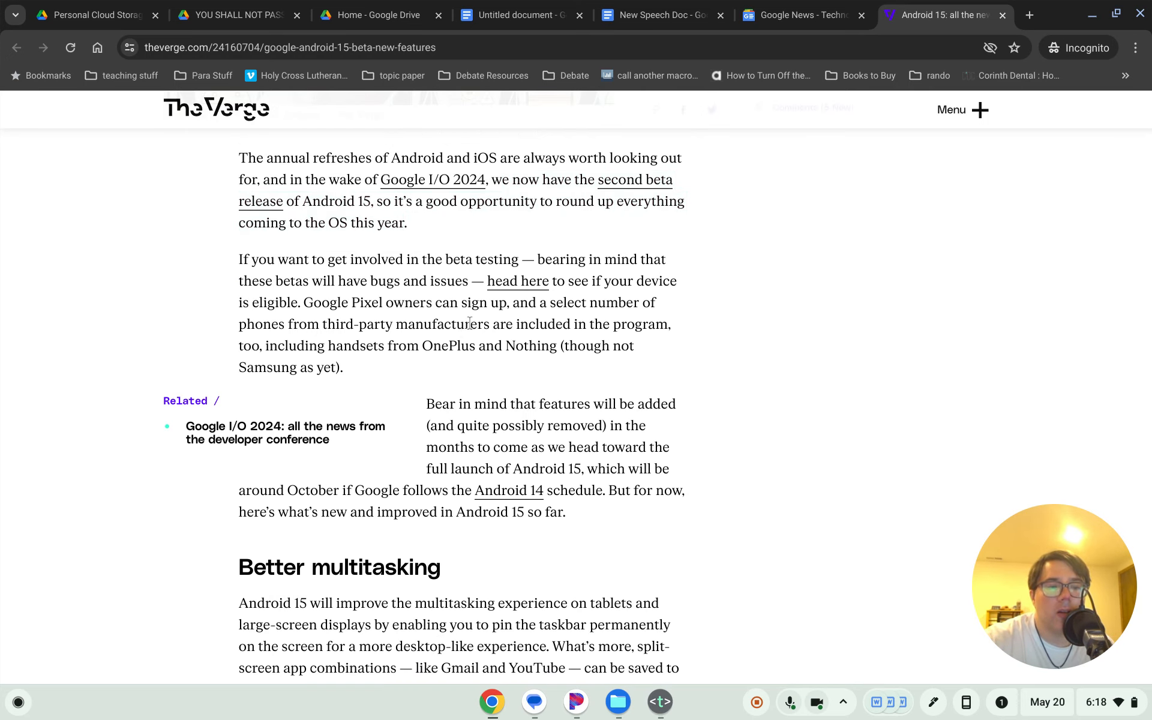
scroll(468, 324, up, 4)
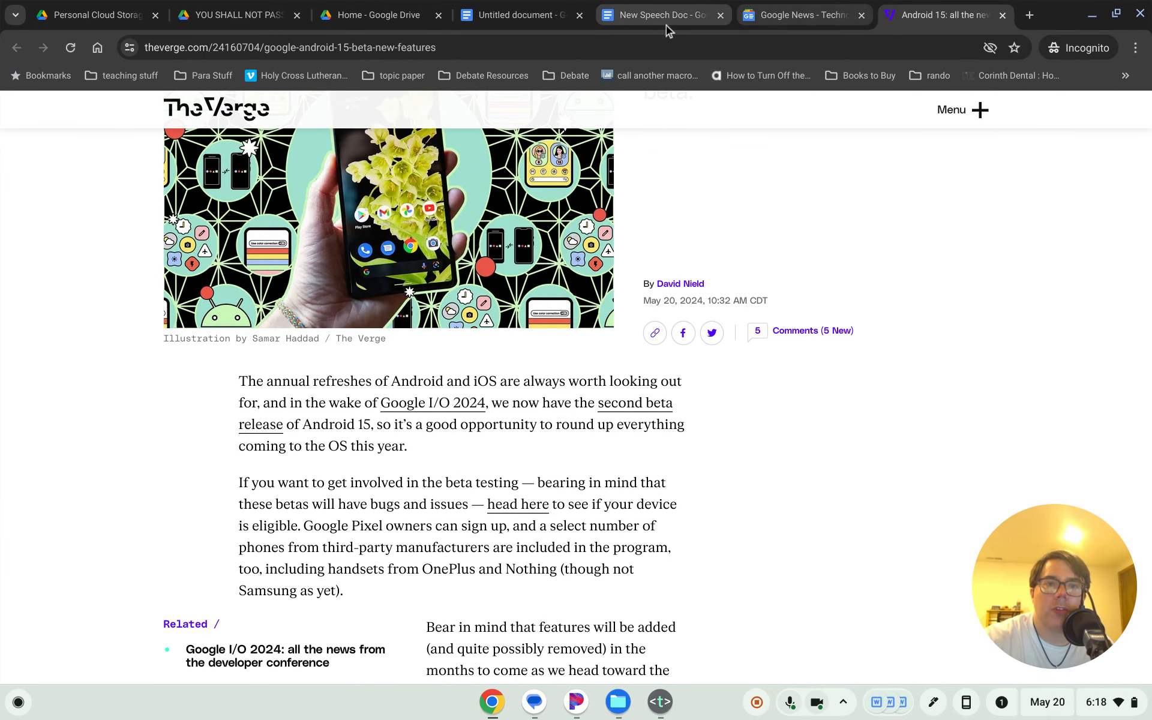
- Type the Heading 4 title 'Android 15 will have better multitasking' with a normal line below it
click(603, 21)
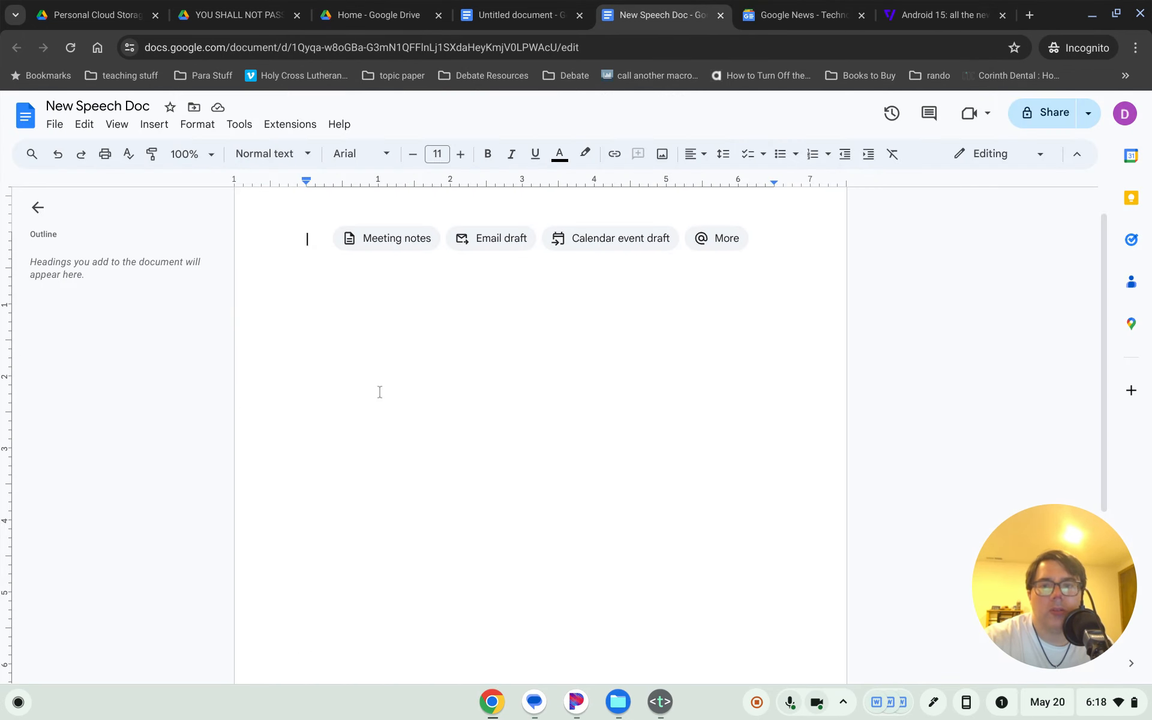
key(ctrl+alt+4)
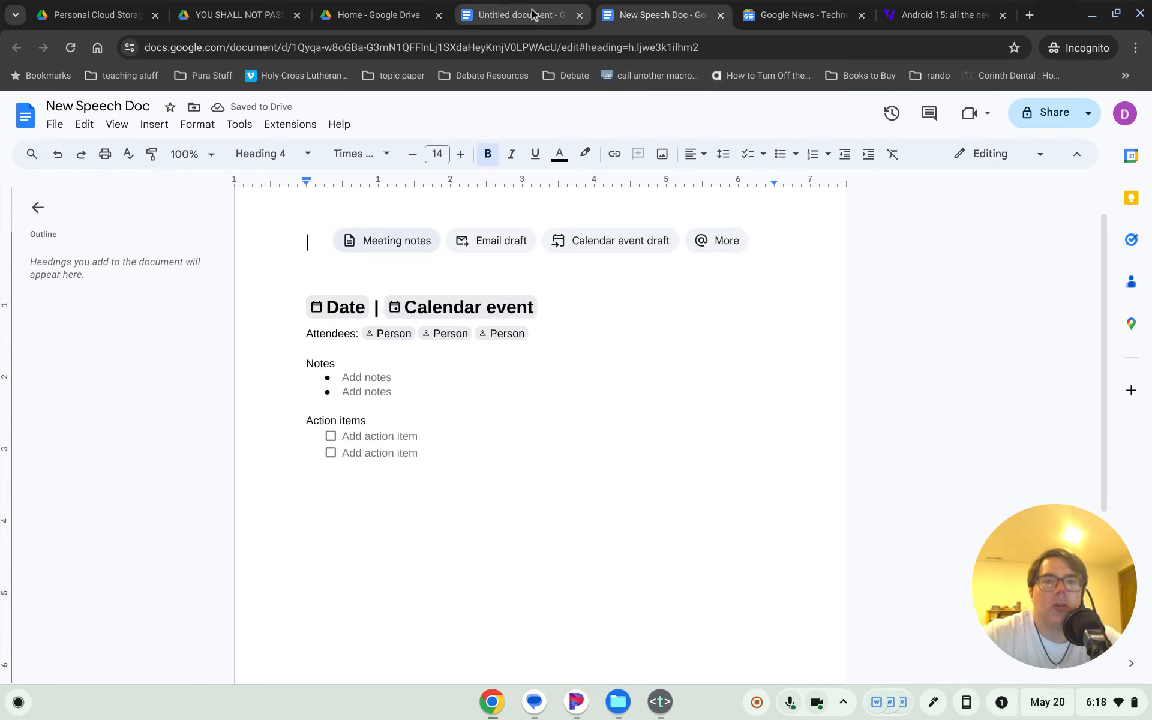
click(515, 6)
key(ctrl+alt+4)
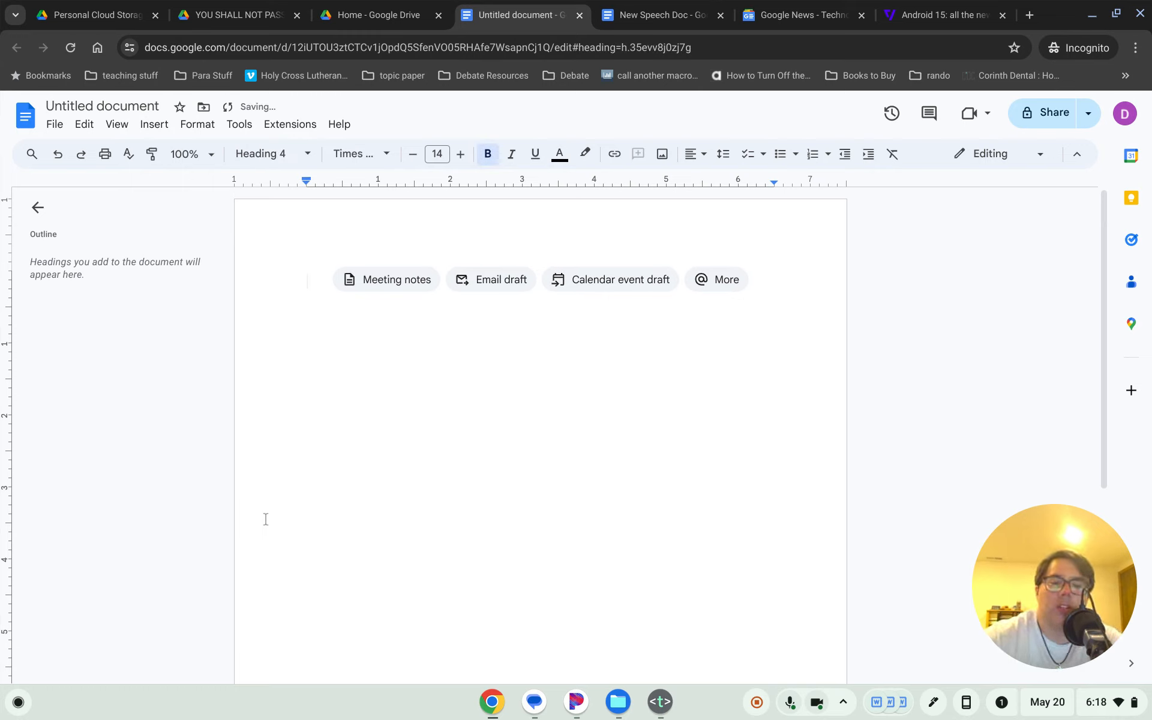
text(Android 15 )
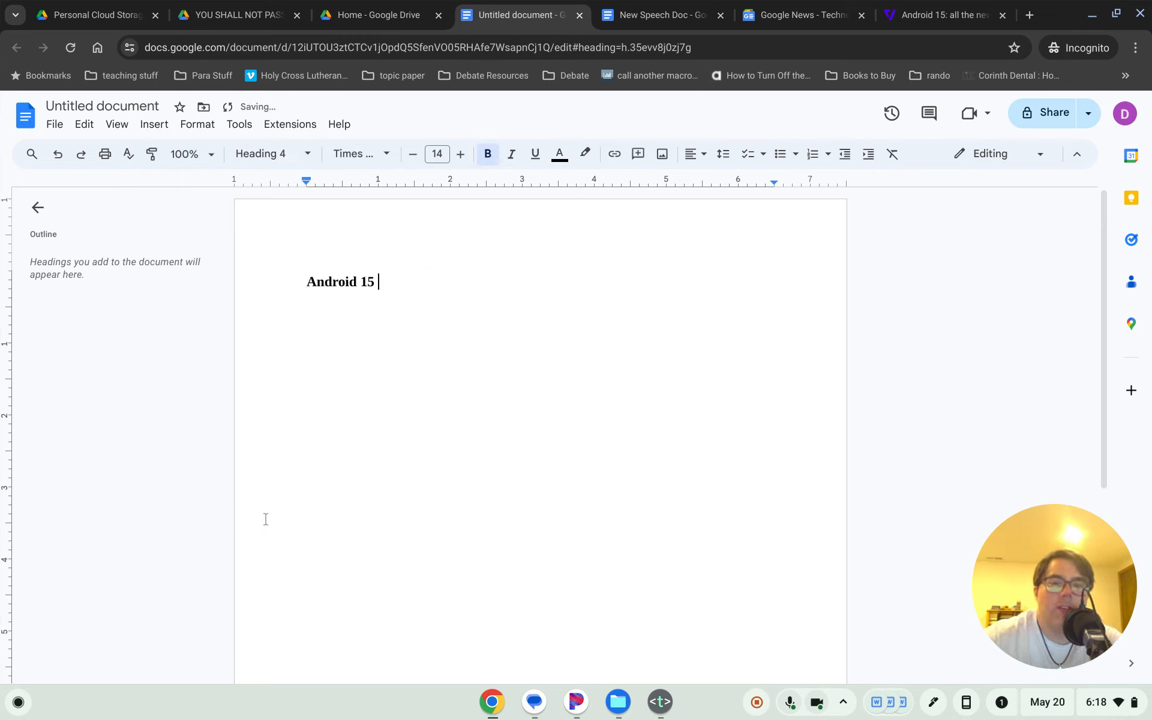
text(will have bette)
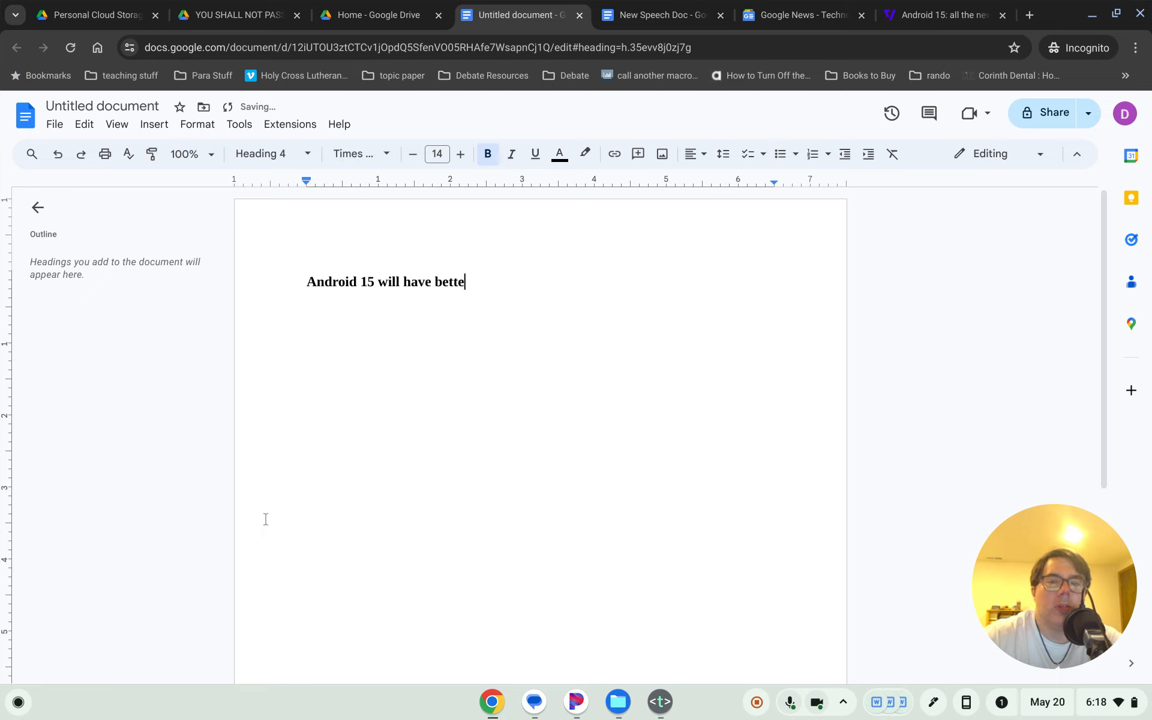
text(r mulit)
key(BackSpace)
text(tit)
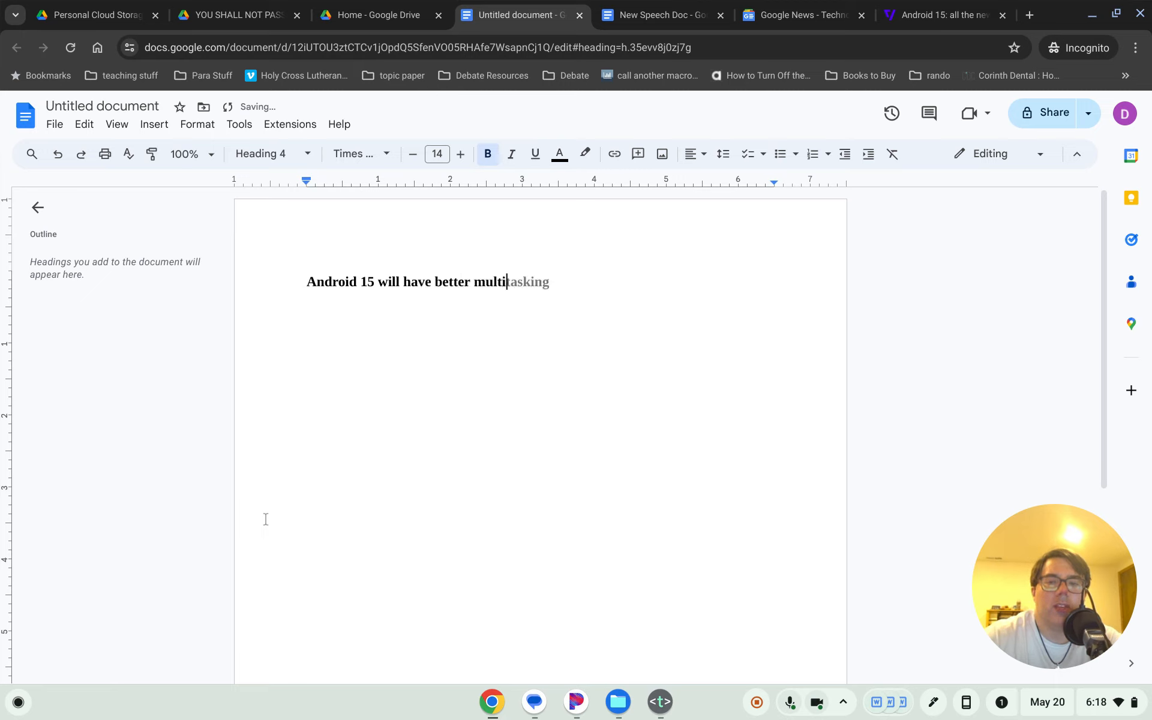
key(Tab)
key(Return)
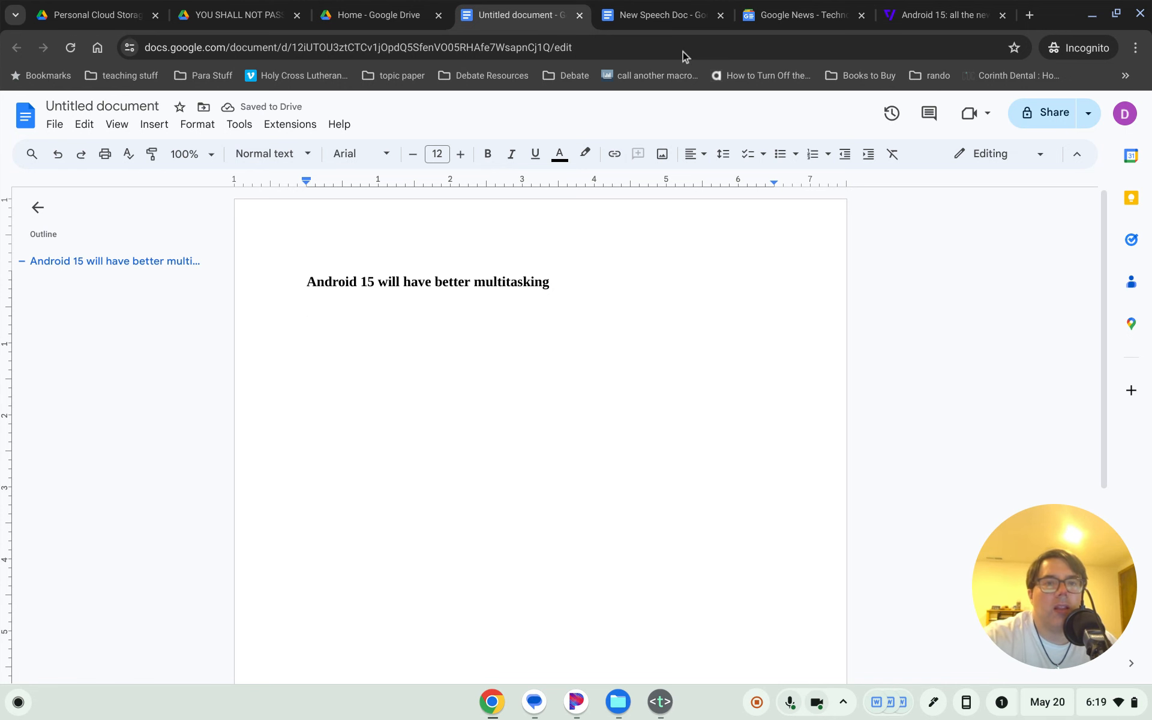
click(907, 8)
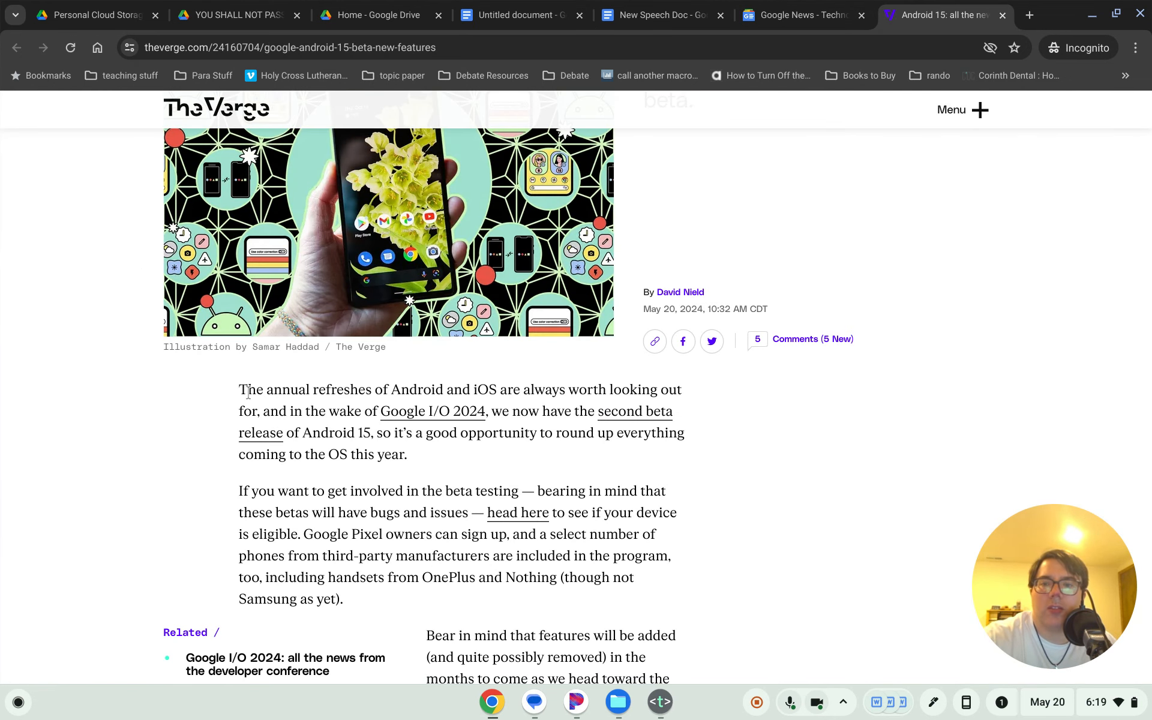
- Scroll the Verge article and try selecting the sentence about the second beta release
scroll(241, 389, down, 3)
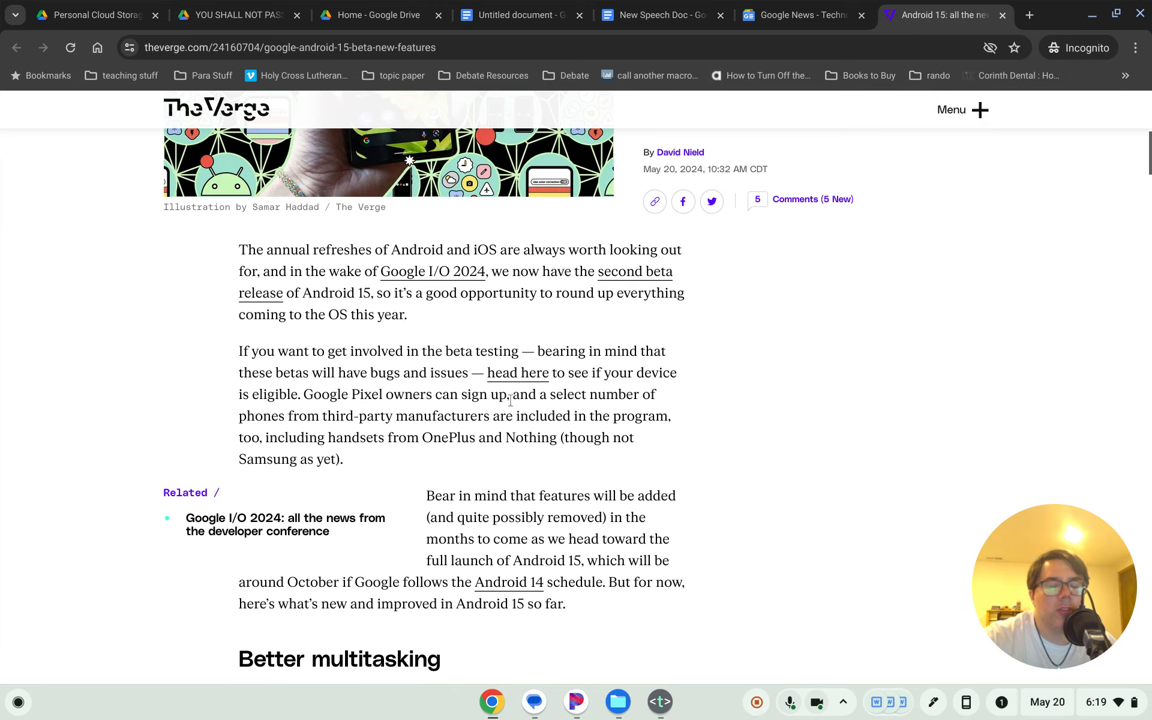
scroll(649, 362, down, 1)
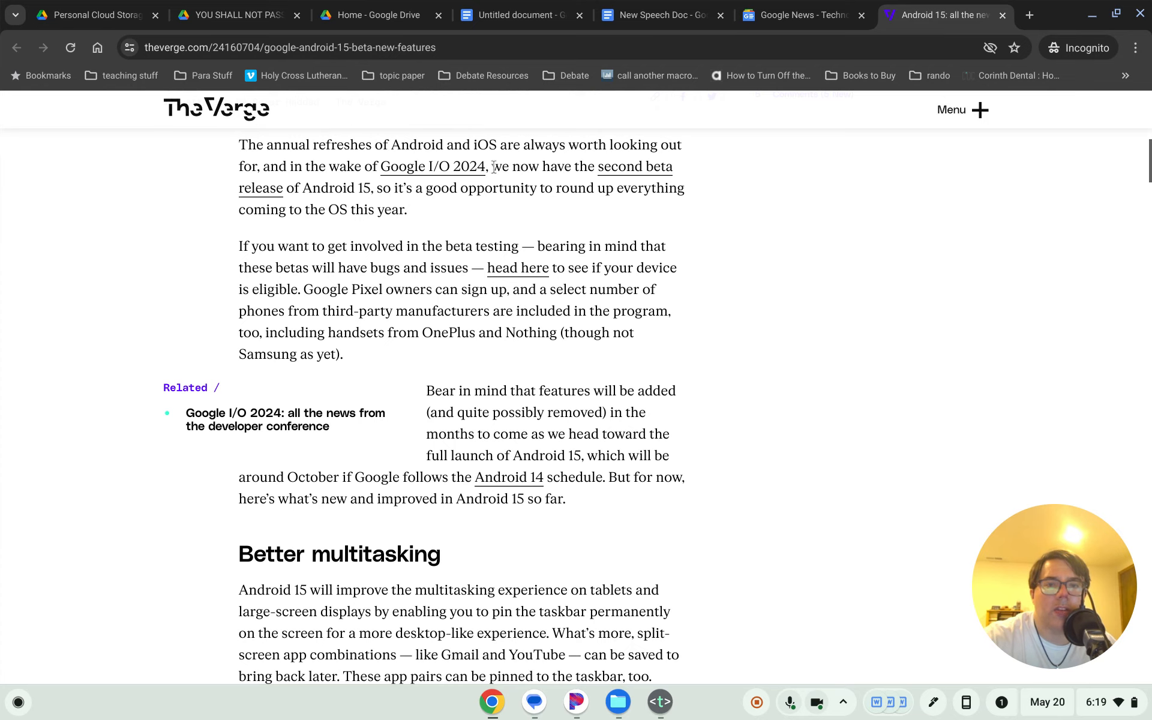
drag(492, 167, 409, 205)
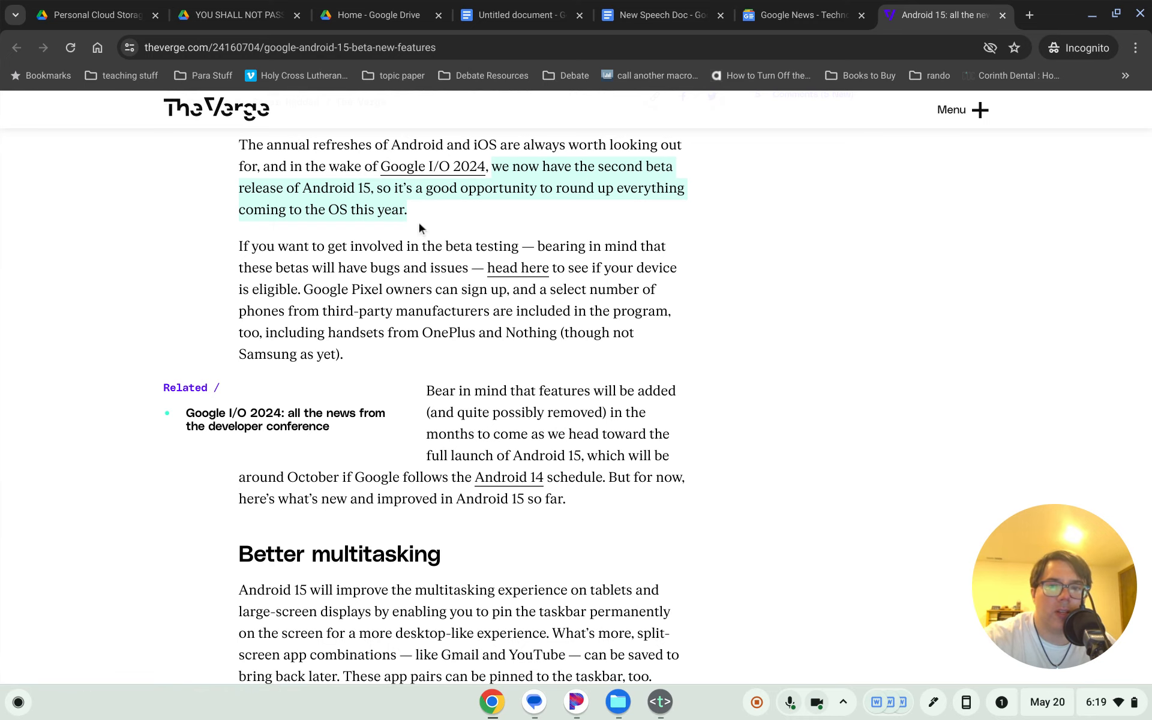
scroll(558, 432, down, 3)
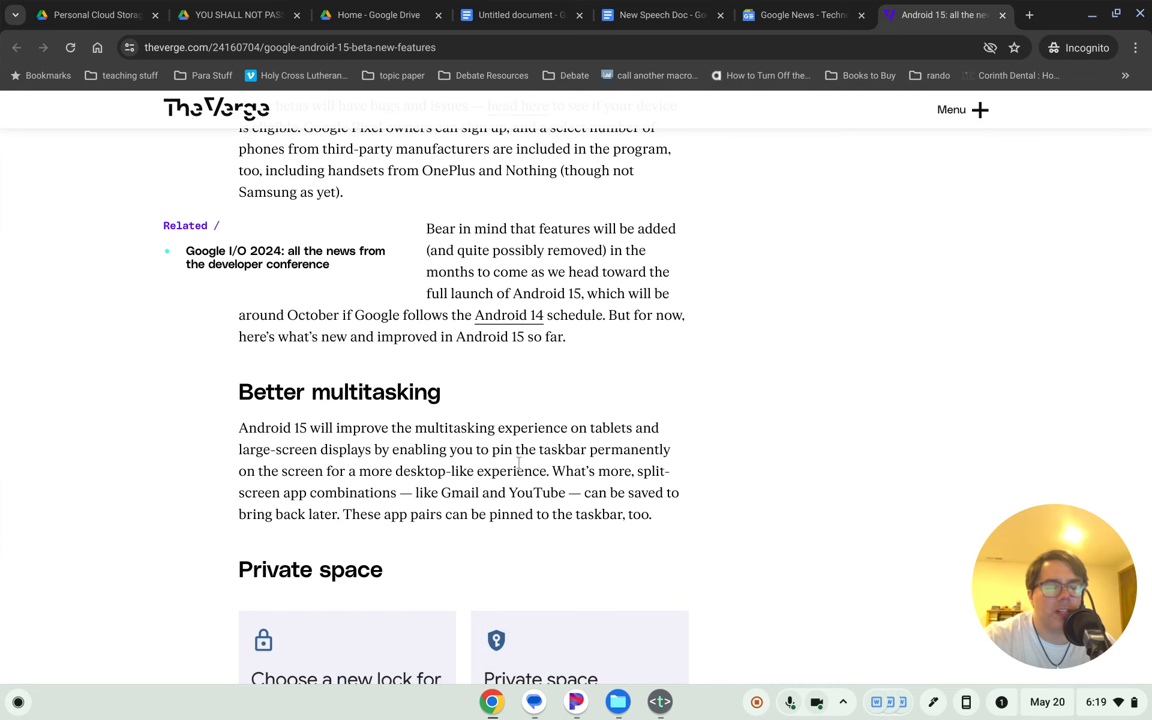
scroll(519, 461, up, 1)
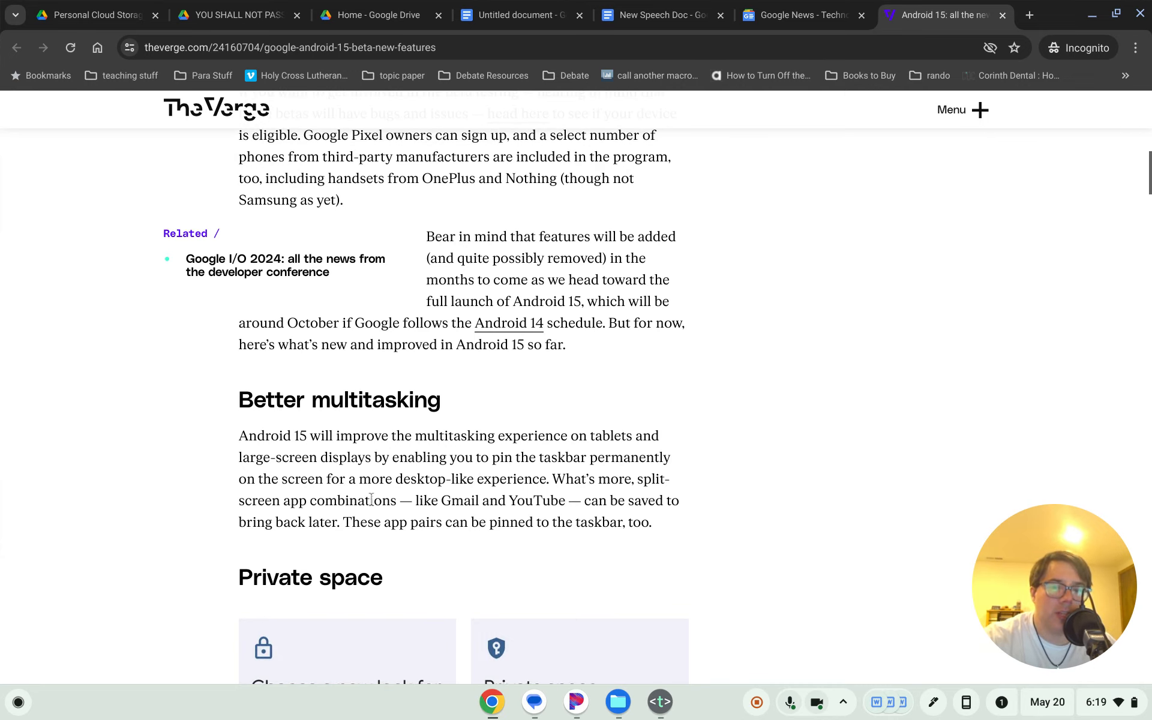
scroll(407, 480, up, 3)
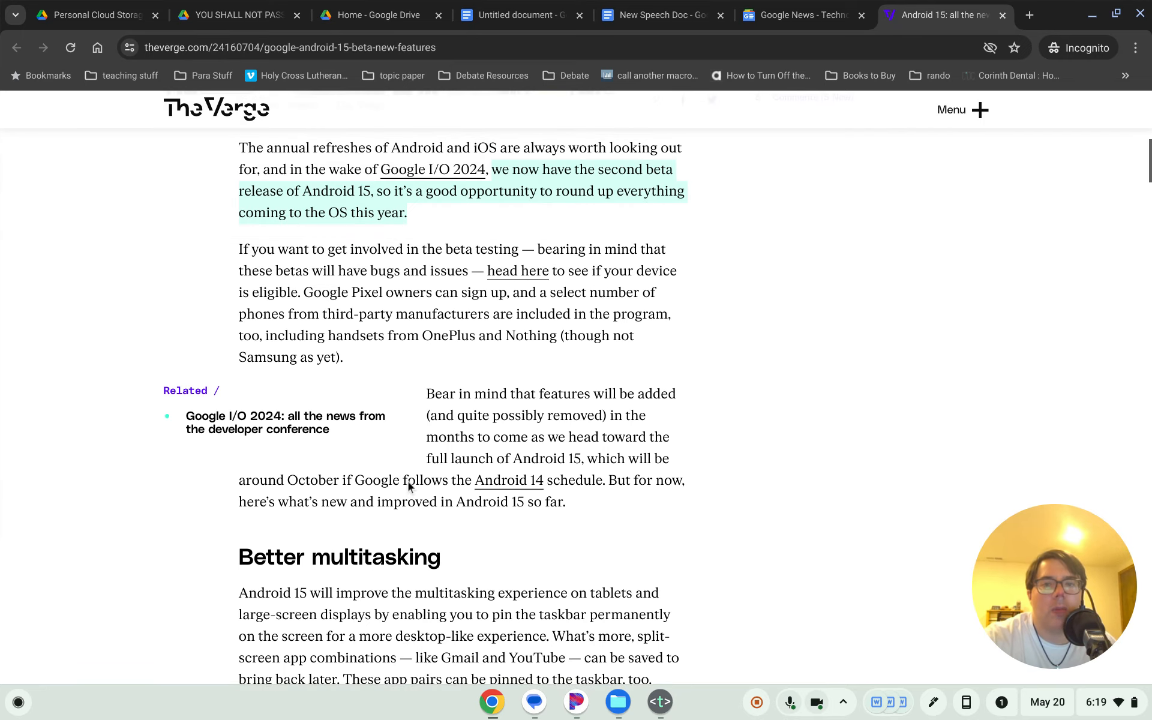
scroll(407, 487, down, 2)
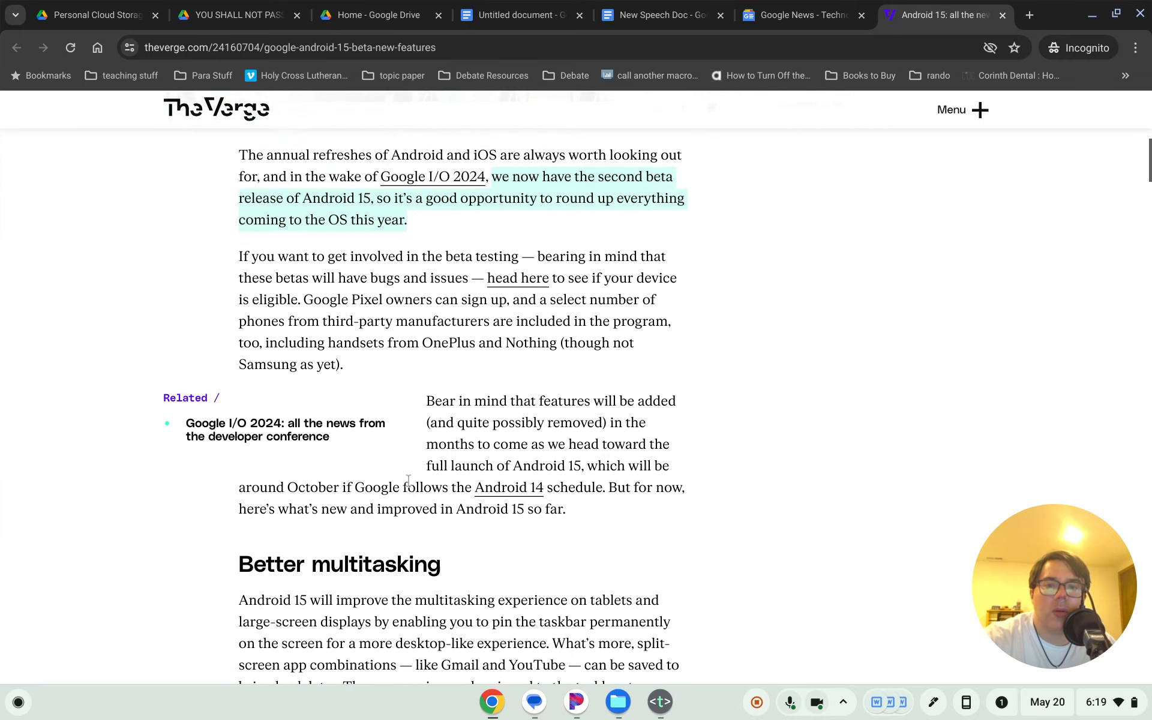
scroll(450, 330, up, 2)
click(513, 214)
drag(491, 199, 501, 238)
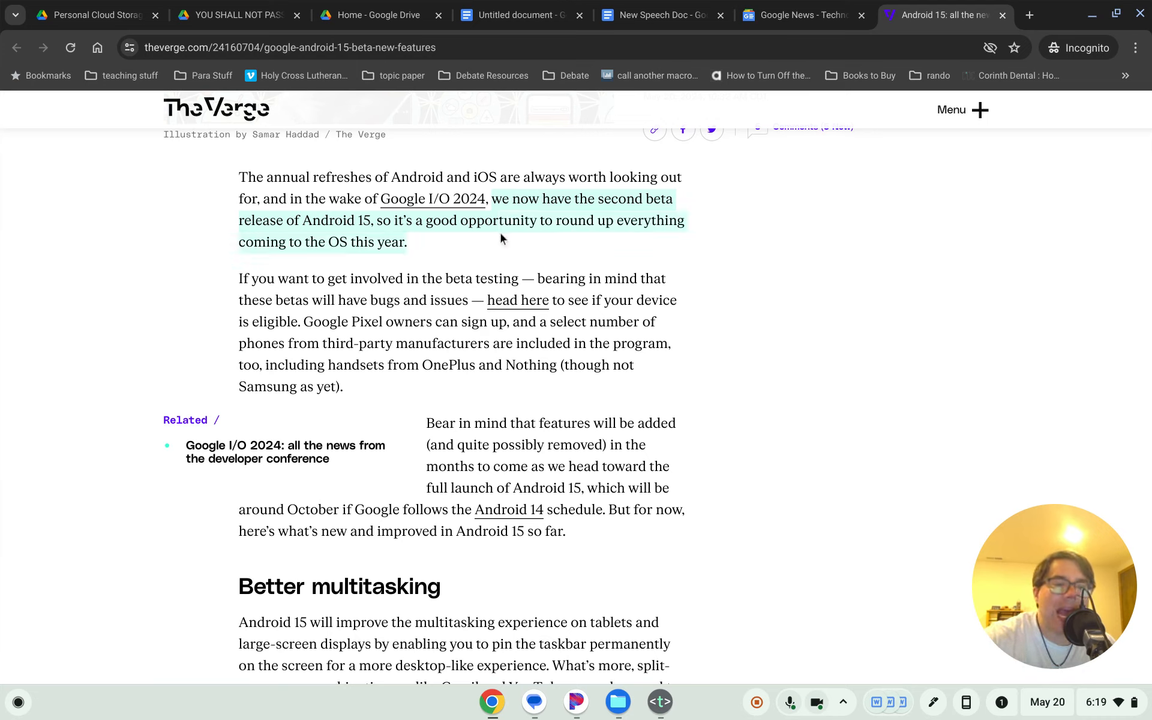
click(458, 273)
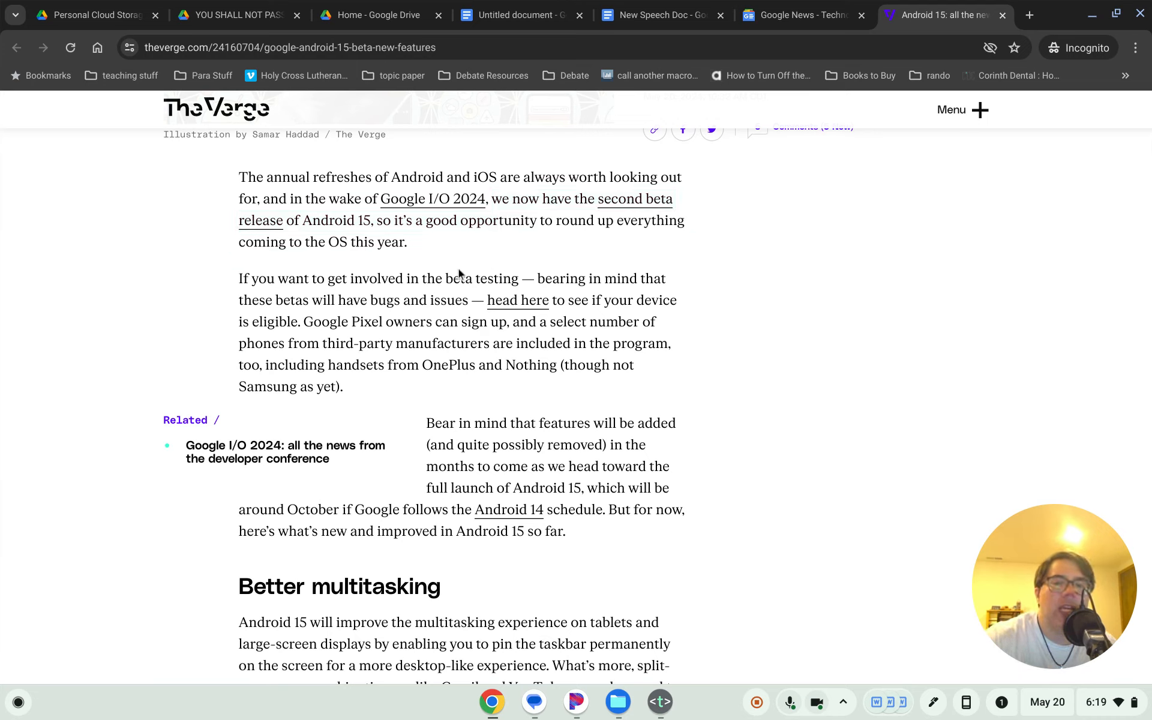
- Select the article's first two paragraphs and copy them
drag(240, 175, 417, 240)
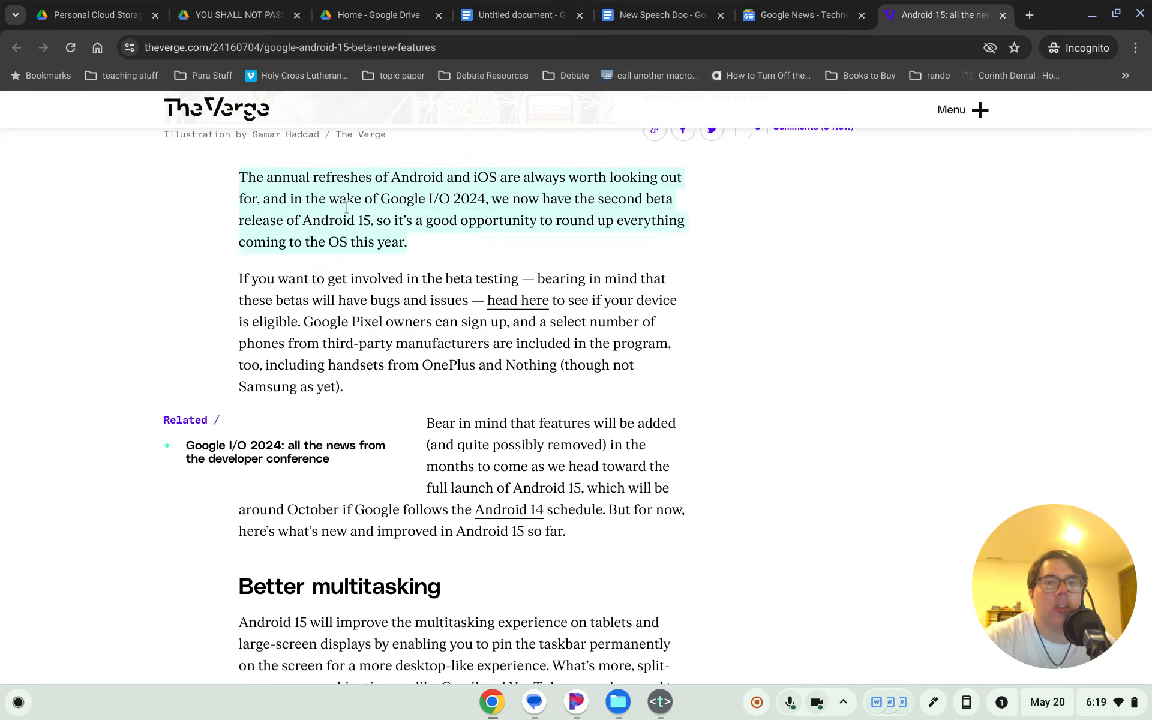
click(298, 186)
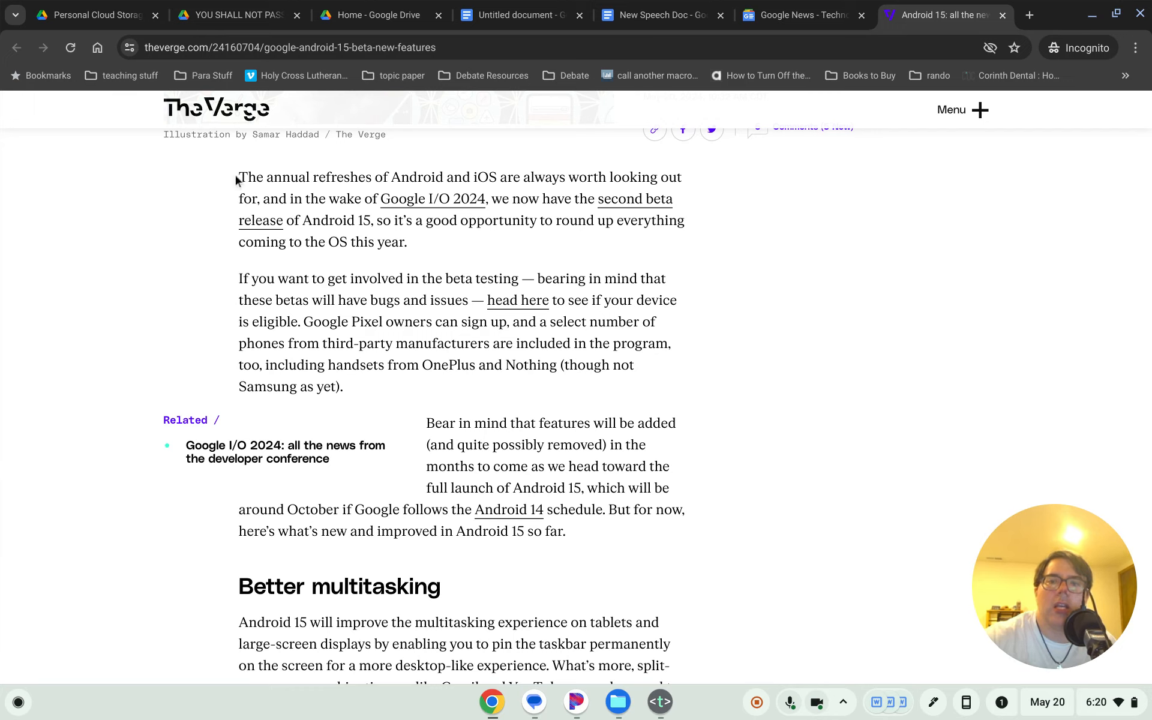
drag(238, 175, 405, 257)
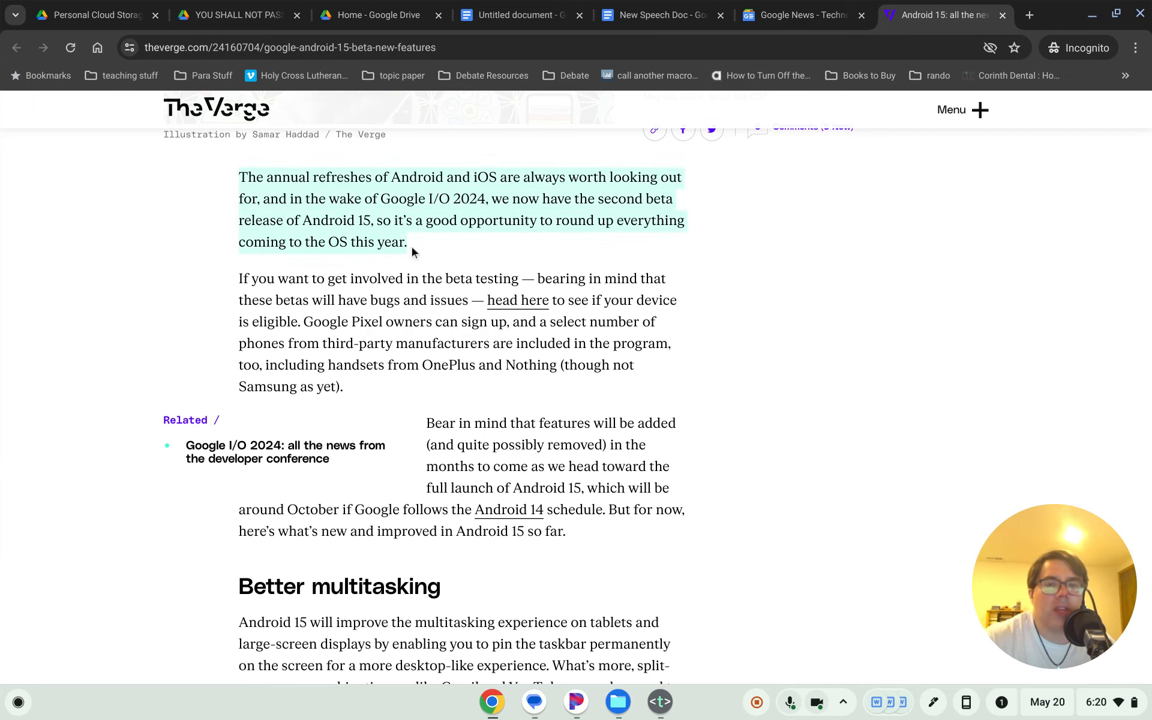
click(412, 252)
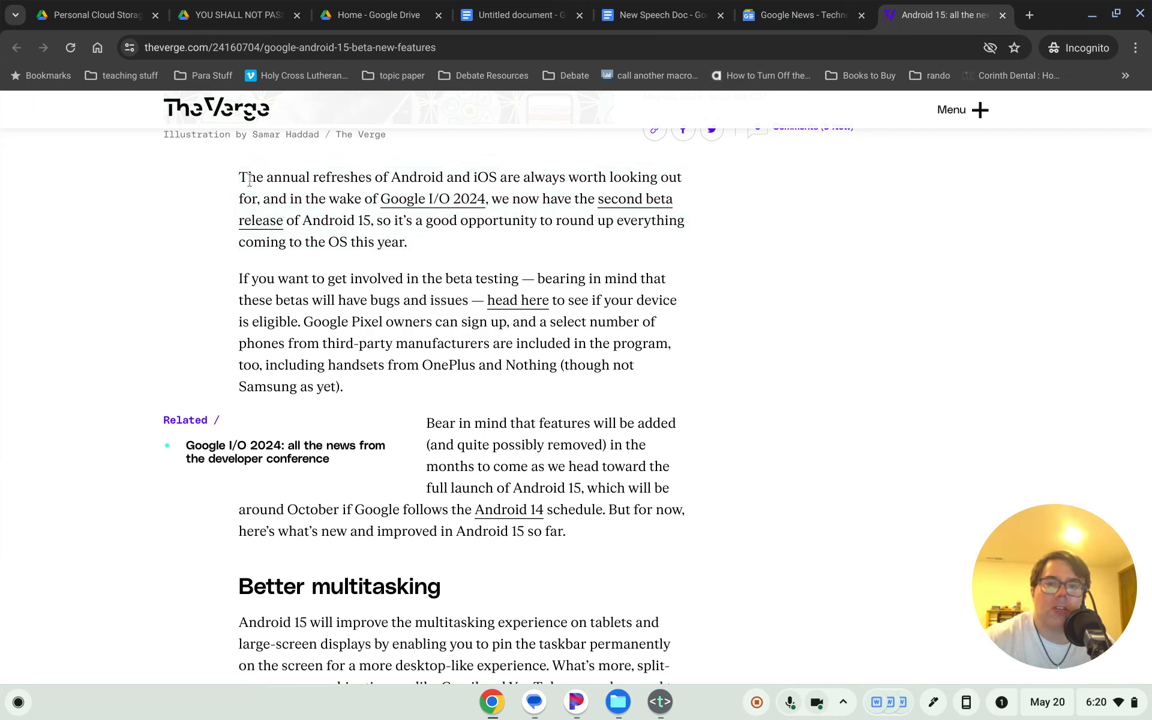
drag(239, 175, 355, 379)
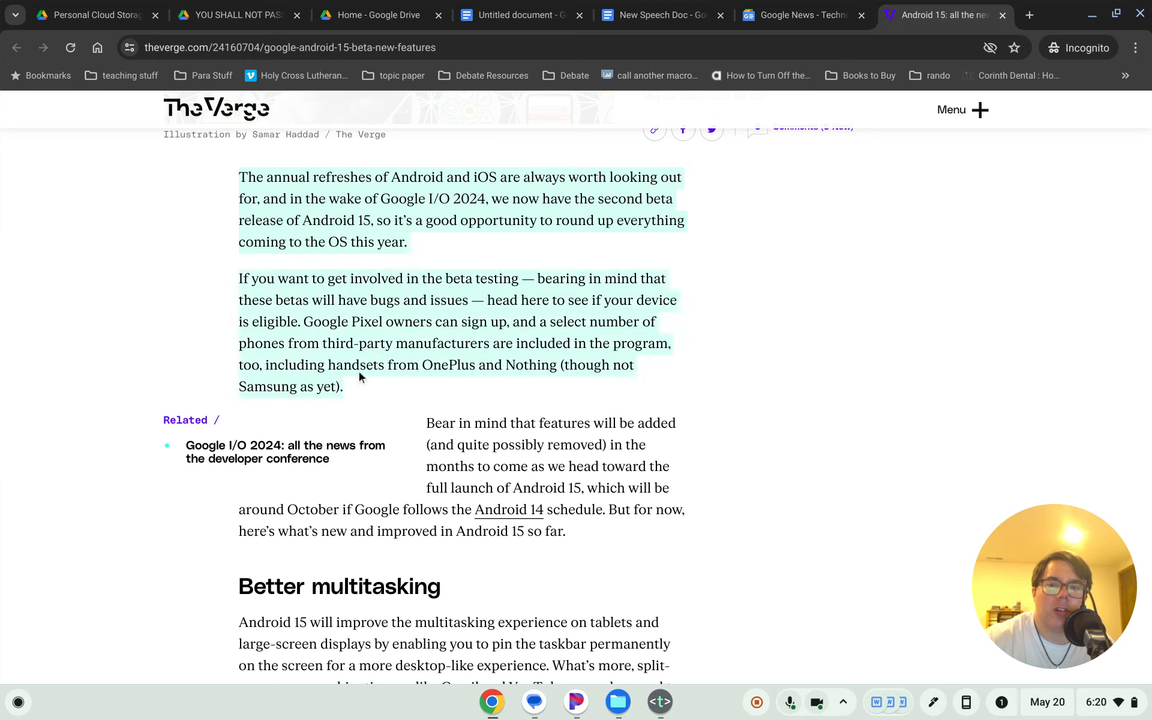
right_click(340, 246)
click(364, 264)
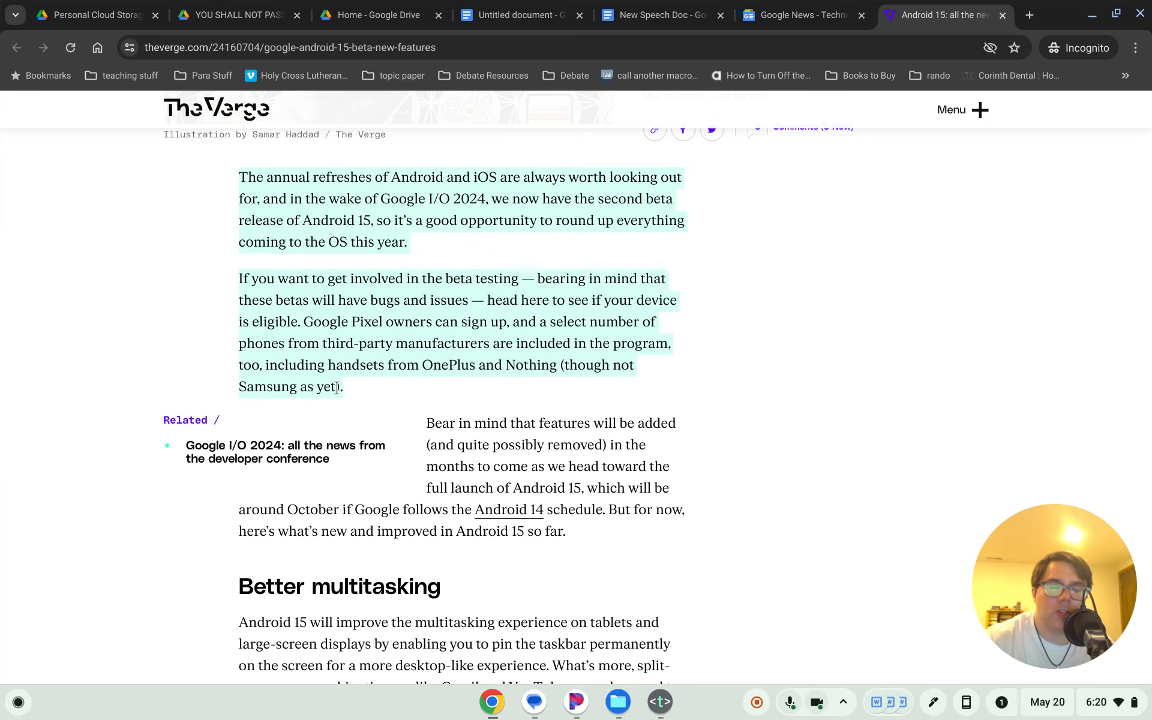
right_click(331, 221)
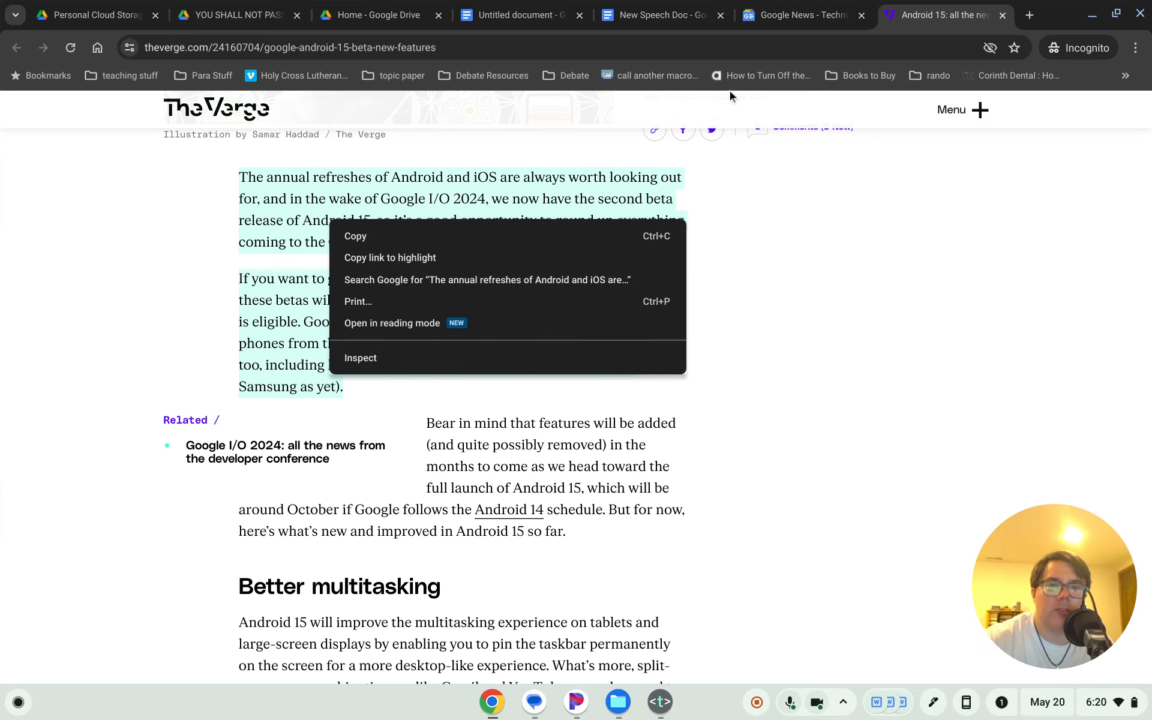
- Paste the copied paragraphs on a new line under the heading, then undo and redo the paste
click(511, 7)
click(505, 16)
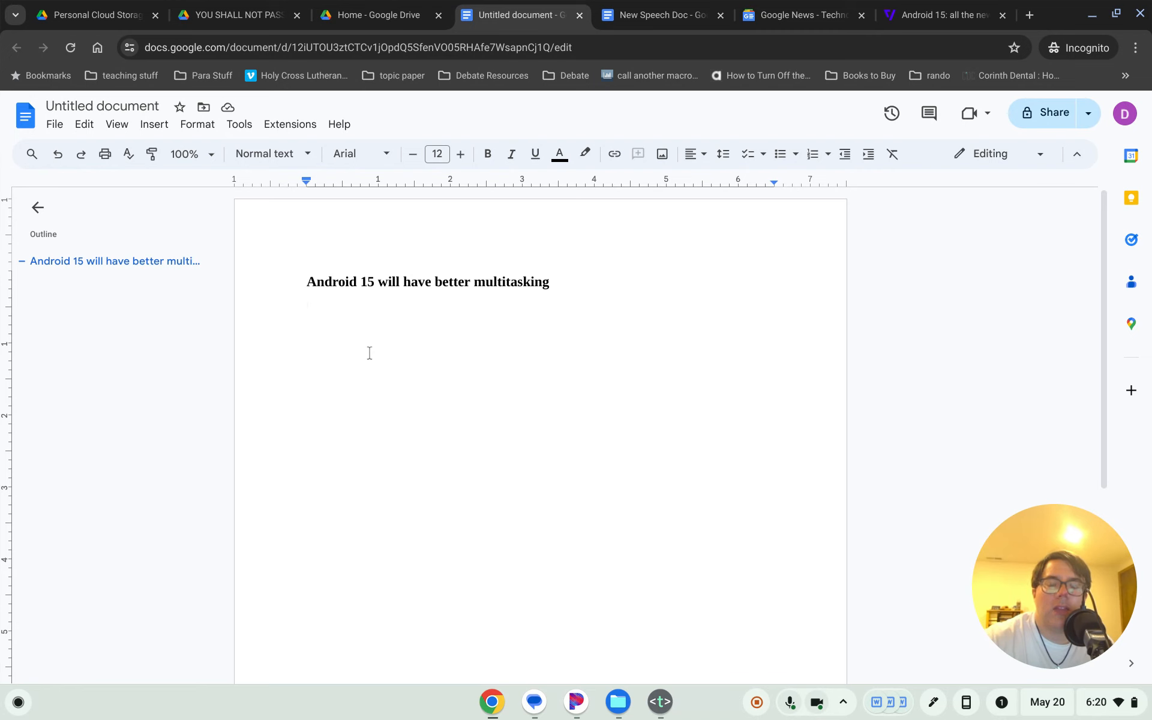
key(Return)
key(ctrl+v)
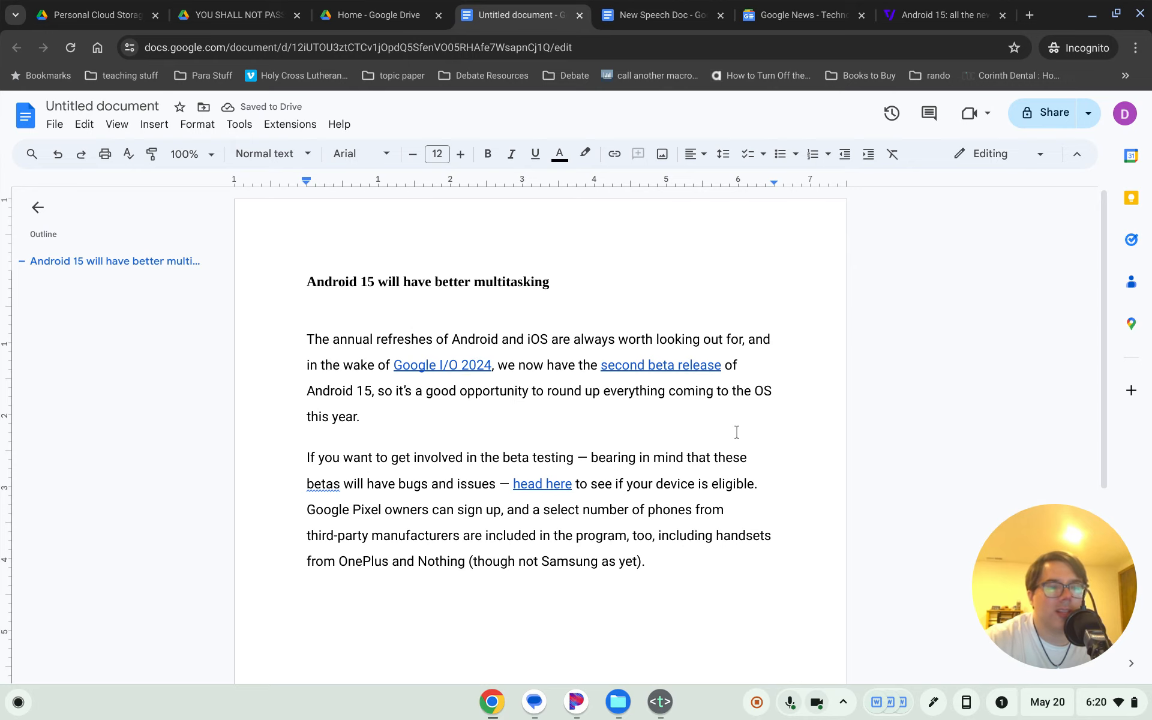
key(ctrl+z)
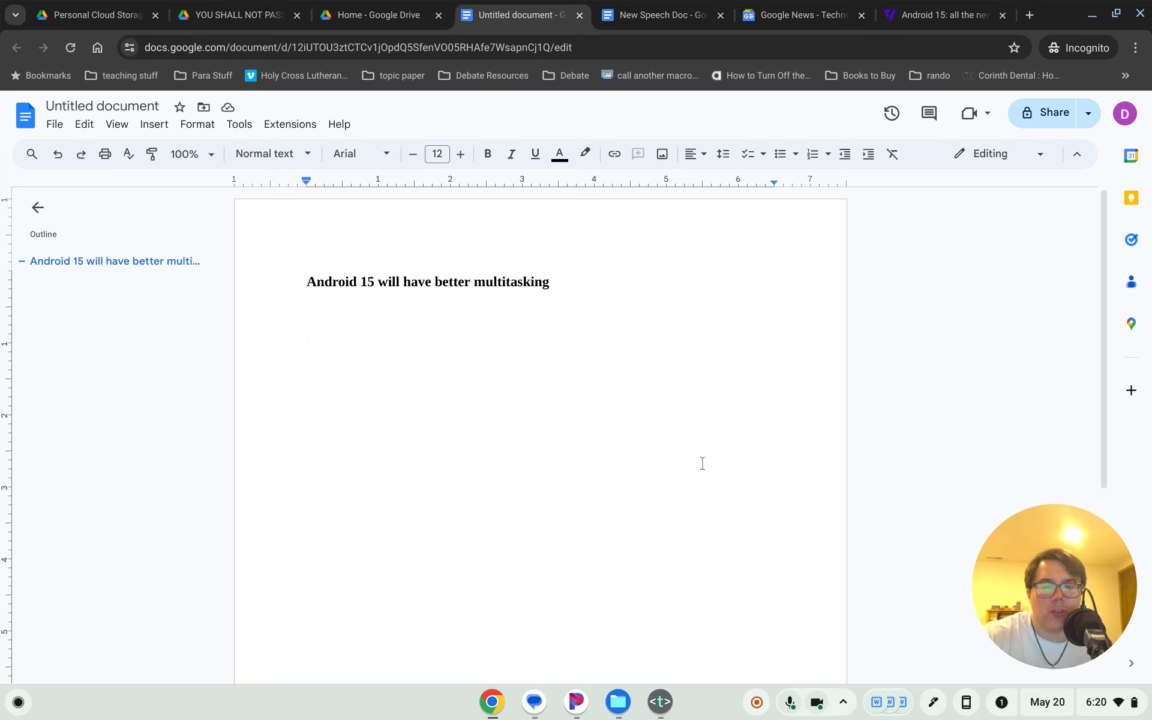
key(ctrl+v)
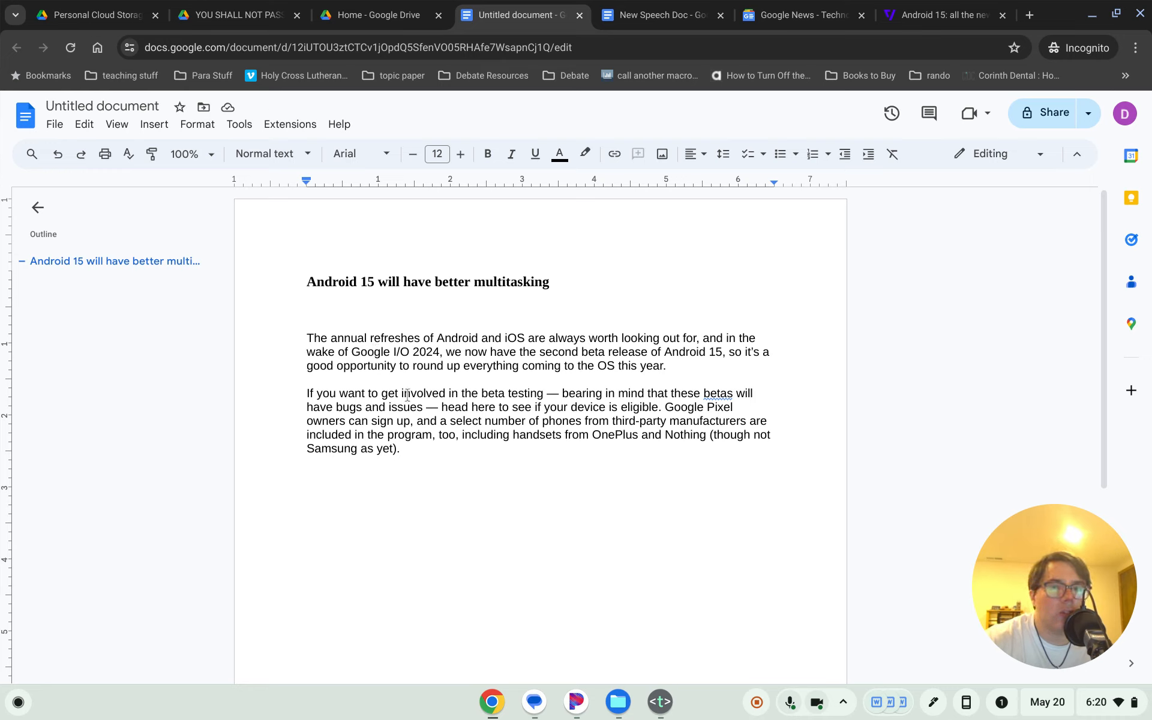
key(ctrl+z)
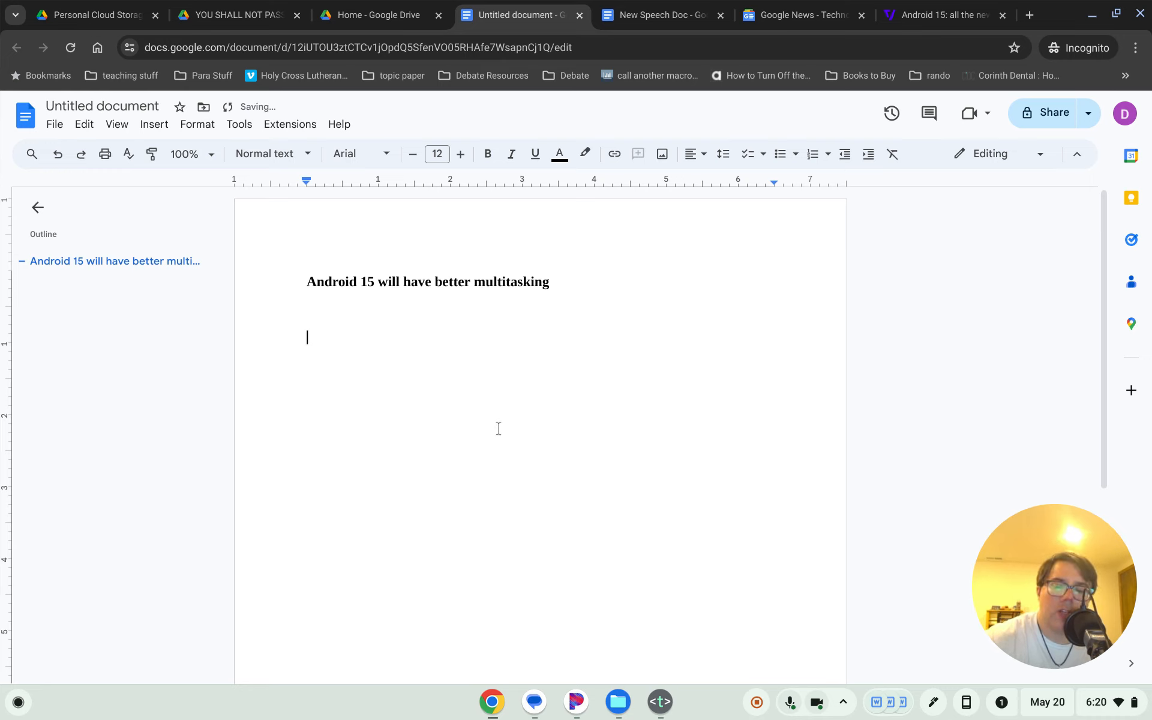
key(ctrl+y)
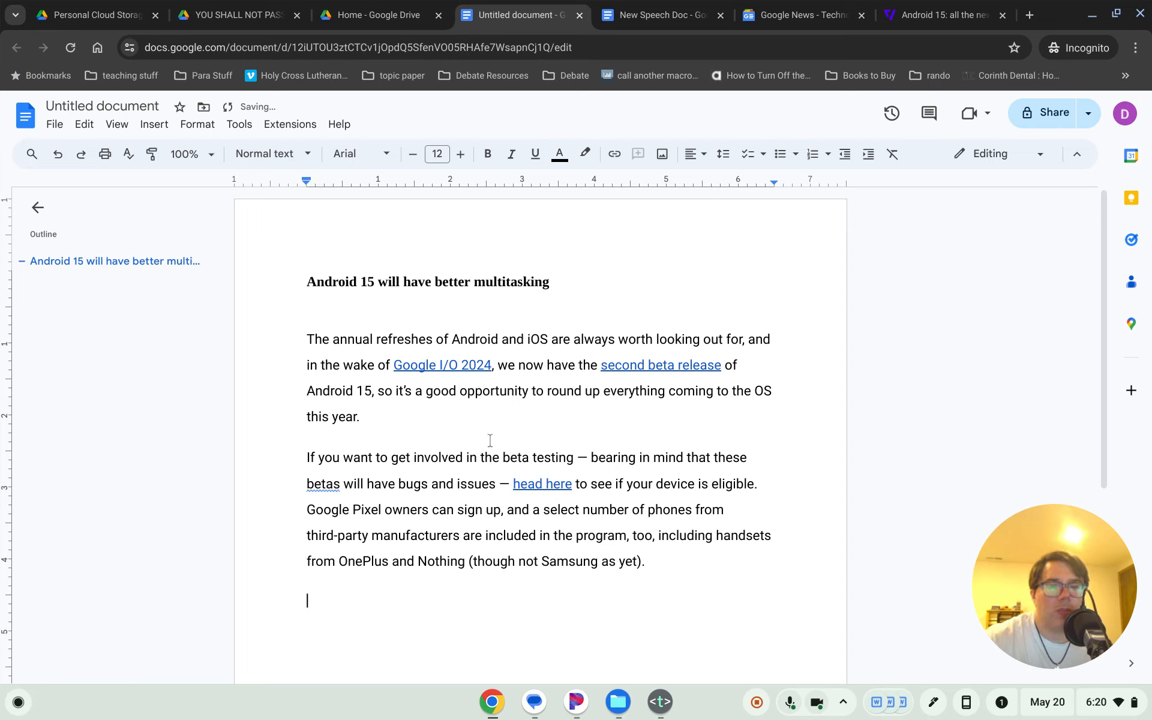
key(ctrl+z)
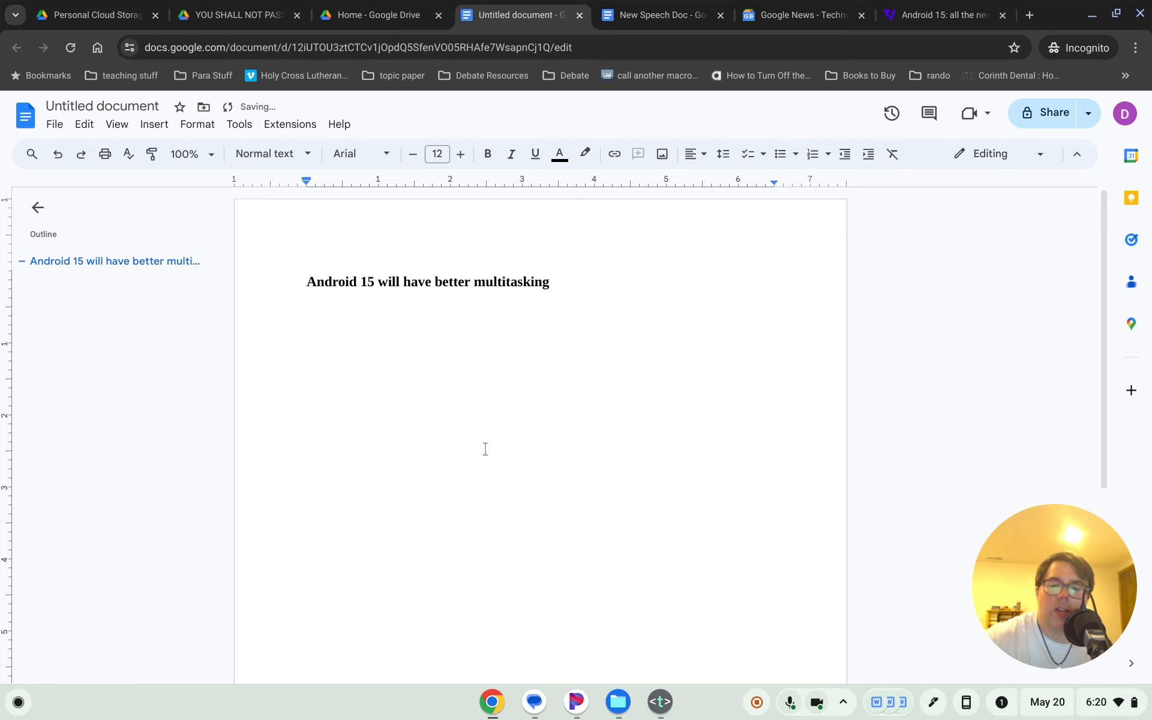
key(ctrl+y)
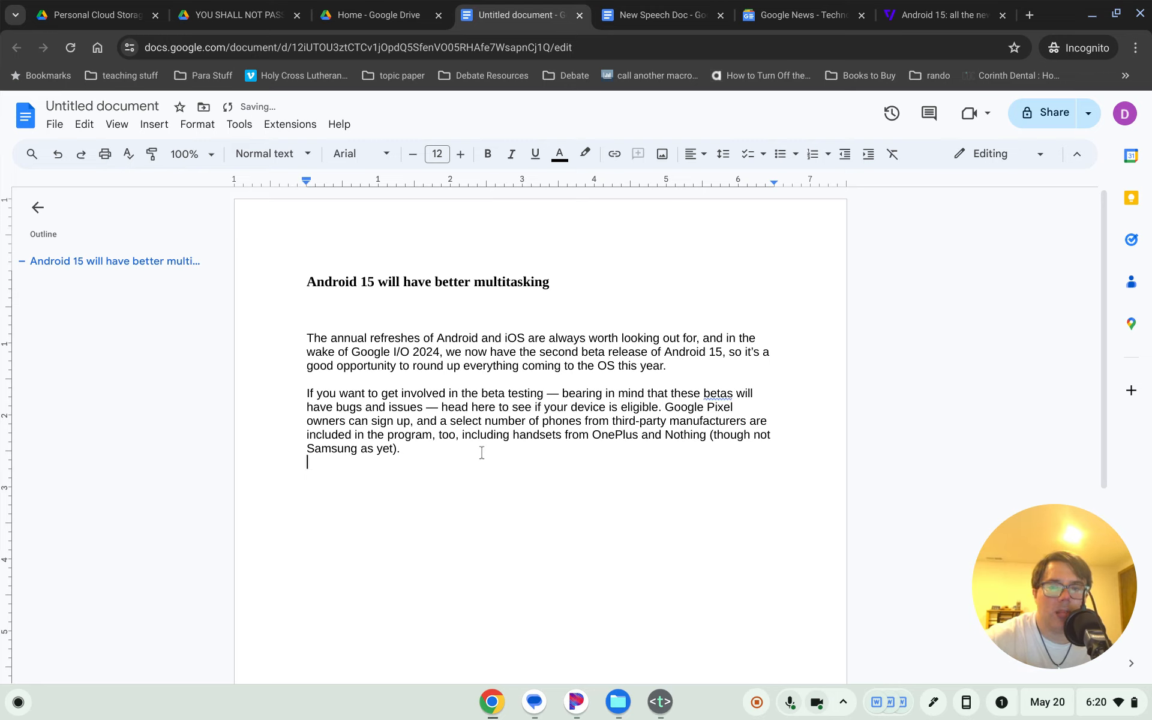
key(ctrl+z)
- Attempt Paste without formatting from the context menu, dismissing the extension and clipboard prompts
right_click(370, 360)
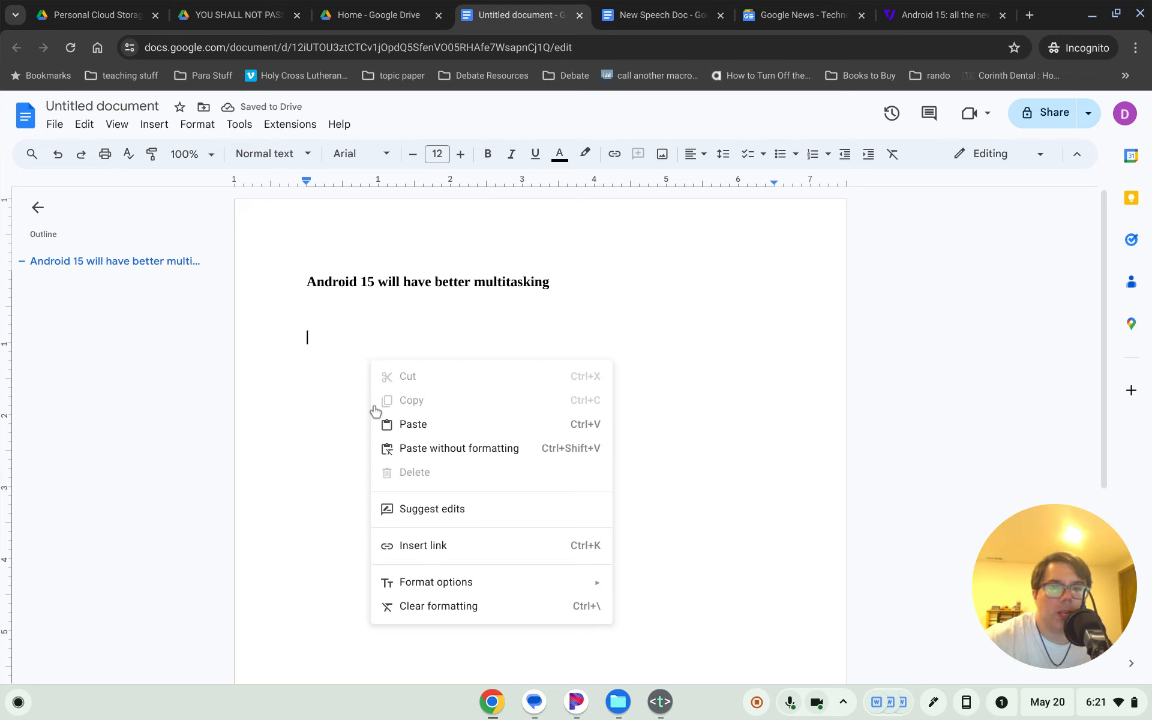
right_click(314, 337)
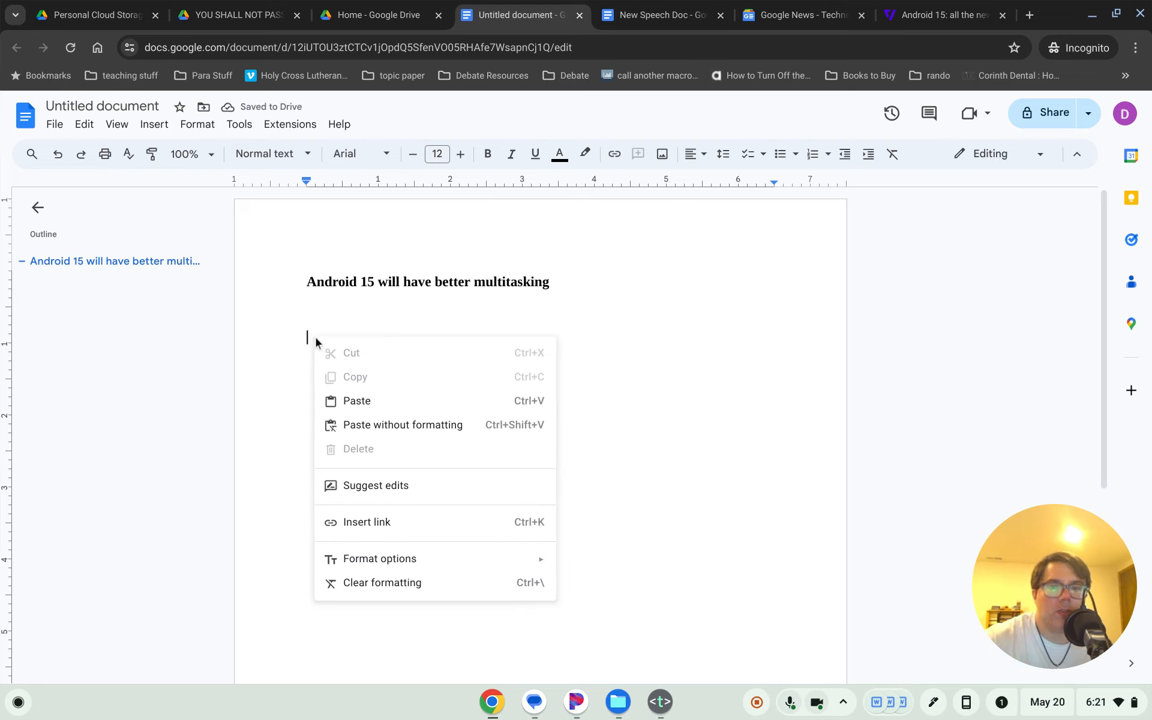
click(375, 425)
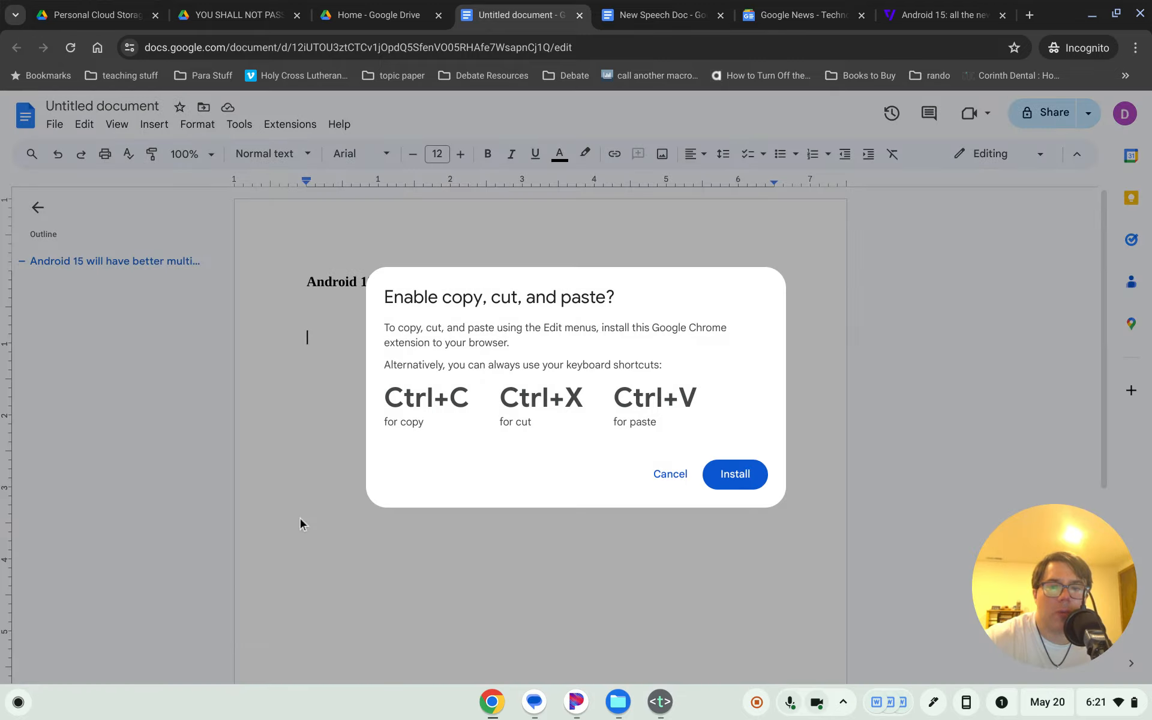
click(736, 475)
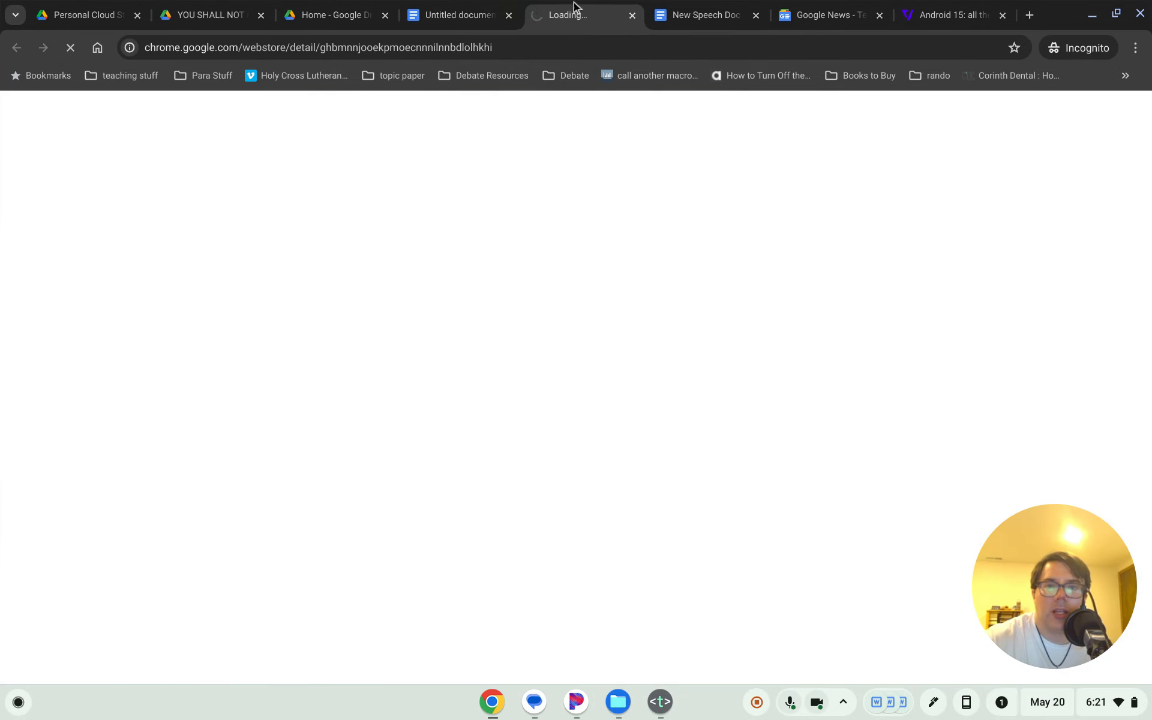
click(631, 15)
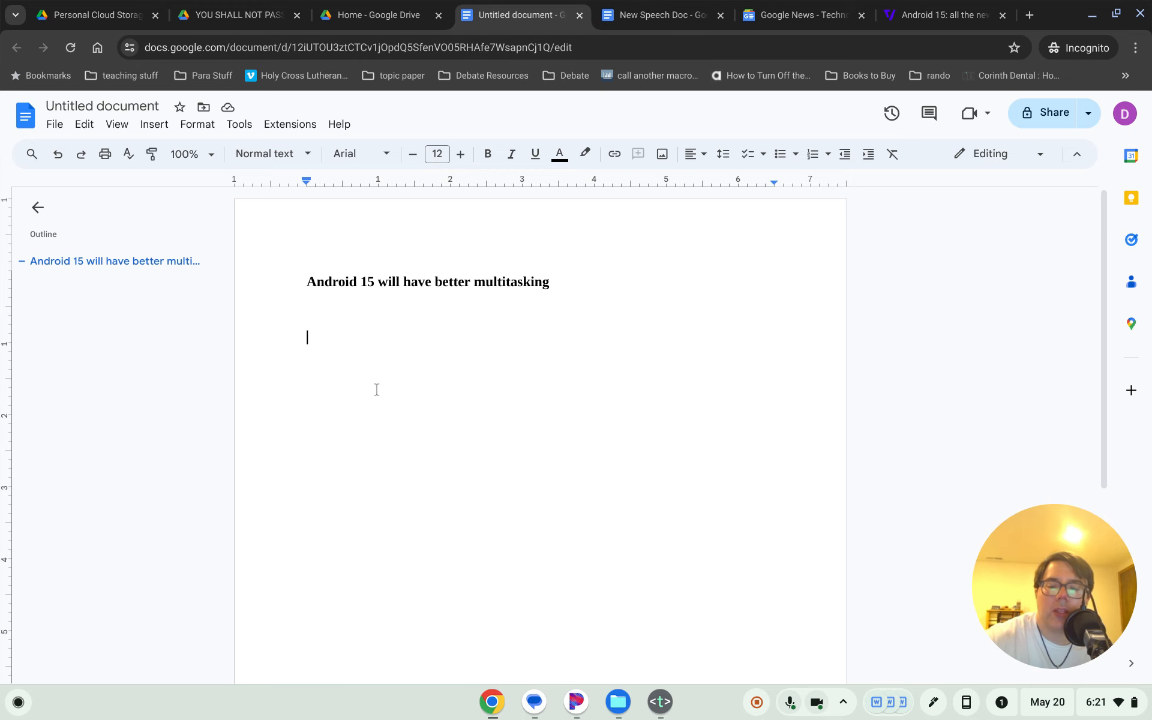
right_click(356, 332)
click(452, 427)
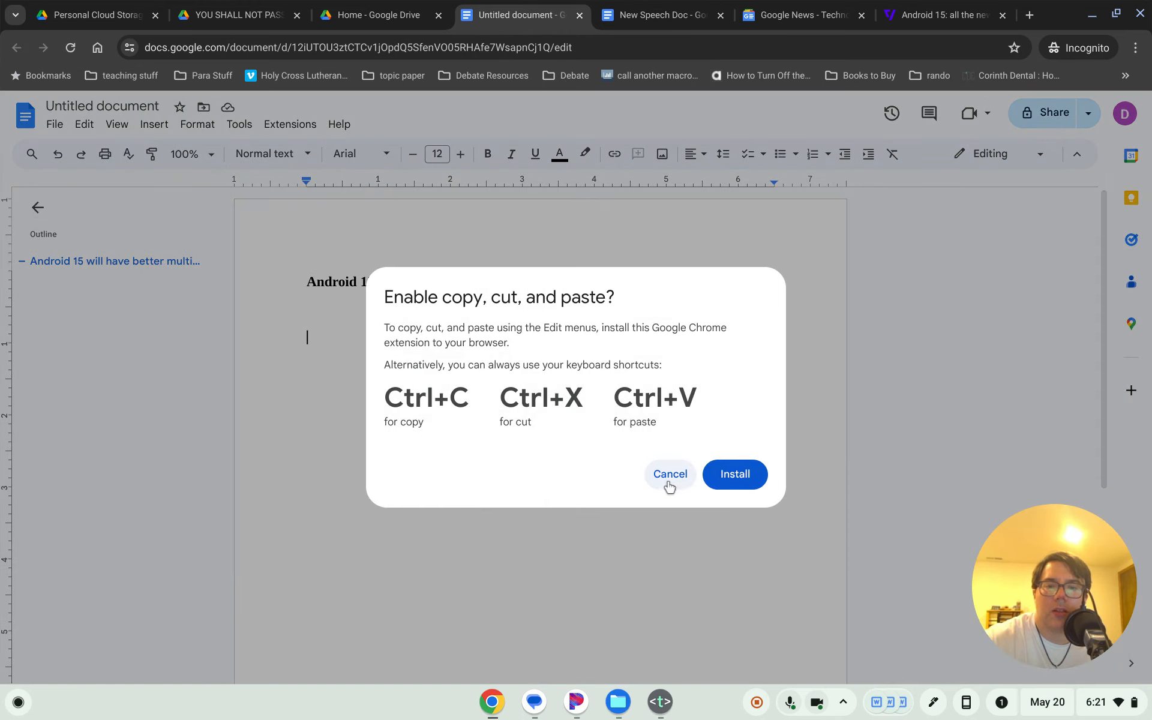
click(670, 475)
key(ctrl+v)
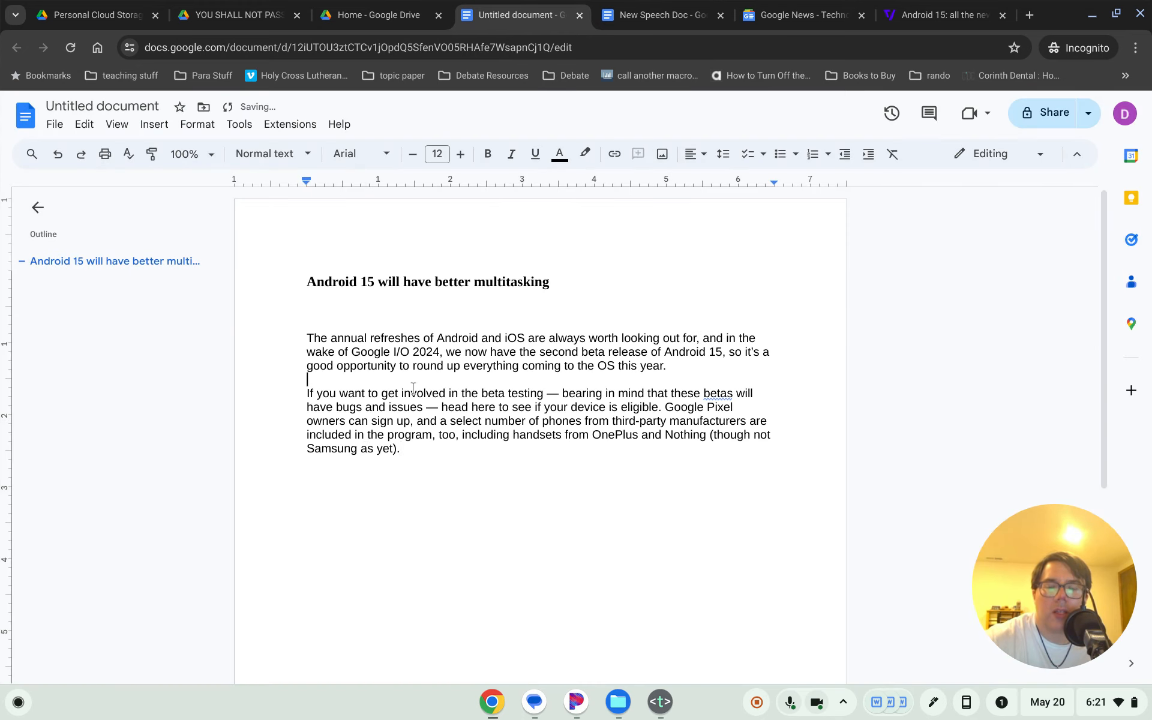
right_click(399, 479)
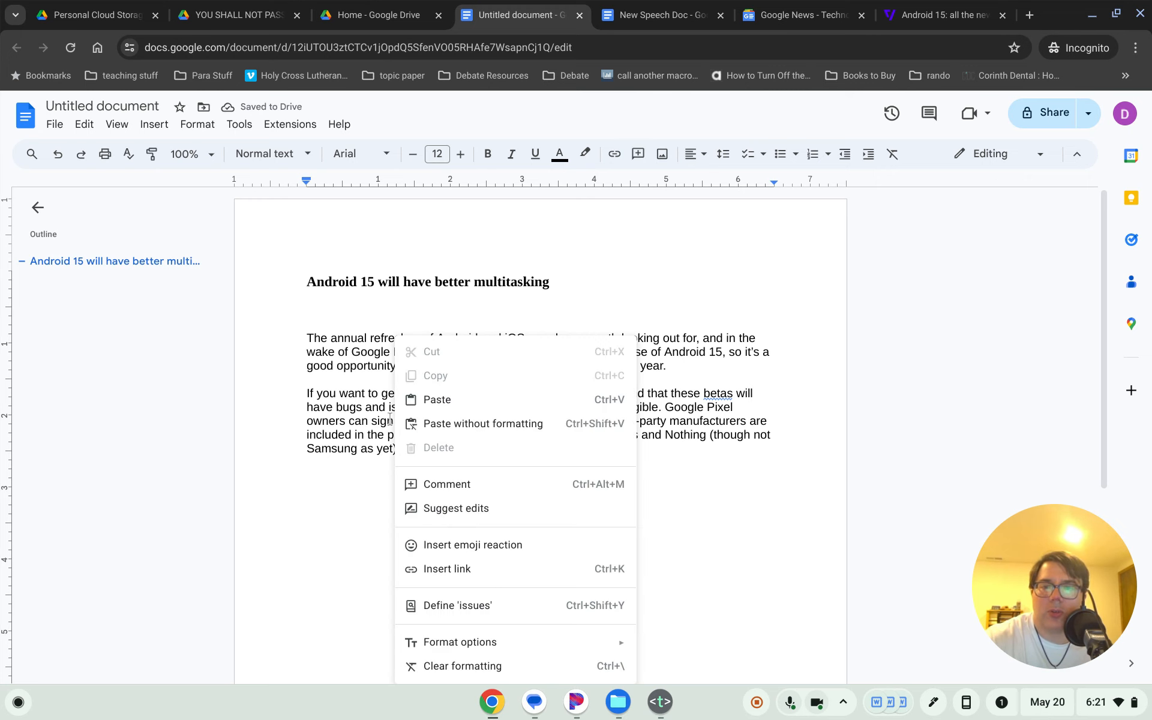
click(488, 424)
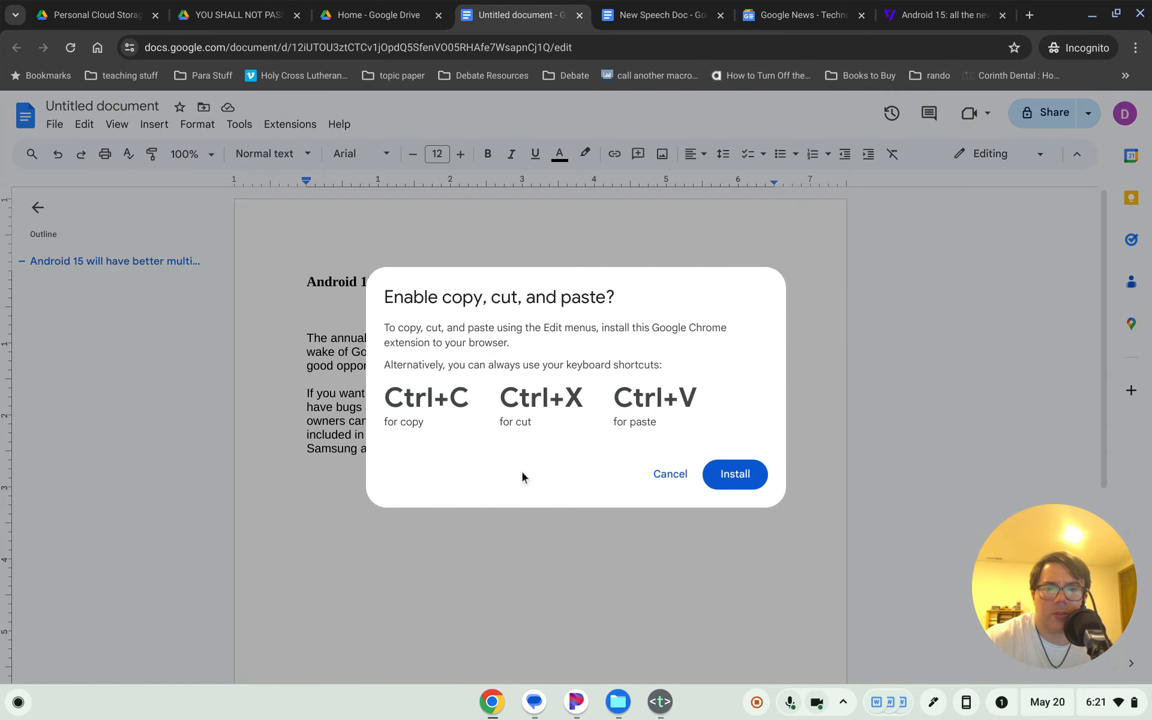
click(670, 474)
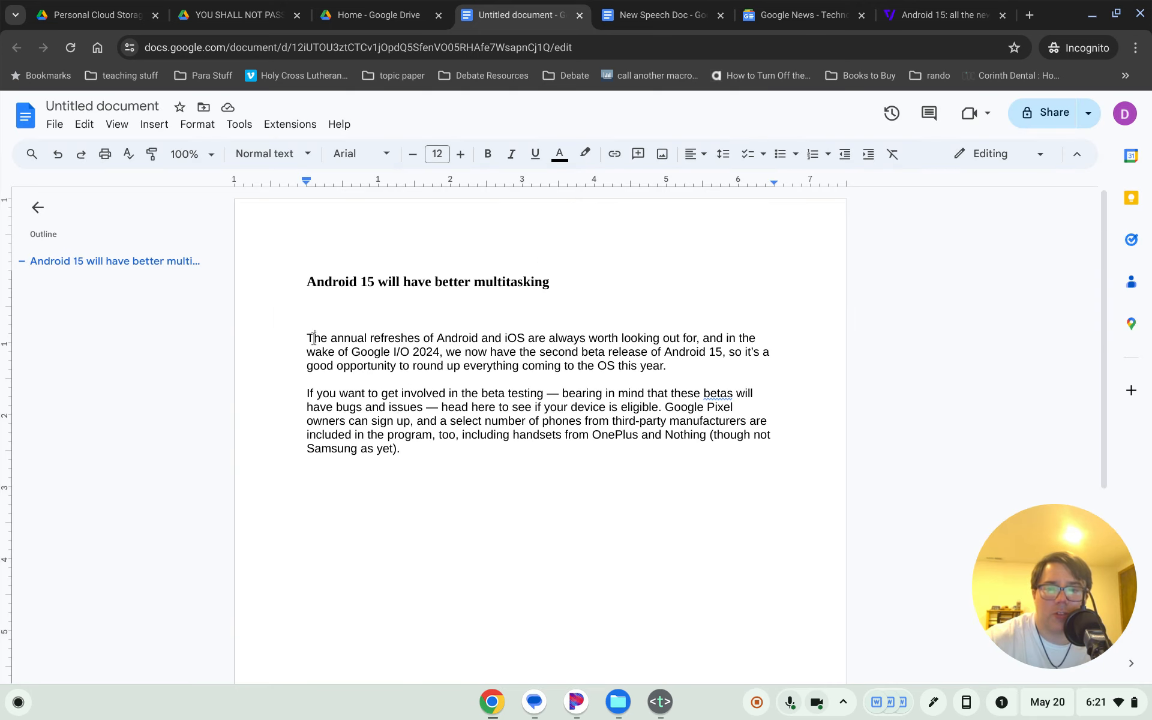
- Cut both pasted paragraphs and paste them back as plain text below the heading
drag(305, 336, 432, 444)
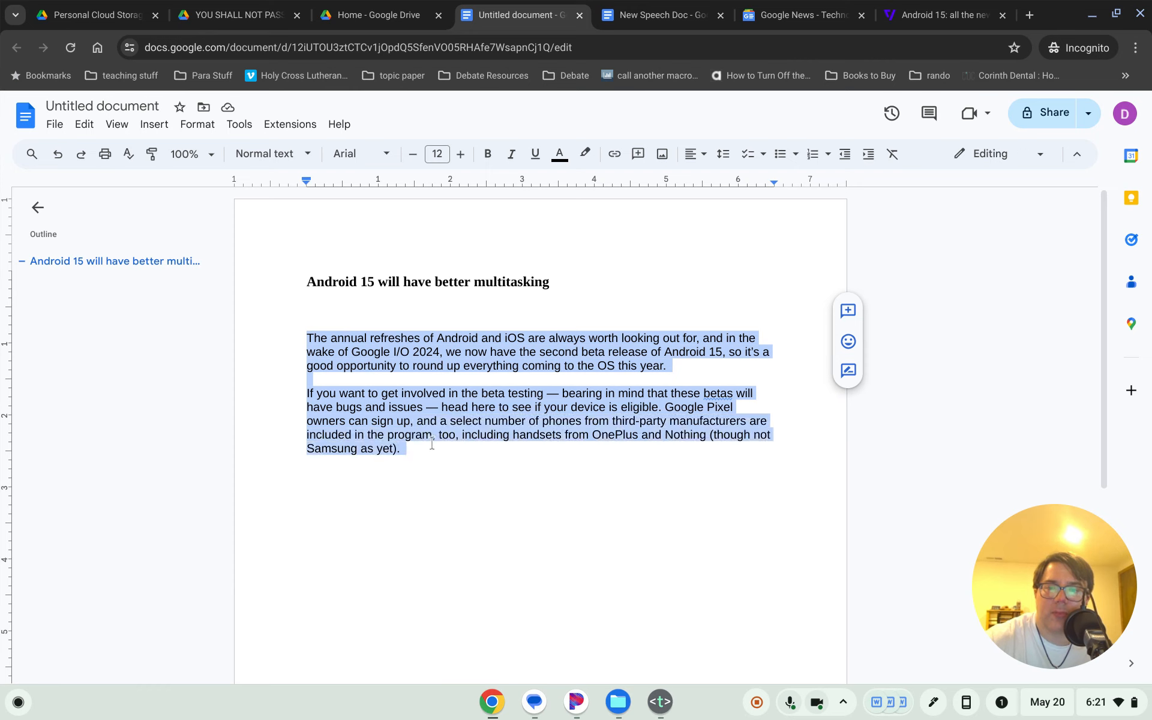
key(ctrl+x)
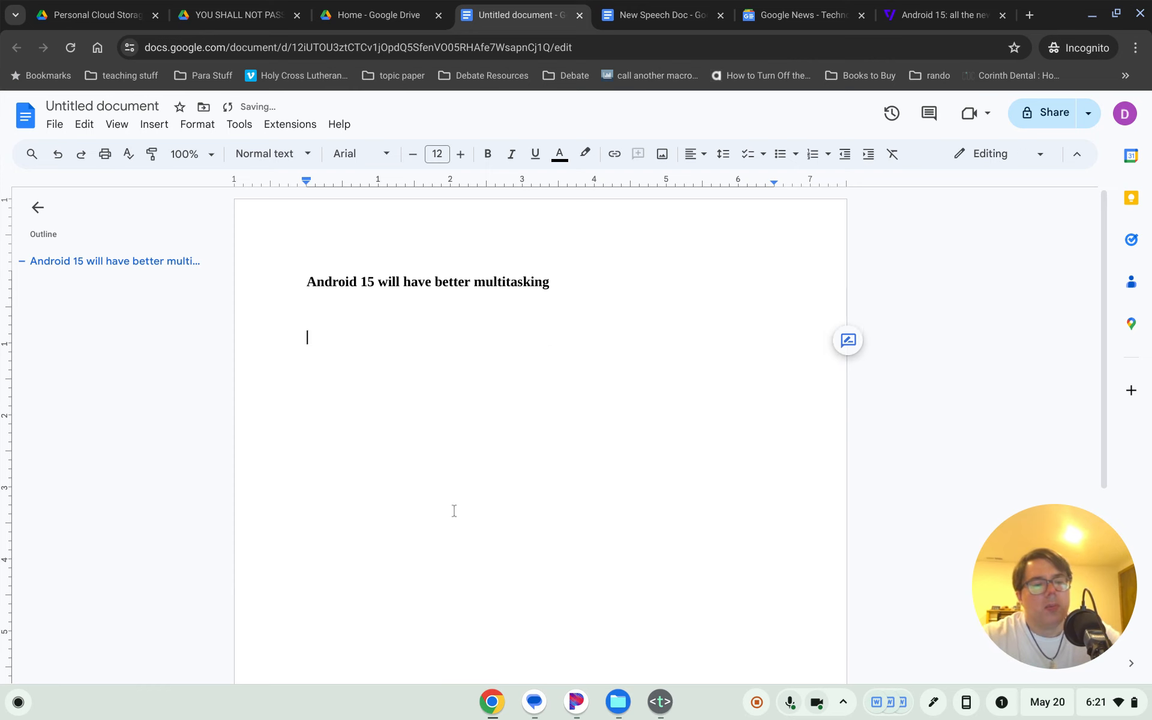
key(ctrl+v)
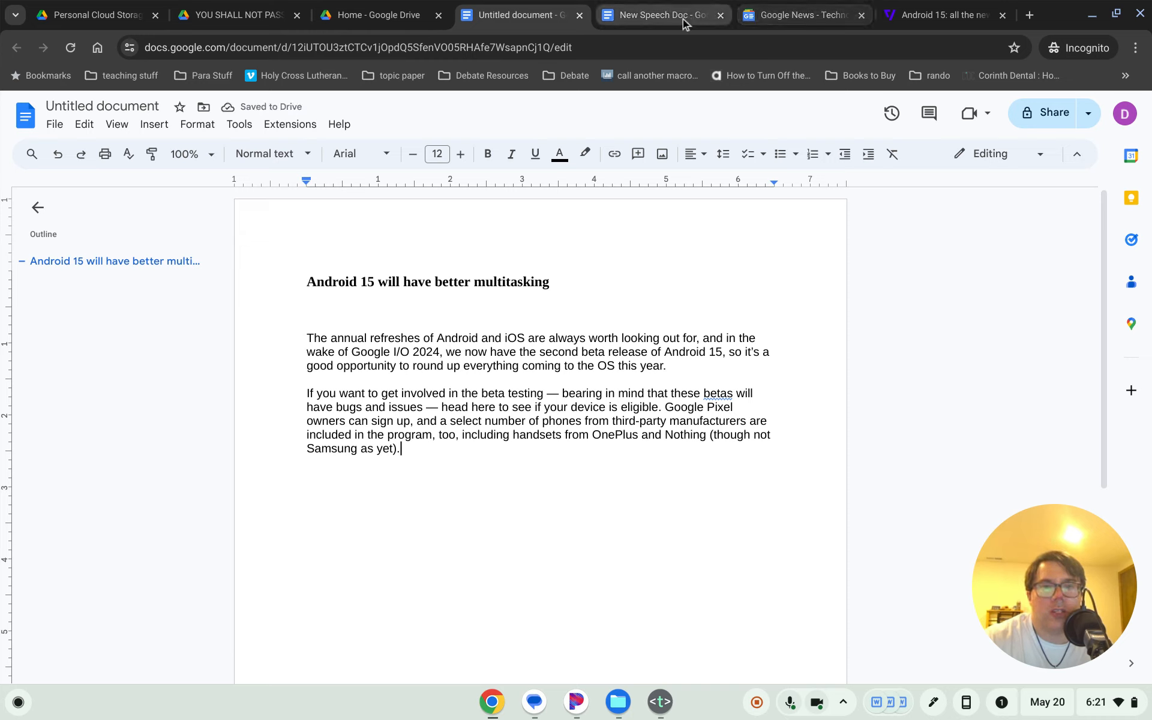
right_click(431, 287)
right_click(358, 374)
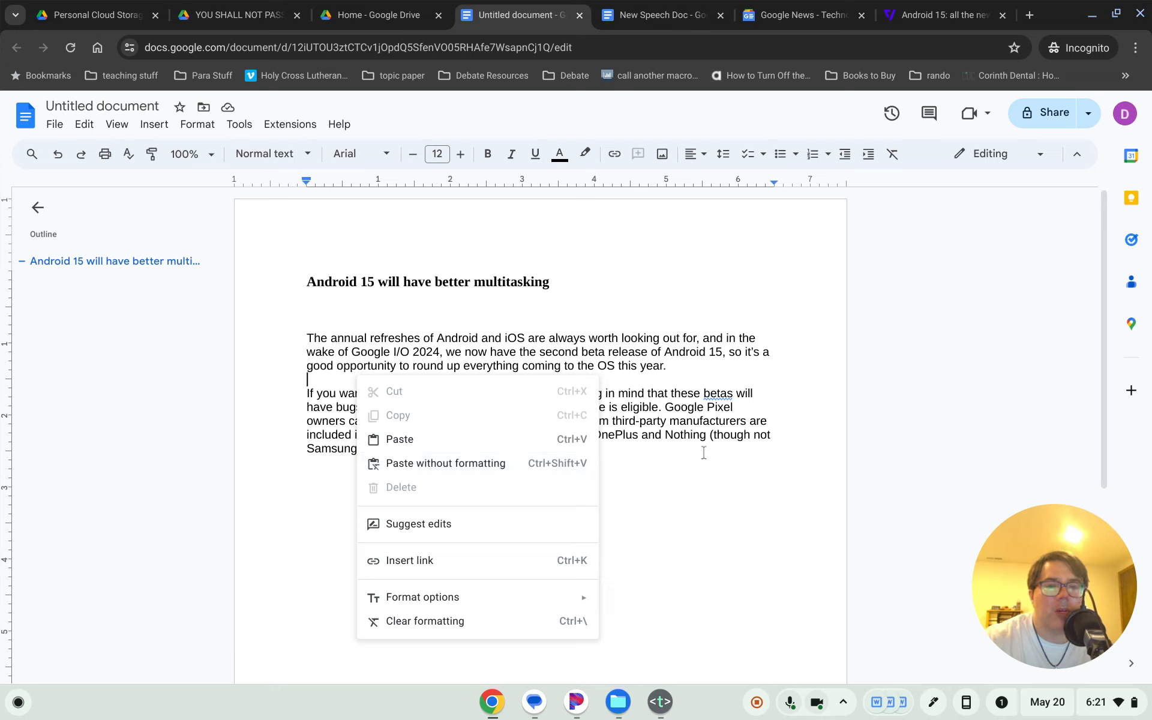
click(672, 411)
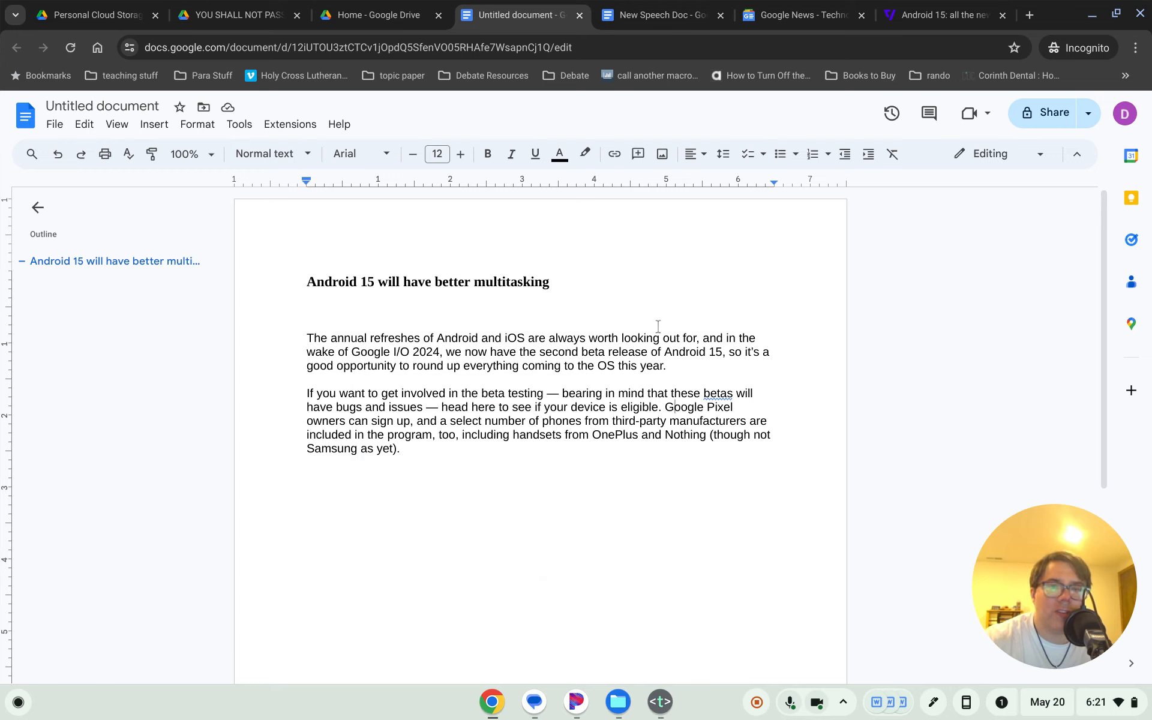
- Back in the Verge article, clear the earlier selection and trial-select the opening paragraphs
click(948, 14)
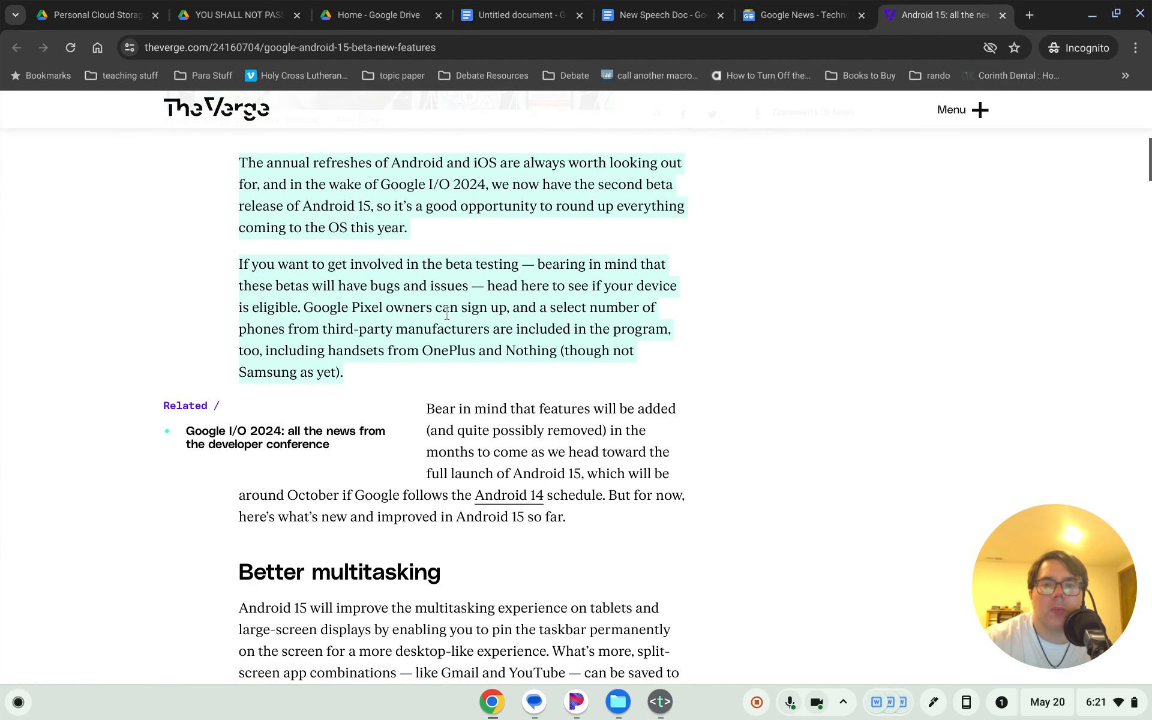
scroll(423, 343, up, 1)
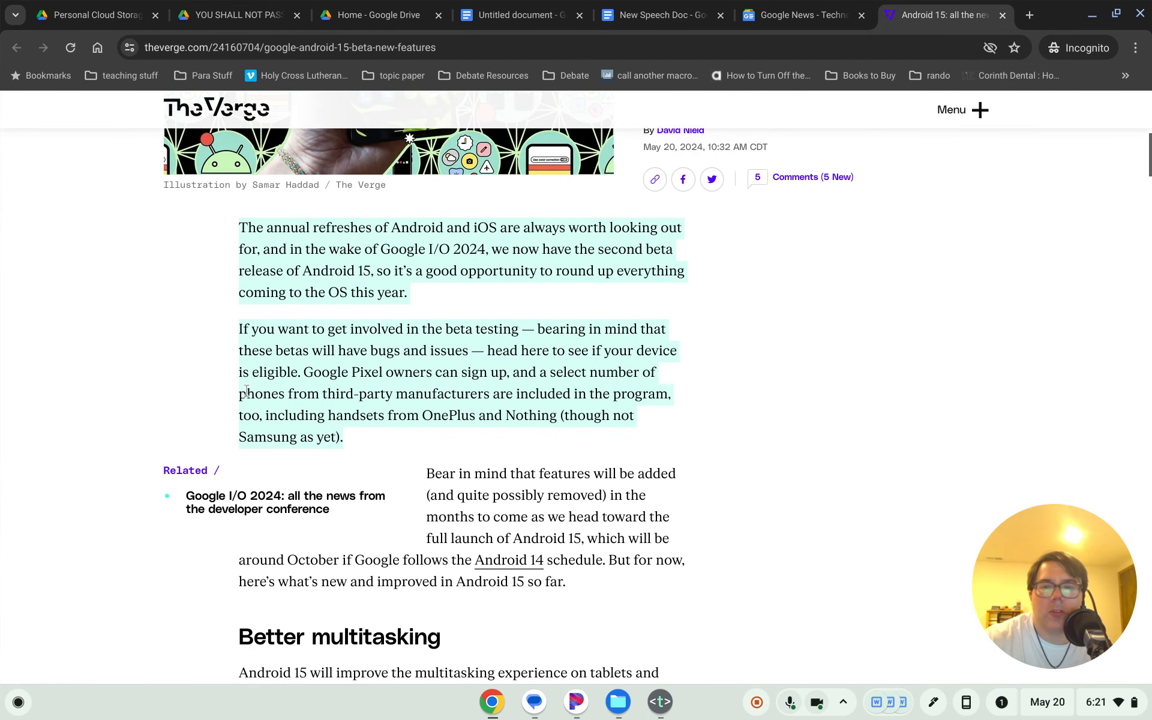
scroll(246, 391, down, 1)
click(285, 327)
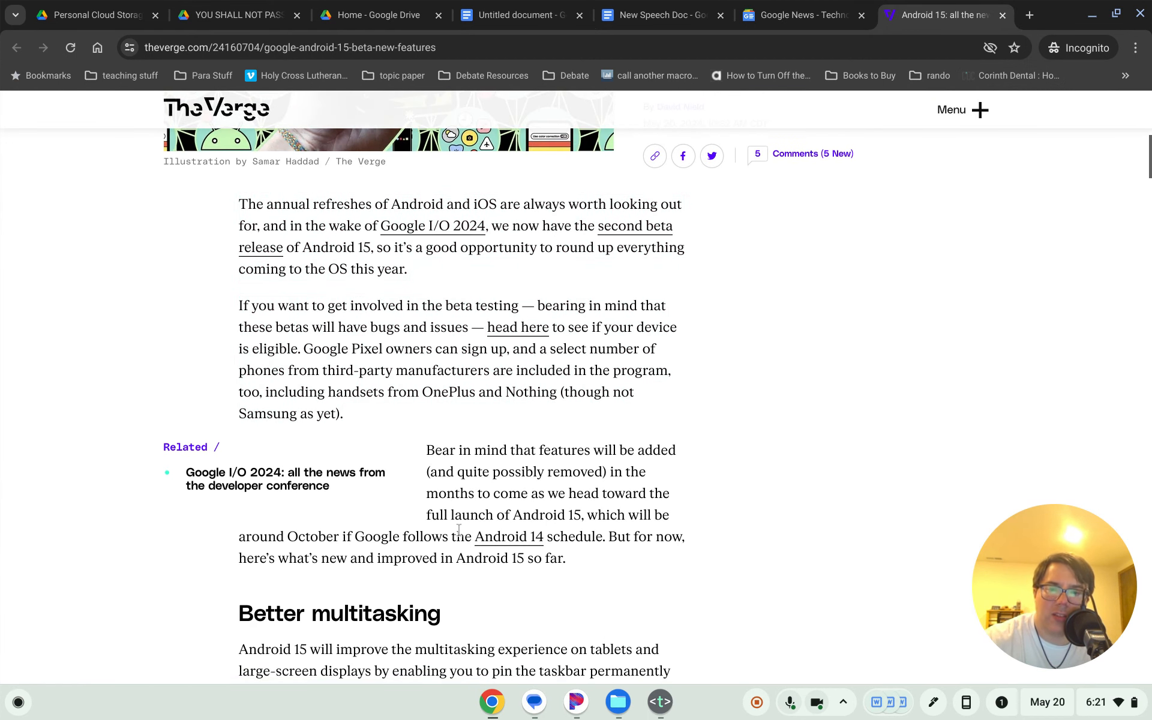
scroll(454, 517, down, 2)
scroll(433, 406, down, 1)
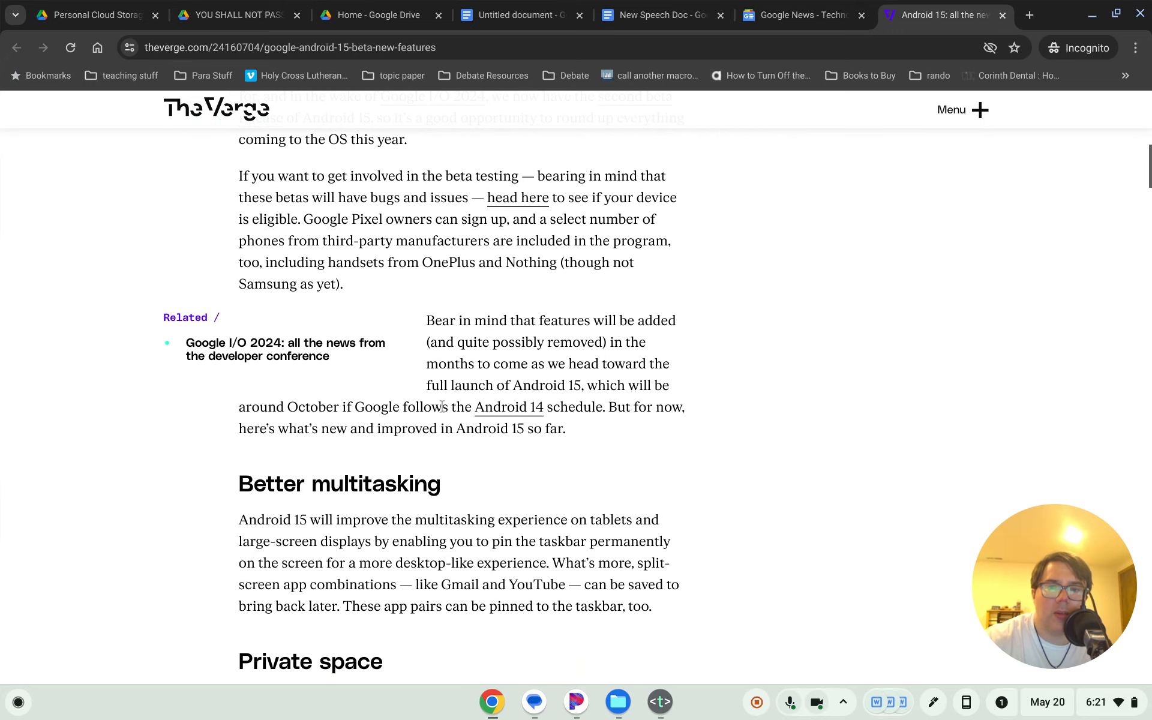
scroll(474, 471, up, 3)
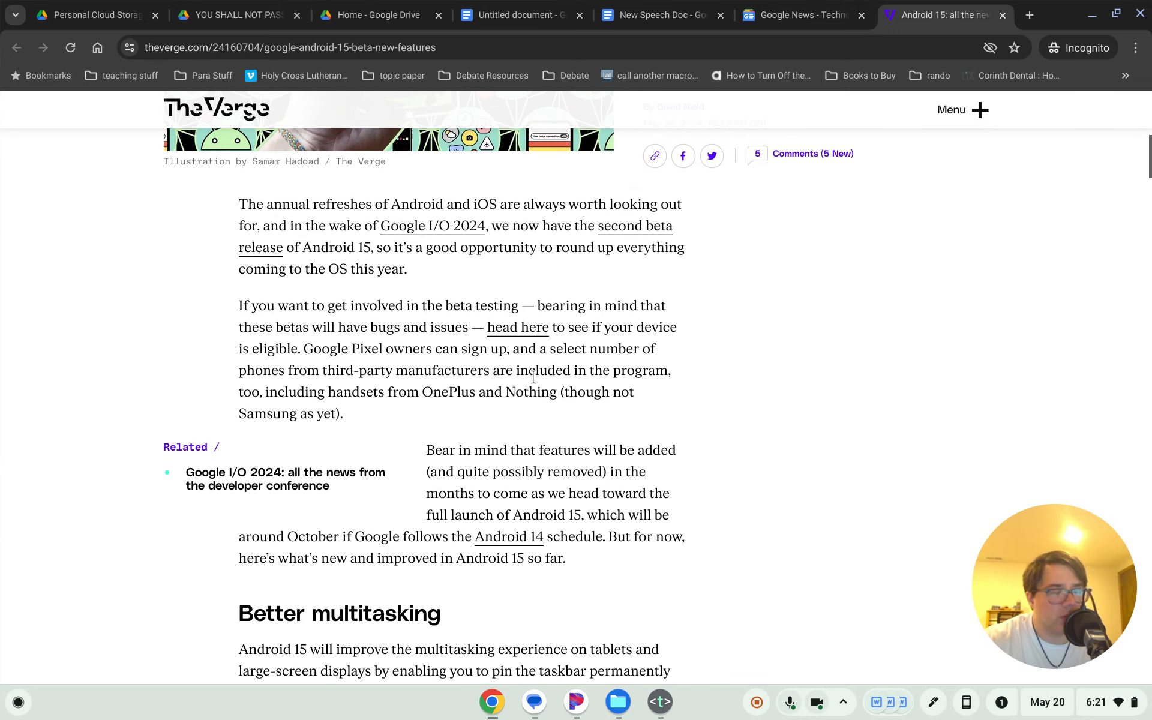
drag(241, 204, 410, 580)
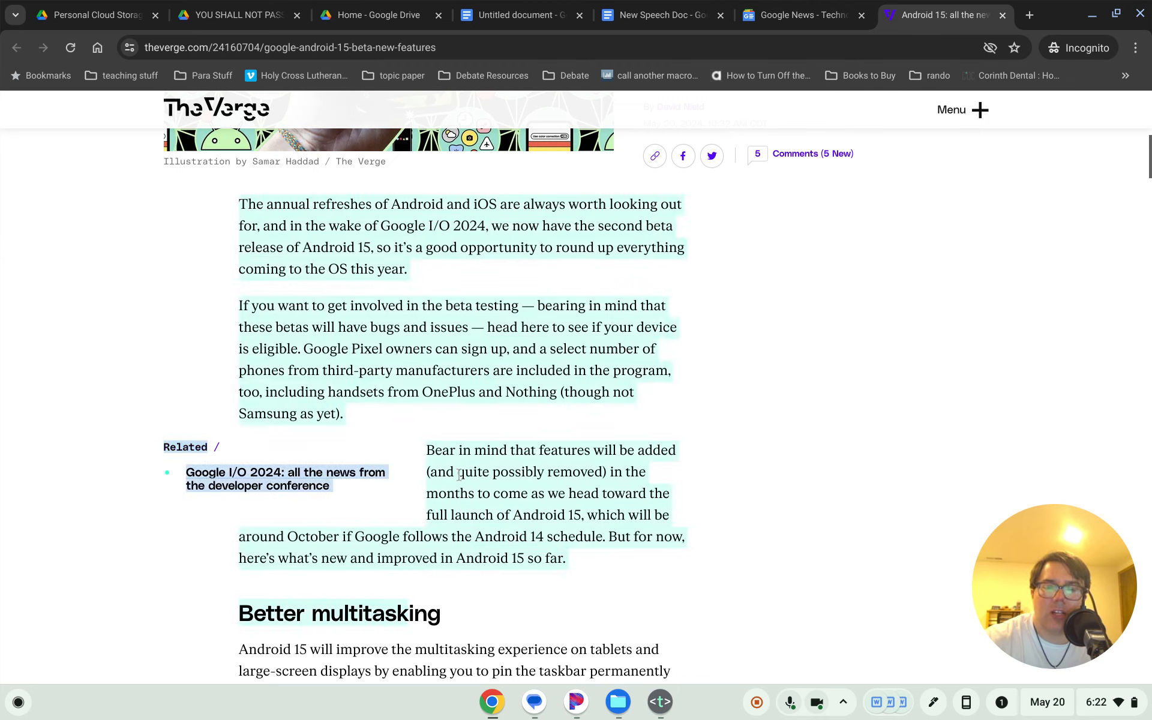
drag(161, 449, 193, 444)
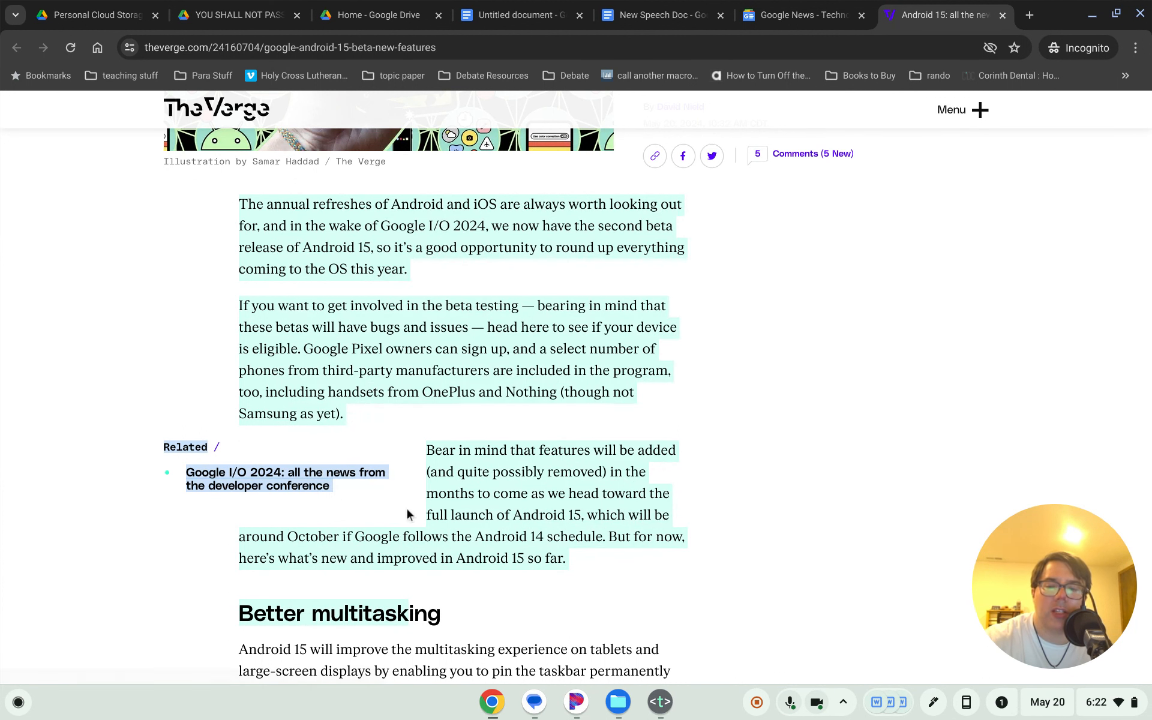
click(267, 459)
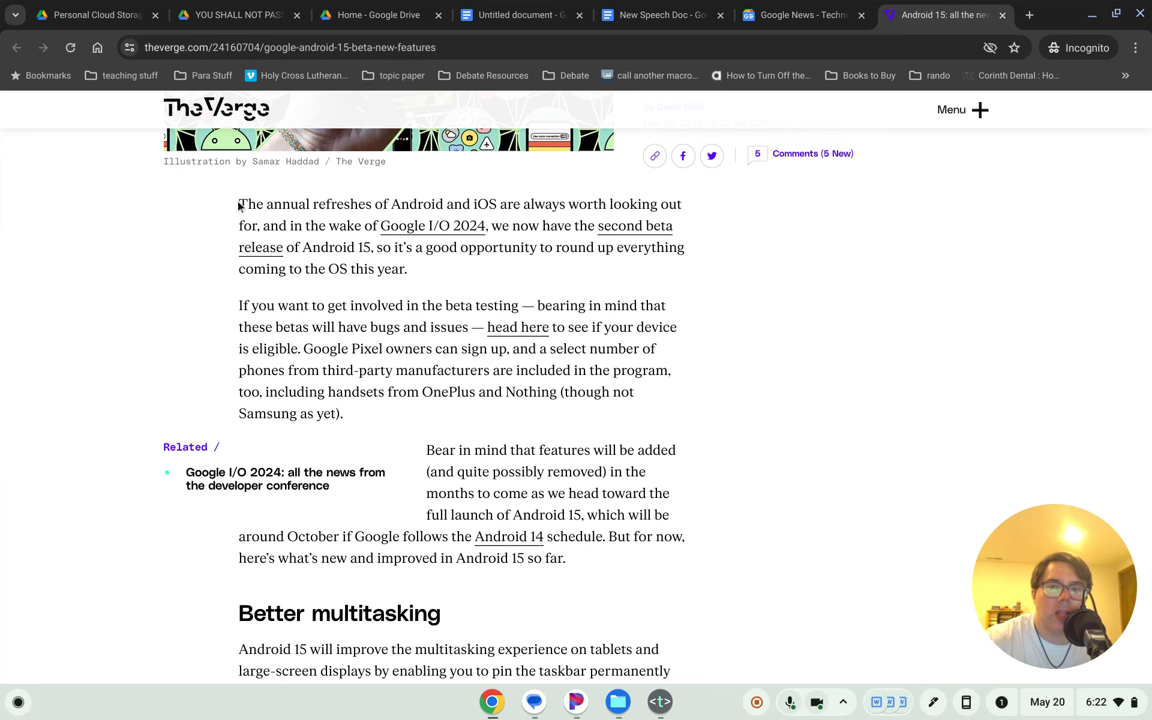
- Copy the text from 'Bear in mind' through the Better multitasking section
drag(239, 205, 354, 413)
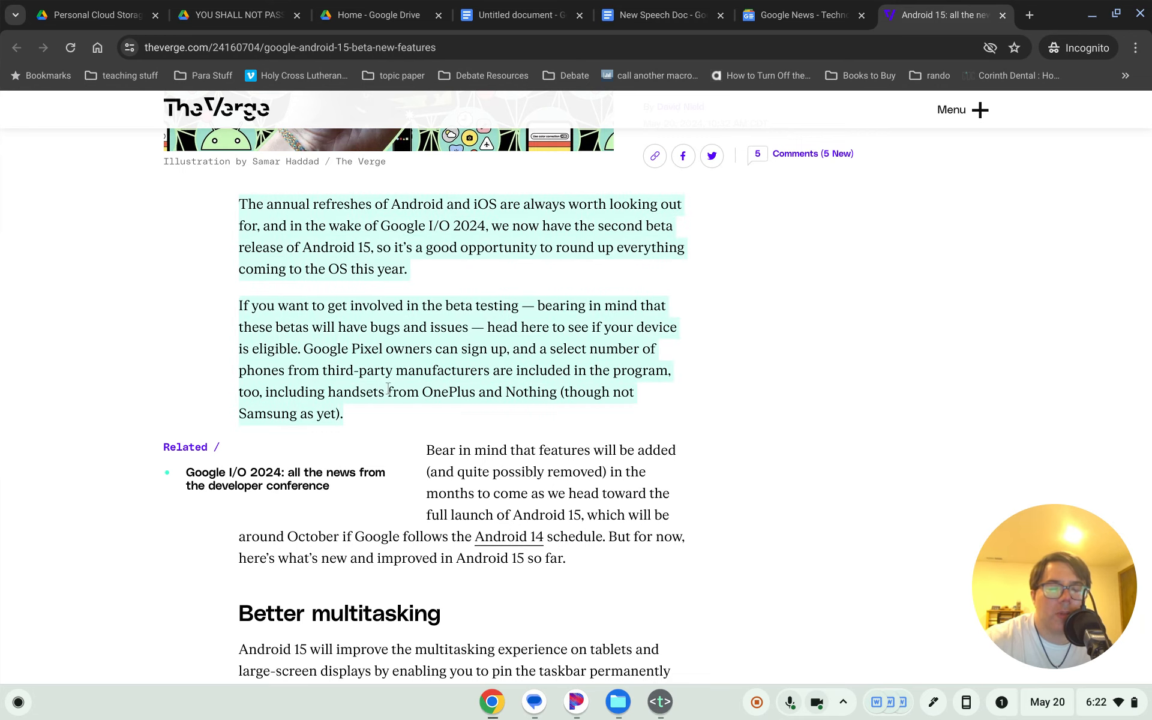
scroll(388, 389, down, 3)
click(456, 265)
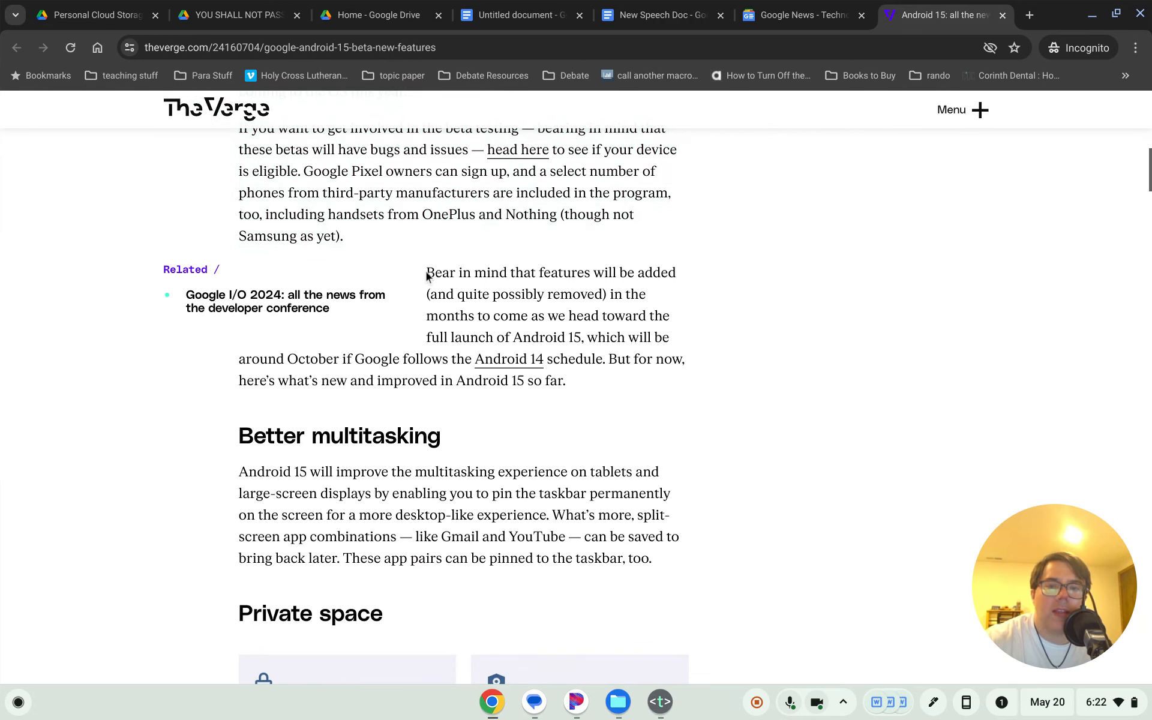
drag(428, 272, 651, 555)
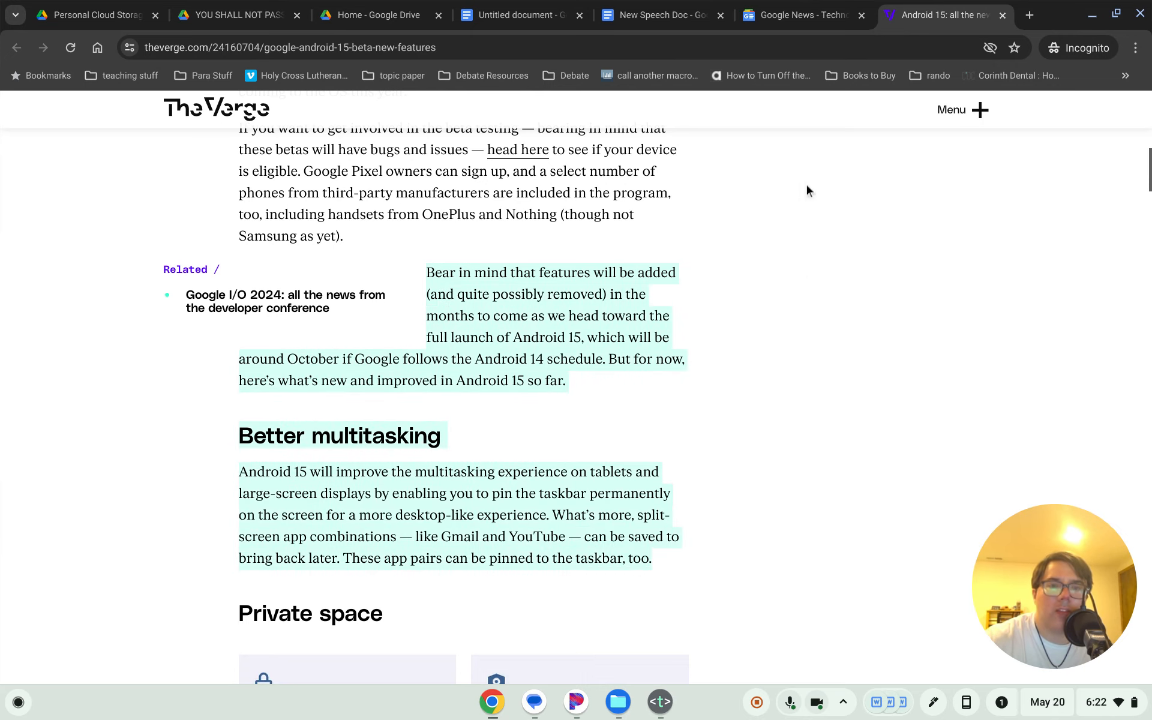
click(535, 12)
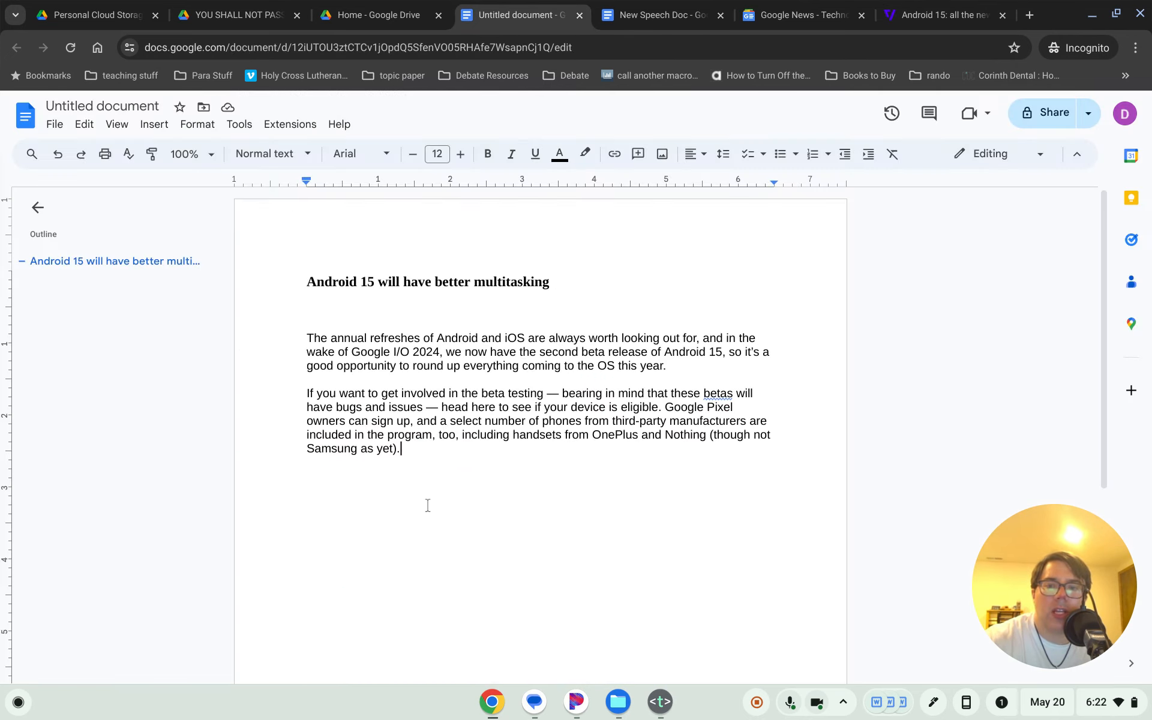
- Paste the new article text on a fresh line and underline the first paragraph's key sentence
key(Return)
key(ctrl+v)
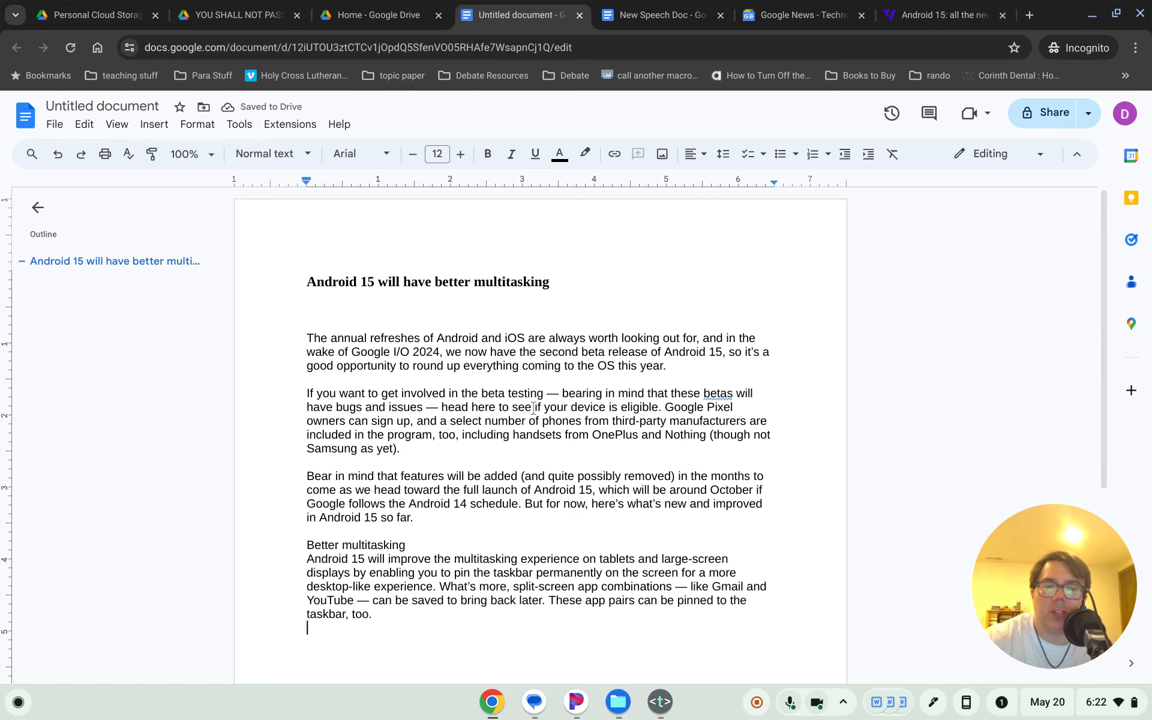
drag(449, 352, 665, 366)
key(ctrl+u)
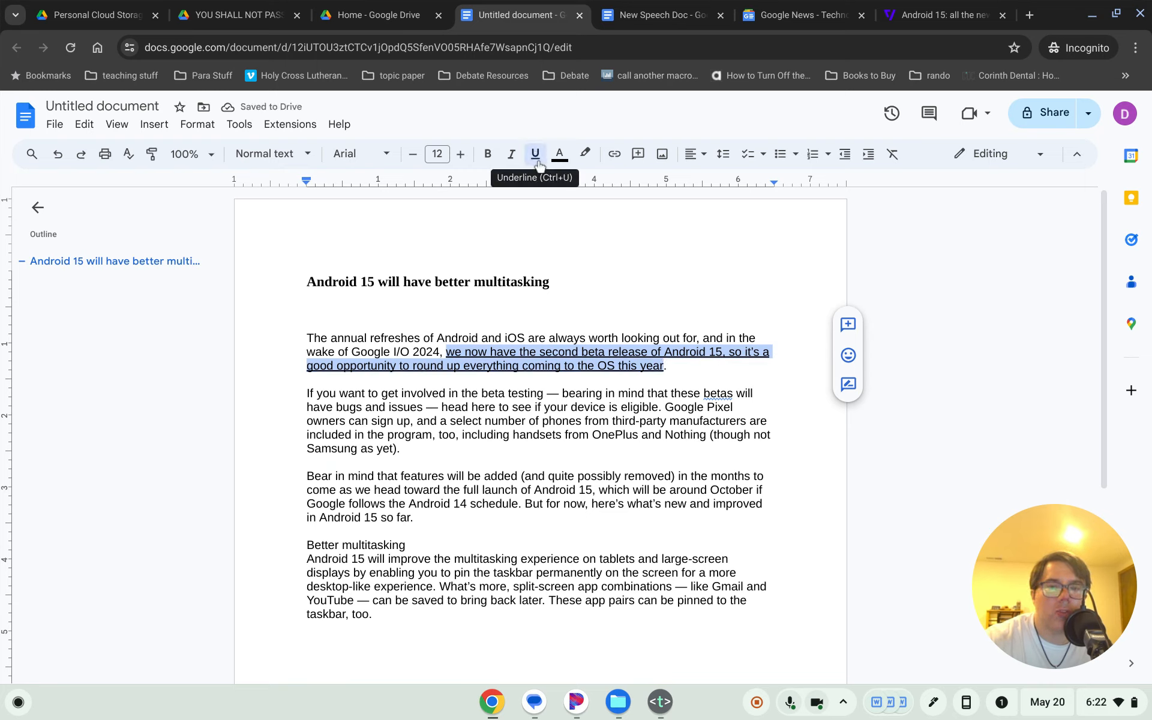
- Underline the opening words and taskbar and app-pair phrases of the multitasking paragraph
scroll(463, 475, down, 1)
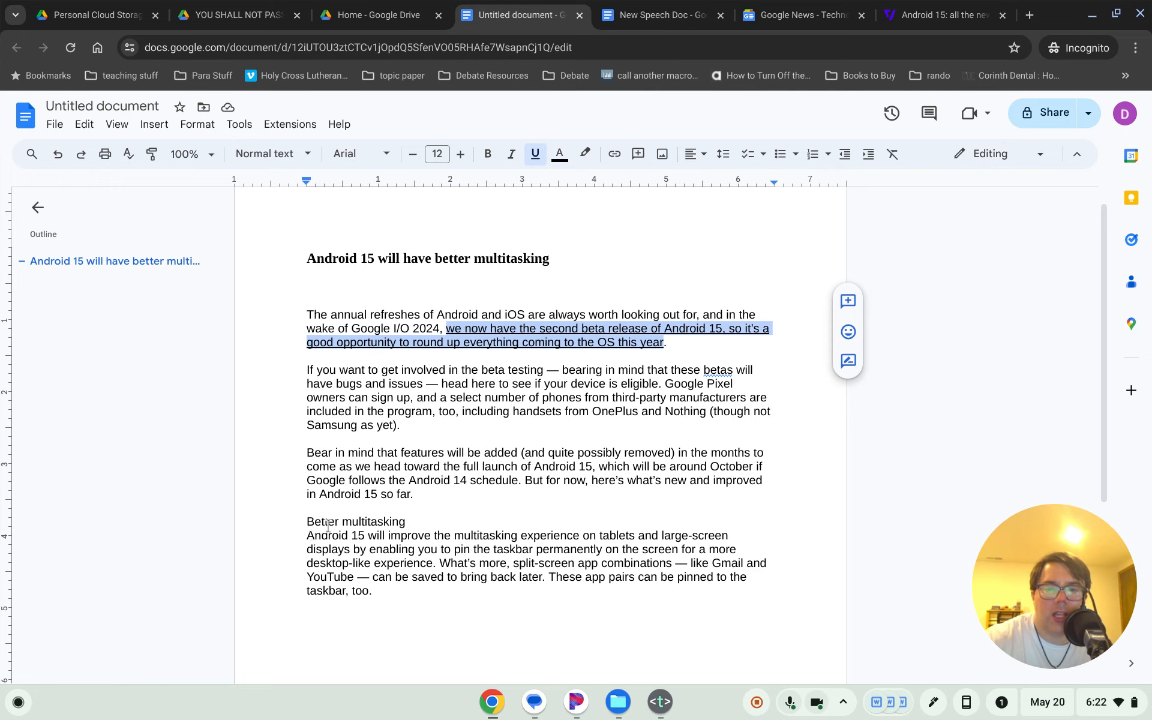
drag(304, 533, 519, 536)
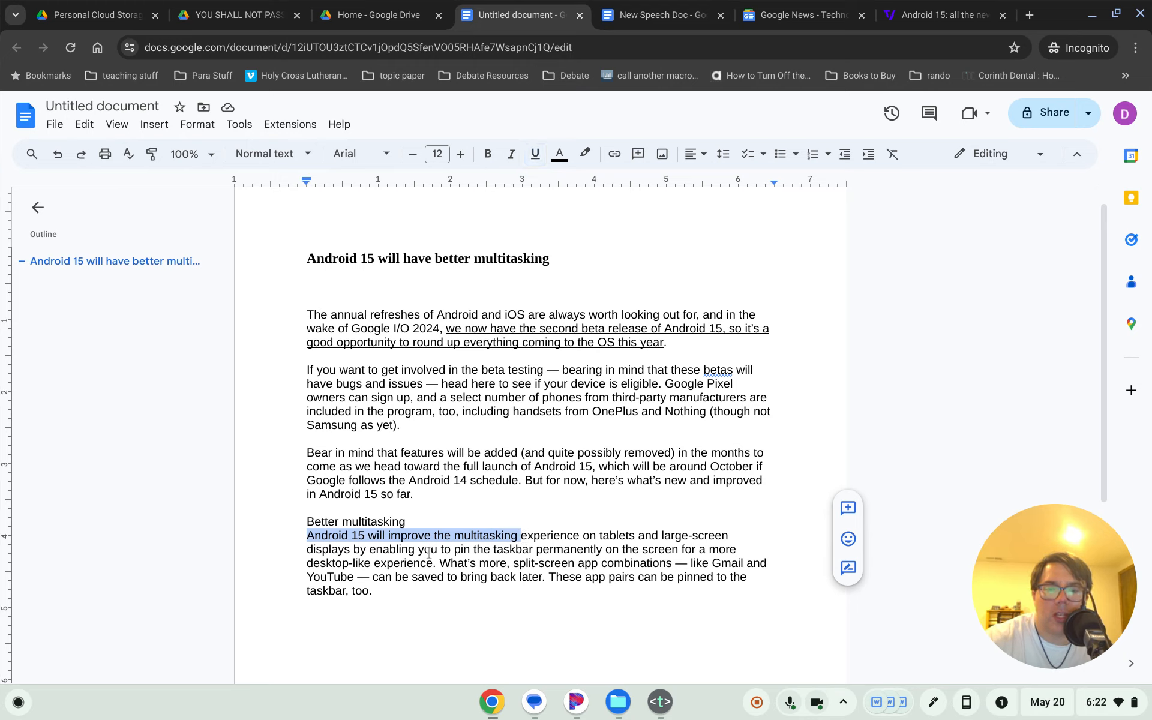
drag(377, 547, 347, 579)
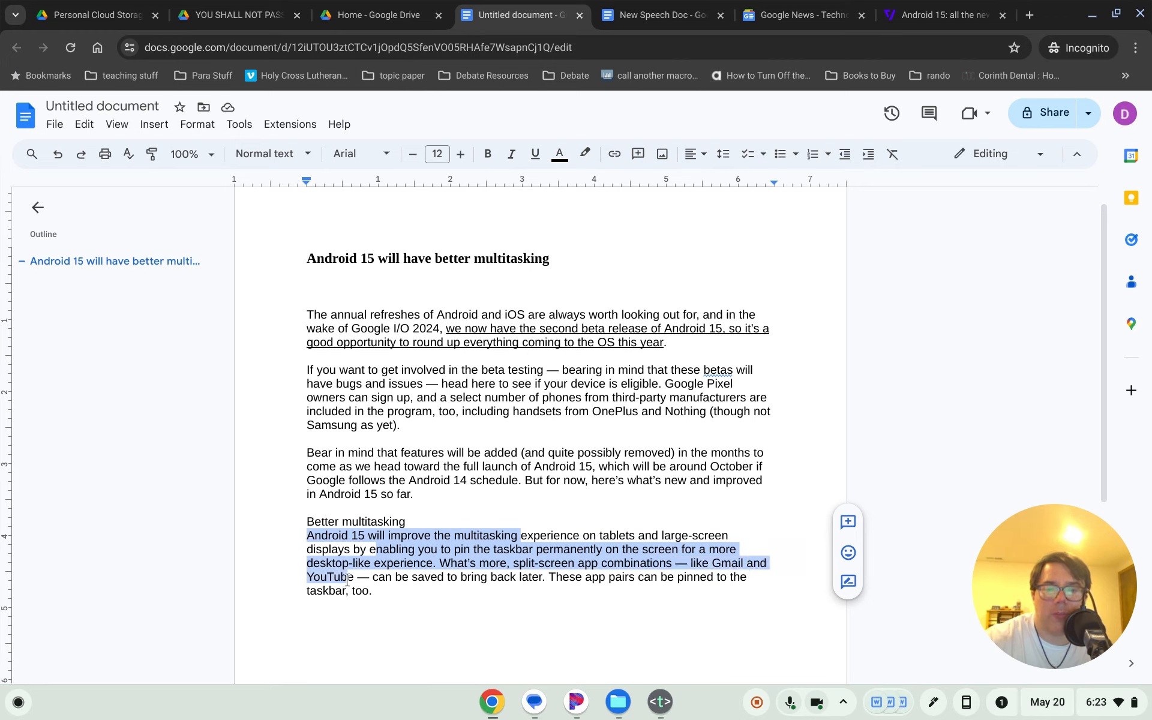
click(535, 153)
click(521, 480)
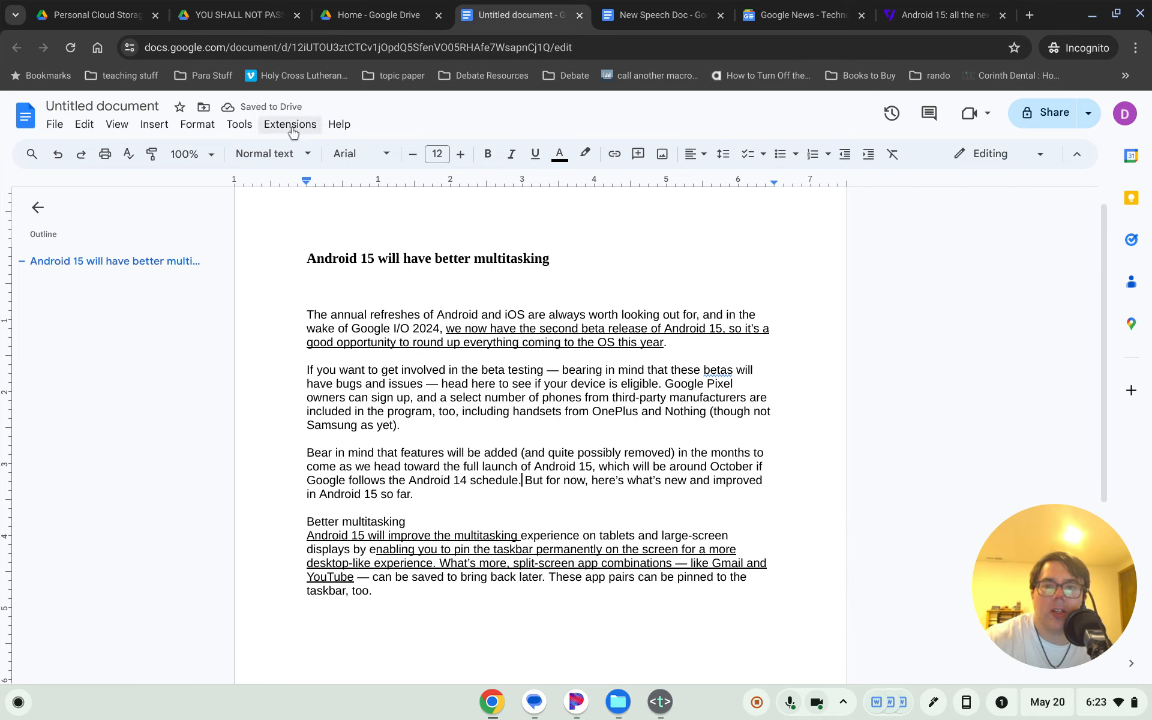
- Paste the article author's name as plain text on the line under the title, followed by a comma
click(340, 286)
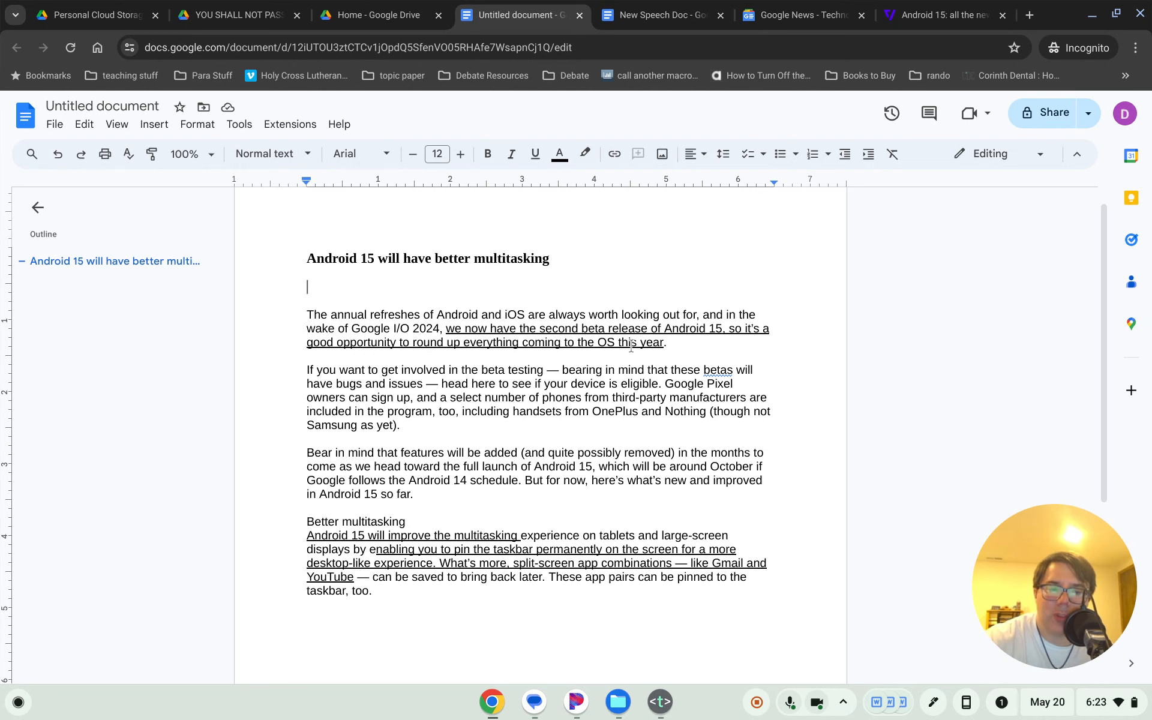
click(920, 20)
scroll(758, 399, up, 15)
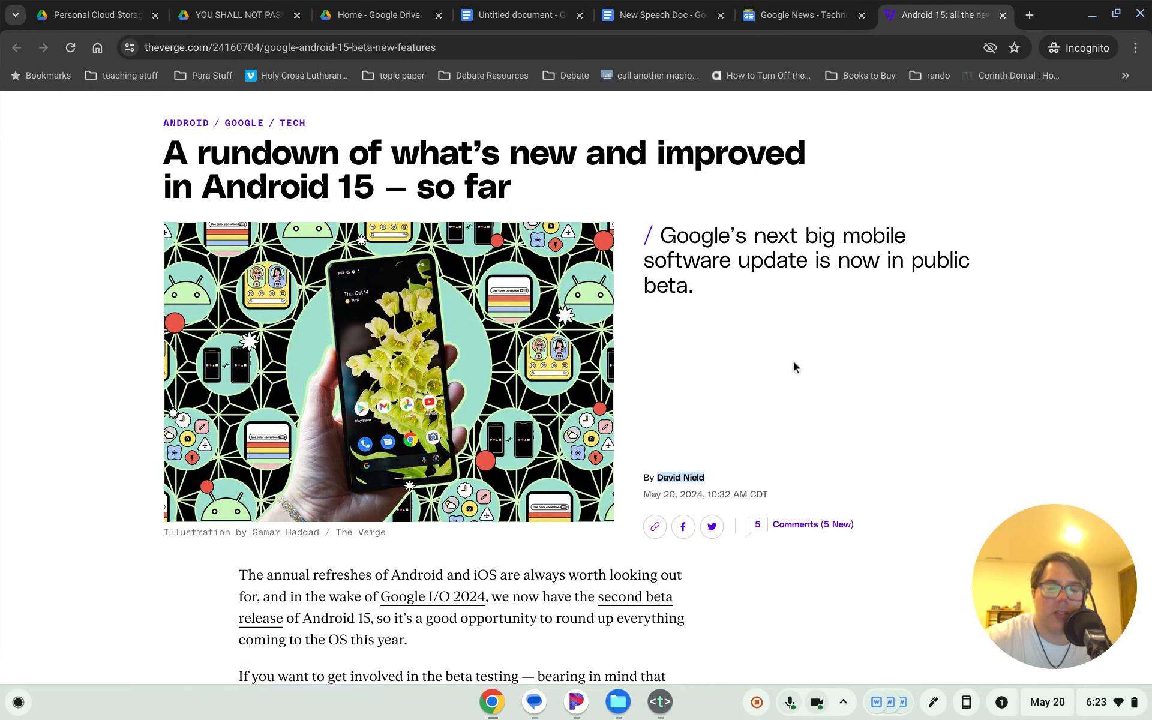
click(512, 15)
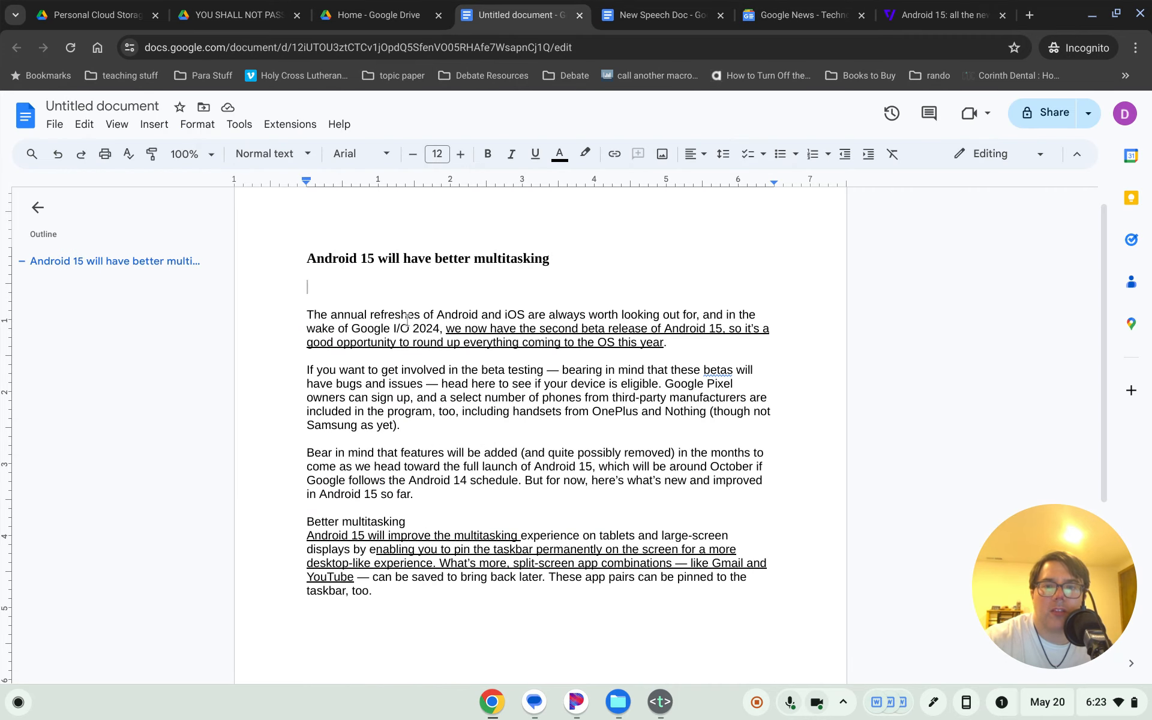
text(David Nield)
text(,)
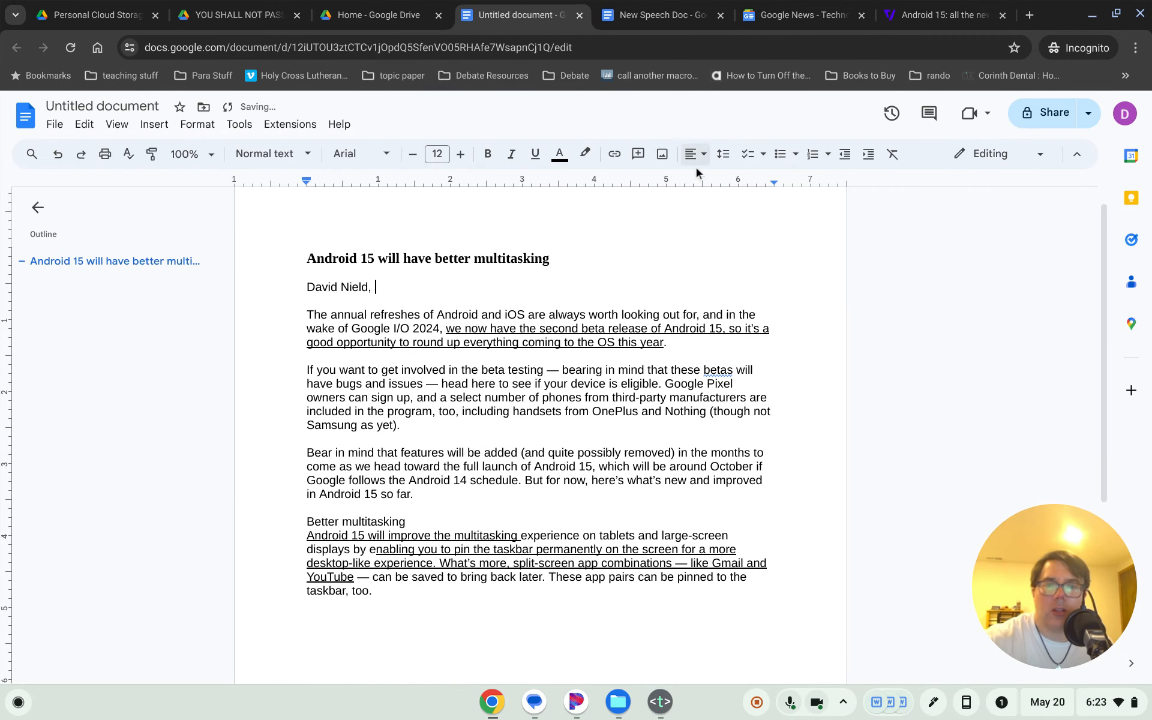
click(934, 7)
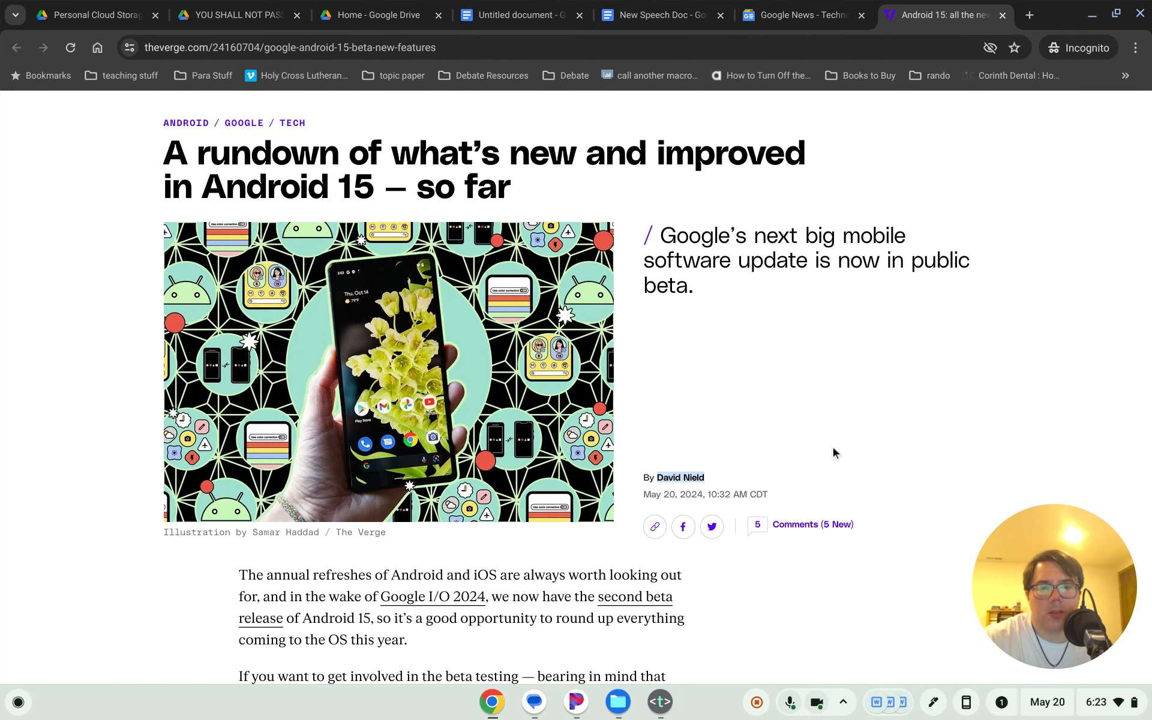
- Scroll the Verge article back to its top to show the byline and May 20, 2024 date
scroll(833, 447, down, 1)
scroll(834, 451, down, 5)
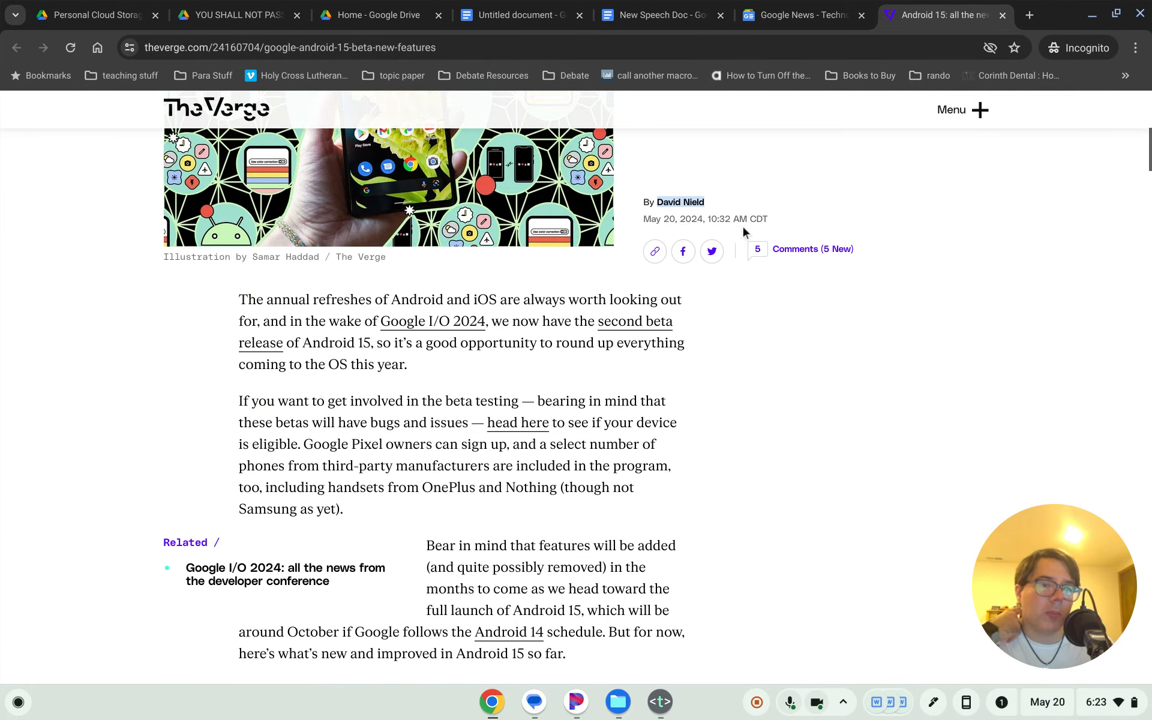
scroll(663, 450, down, 14)
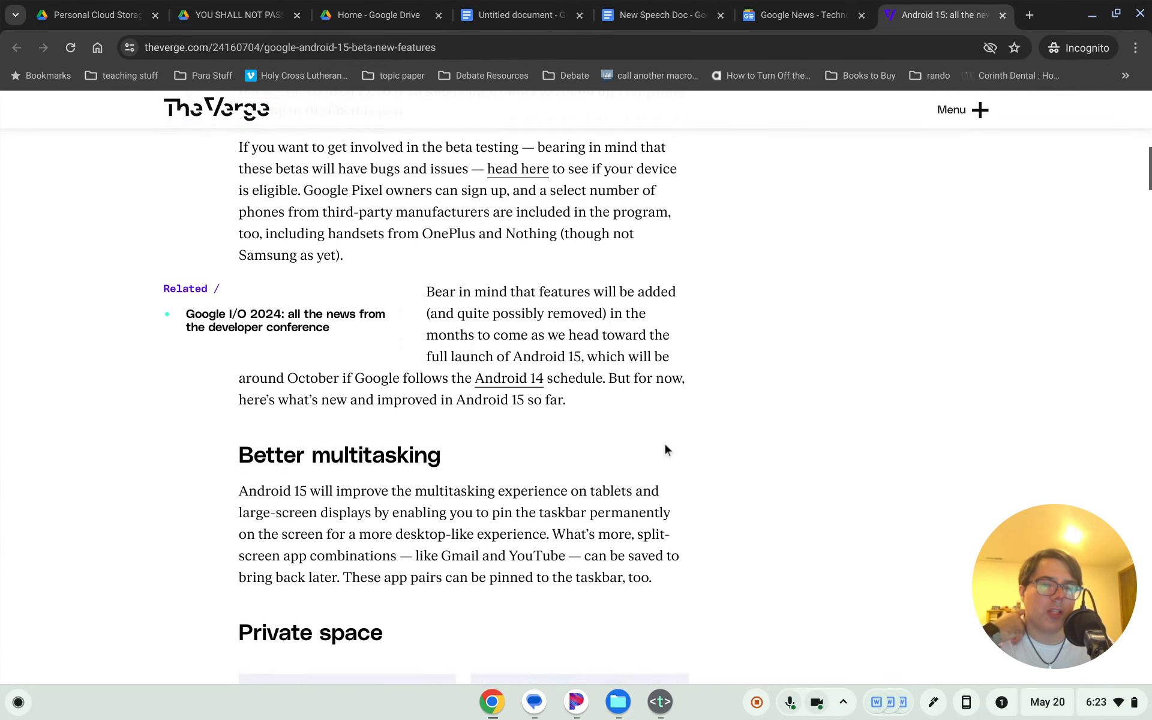
scroll(666, 443, down, 20)
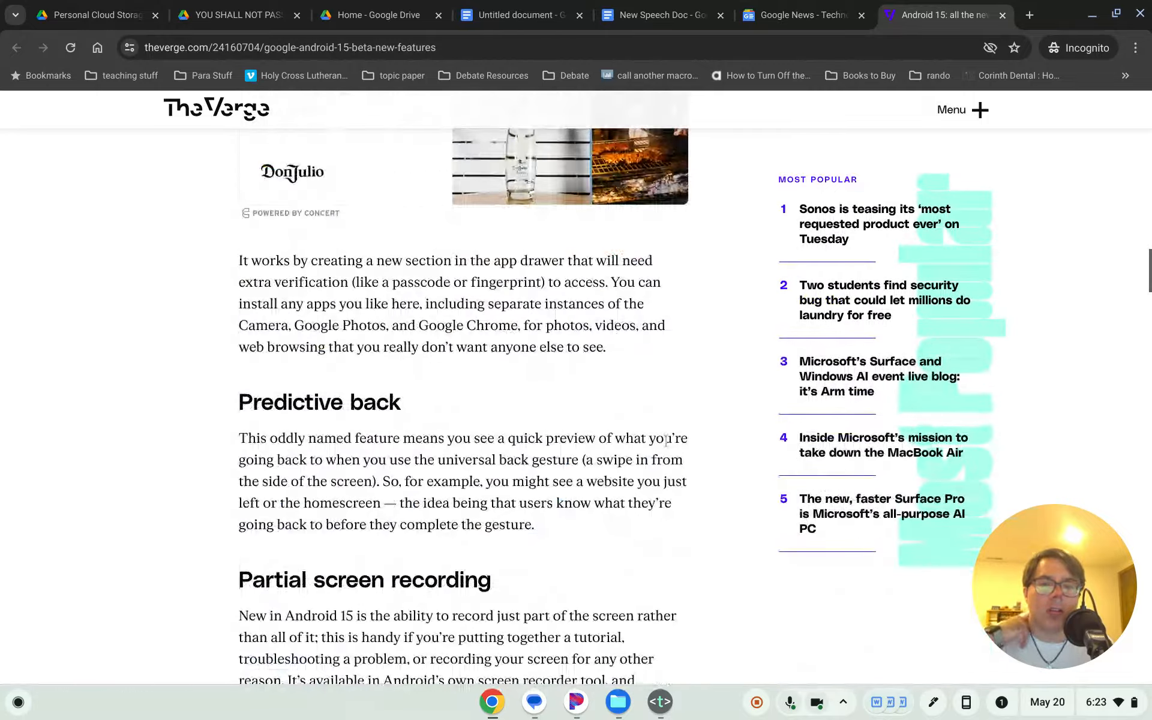
scroll(667, 442, down, 20)
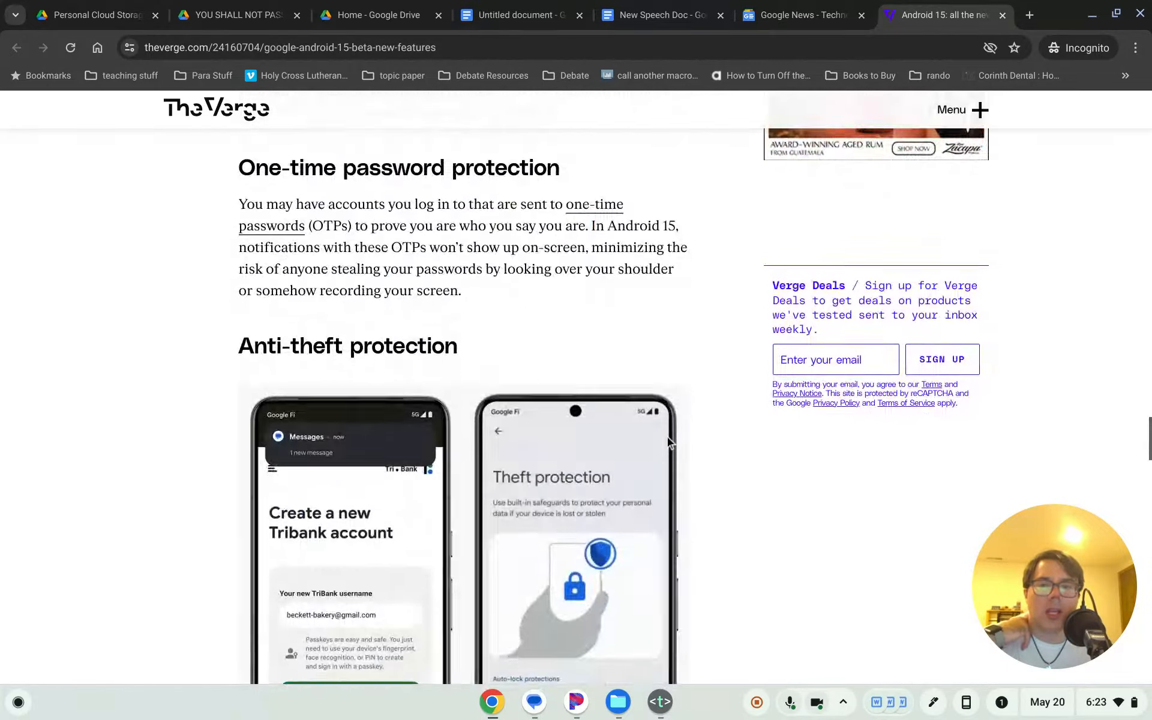
scroll(669, 442, down, 15)
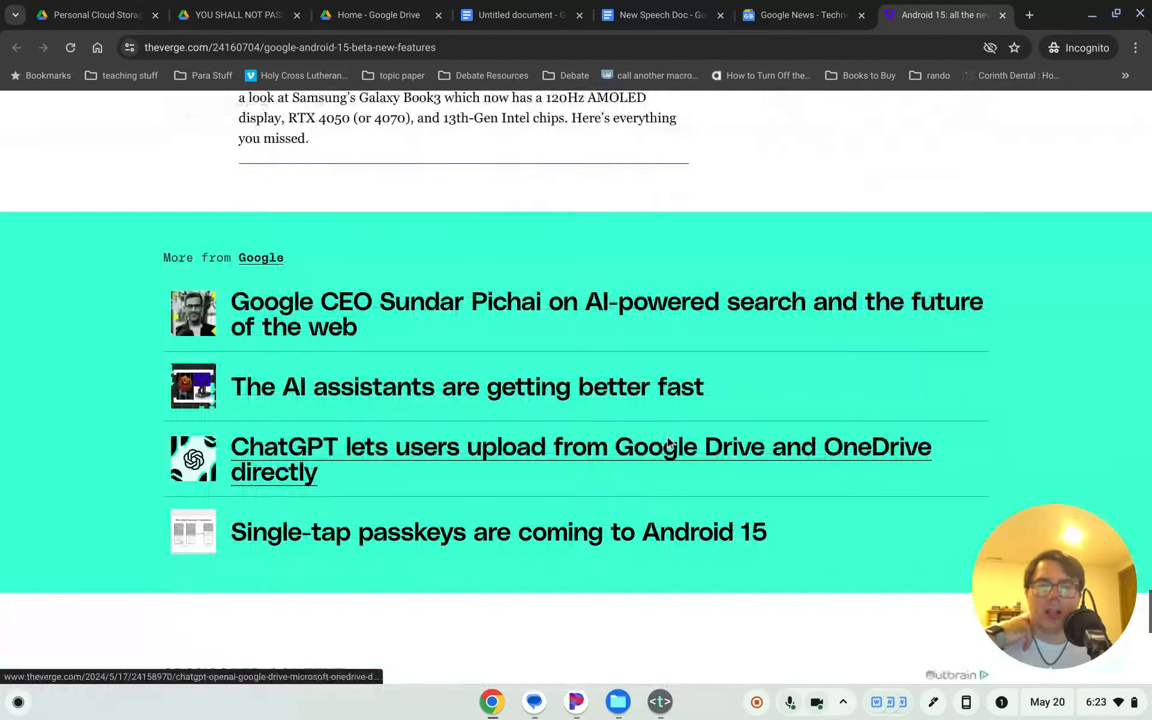
scroll(669, 442, up, 5)
scroll(668, 442, down, 13)
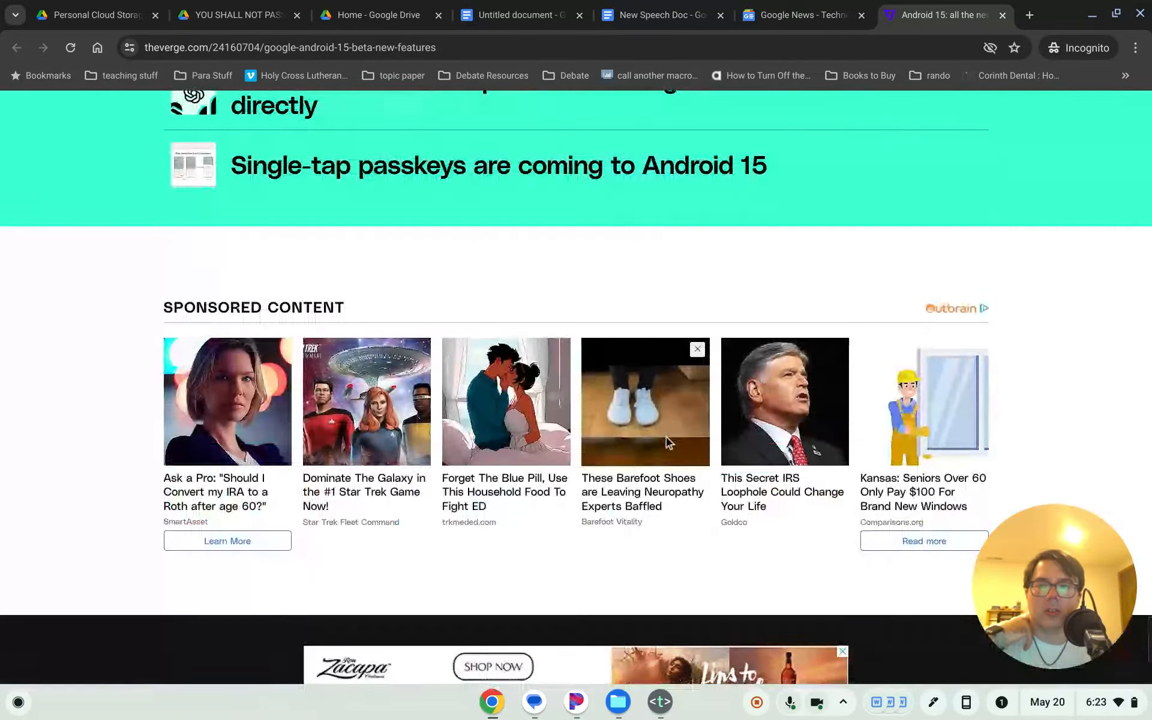
scroll(668, 442, down, 5)
scroll(670, 441, up, 15)
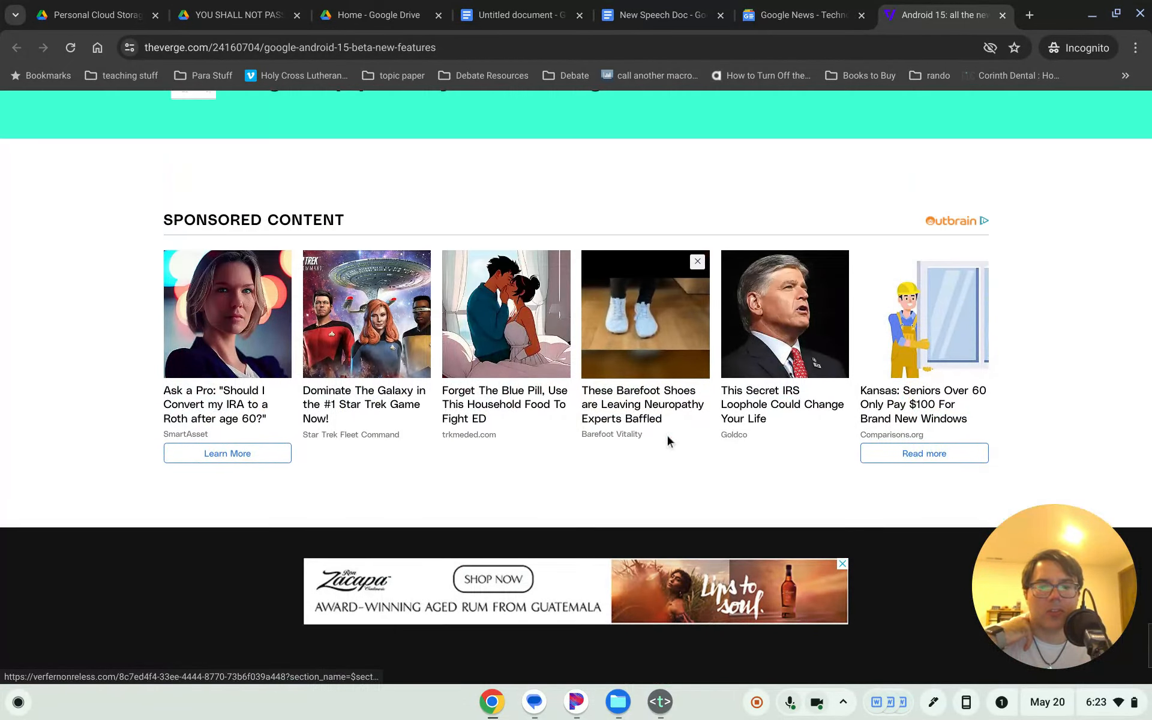
scroll(476, 288, up, 7)
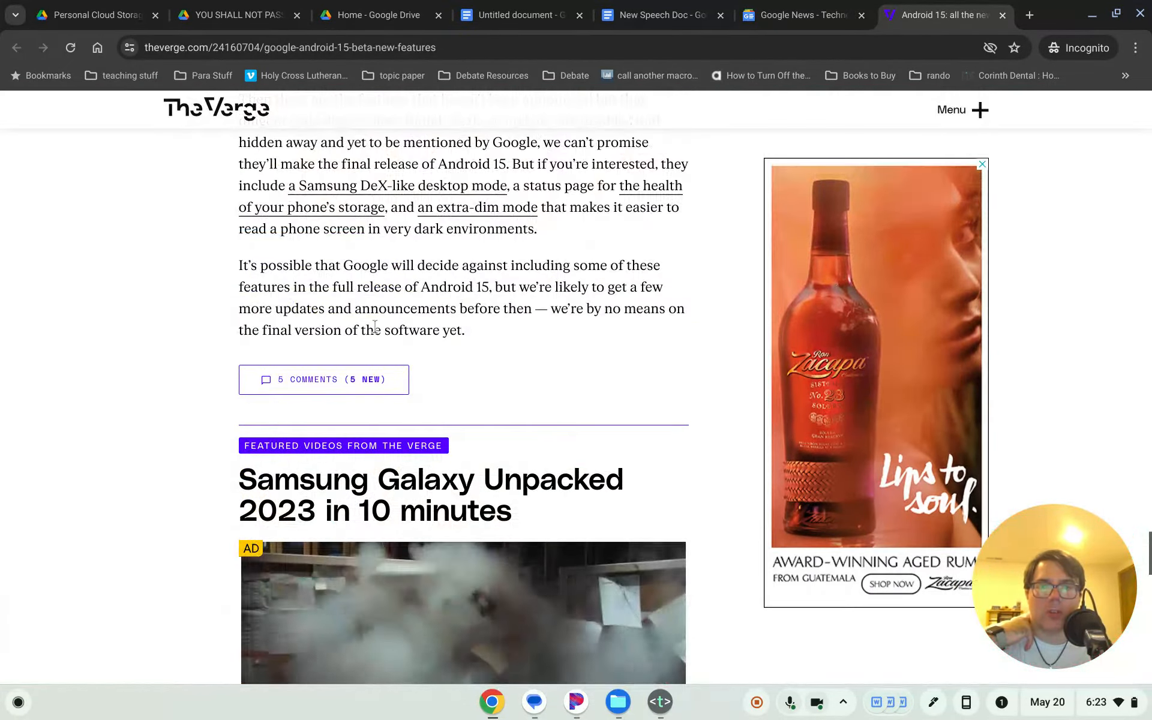
scroll(454, 306, up, 1)
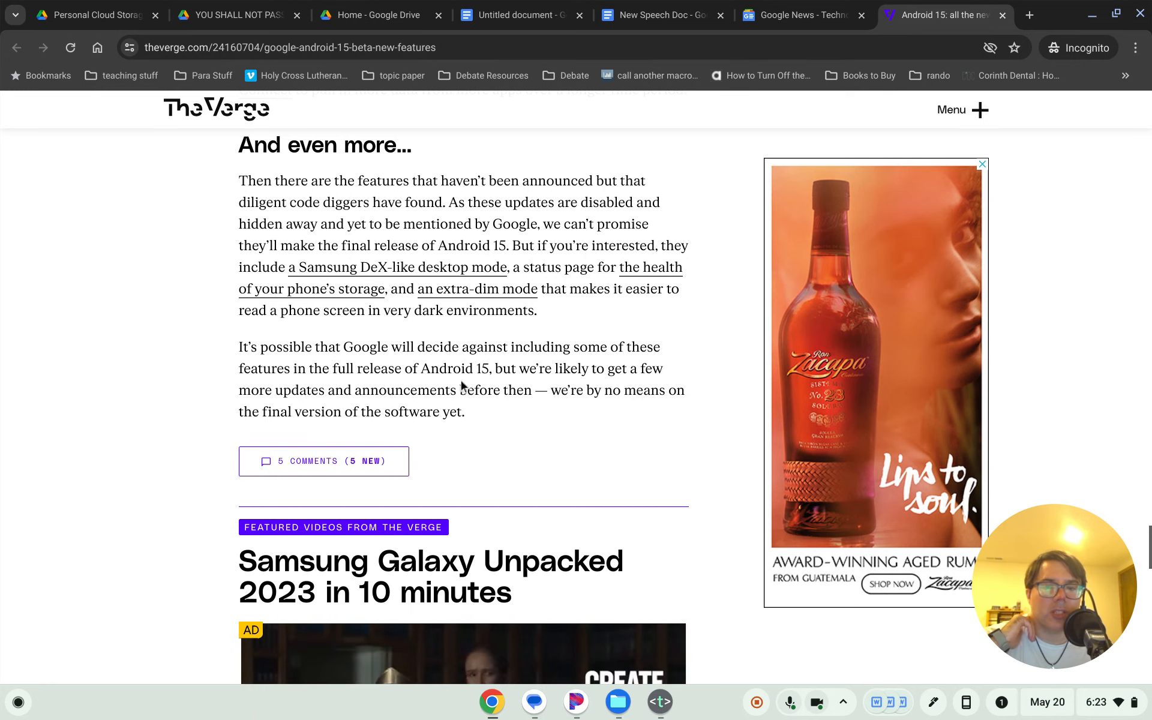
scroll(480, 457, down, 10)
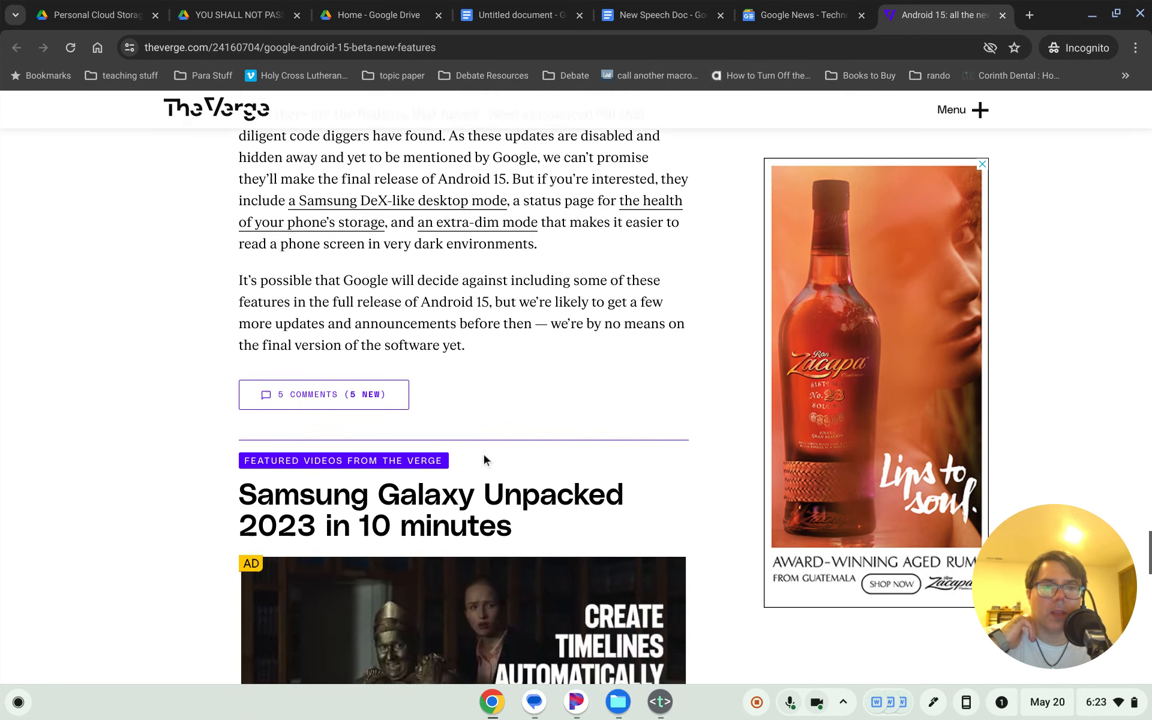
scroll(485, 453, up, 15)
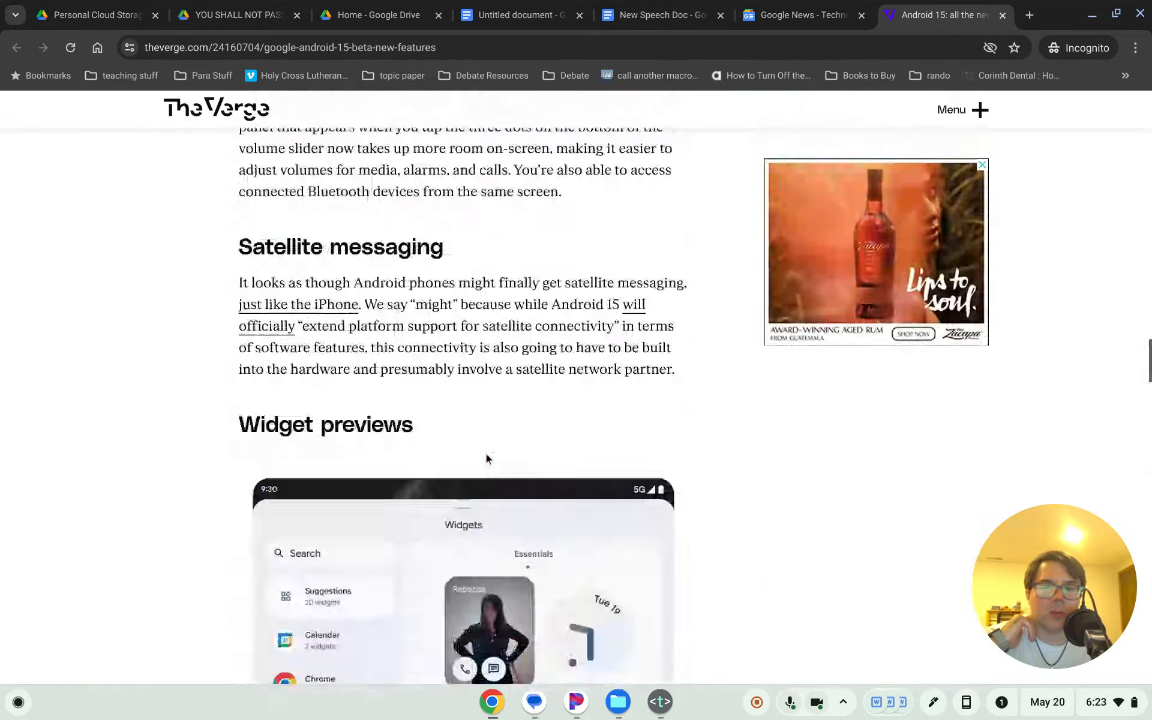
scroll(486, 456, up, 15)
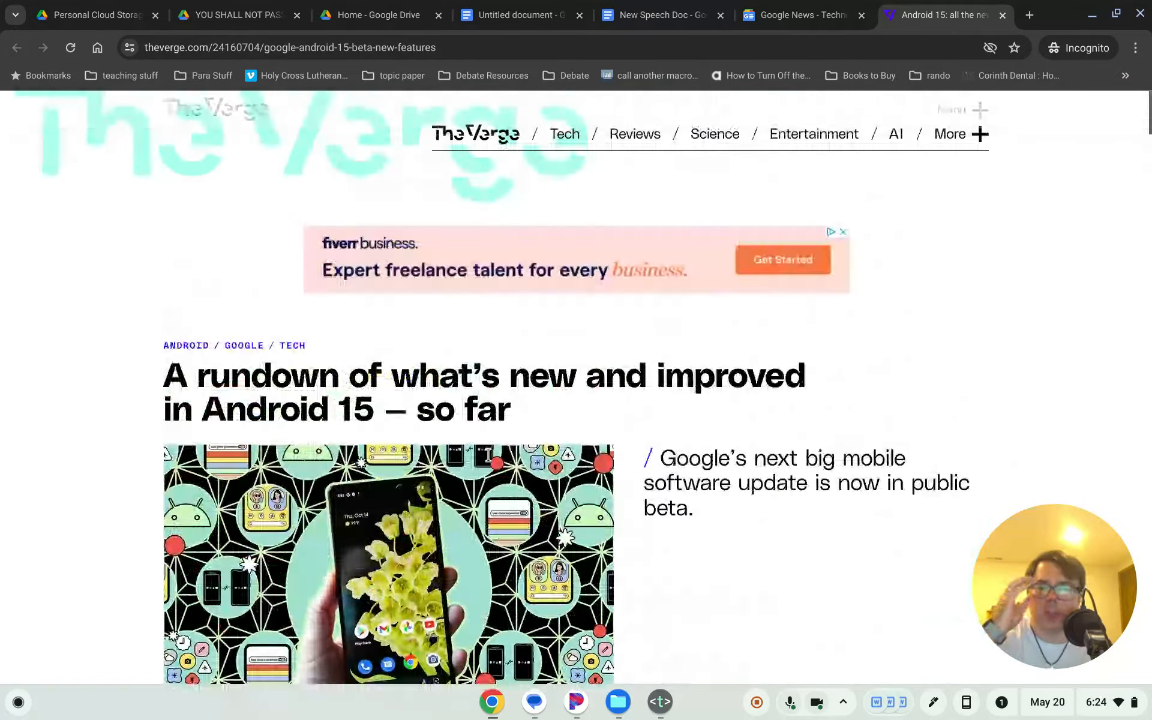
scroll(874, 490, down, 5)
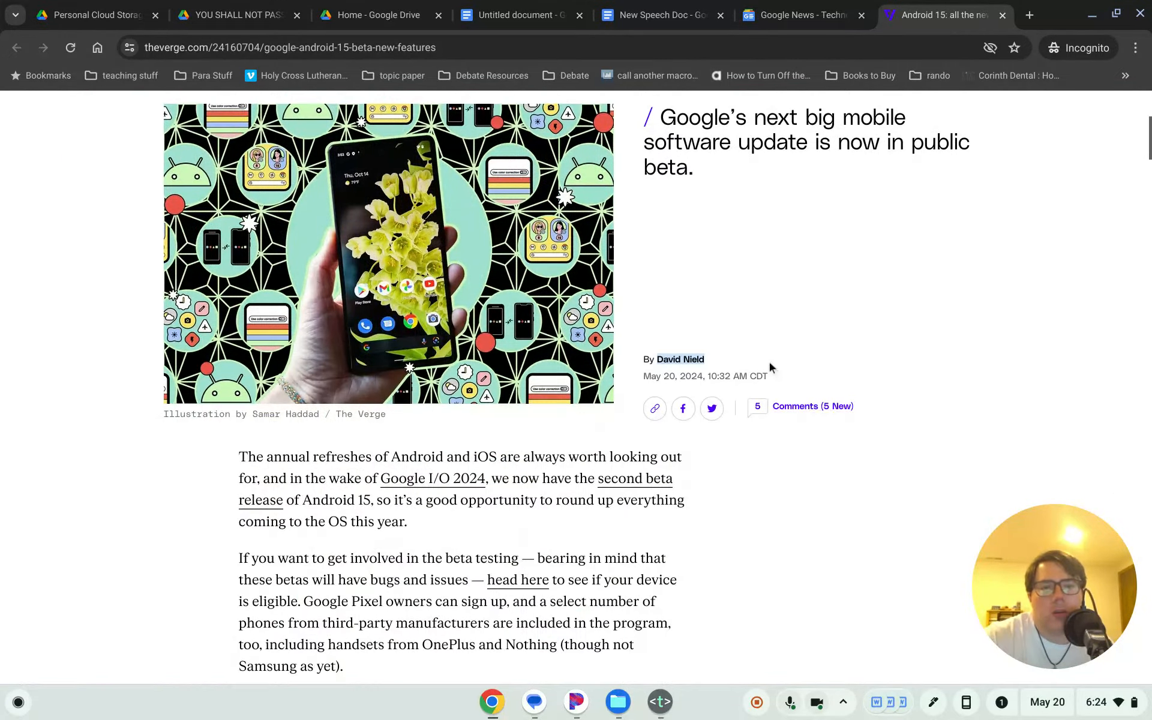
- Open the author's profile page in a new tab, look through it, and close it
right_click(696, 360)
click(767, 293)
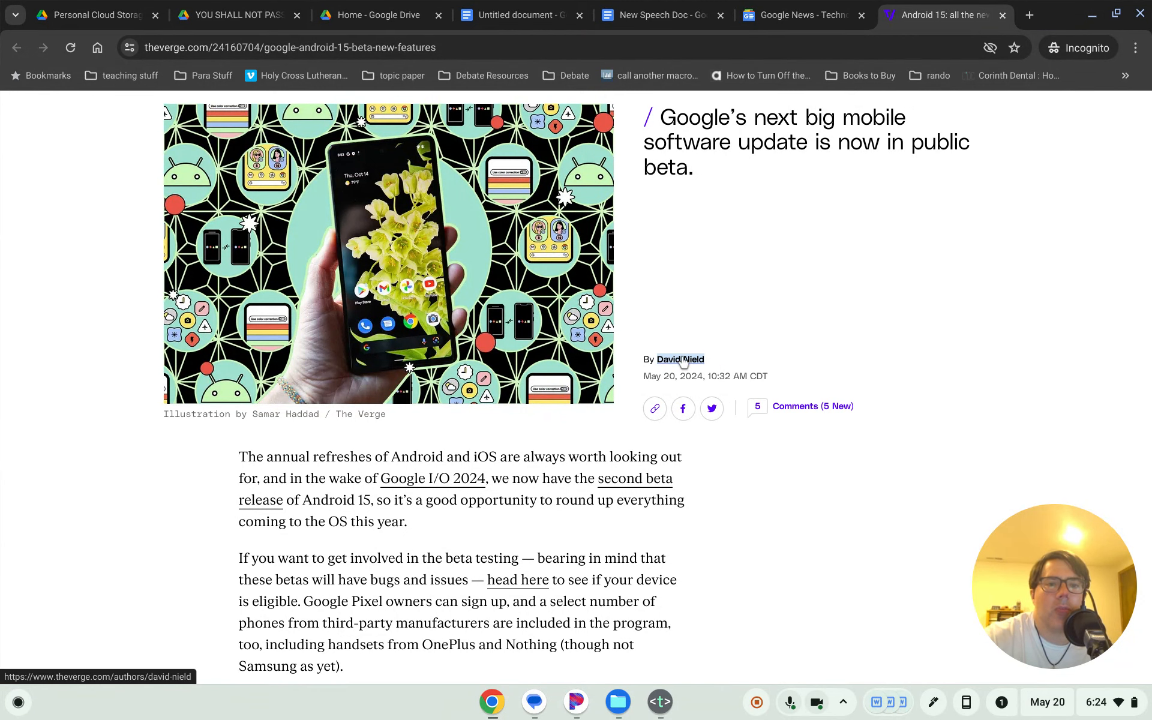
right_click(681, 359)
click(713, 374)
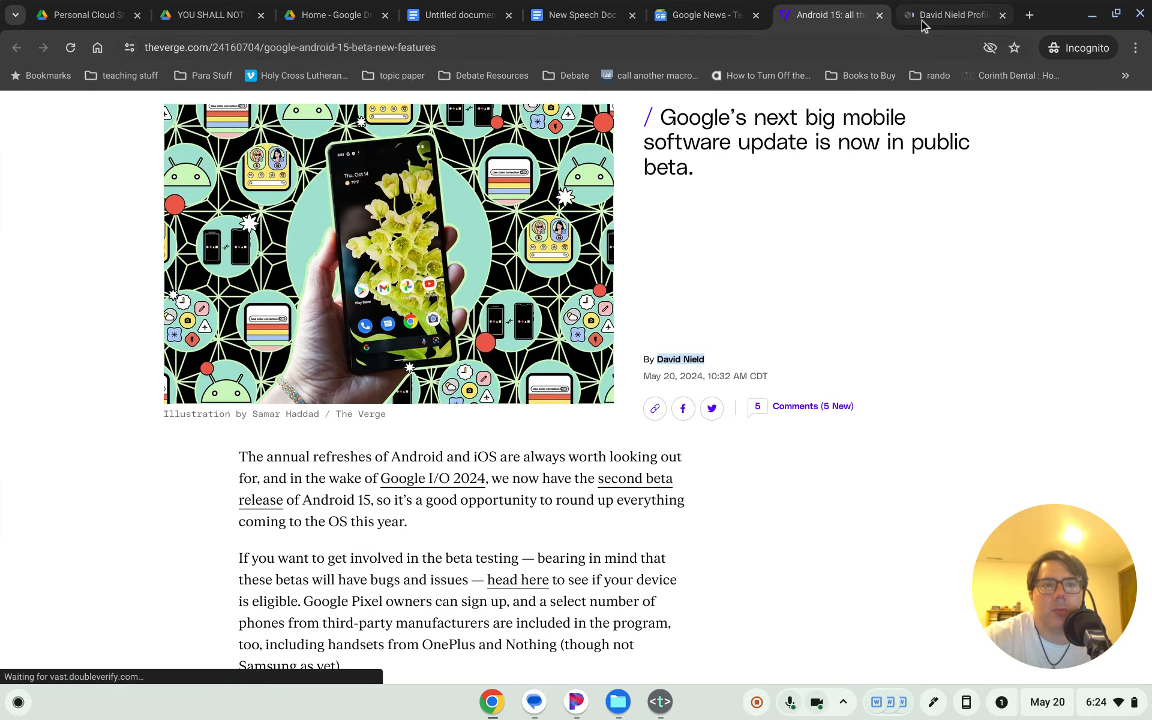
click(924, 17)
scroll(540, 510, down, 2)
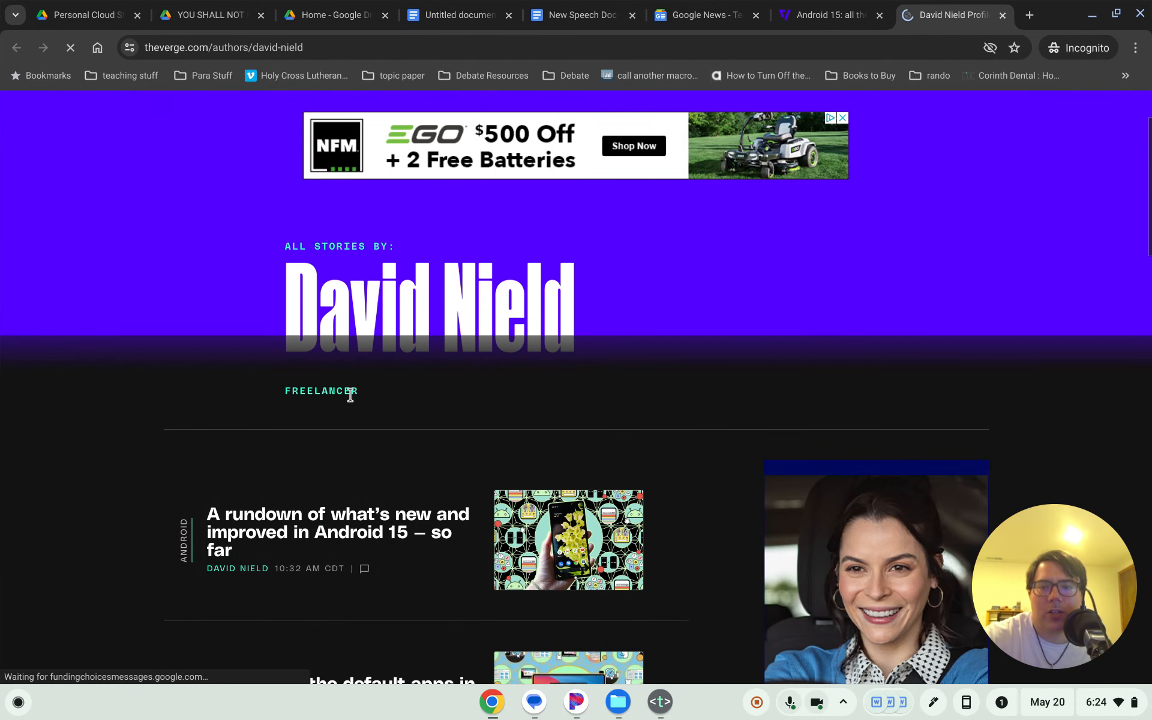
scroll(352, 391, down, 2)
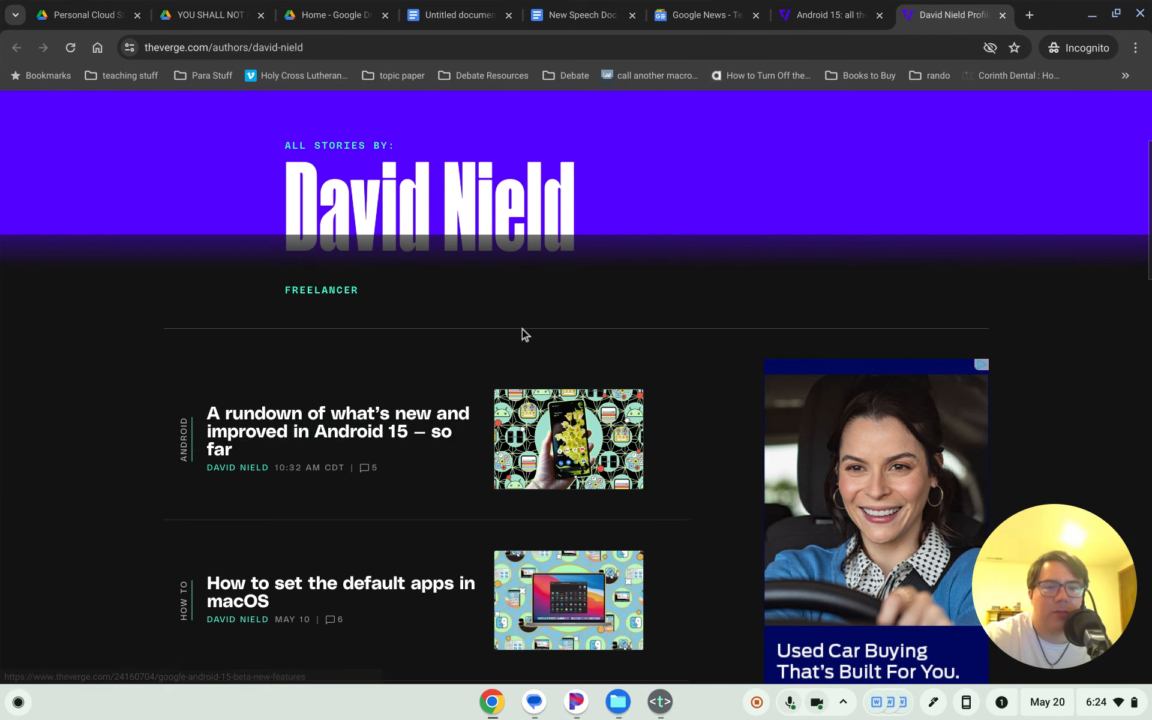
scroll(522, 330, down, 5)
scroll(522, 330, up, 10)
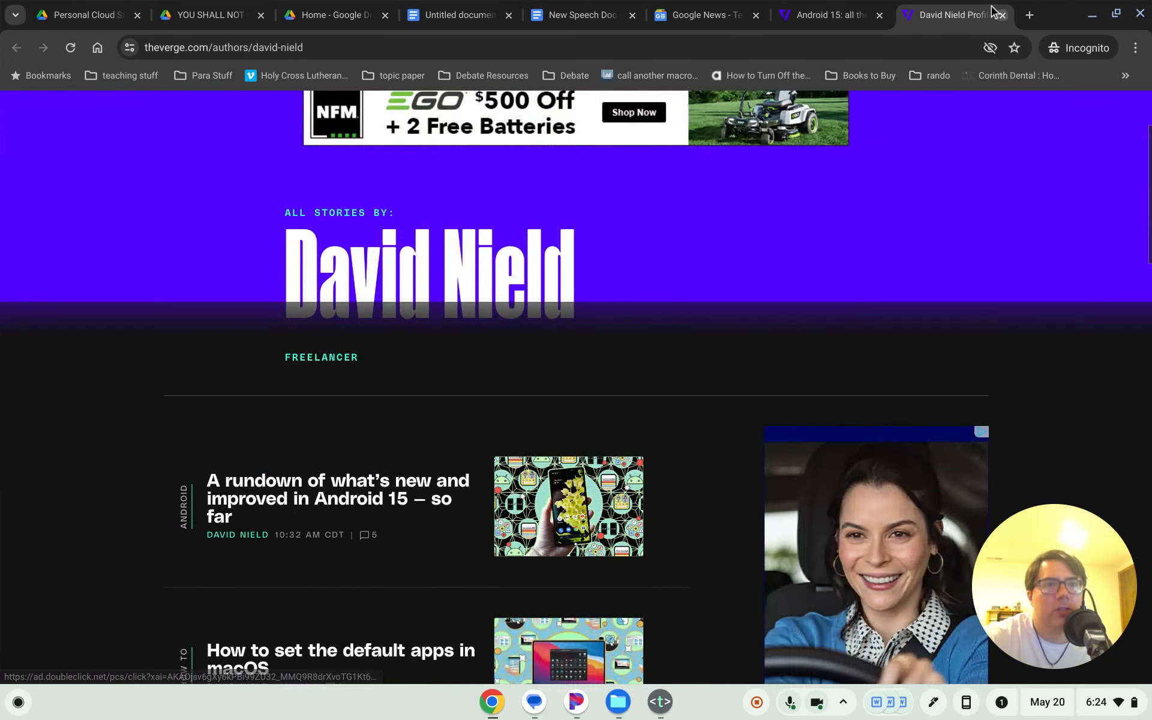
click(1002, 15)
- Delete the trailing comma after the author's name in the citation line
click(510, 15)
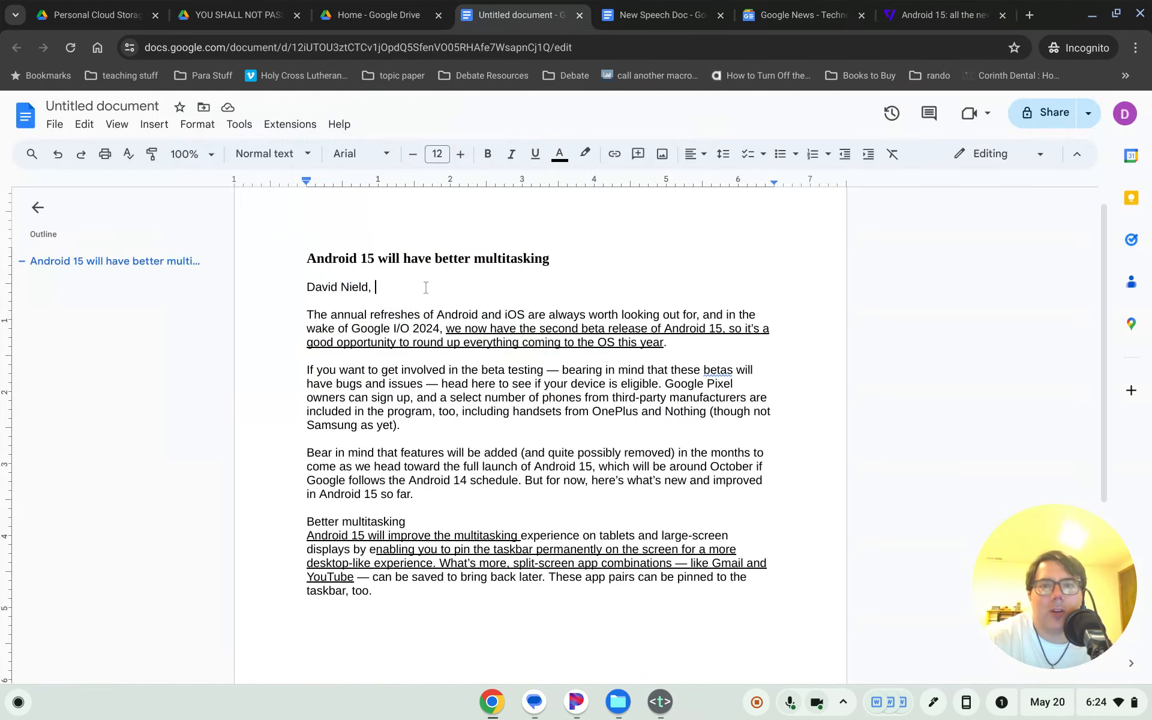
click(405, 290)
key(BackSpace)
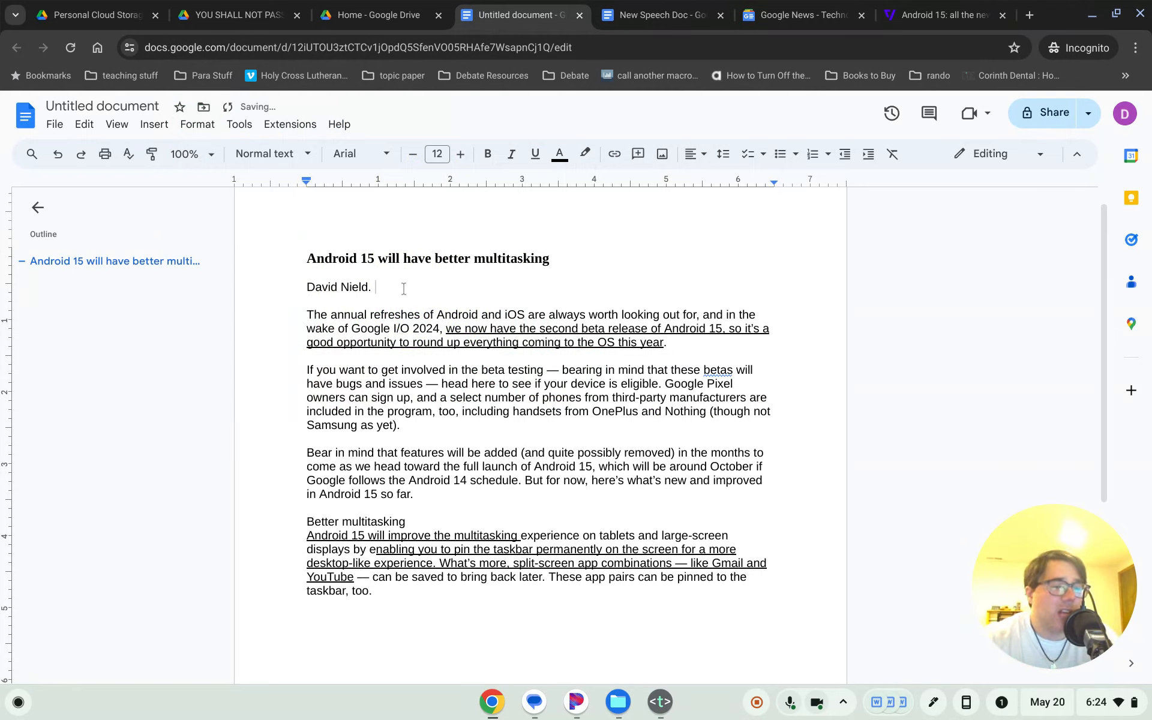
- Select the Verge article's full two-line headline
click(948, 13)
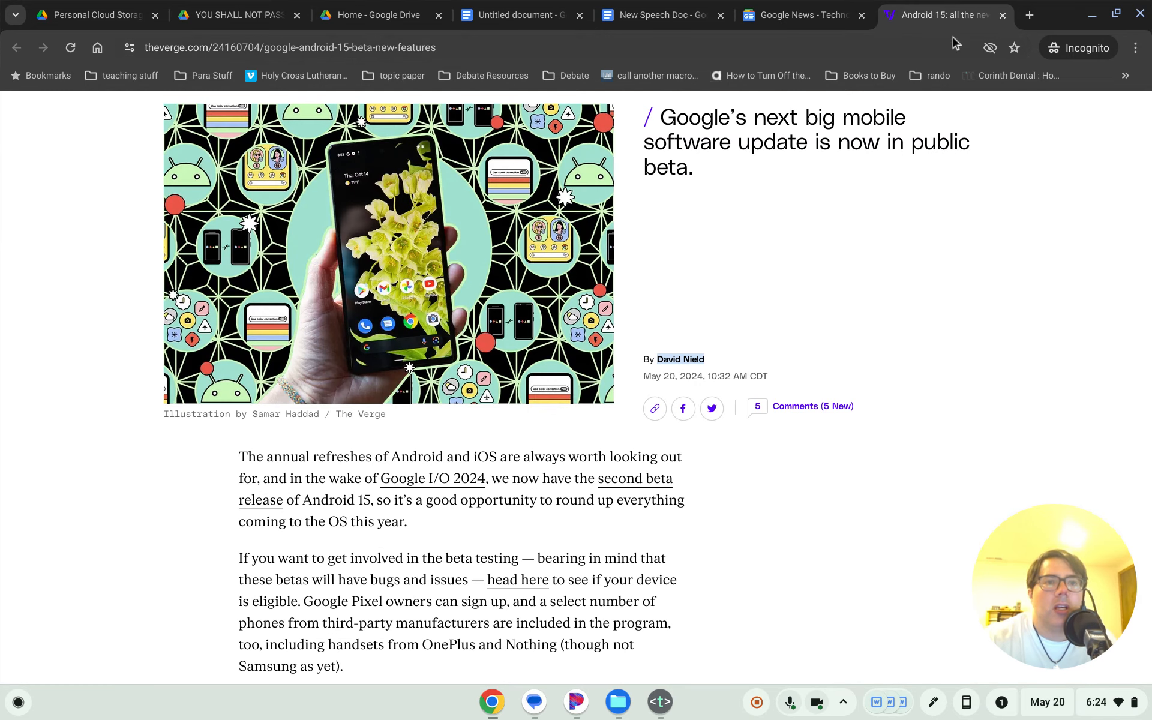
scroll(812, 296, up, 2)
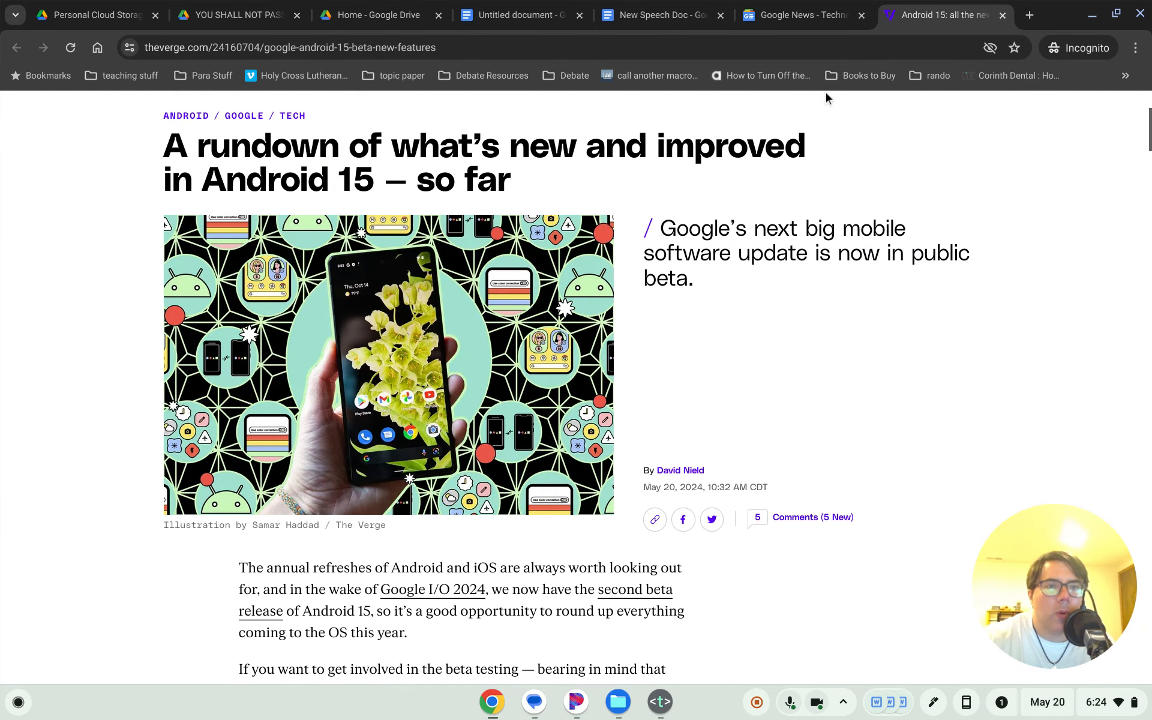
click(646, 14)
click(489, 7)
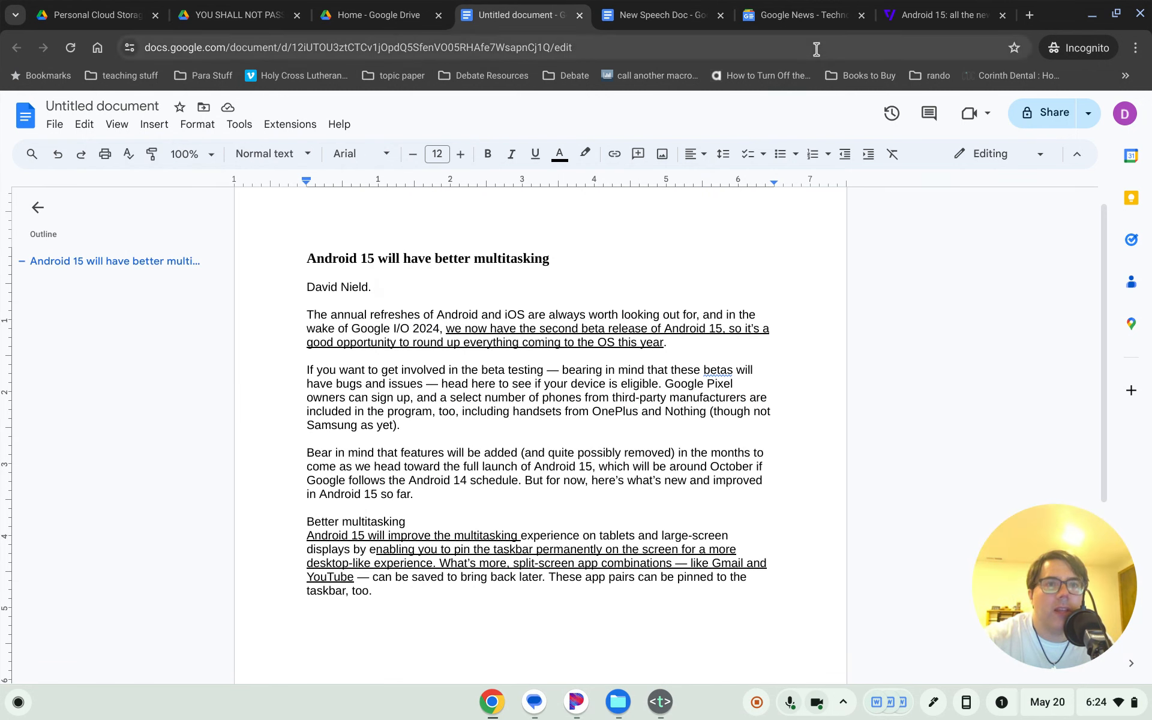
click(918, 14)
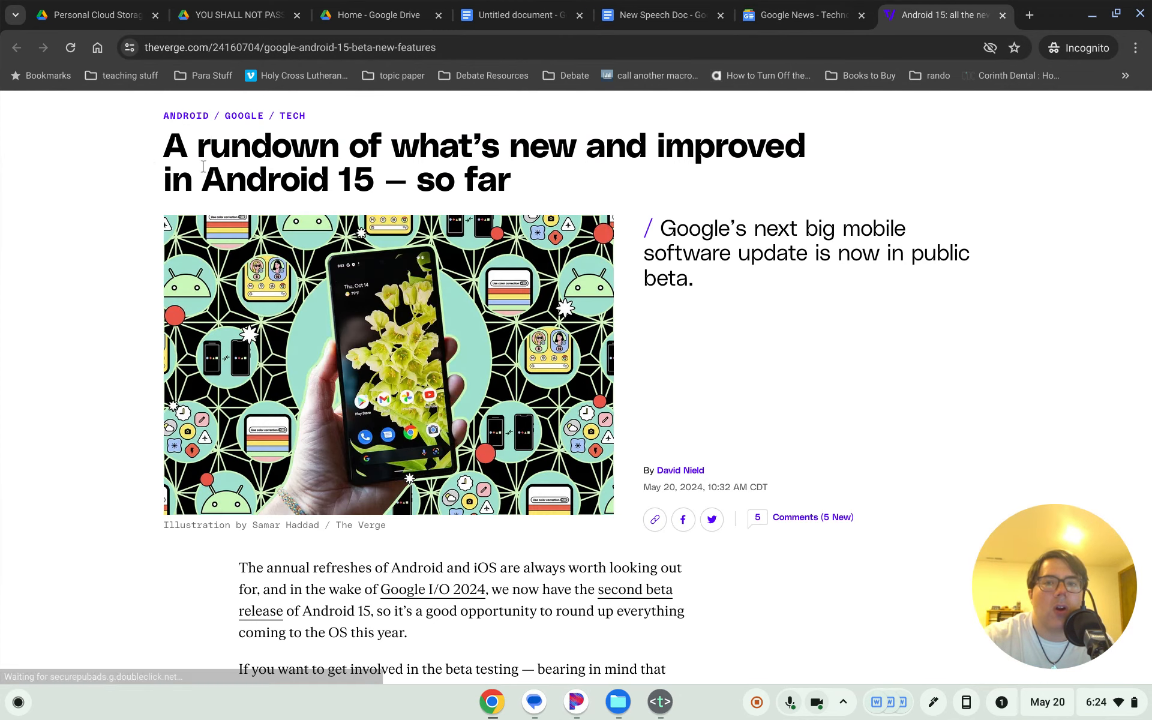
scroll(167, 148, up, 1)
scroll(166, 148, up, 3)
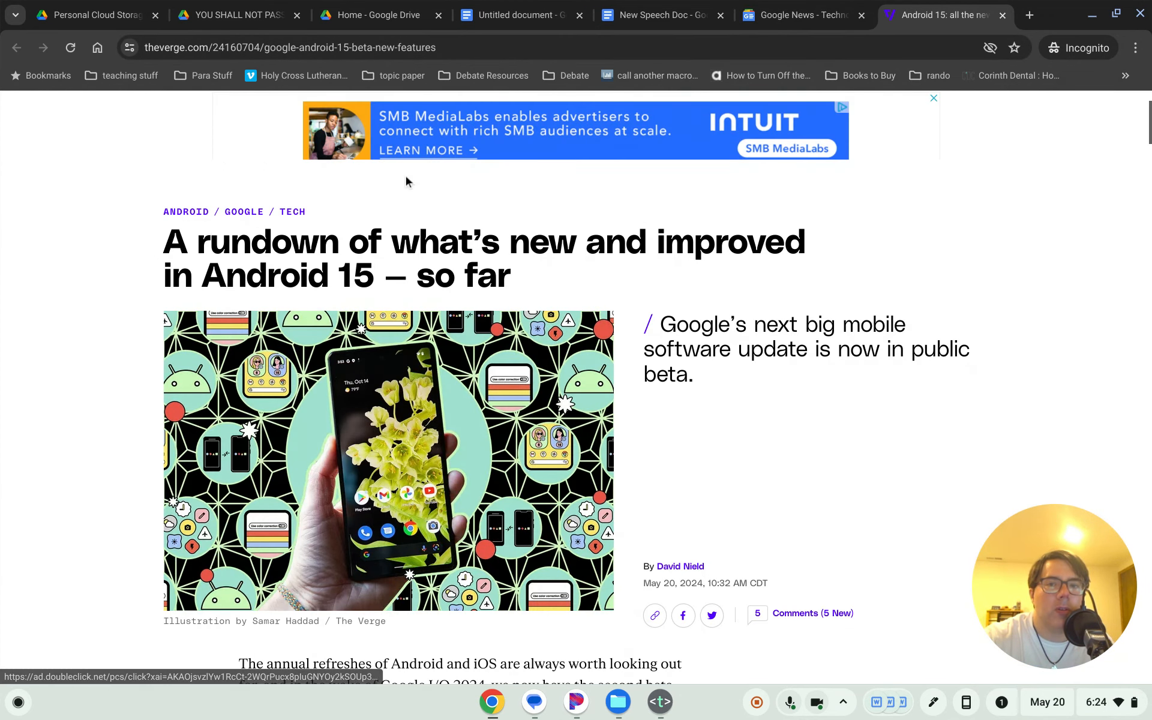
drag(408, 391, 523, 409)
key(ctrl+c)
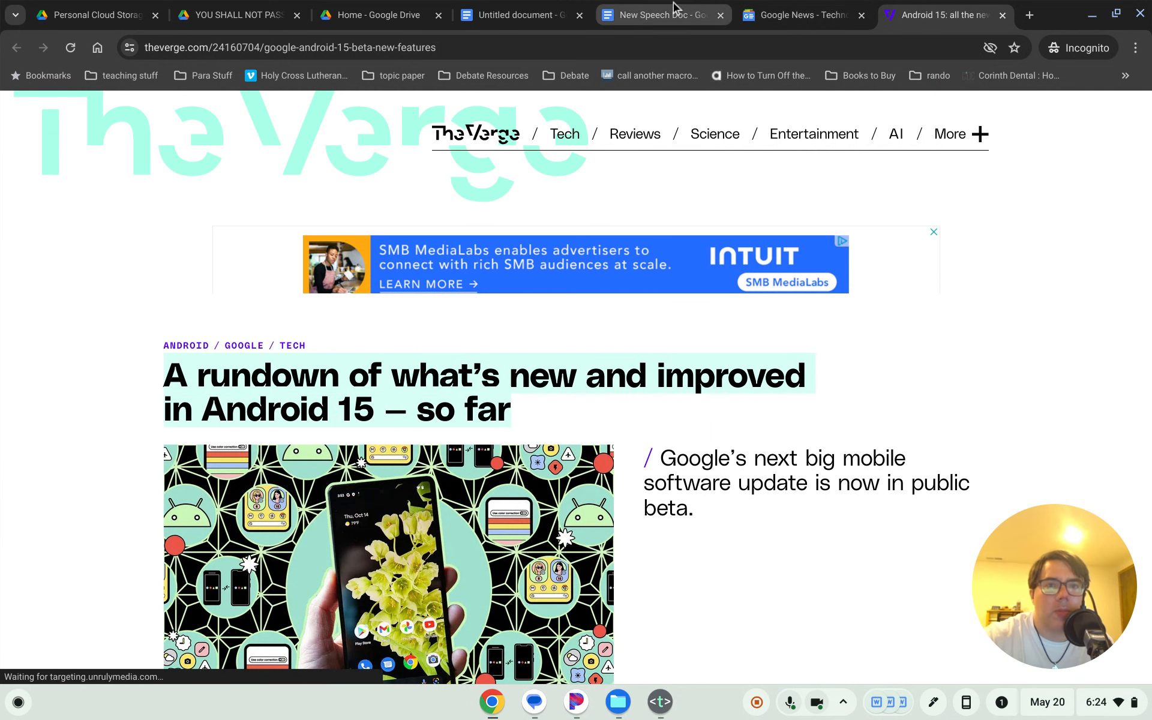
- Paste the article headline as plain text after the author's name, followed by a comma
click(514, 14)
key(ctrl+v)
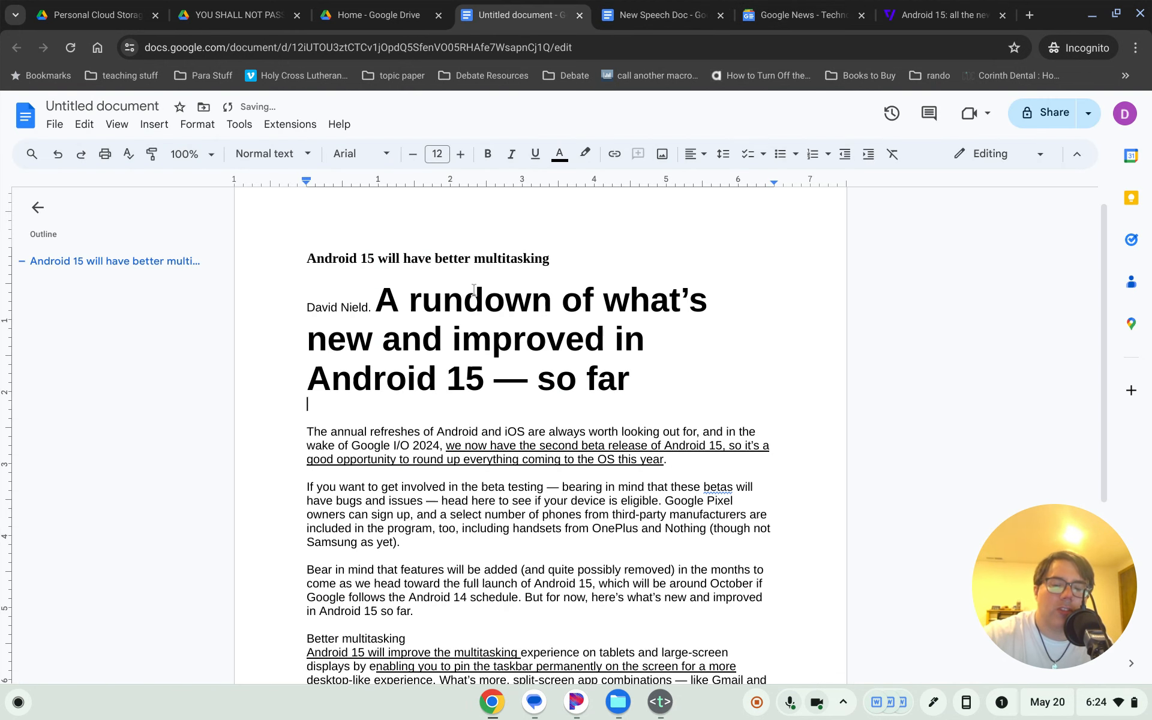
key(ctrl+z)
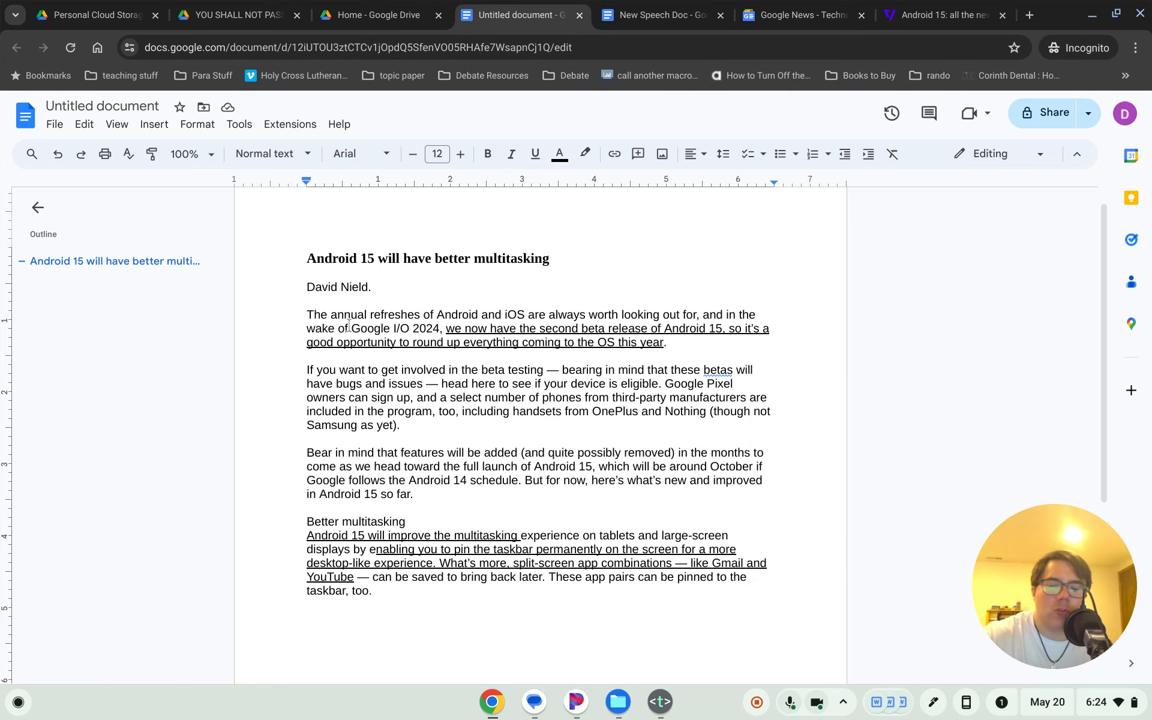
key(ctrl+v)
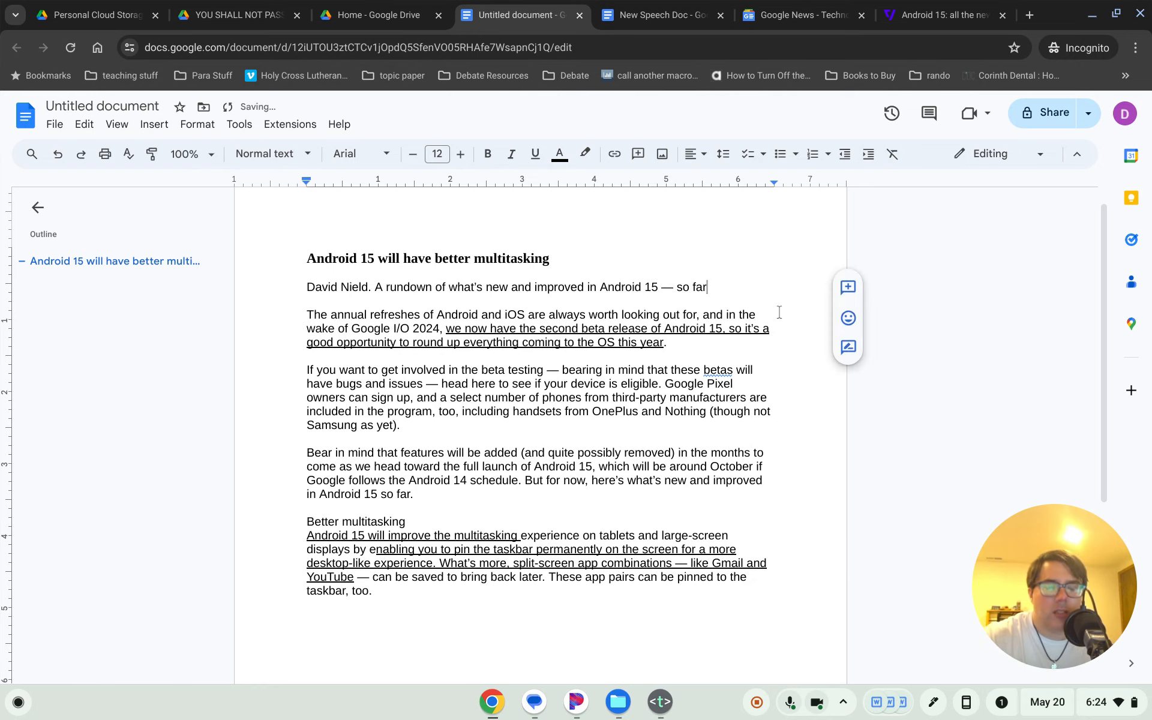
text(,)
- Add 'The Verge' after the headline on the citation line
click(896, 24)
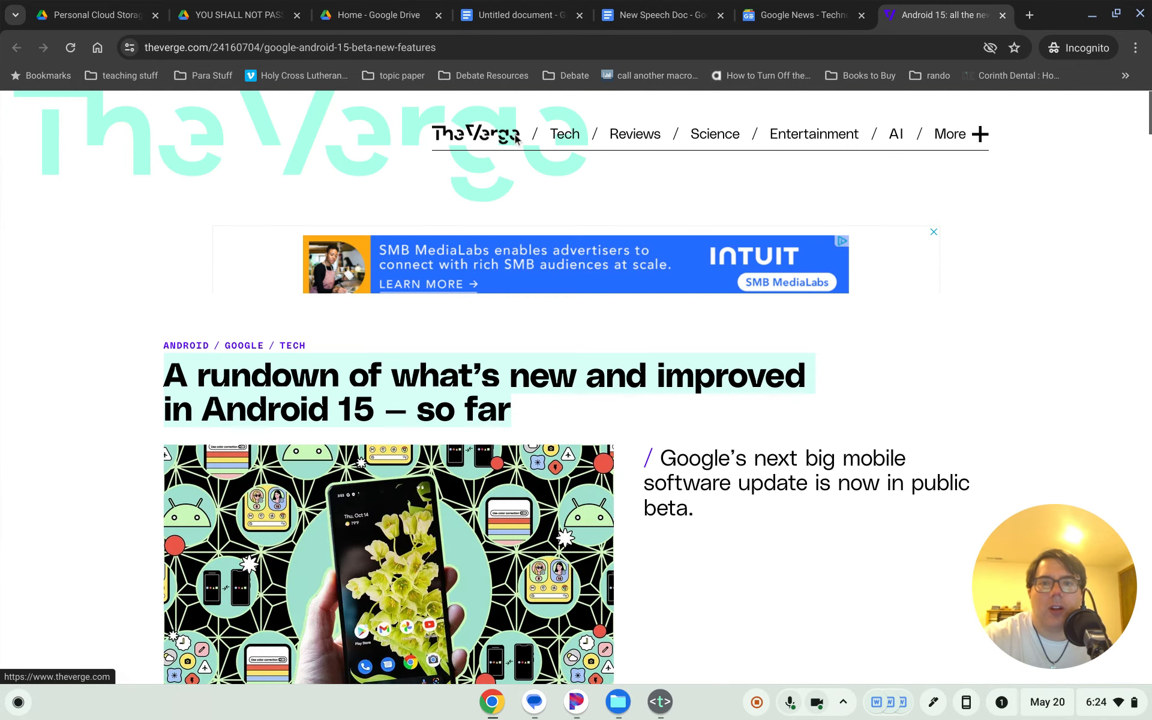
scroll(542, 213, down, 3)
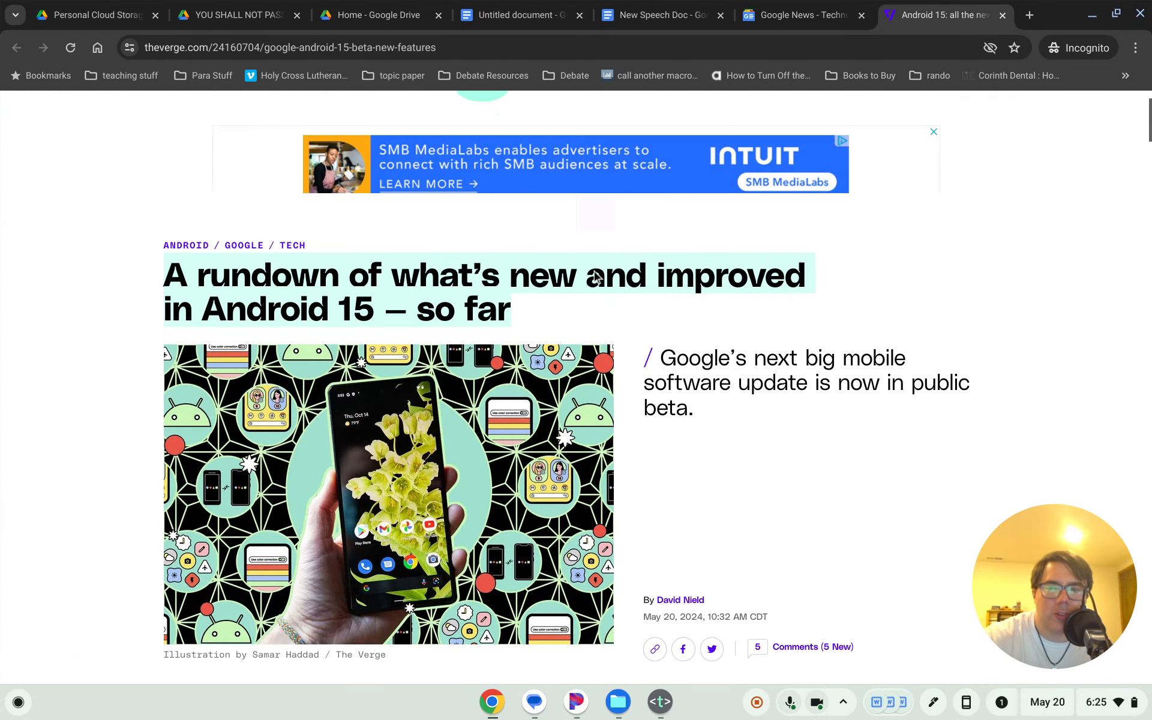
scroll(593, 275, down, 3)
scroll(593, 275, up, 6)
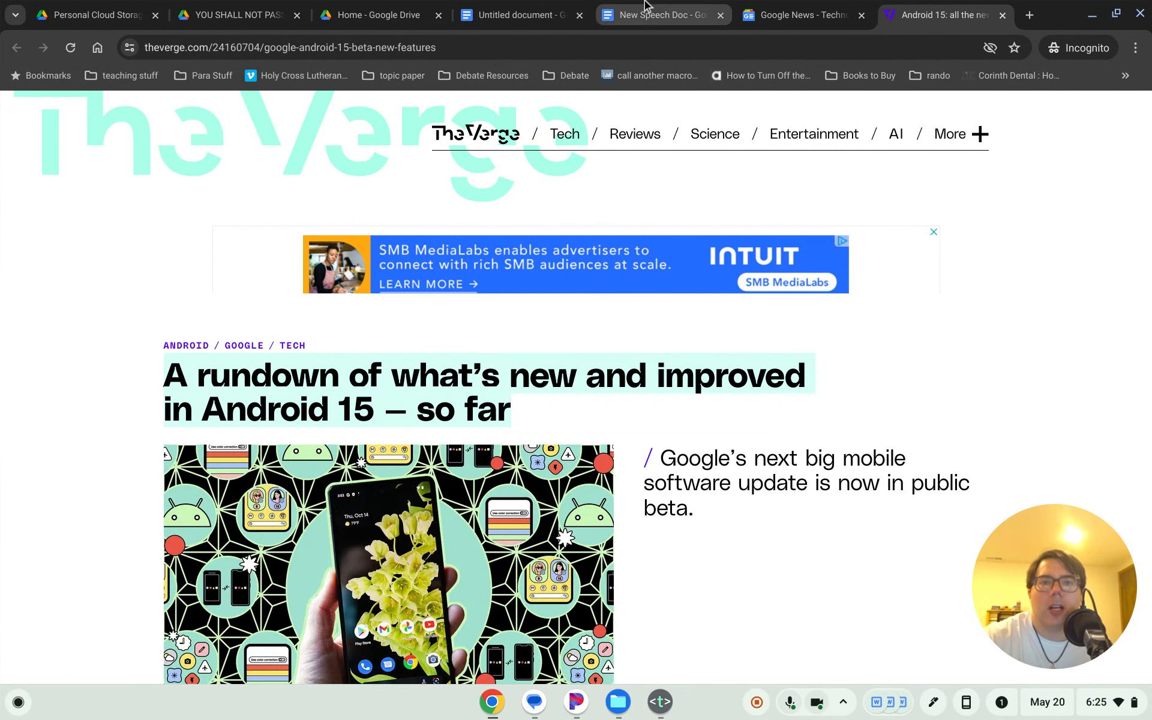
click(512, 14)
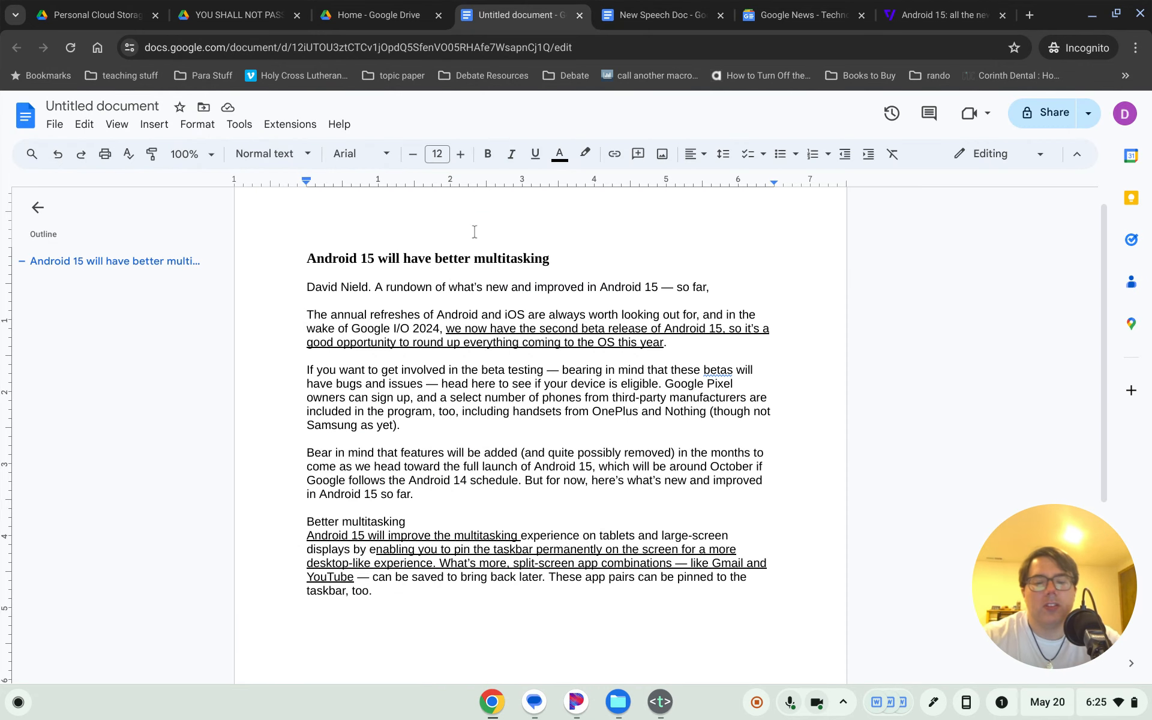
text(The Verge.)
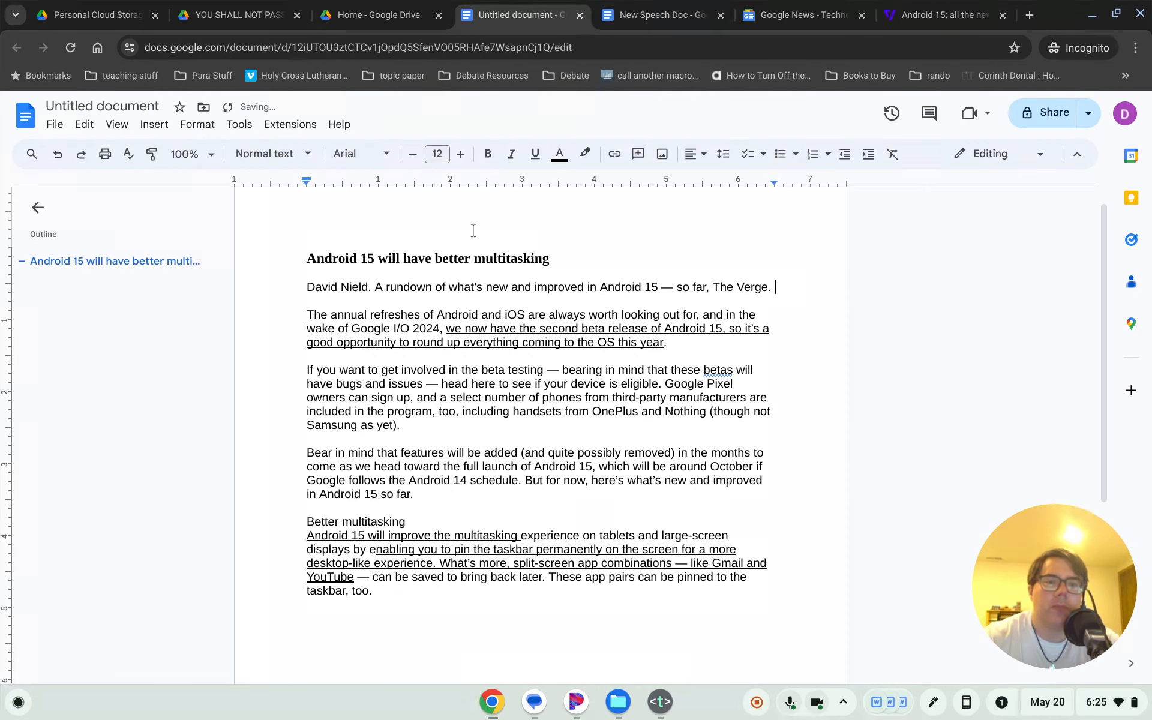
- Copy the publication date May 20, 2024 from the Verge article
click(917, 8)
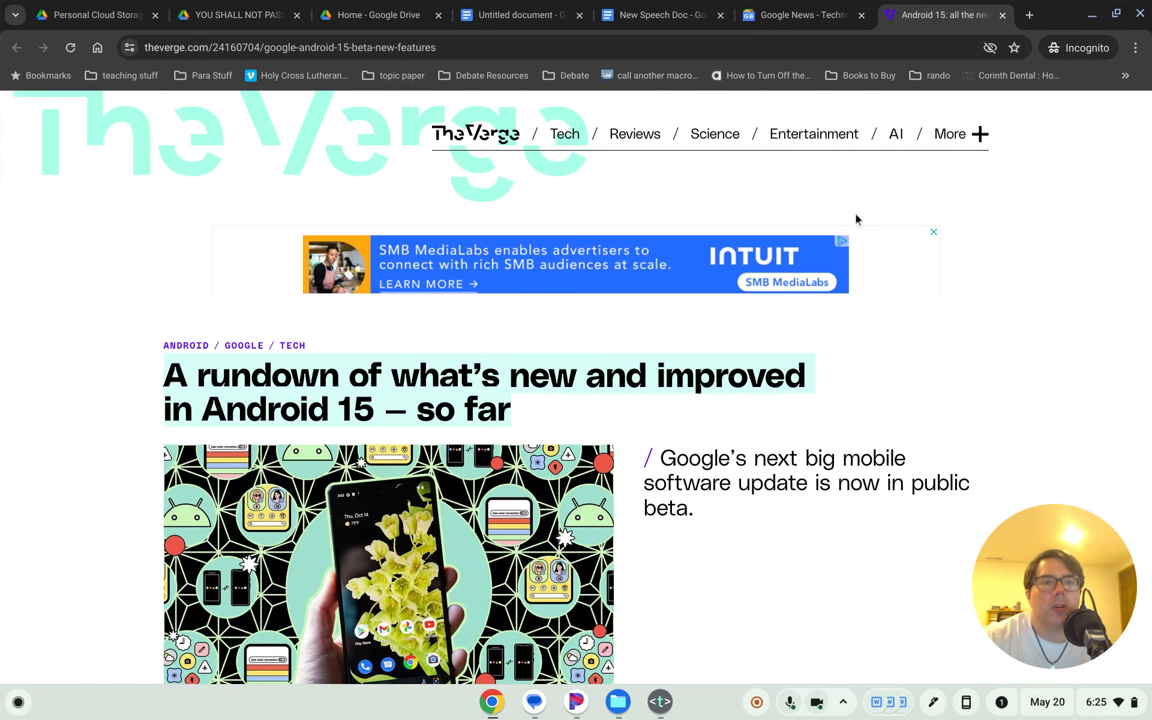
scroll(927, 378, down, 5)
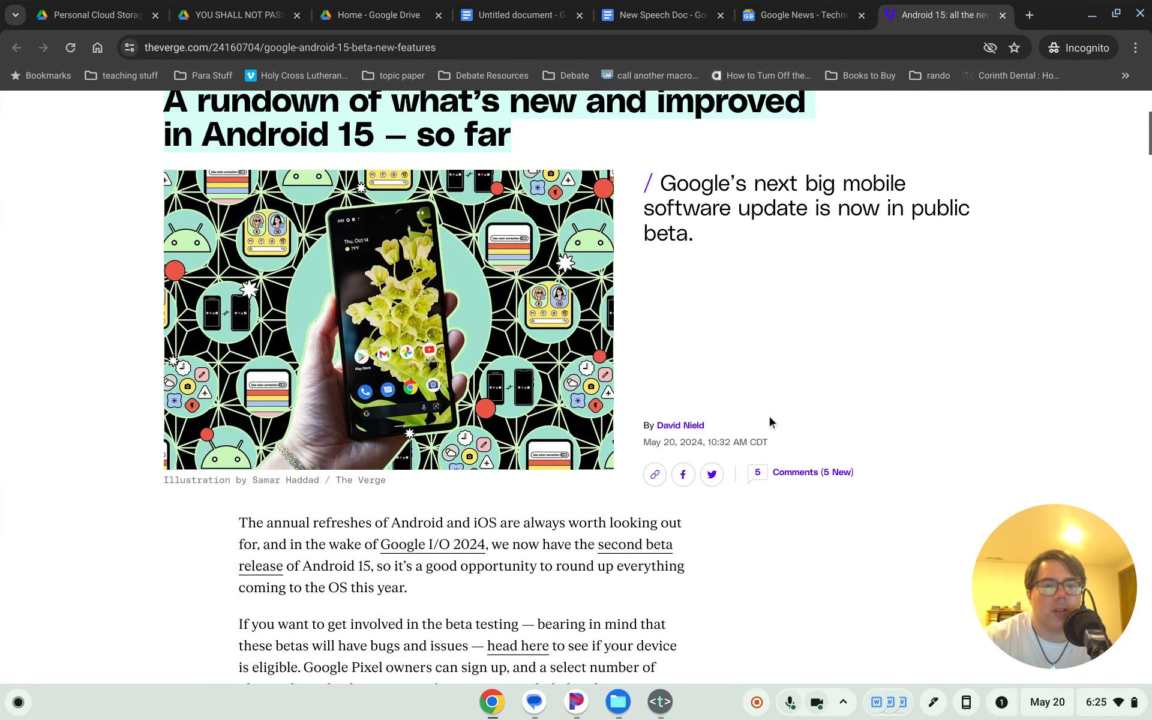
click(648, 444)
drag(647, 444, 703, 444)
key(ctrl+c)
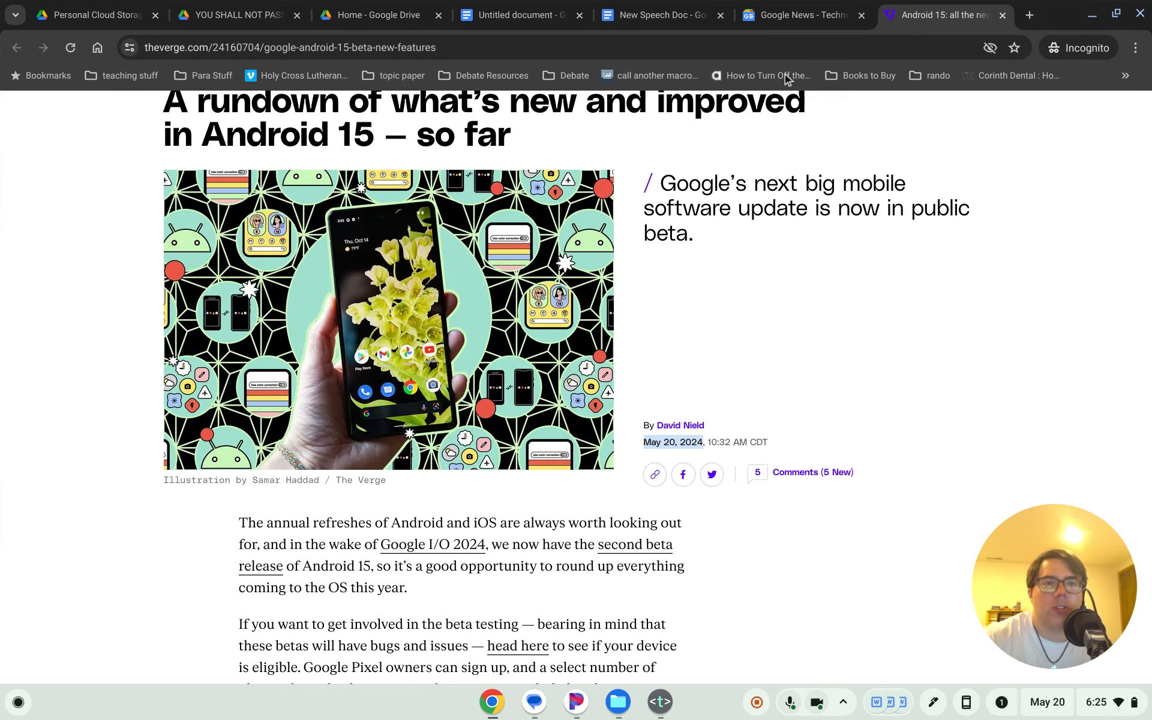
click(563, 18)
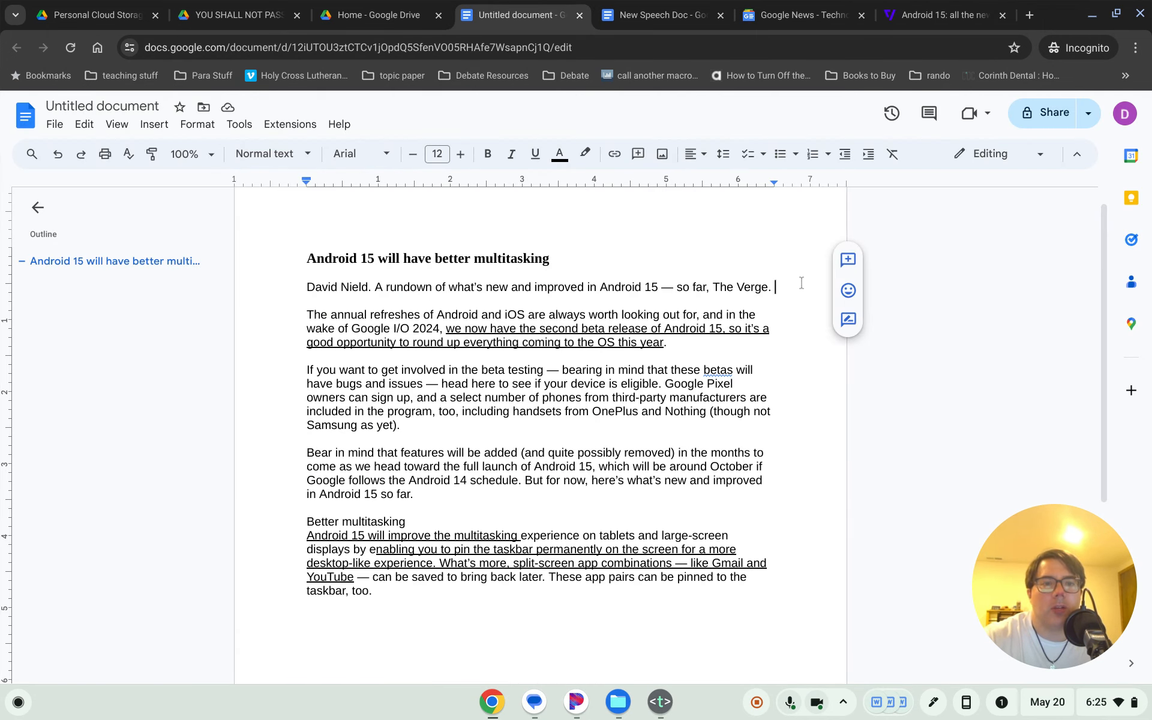
- Paste the publication date after The Verge, then paste the article's URL below it
key(ctrl+v)
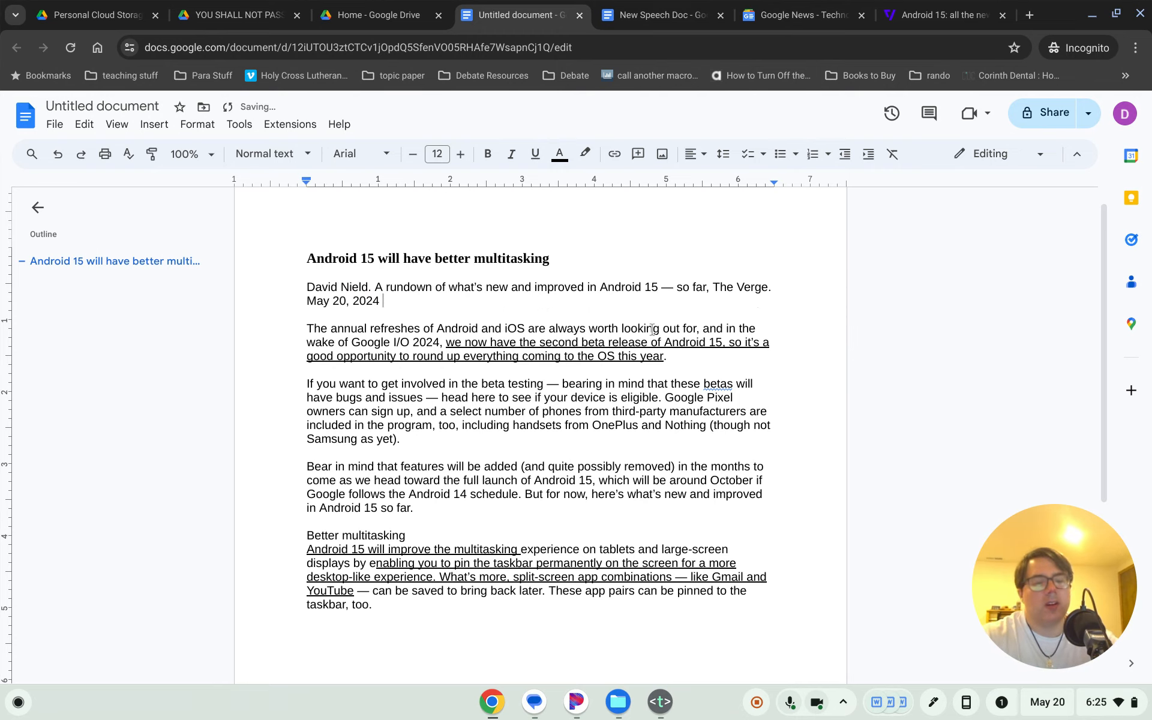
click(945, 15)
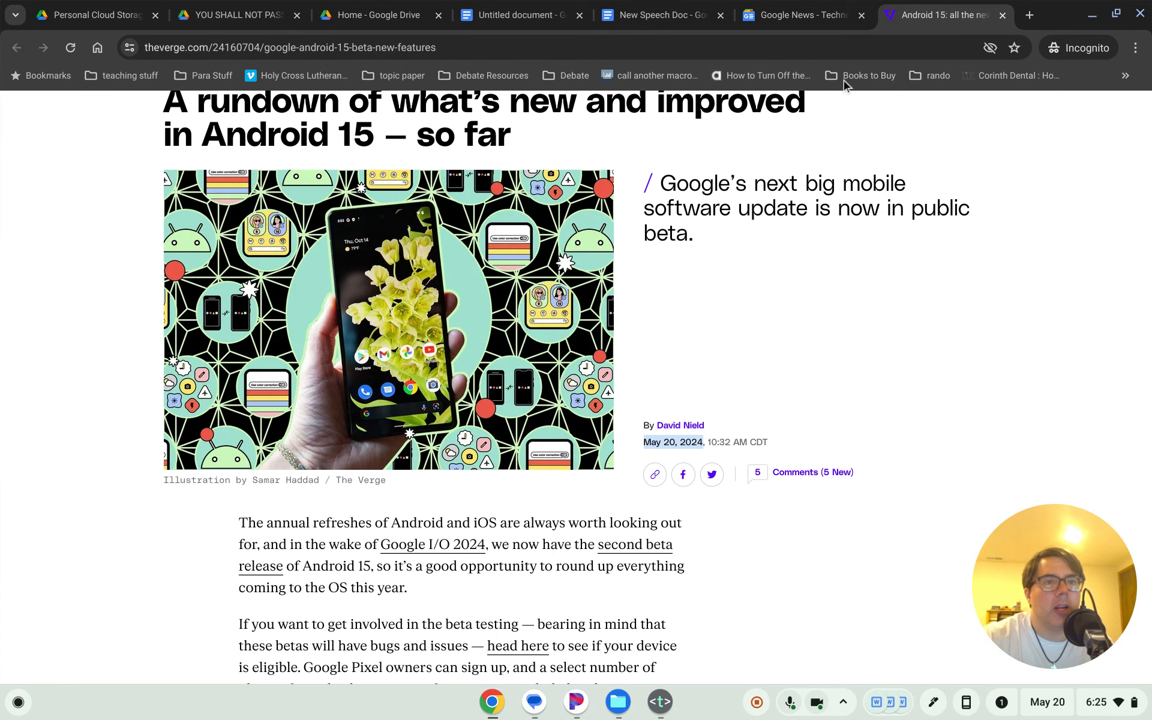
click(708, 45)
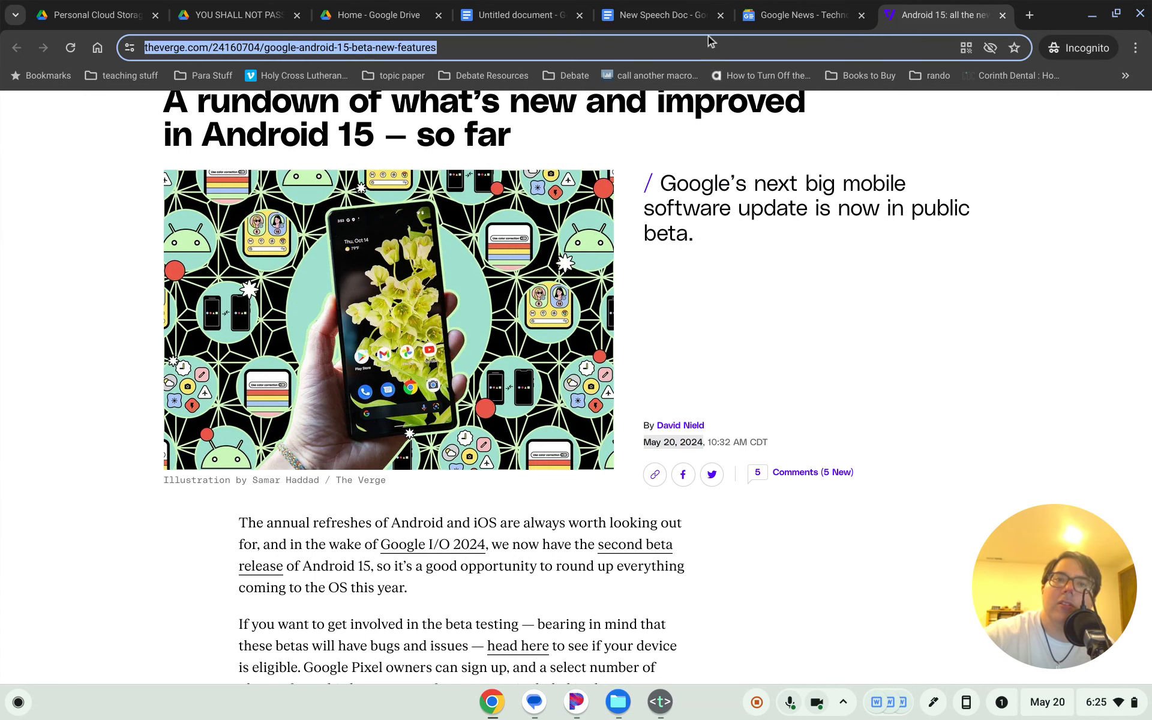
key(ctrl+c)
click(510, 15)
key(ctrl+v)
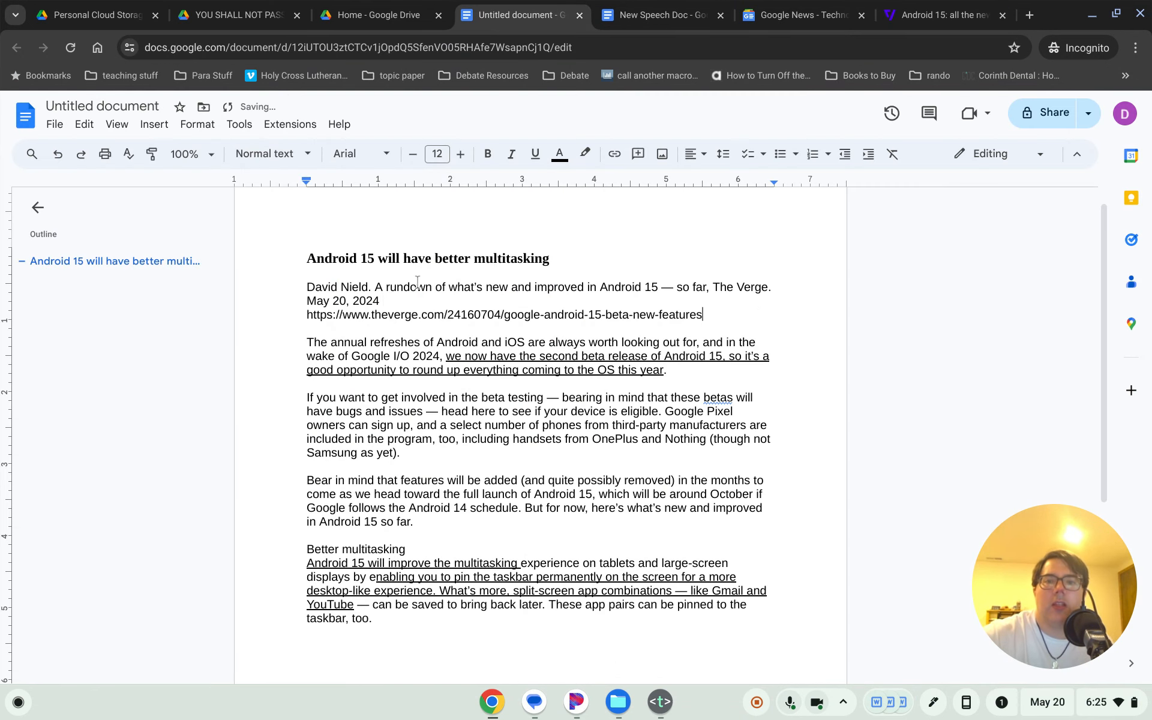
- Type 'accessed on 5/20/24' after the article link
text(a)
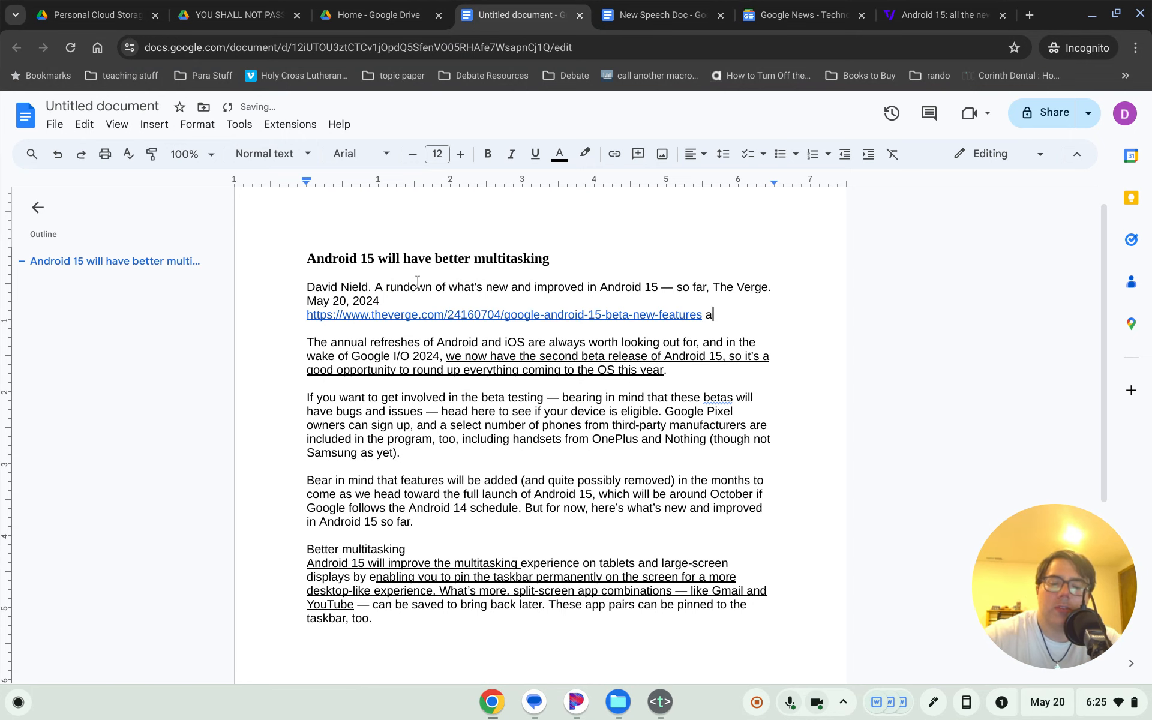
text(ccessed o)
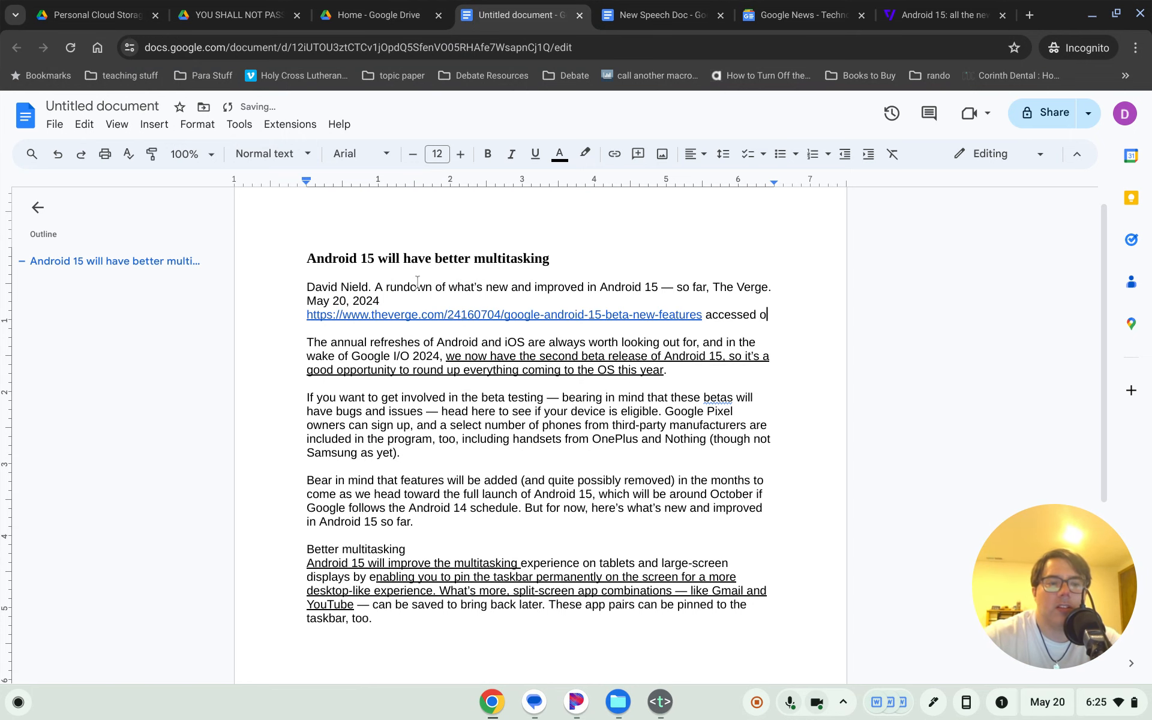
key(BackSpace)
key(BackSpace)
key(BackSpace)
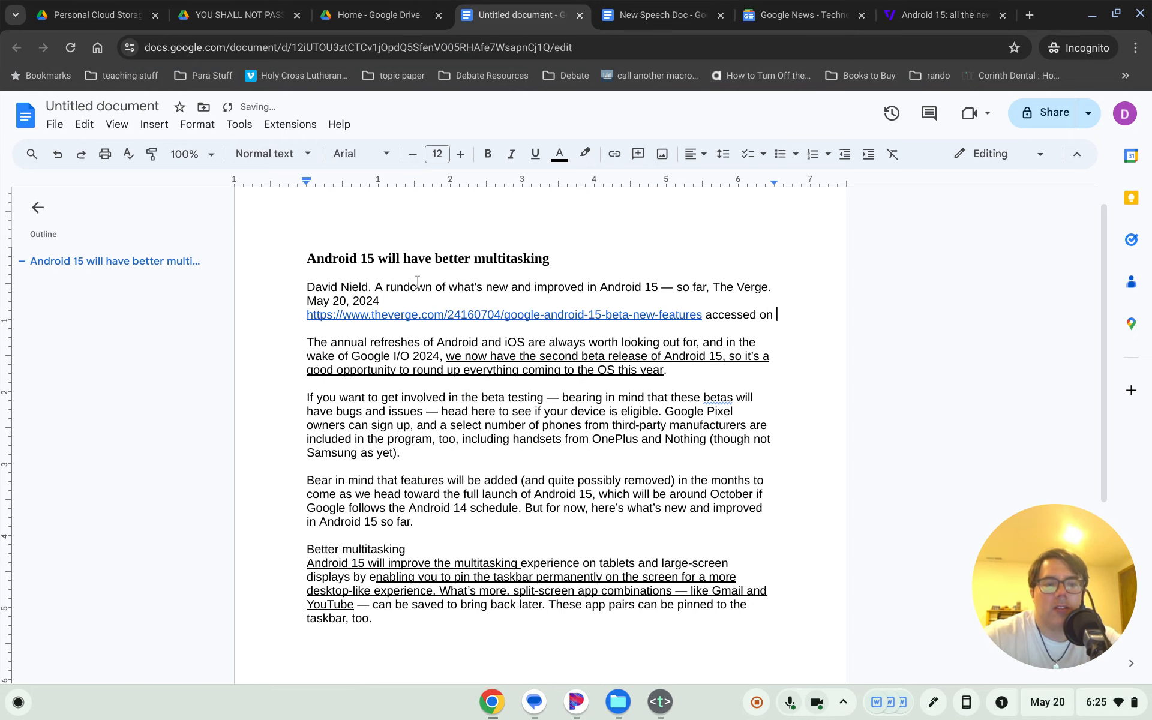
text(on 5/20/24)
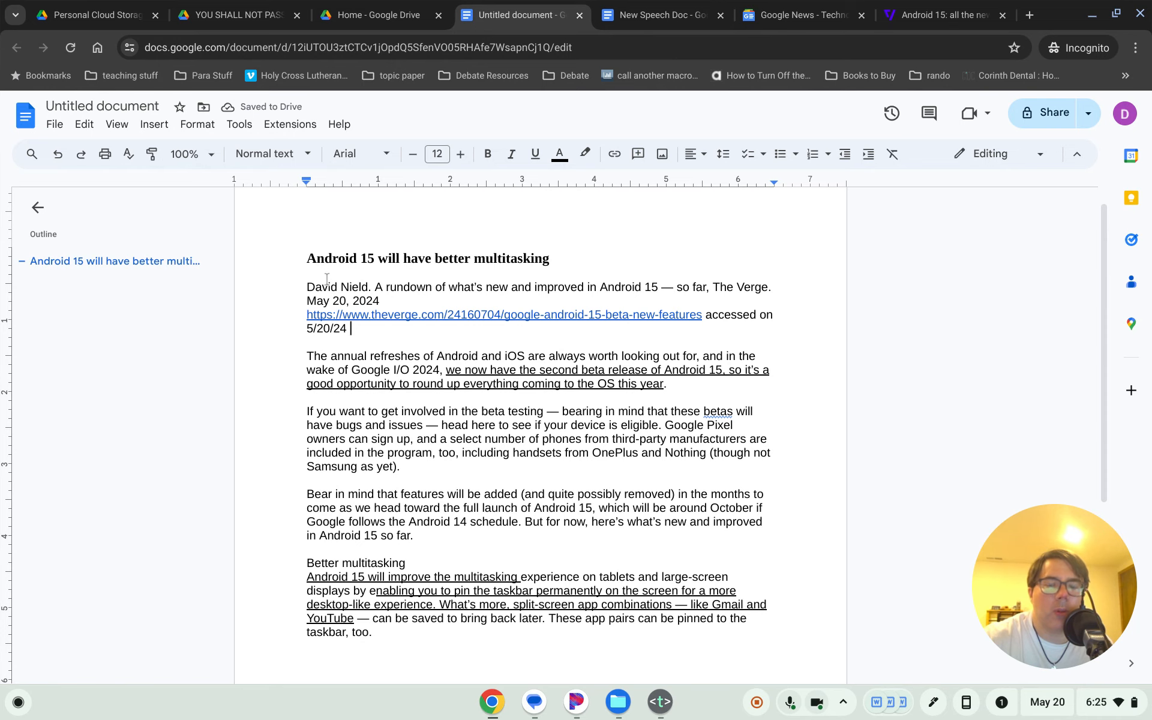
- Bold the author's surname and the year 2024 in the citation
drag(306, 286, 368, 281)
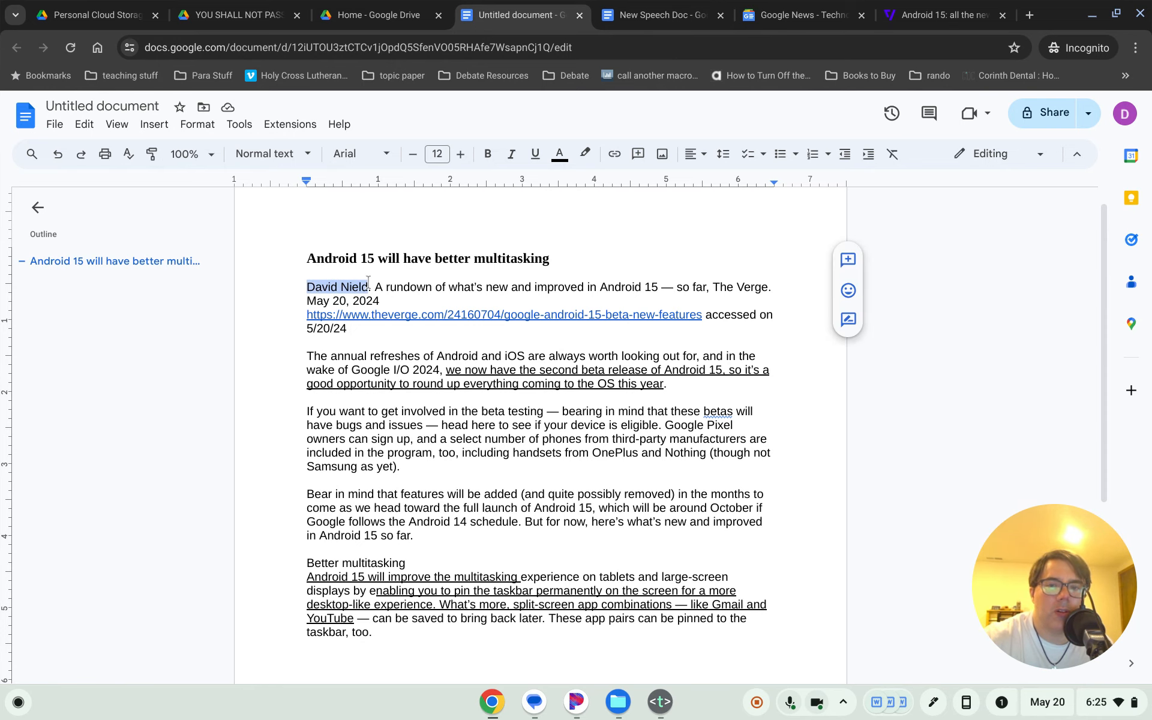
click(368, 289)
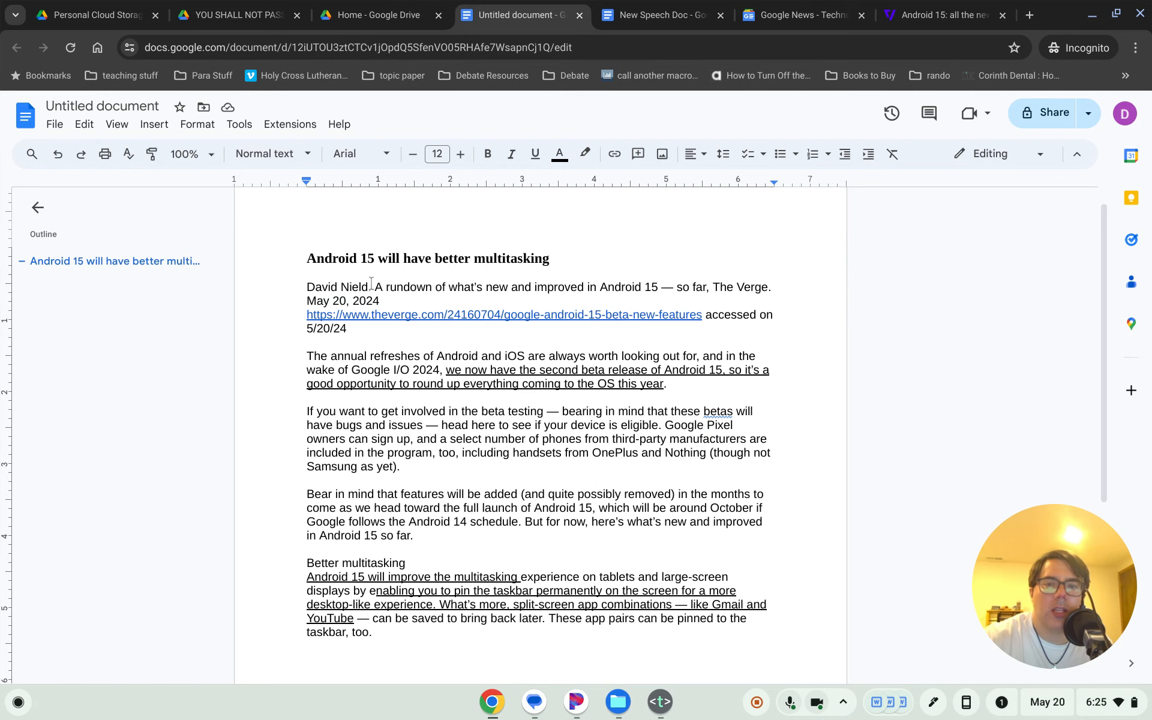
drag(376, 286, 764, 286)
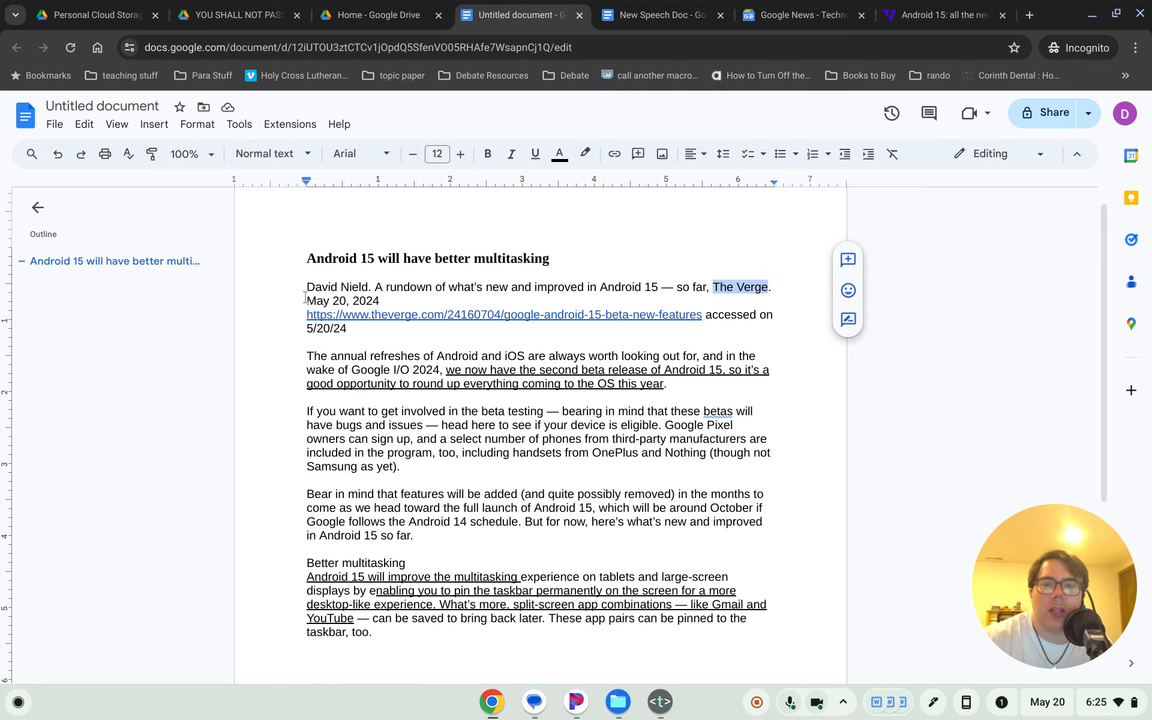
drag(307, 300, 402, 305)
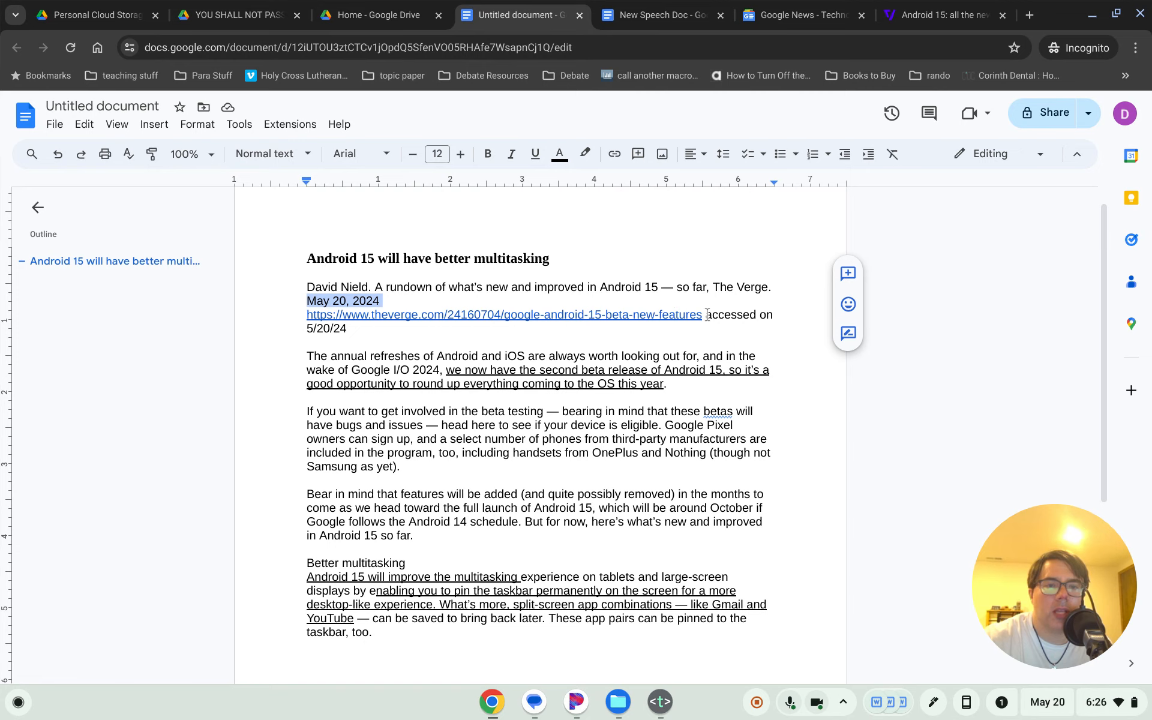
drag(705, 313, 709, 331)
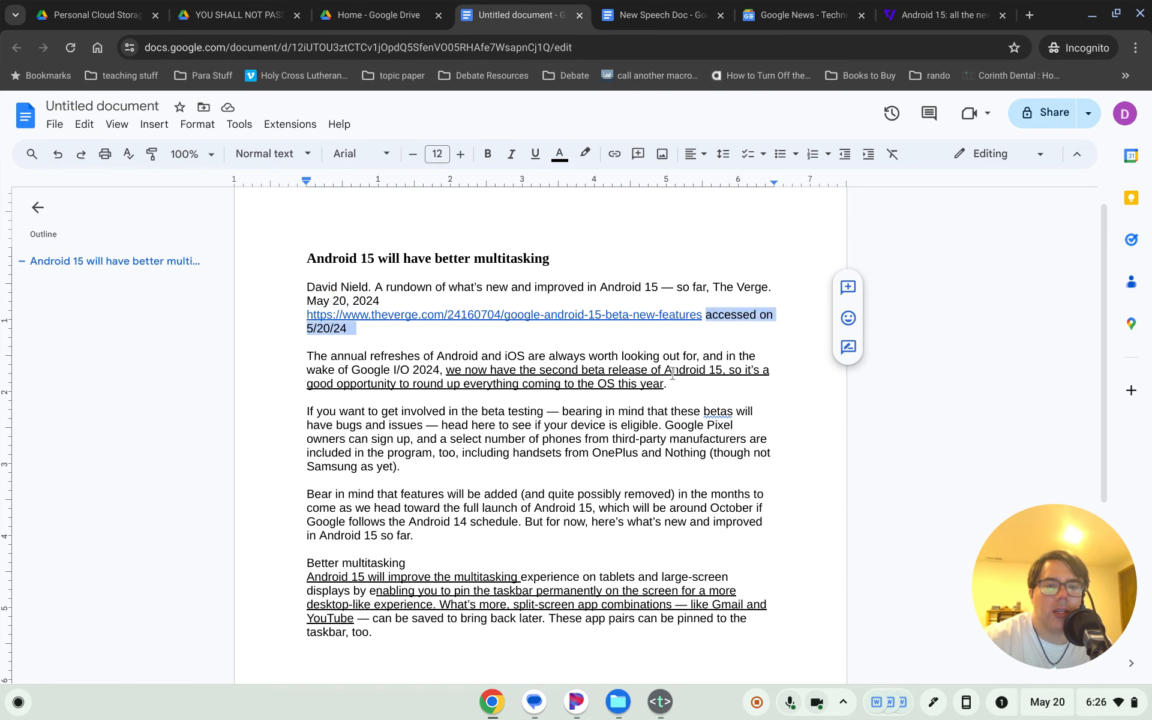
click(592, 438)
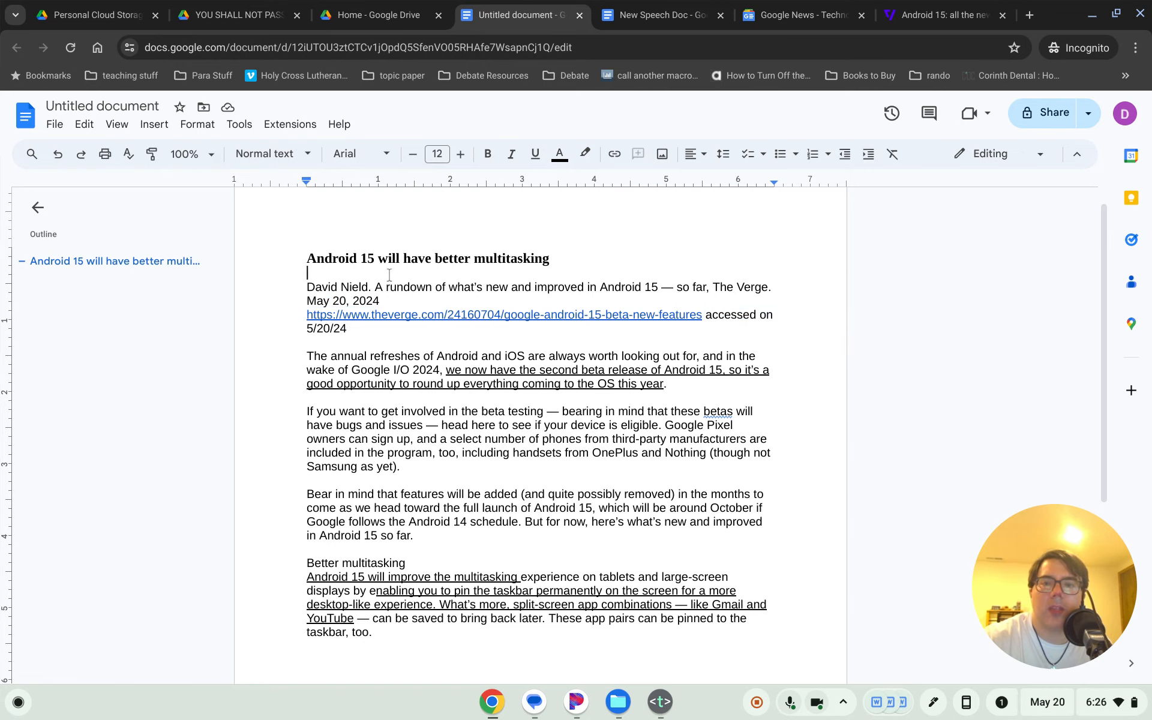
double_click(357, 287)
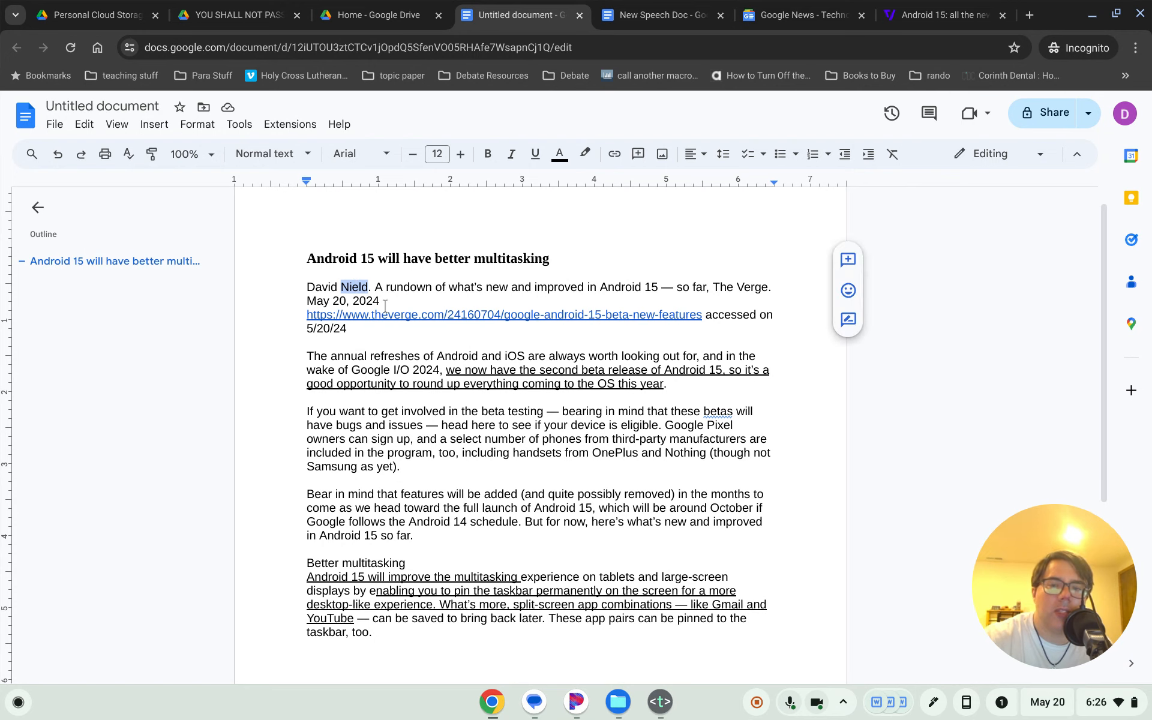
click(488, 153)
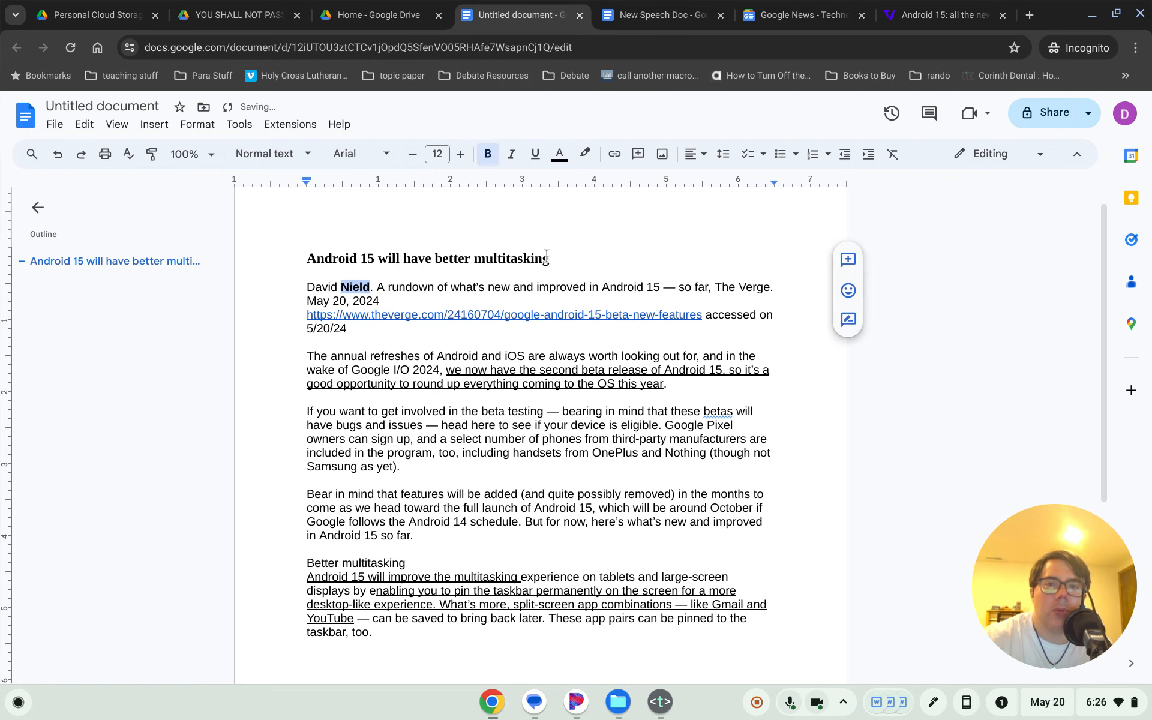
double_click(362, 300)
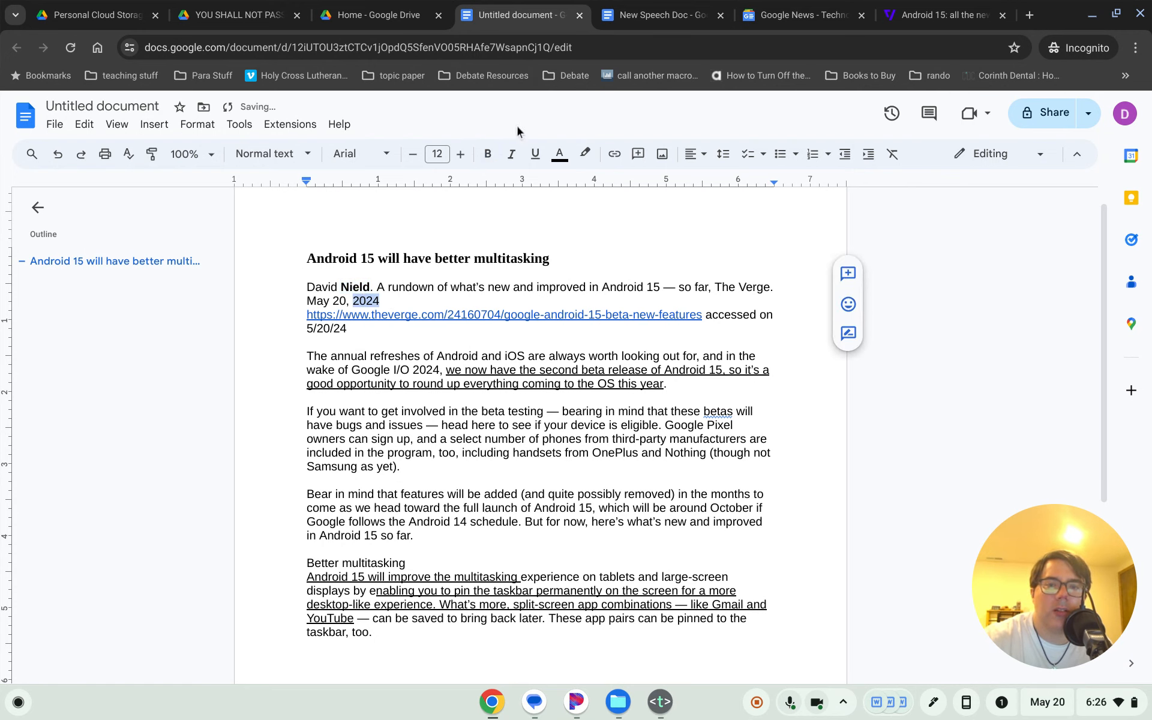
click(488, 153)
click(474, 401)
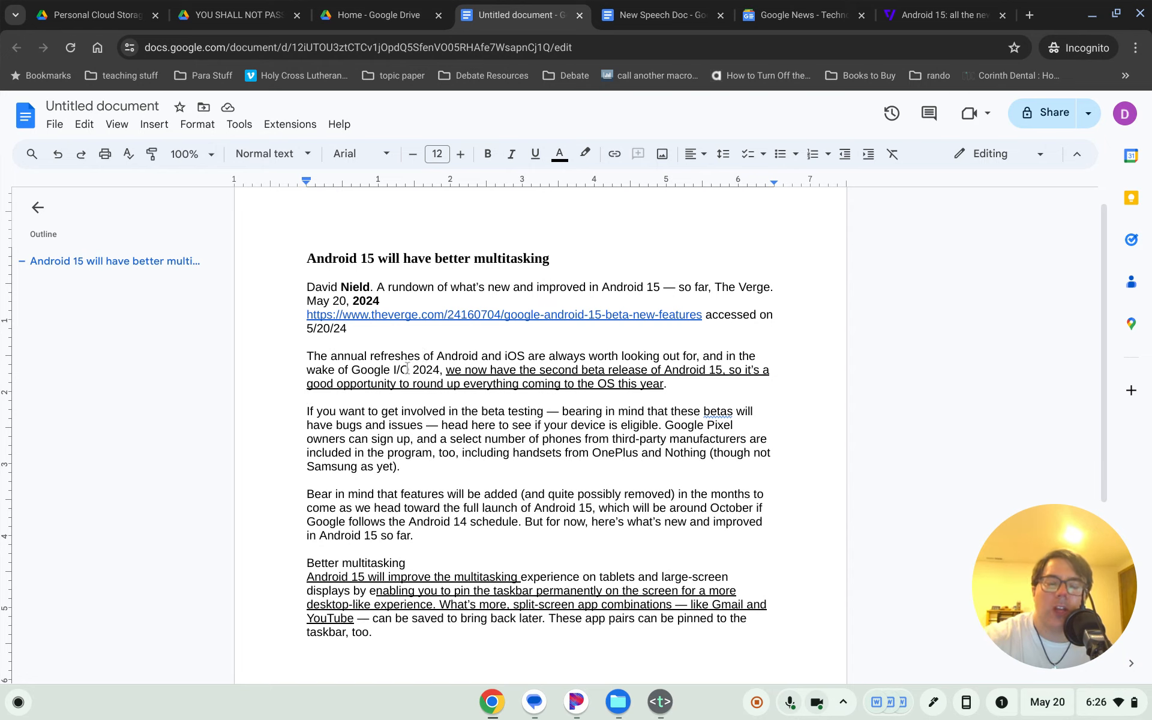
- Add a new line at the end of the document and make it Heading 4
click(422, 354)
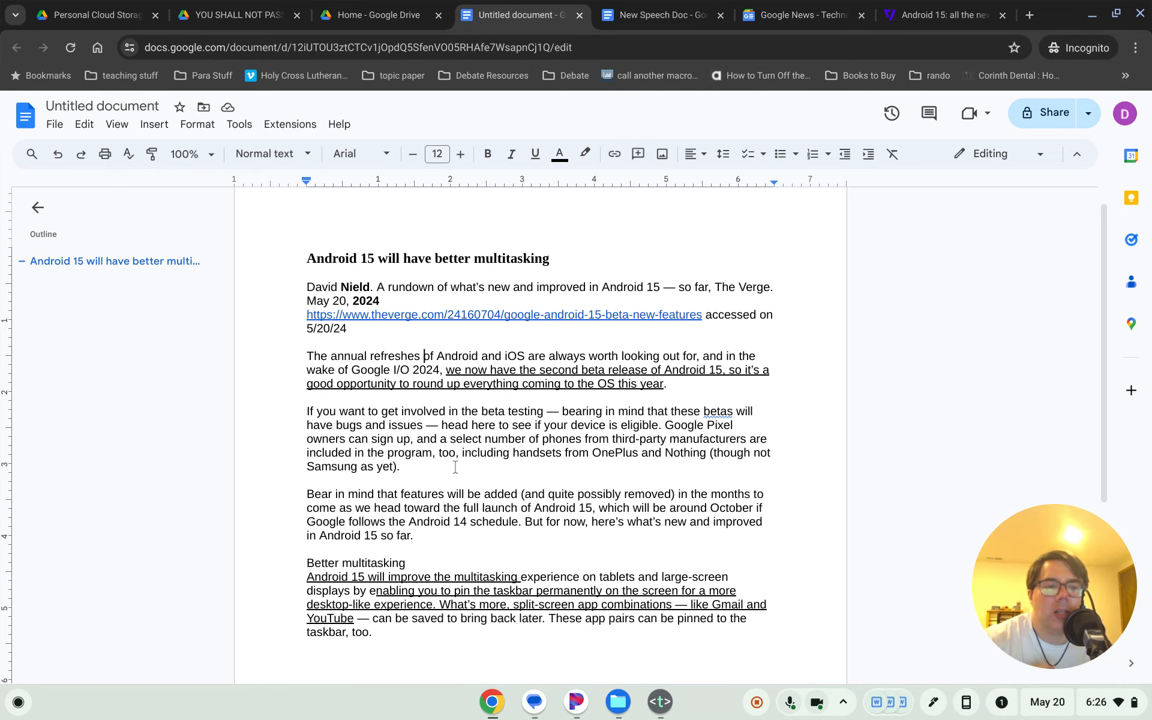
click(394, 438)
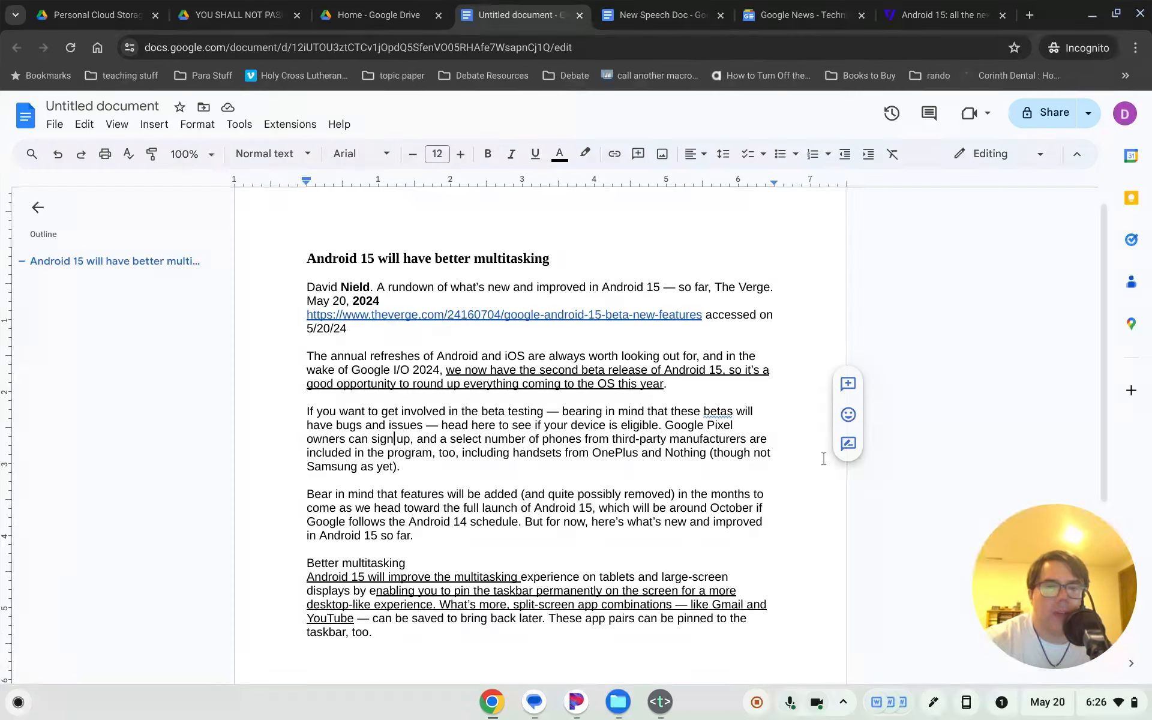
key(ctrl+End)
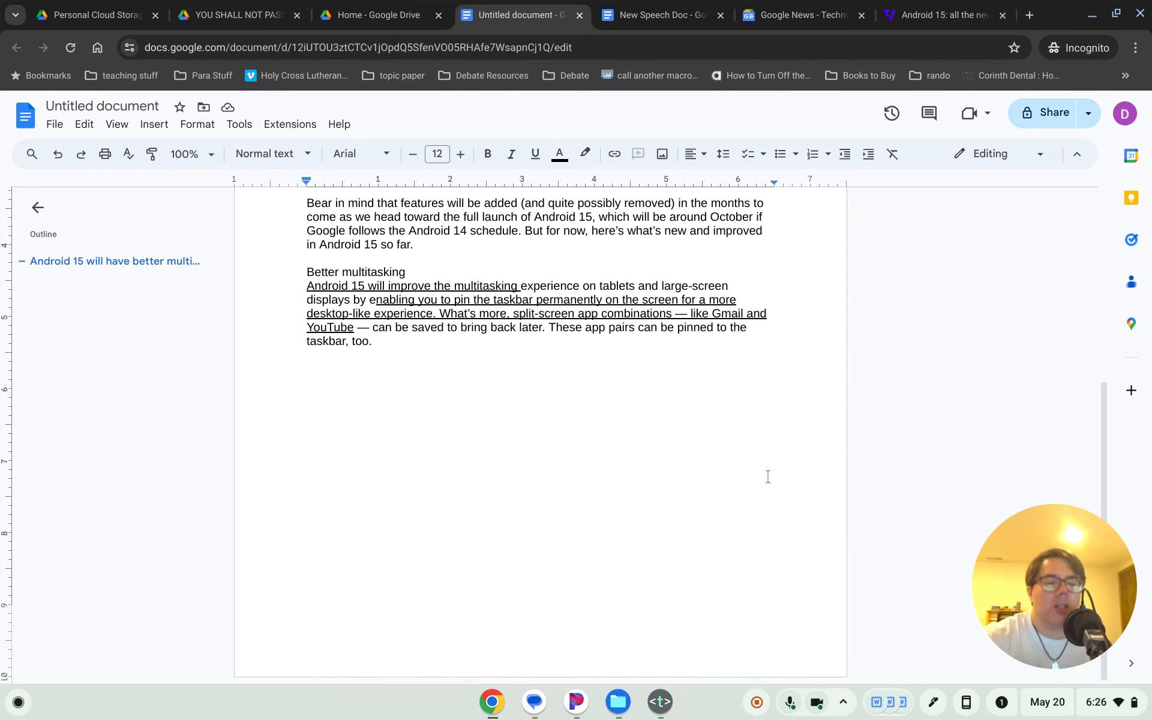
key(Return)
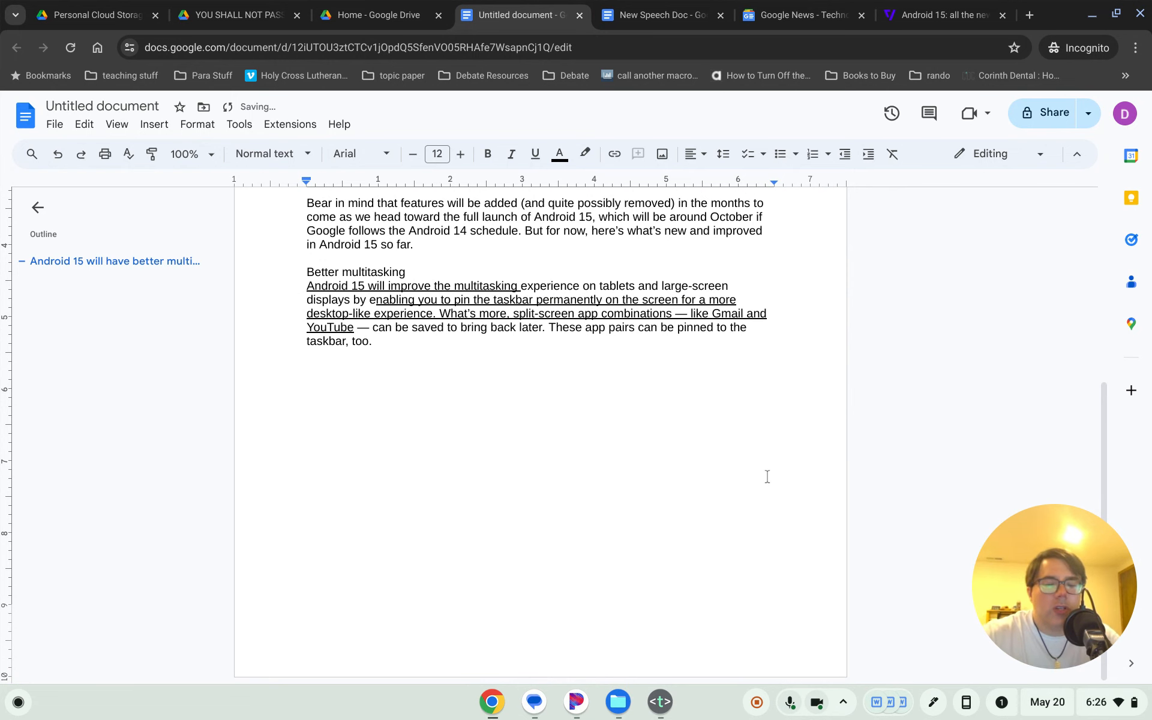
scroll(767, 476, up, 5)
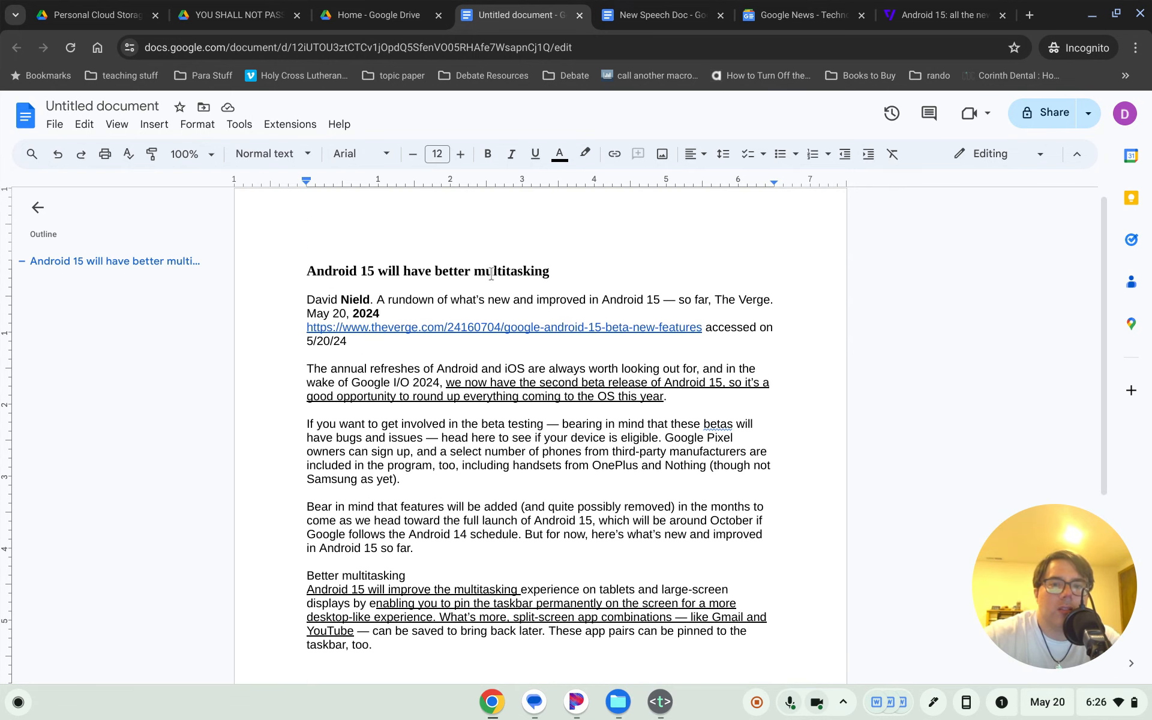
scroll(401, 368, down, 5)
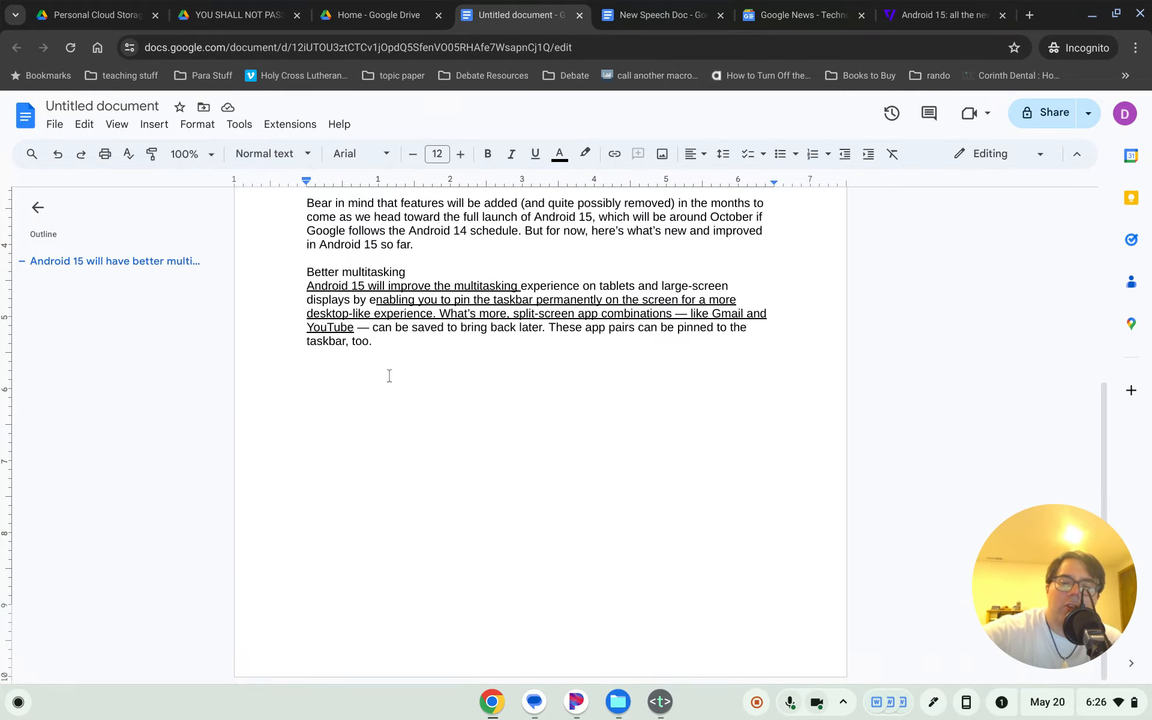
key(ctrl+alt+4)
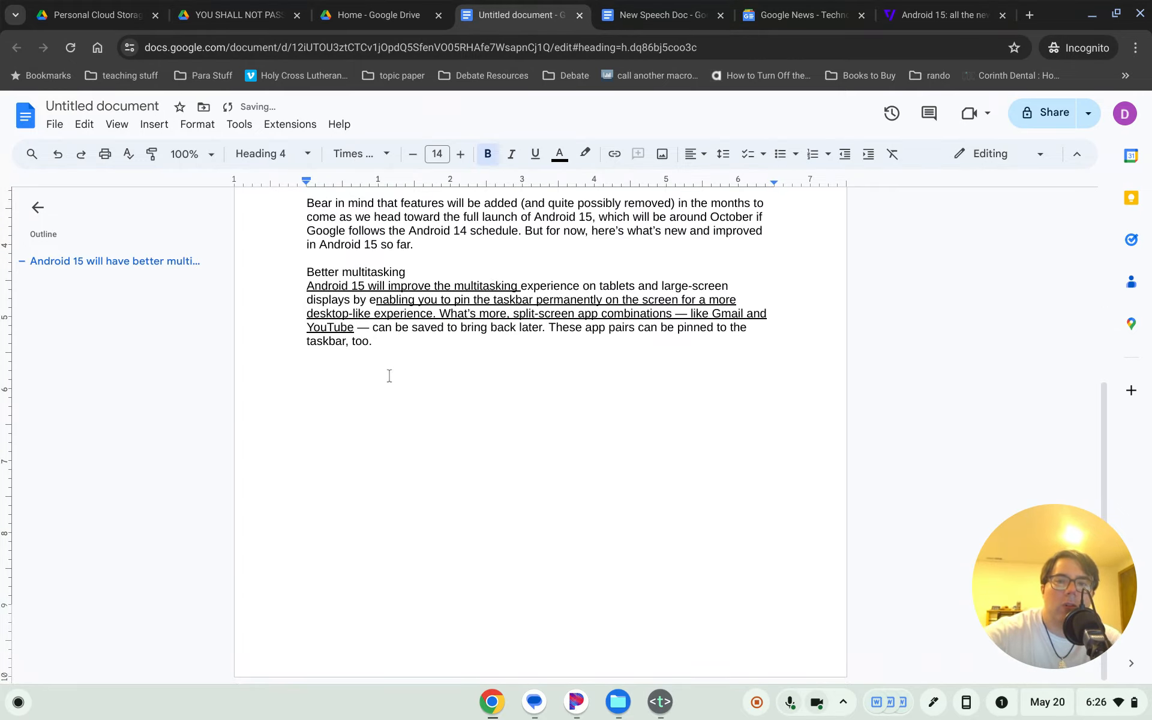
- Reset the empty last line to Heading 4 and add a normal-text line below it
click(274, 156)
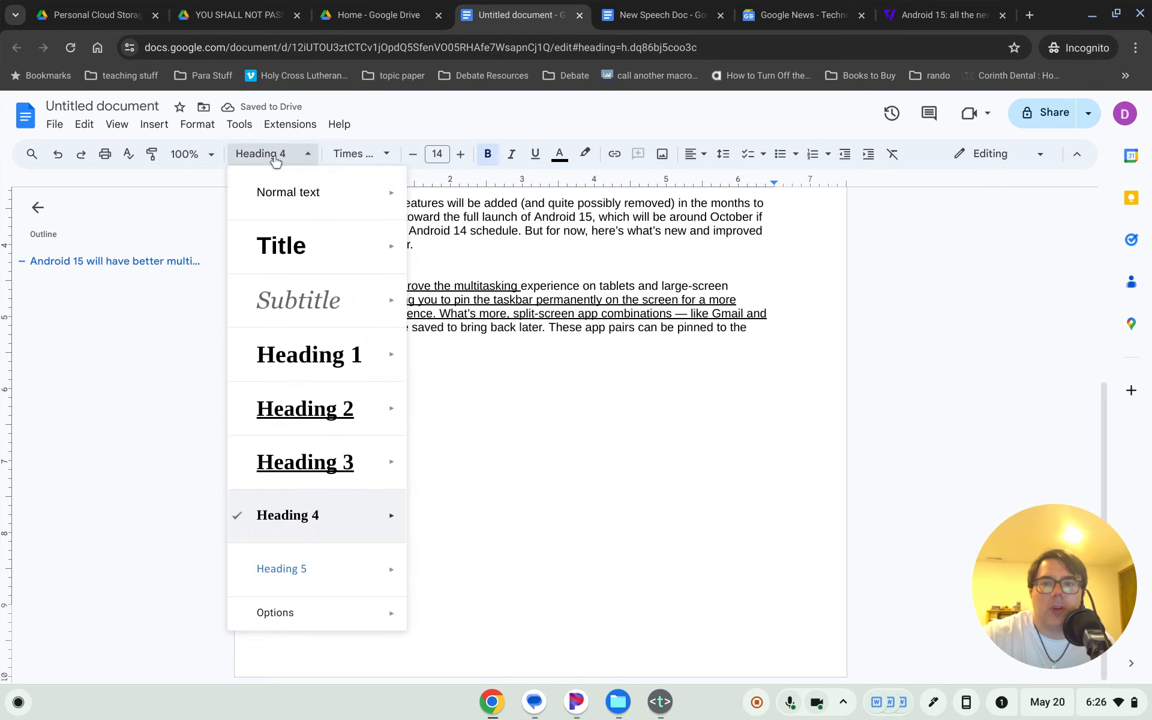
click(514, 409)
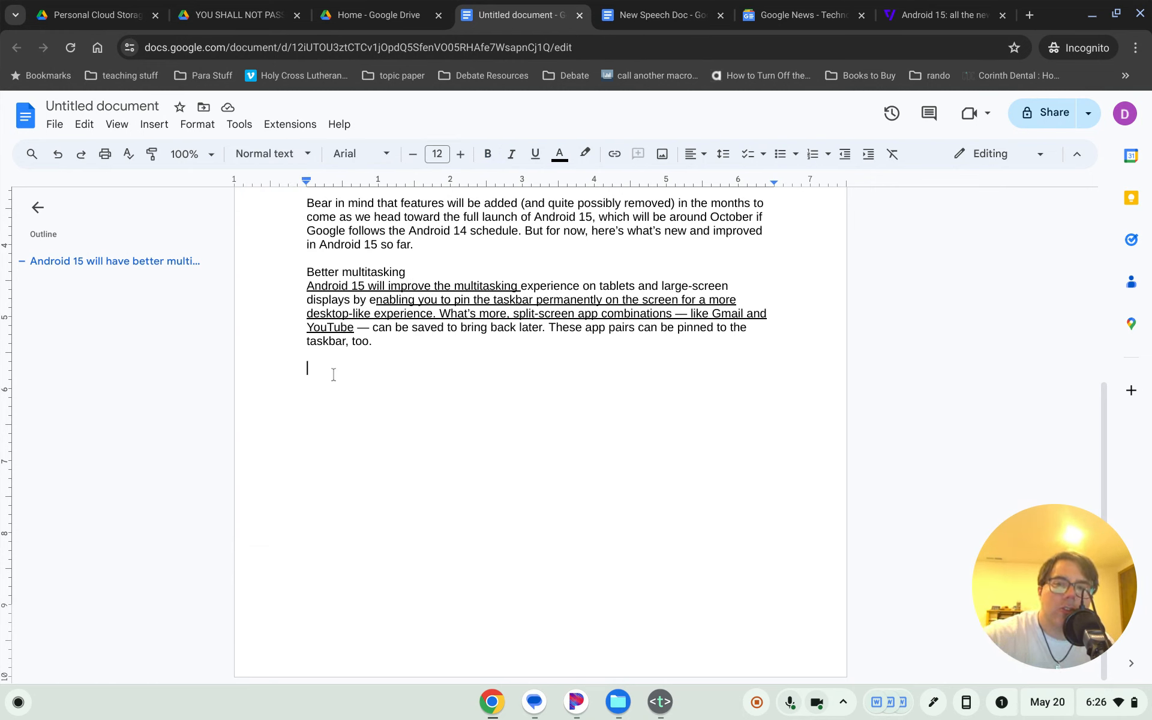
key(ctrl+alt+4)
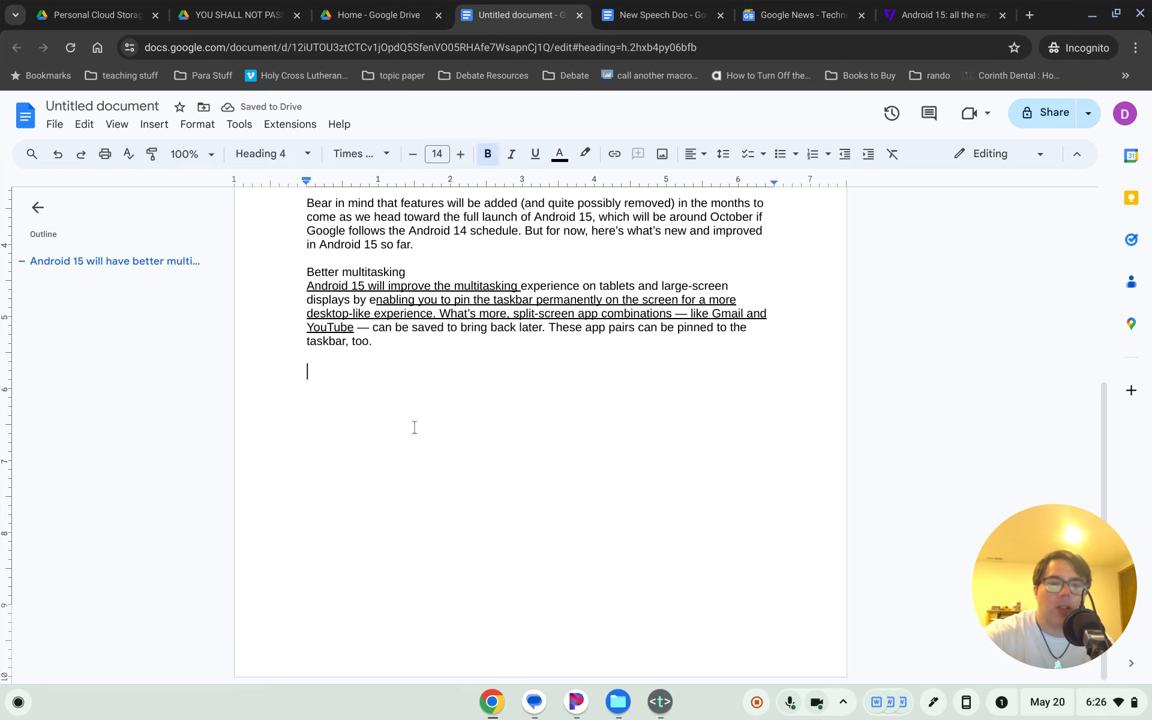
key(Return)
- Review the article text, selecting the 'If you want' and 'Bear in mind' paragraphs
scroll(411, 424, up, 3)
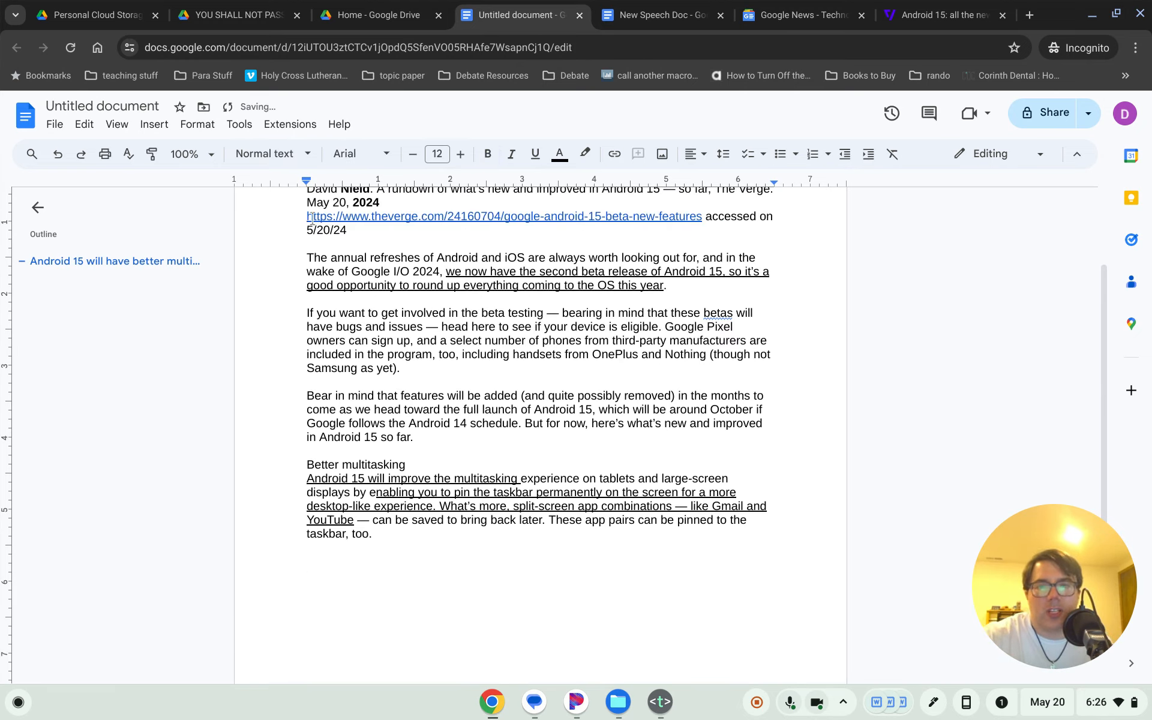
scroll(382, 316, up, 2)
drag(307, 310, 365, 352)
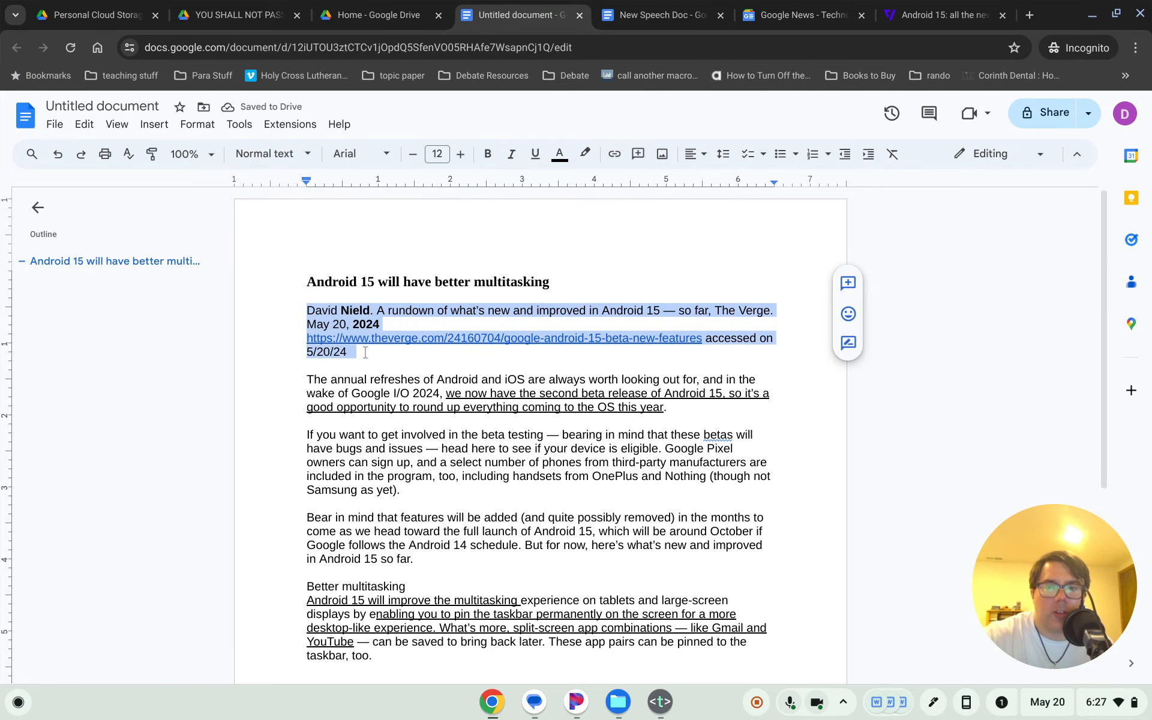
click(424, 423)
drag(307, 379, 427, 658)
click(469, 550)
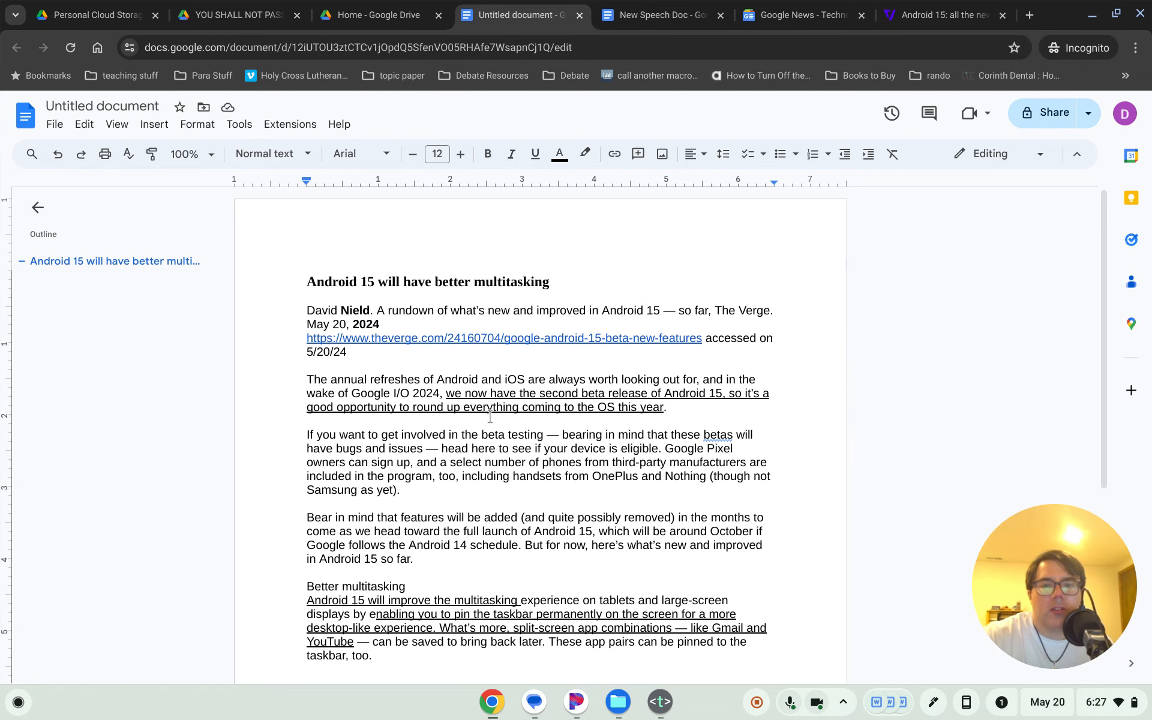
scroll(444, 420, down, 1)
drag(307, 354, 424, 469)
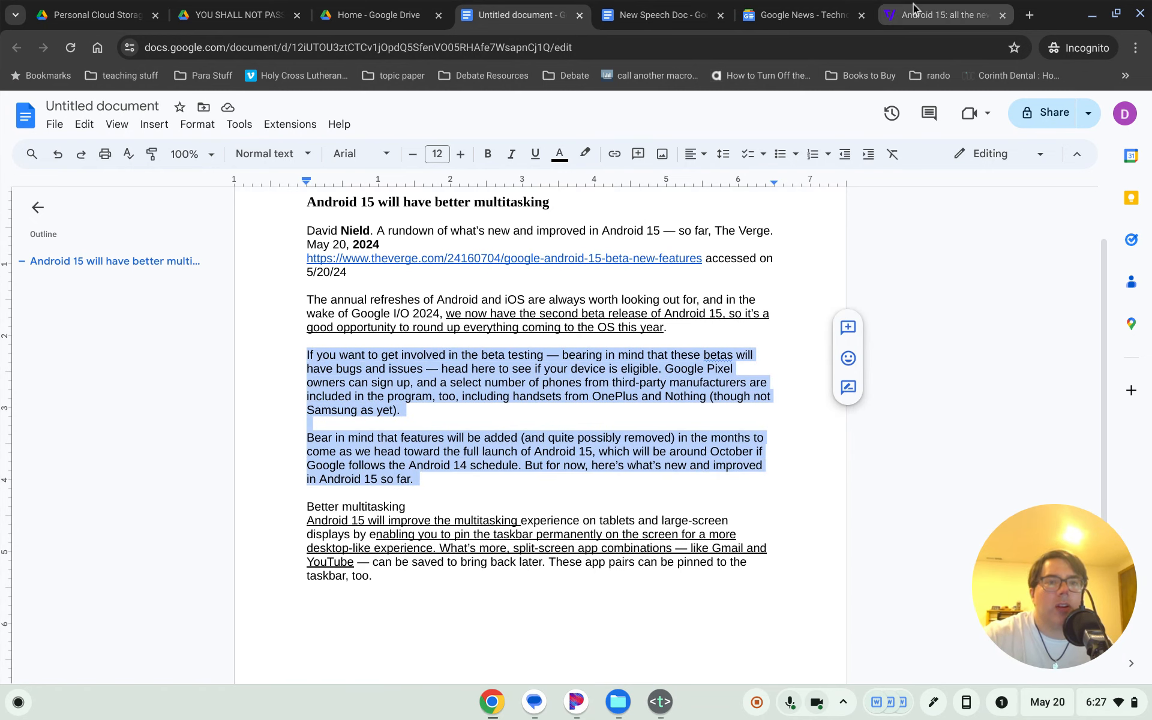
click(936, 15)
- Reread the Bear in mind paragraph and the opening sentences of the Verge article
scroll(610, 442, down, 3)
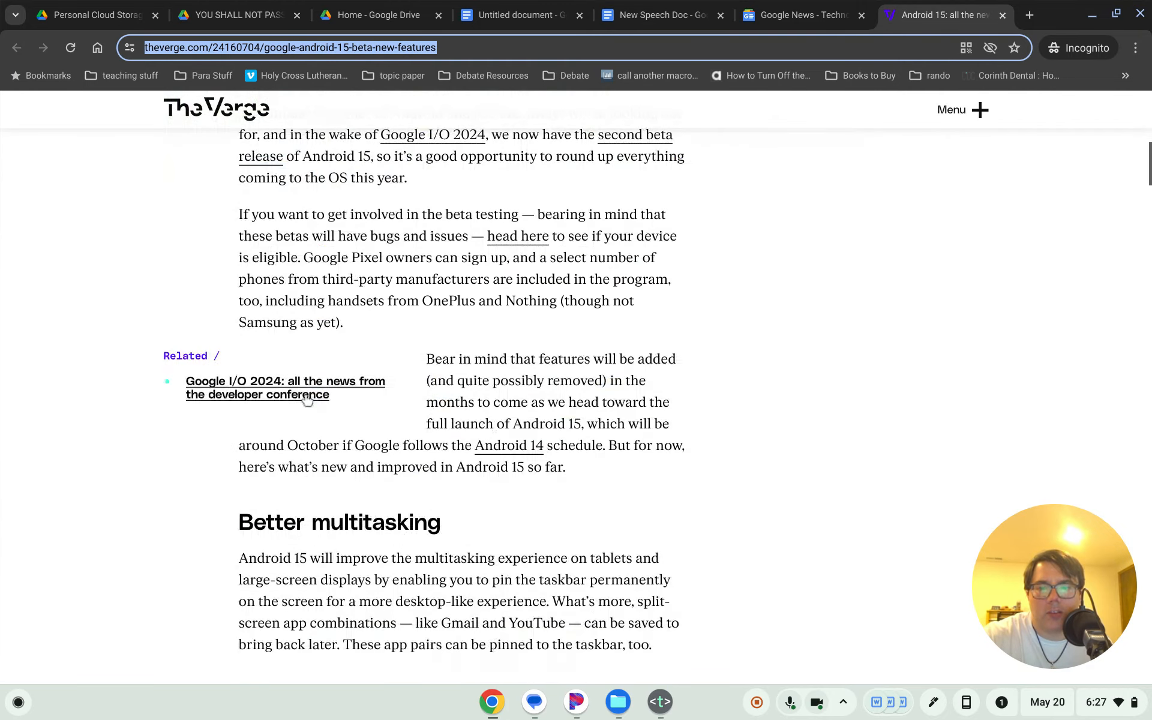
drag(238, 216, 371, 331)
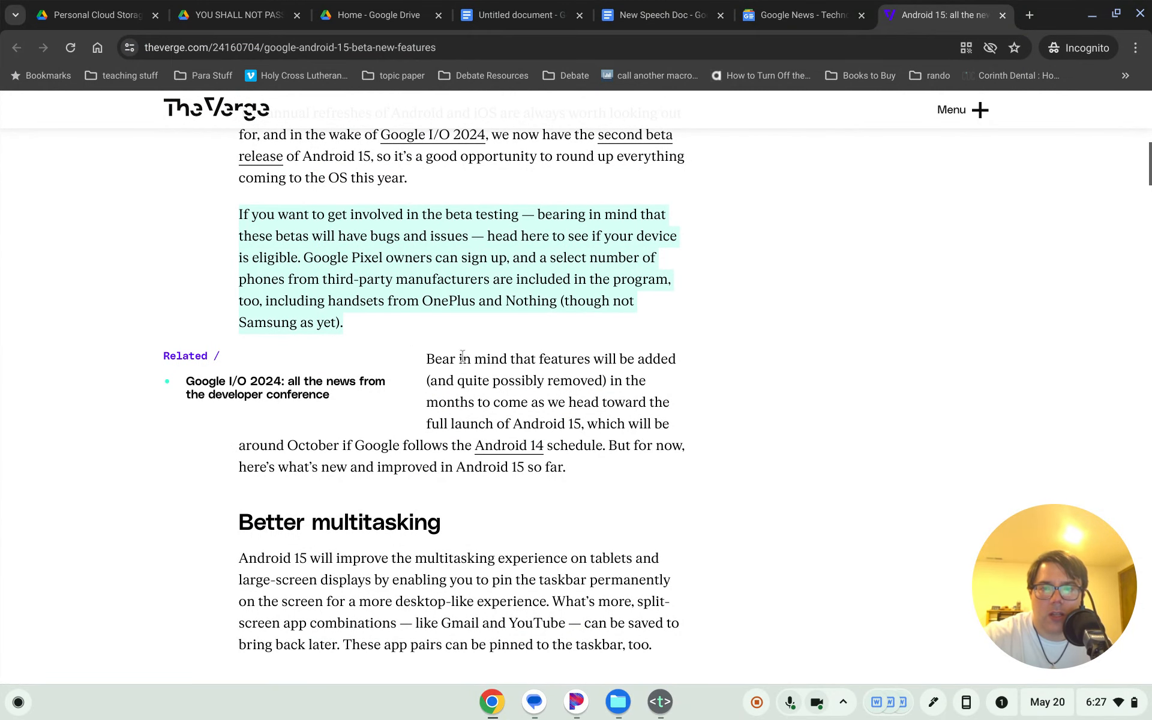
drag(427, 359, 576, 466)
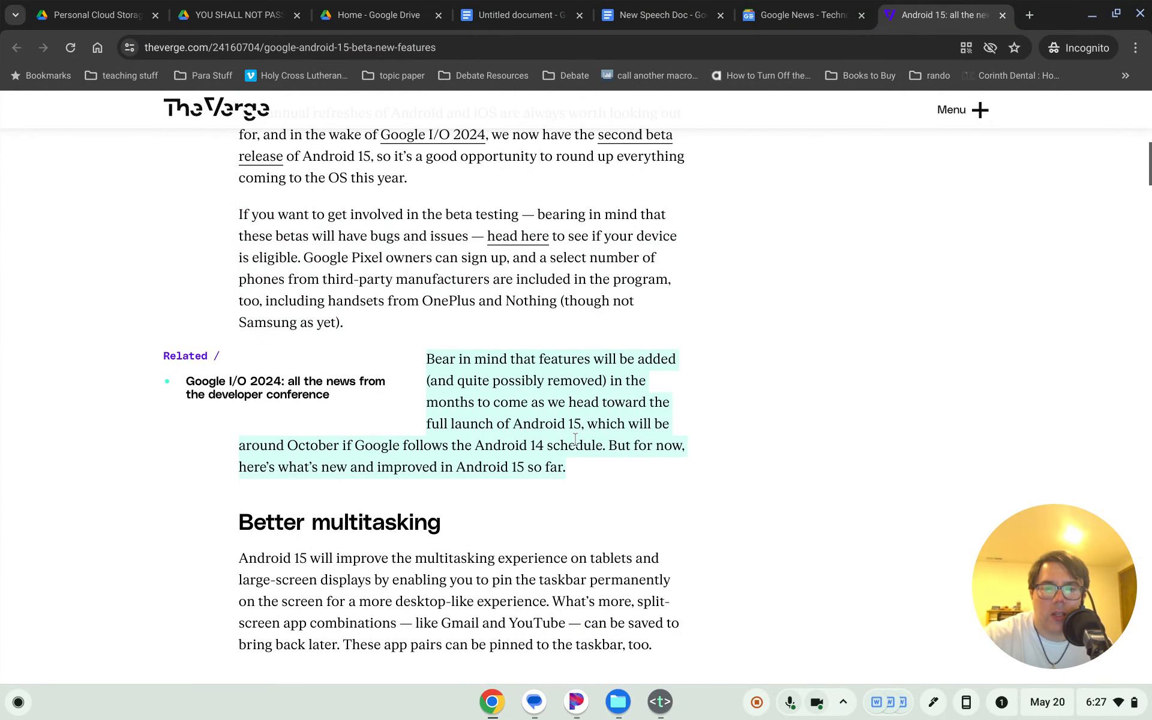
click(461, 275)
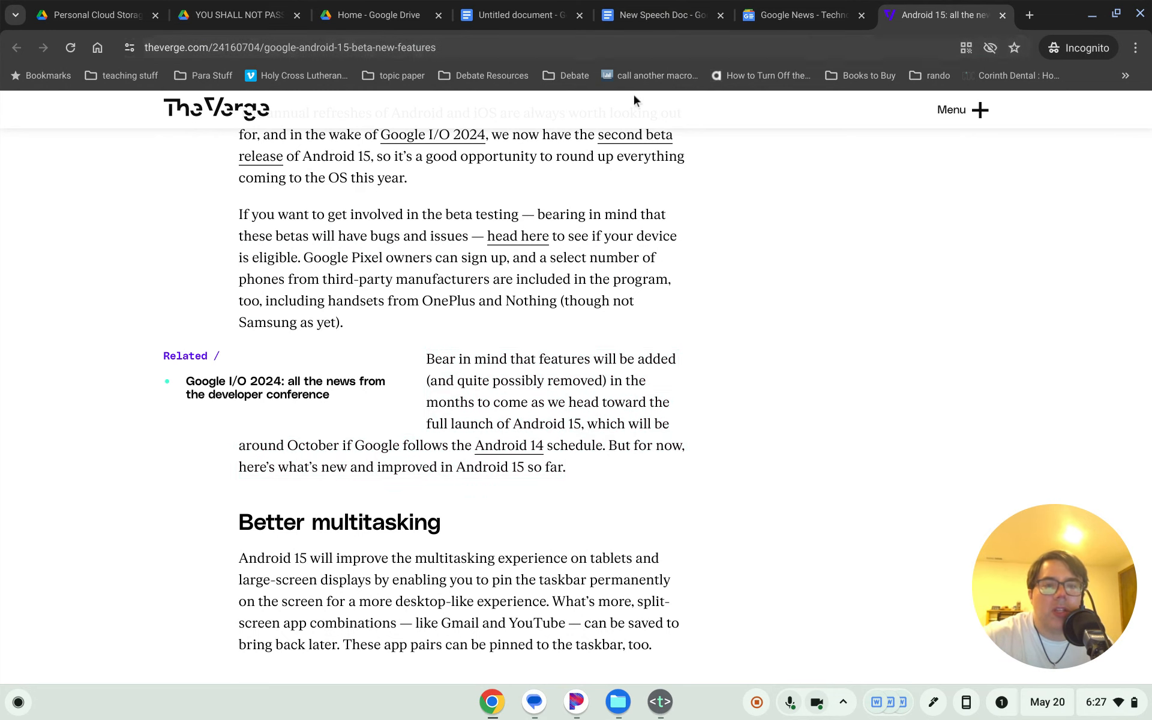
scroll(268, 176, up, 1)
drag(243, 172, 354, 216)
click(431, 249)
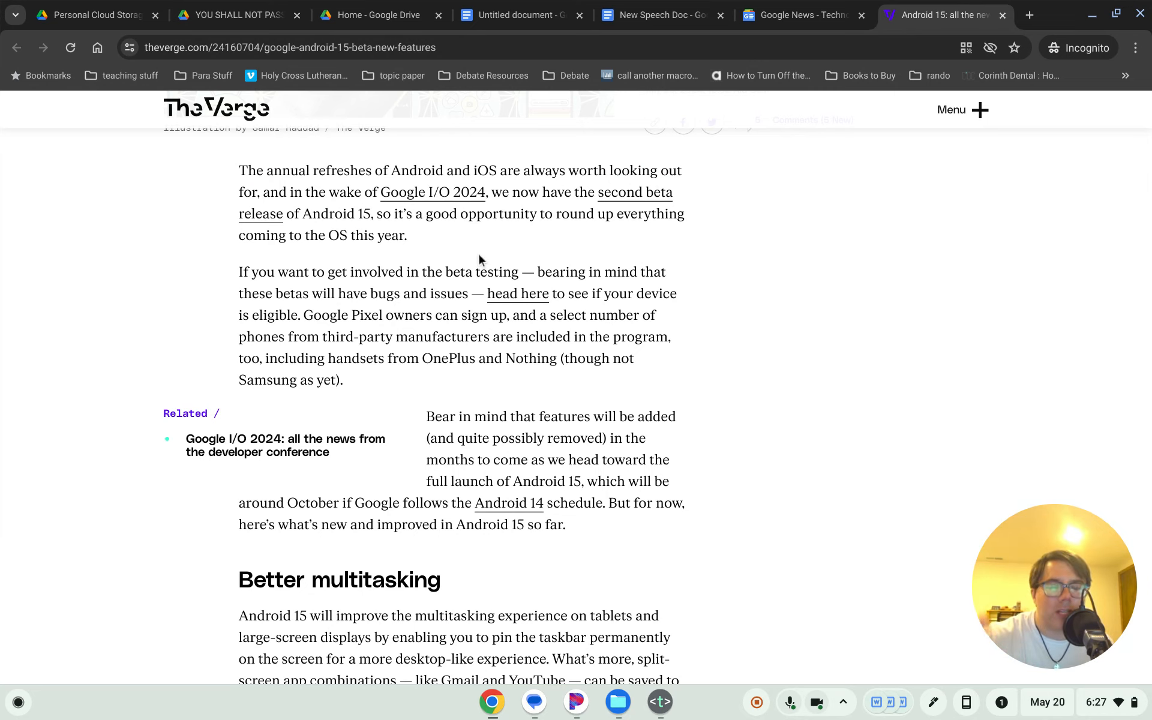
scroll(539, 535, down, 3)
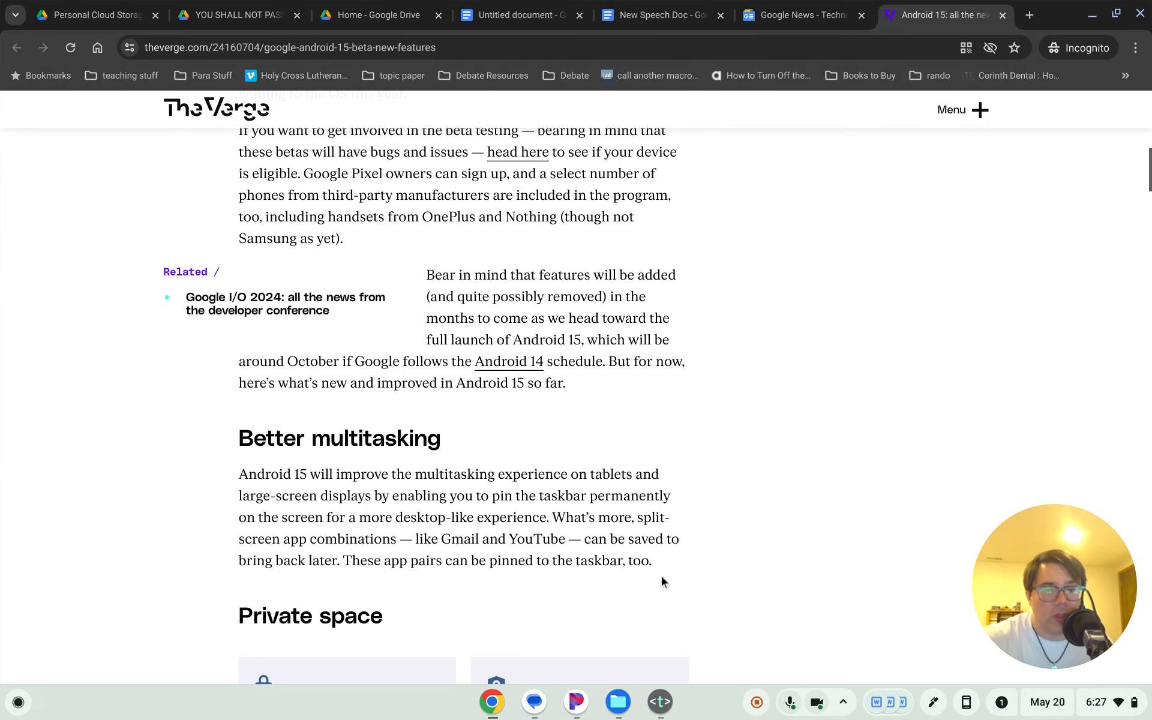
scroll(661, 574, up, 2)
scroll(396, 215, up, 1)
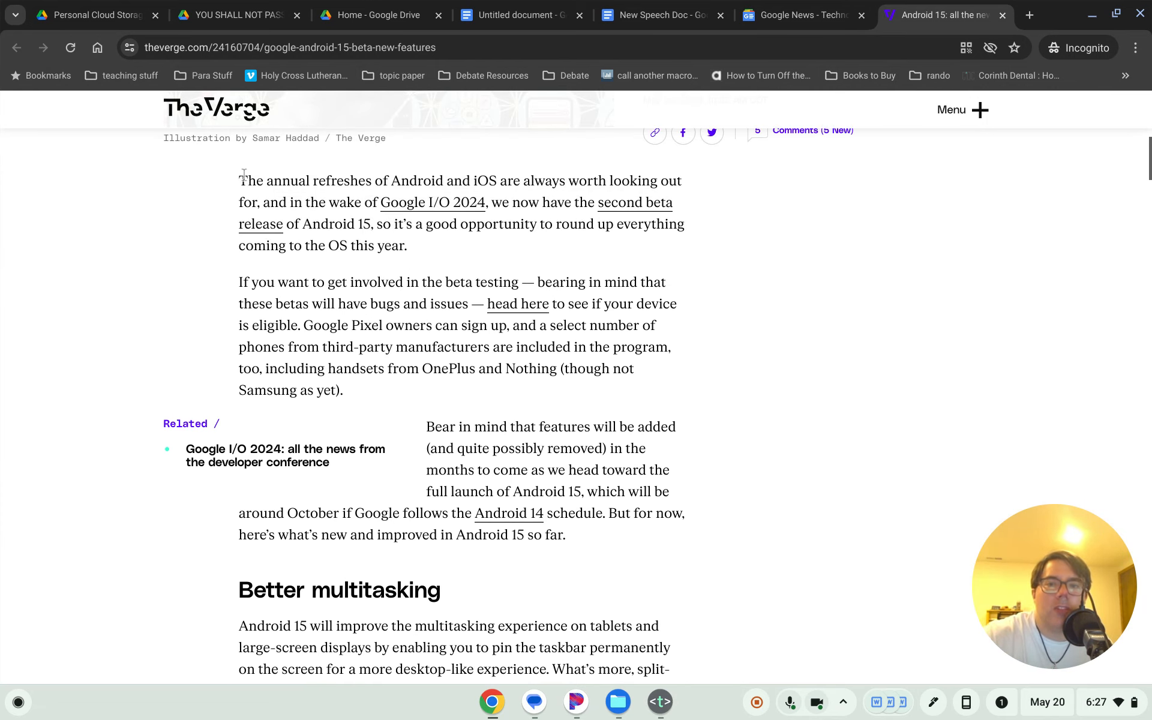
drag(240, 180, 374, 181)
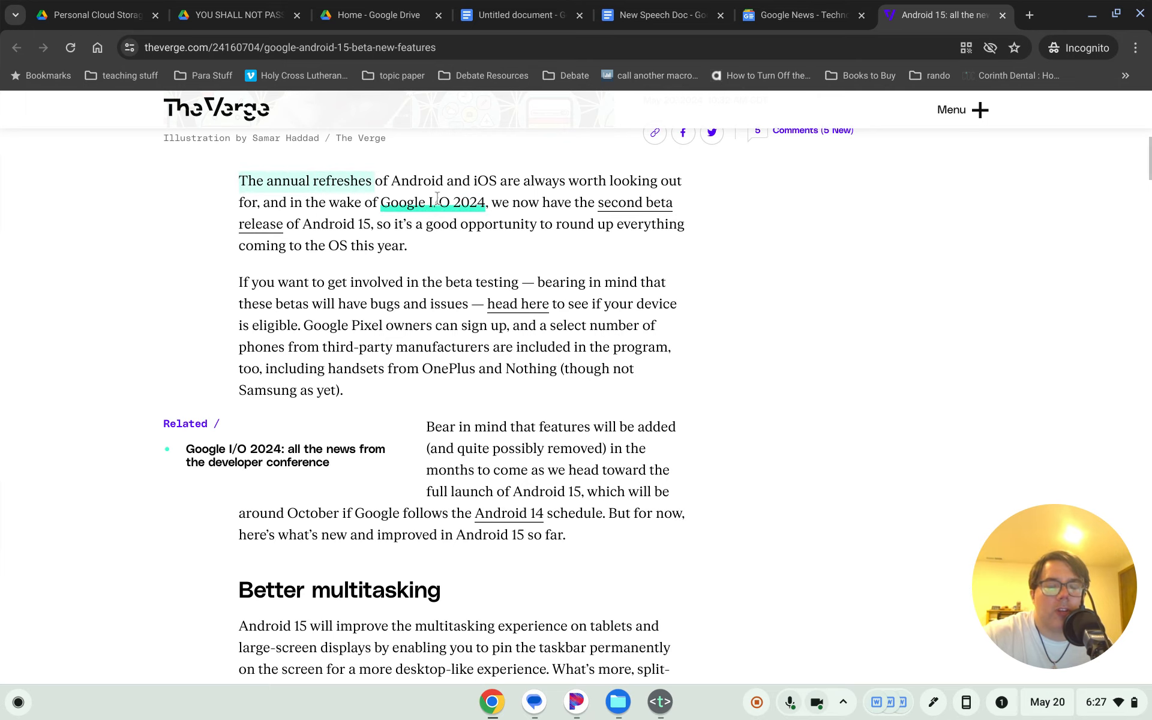
click(531, 204)
drag(492, 207, 403, 254)
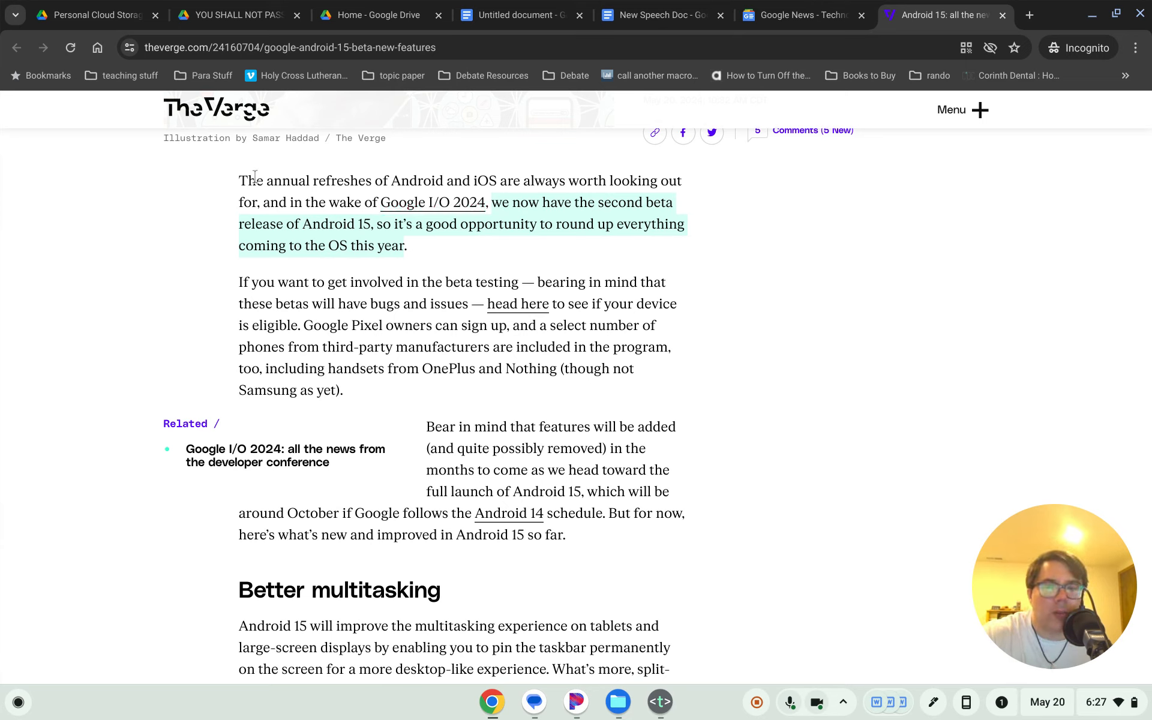
- Reread the first two paragraphs, Bear in mind and Better multitasking sections, then return to the document
drag(243, 180, 395, 390)
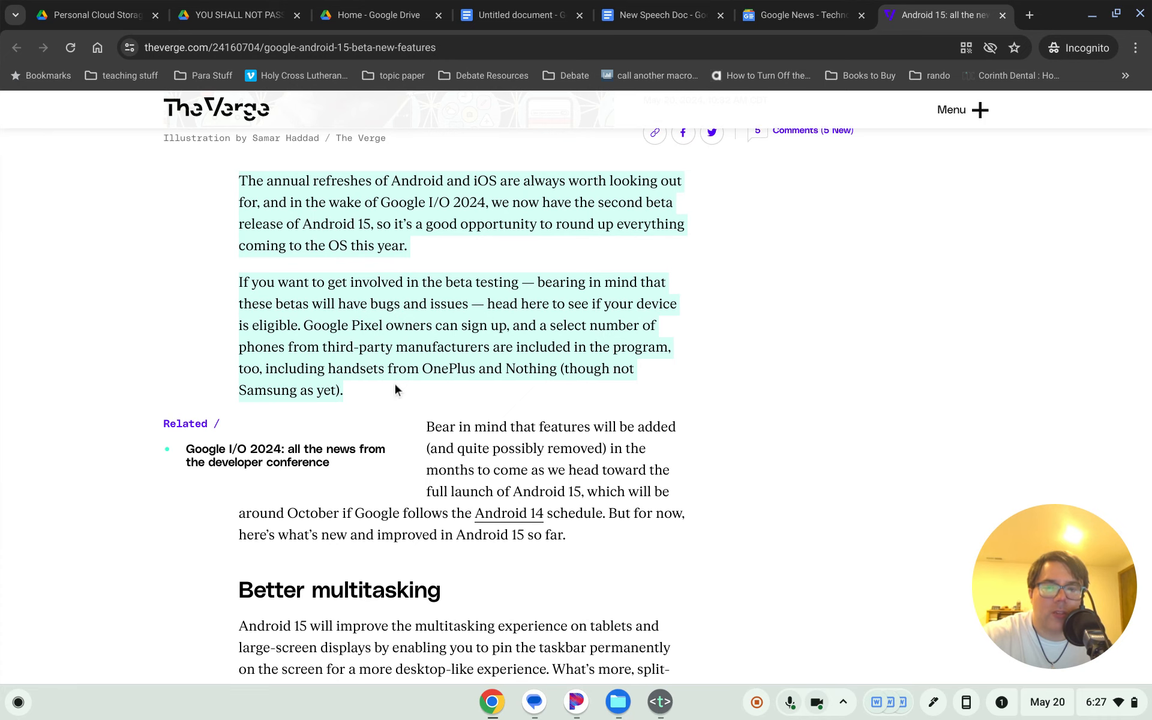
scroll(454, 325, down, 2)
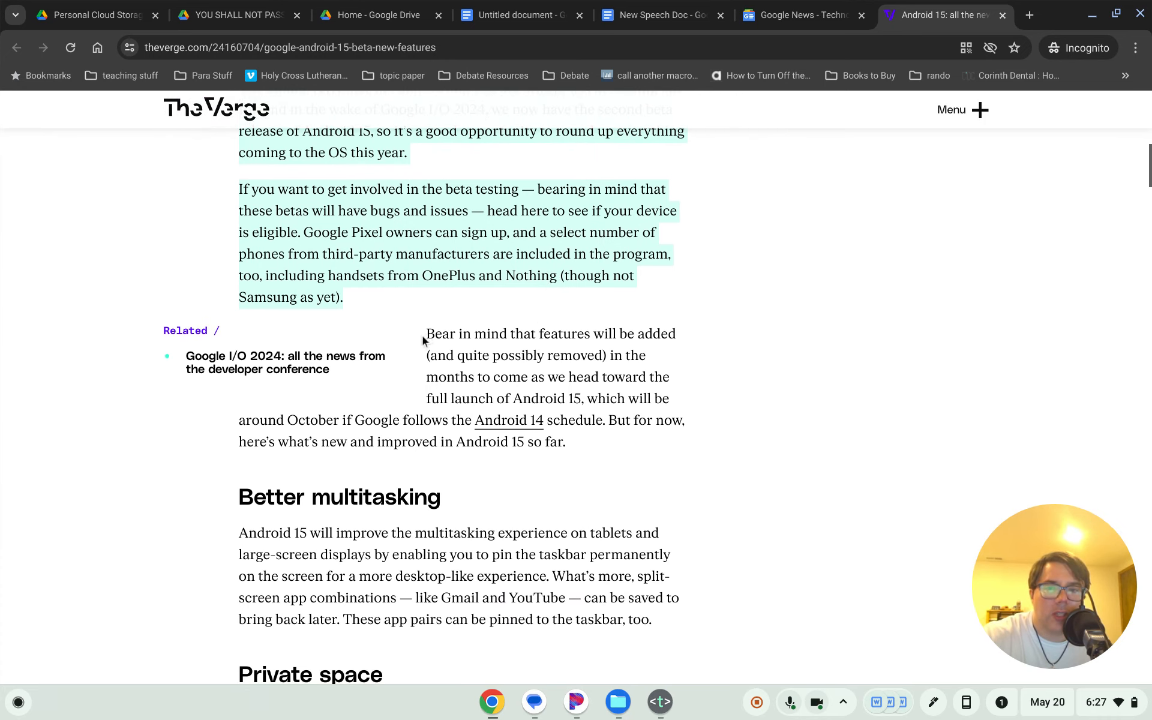
drag(423, 336, 572, 459)
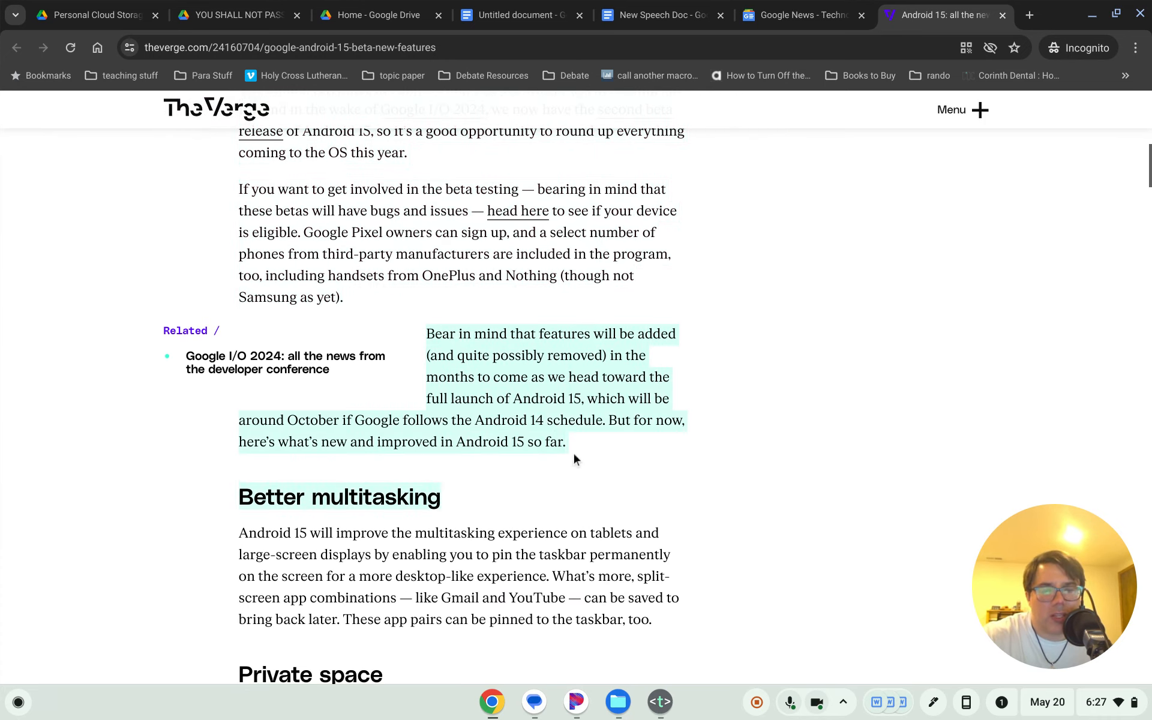
scroll(573, 451, down, 5)
click(245, 252)
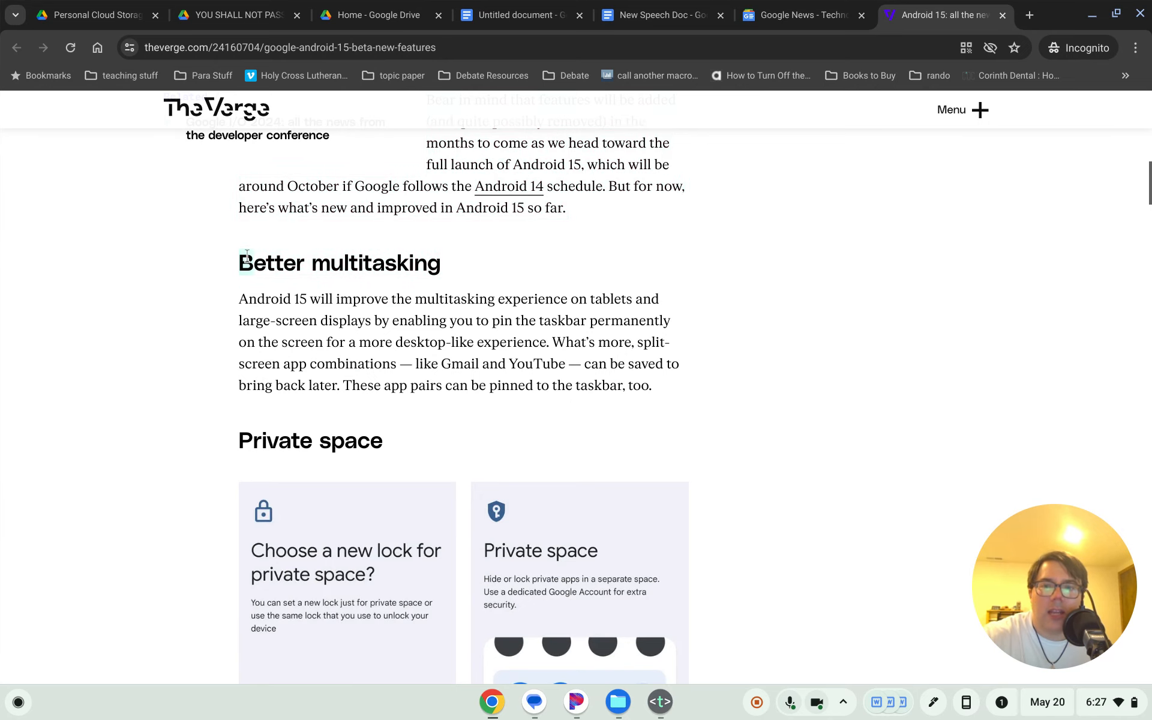
drag(245, 252, 652, 401)
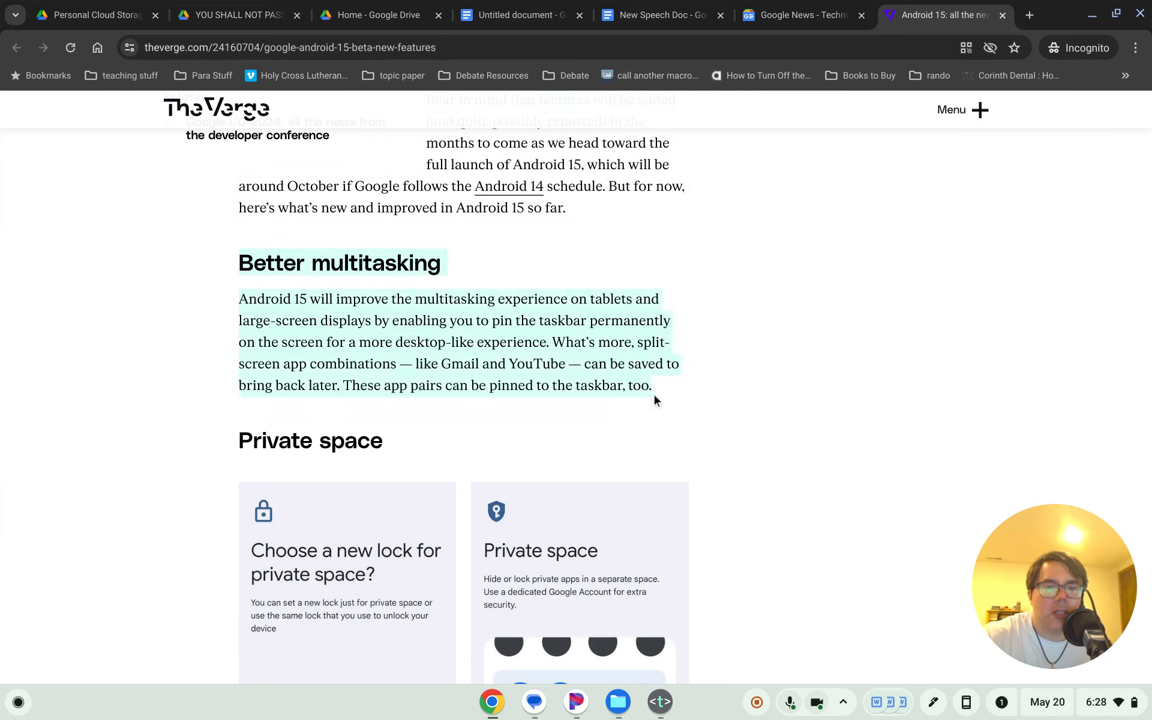
click(548, 14)
scroll(538, 505, down, 1)
scroll(539, 505, down, 1)
click(551, 457)
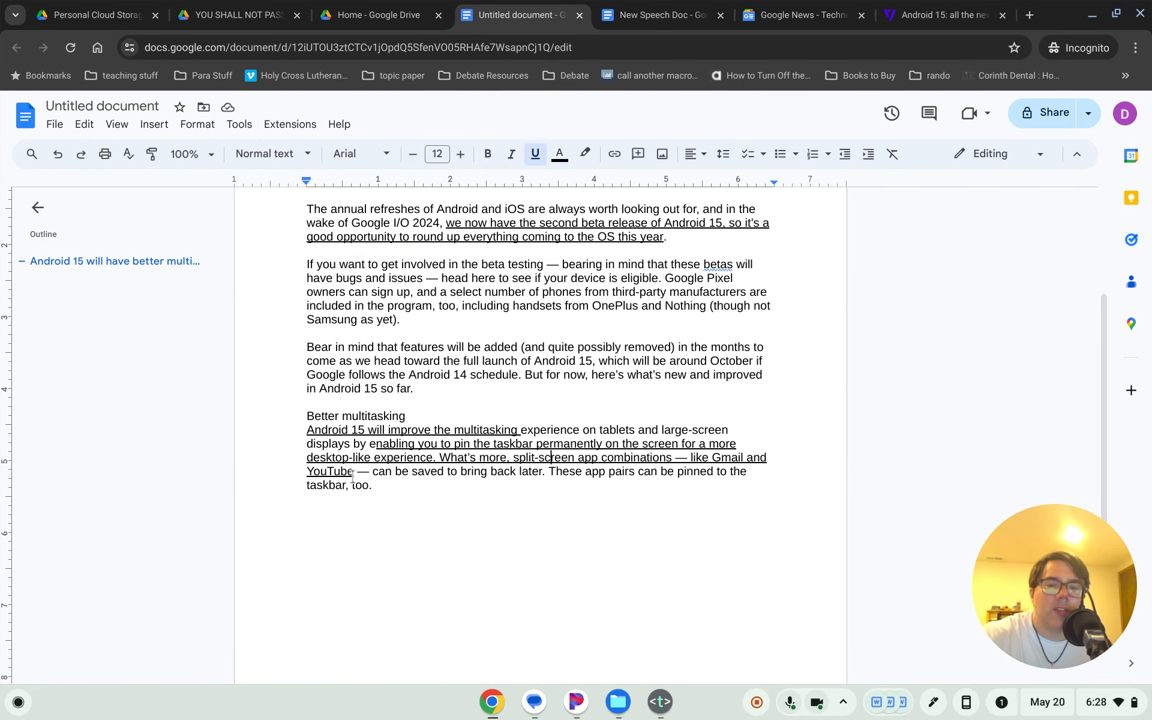
drag(356, 472, 398, 480)
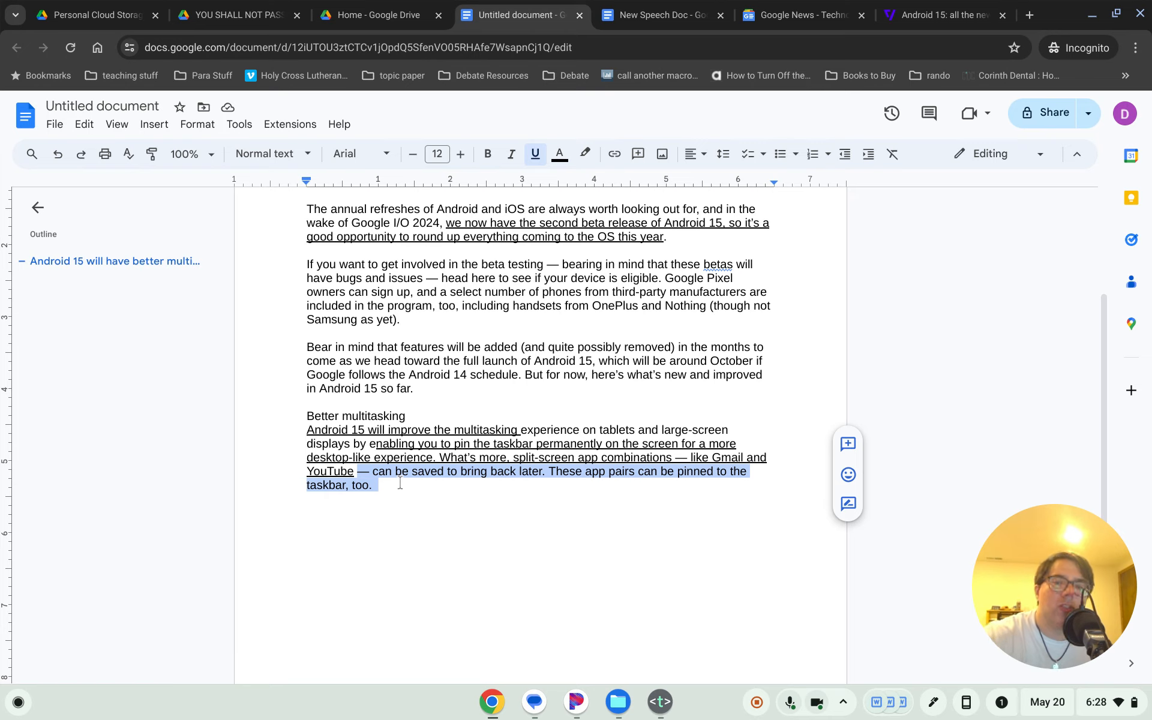
click(430, 471)
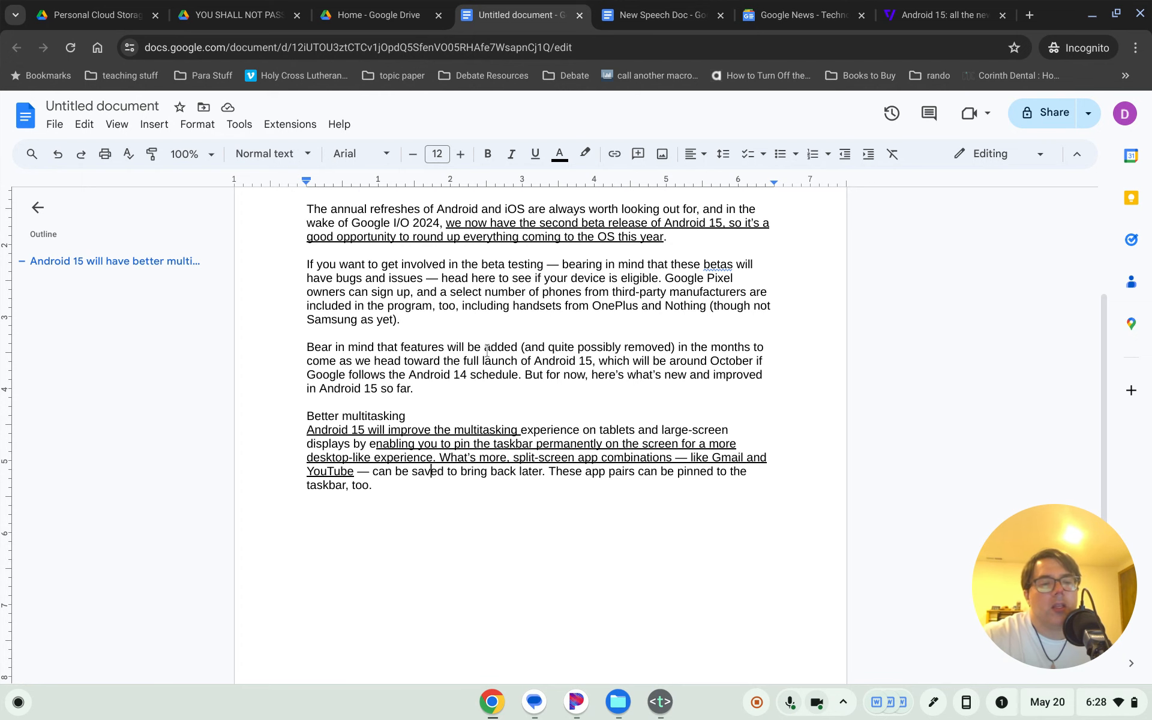
scroll(552, 347, up, 3)
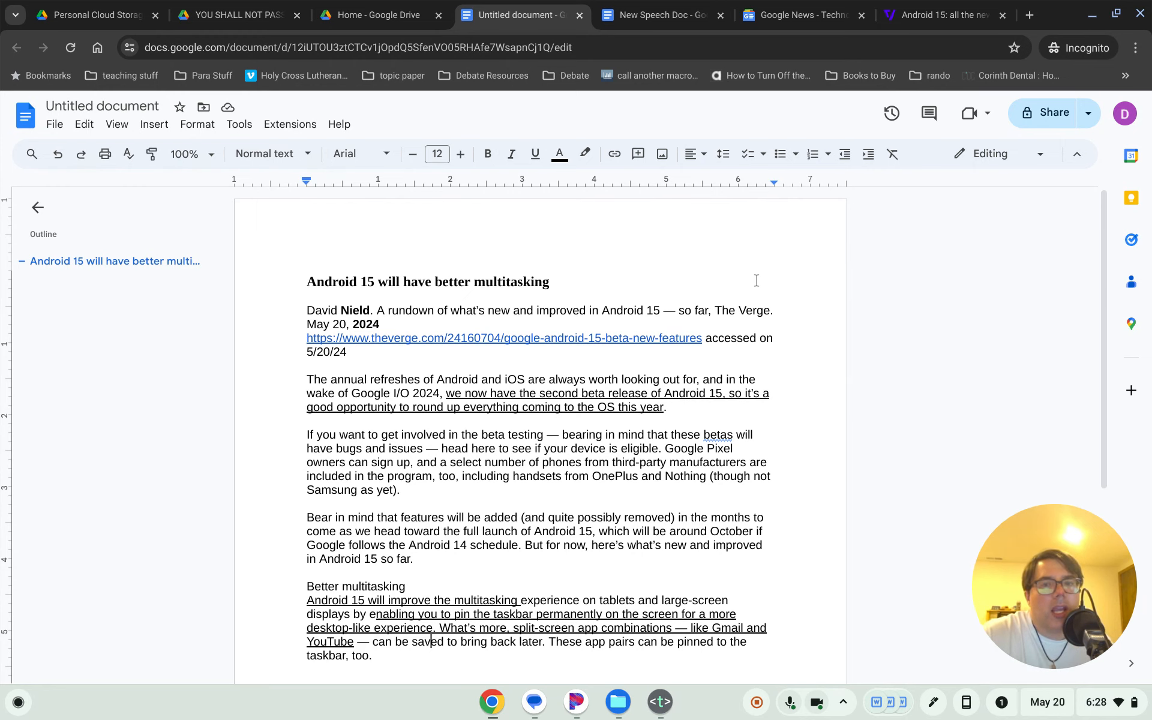
click(1047, 109)
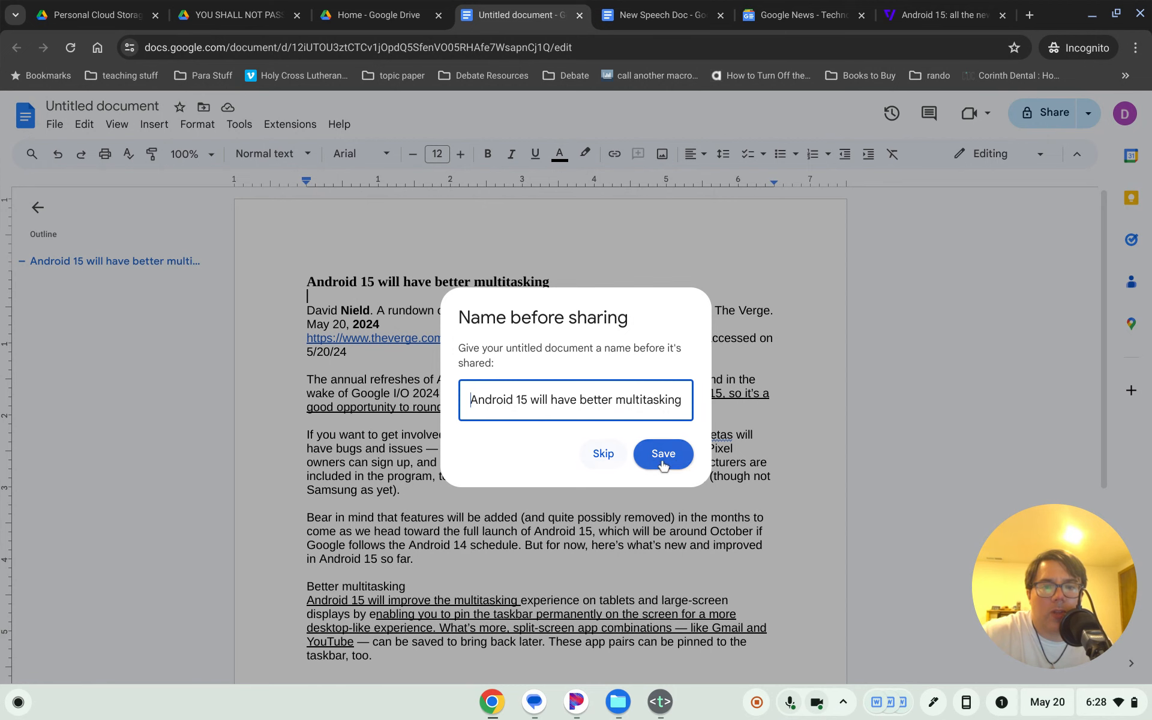
click(663, 456)
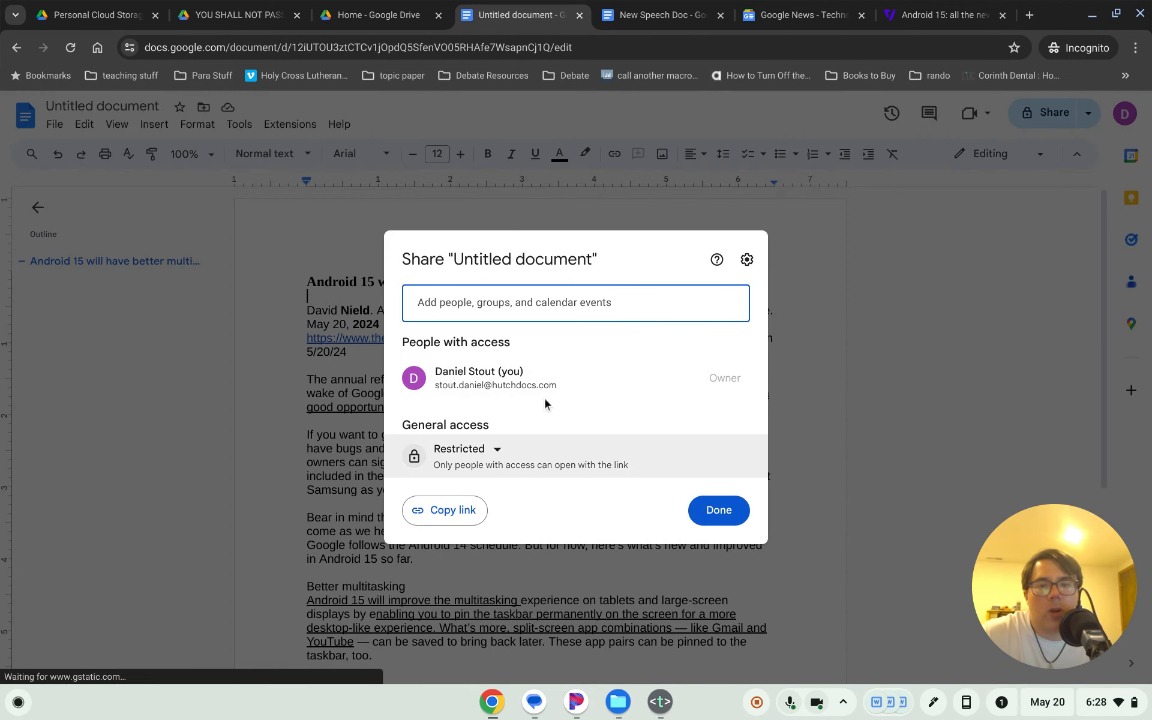
click(542, 328)
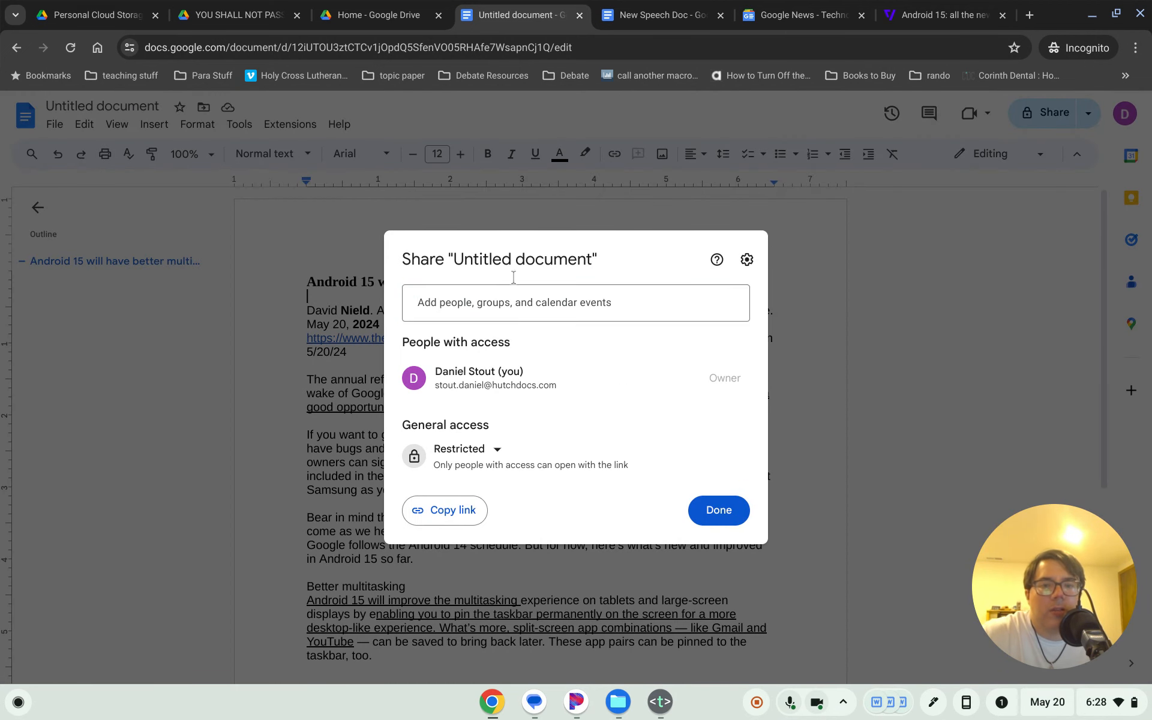
click(727, 520)
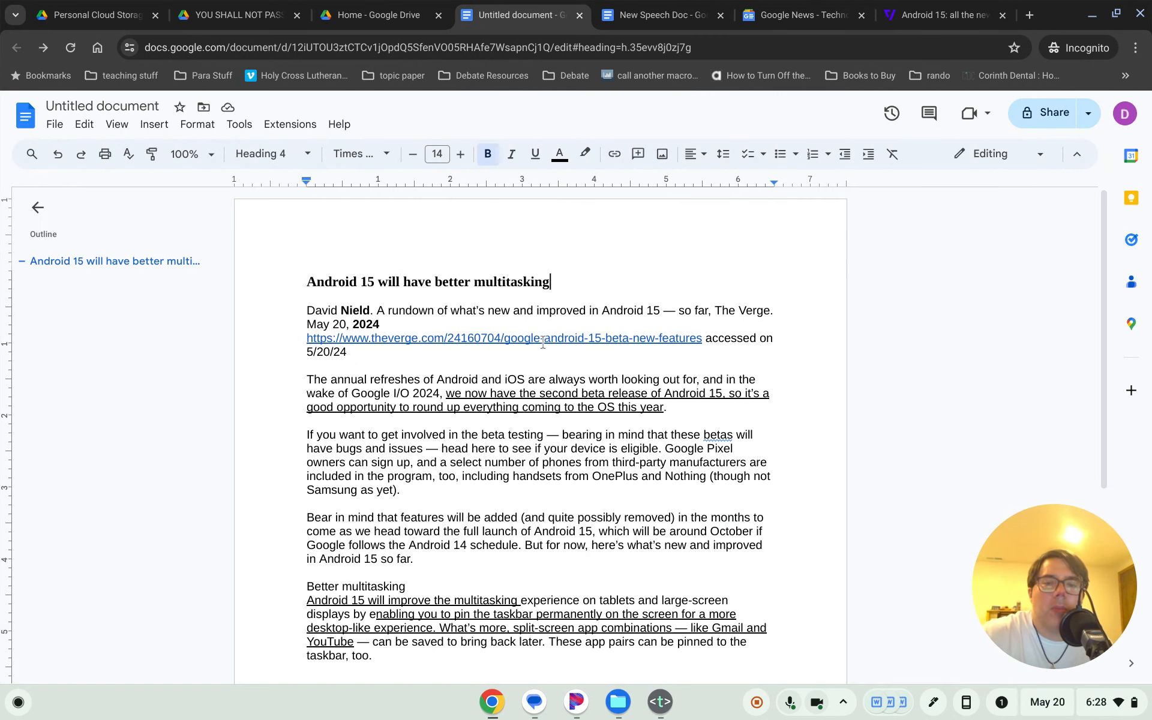
scroll(543, 342, down, 2)
scroll(546, 336, up, 1)
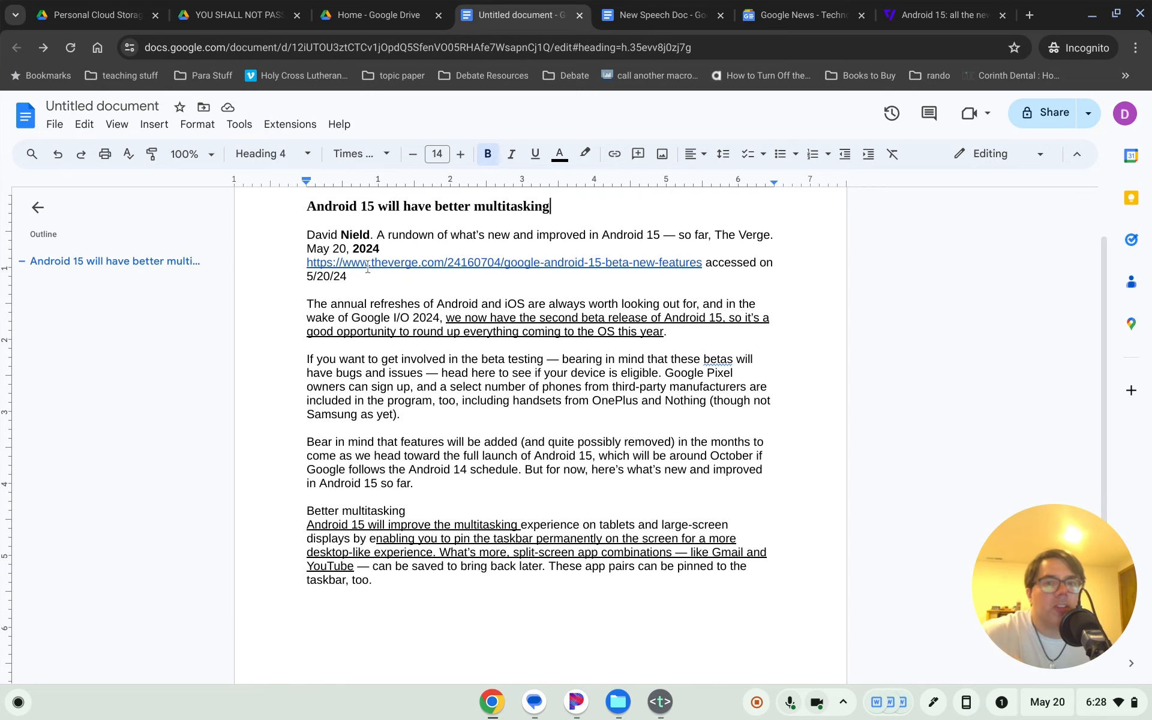
scroll(398, 334, up, 2)
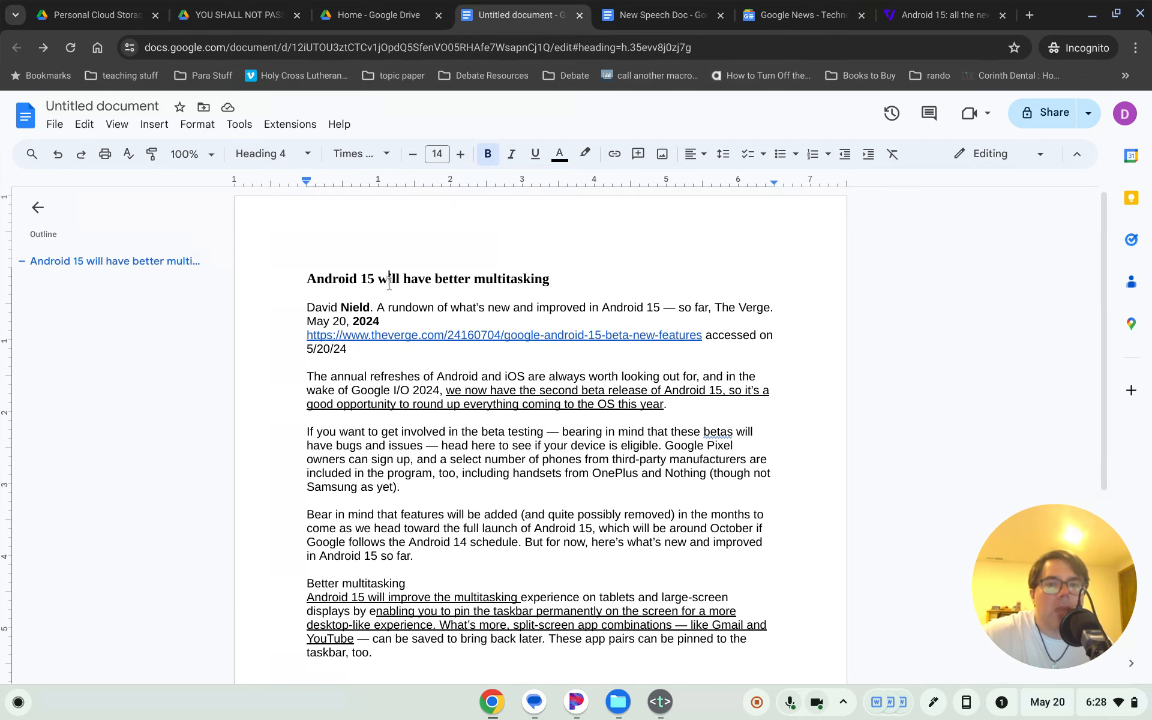
scroll(634, 359, down, 4)
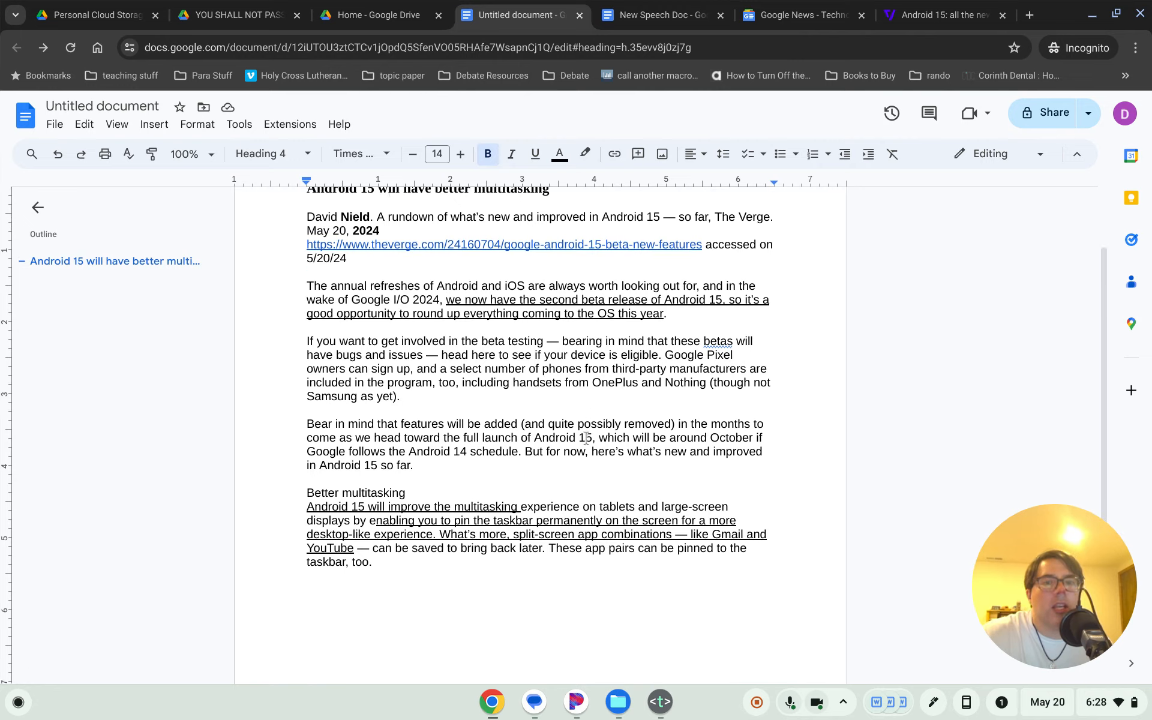
click(634, 358)
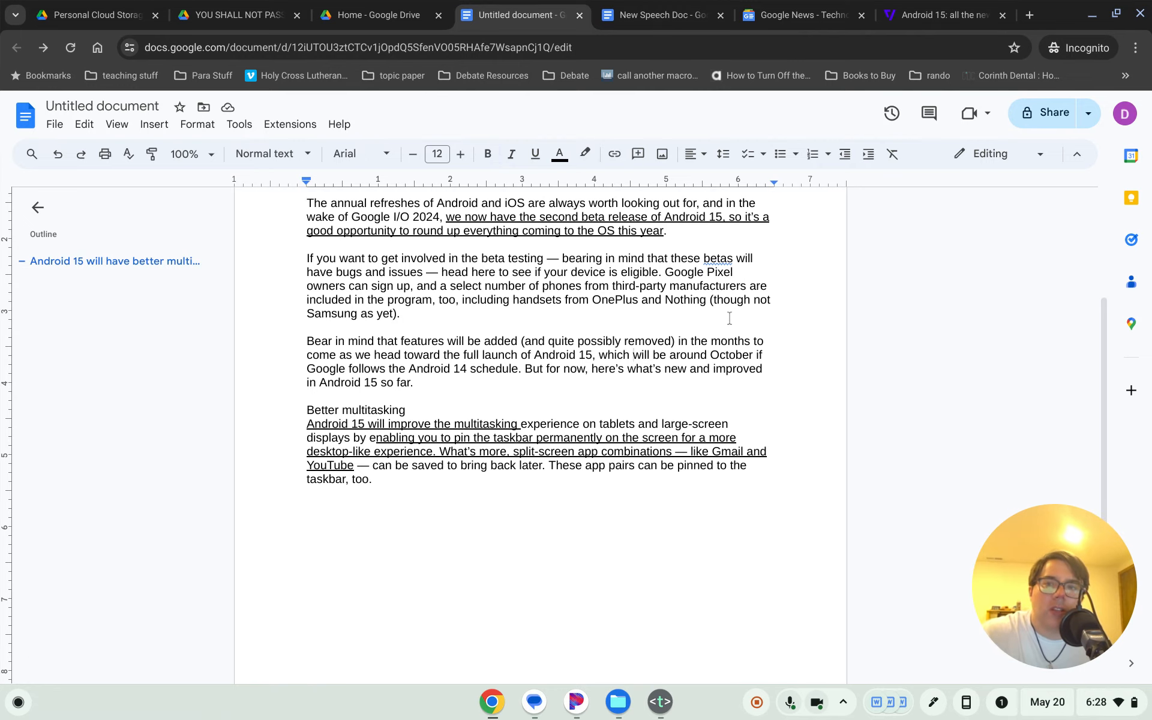